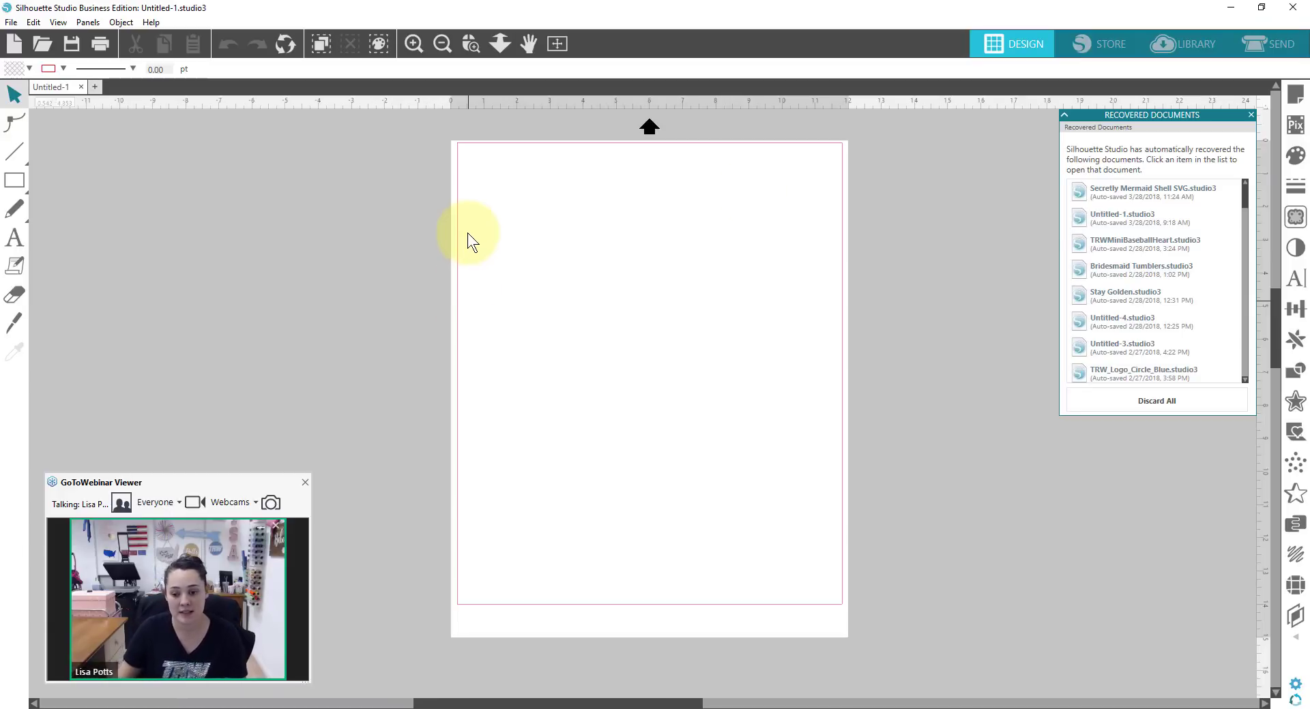
Look over the Warp options, then the font and glyph choices in the text style settings
mouse_move(1295, 618)
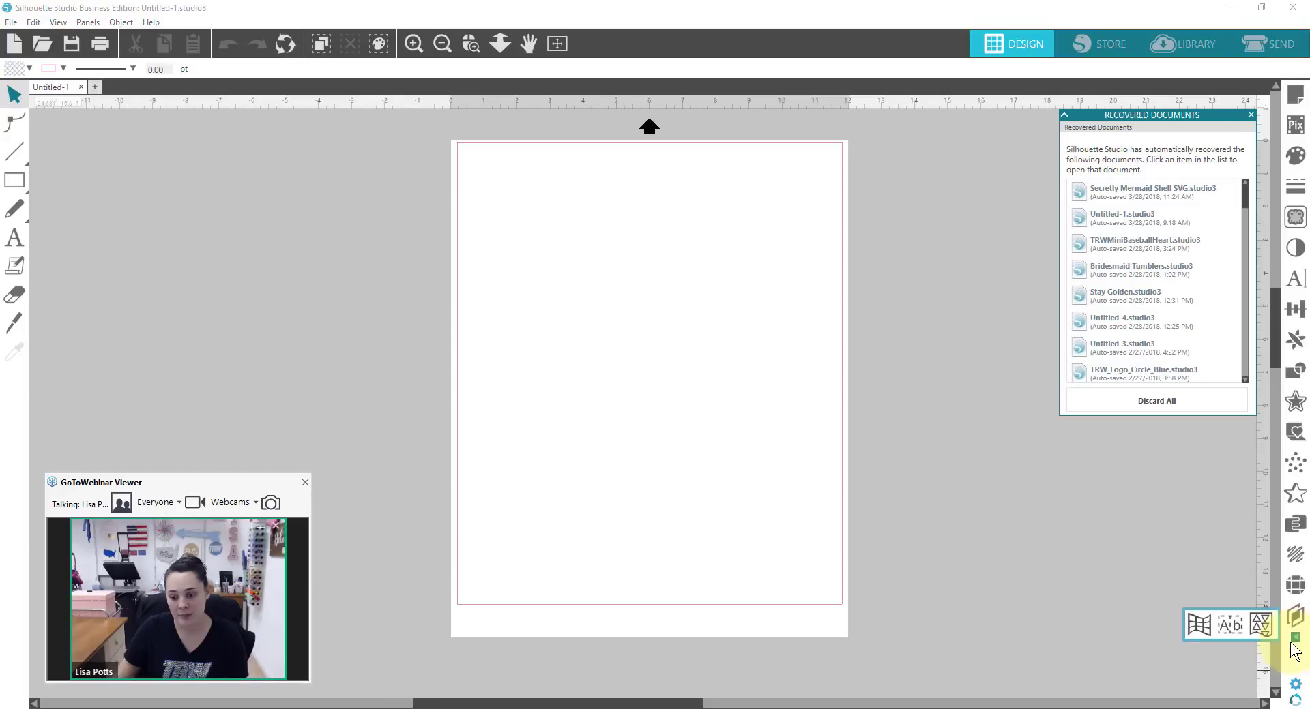
click(1201, 626)
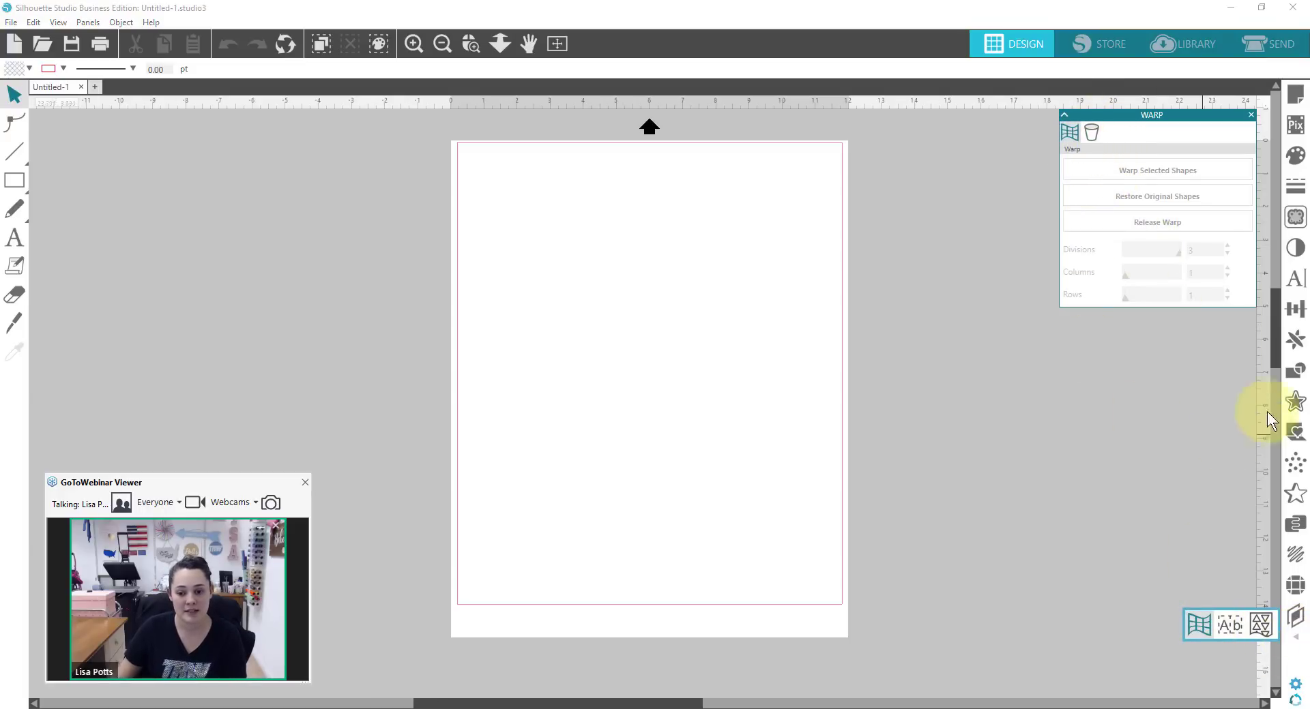
click(1294, 277)
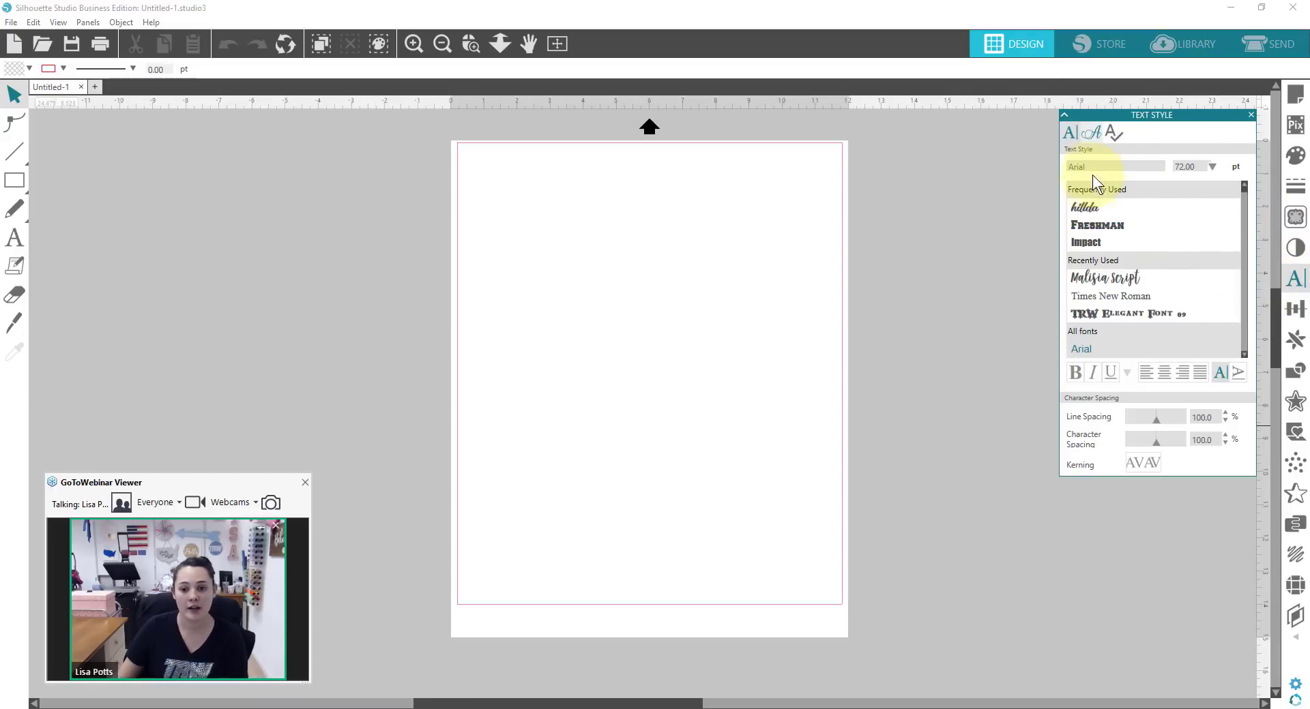
click(1098, 136)
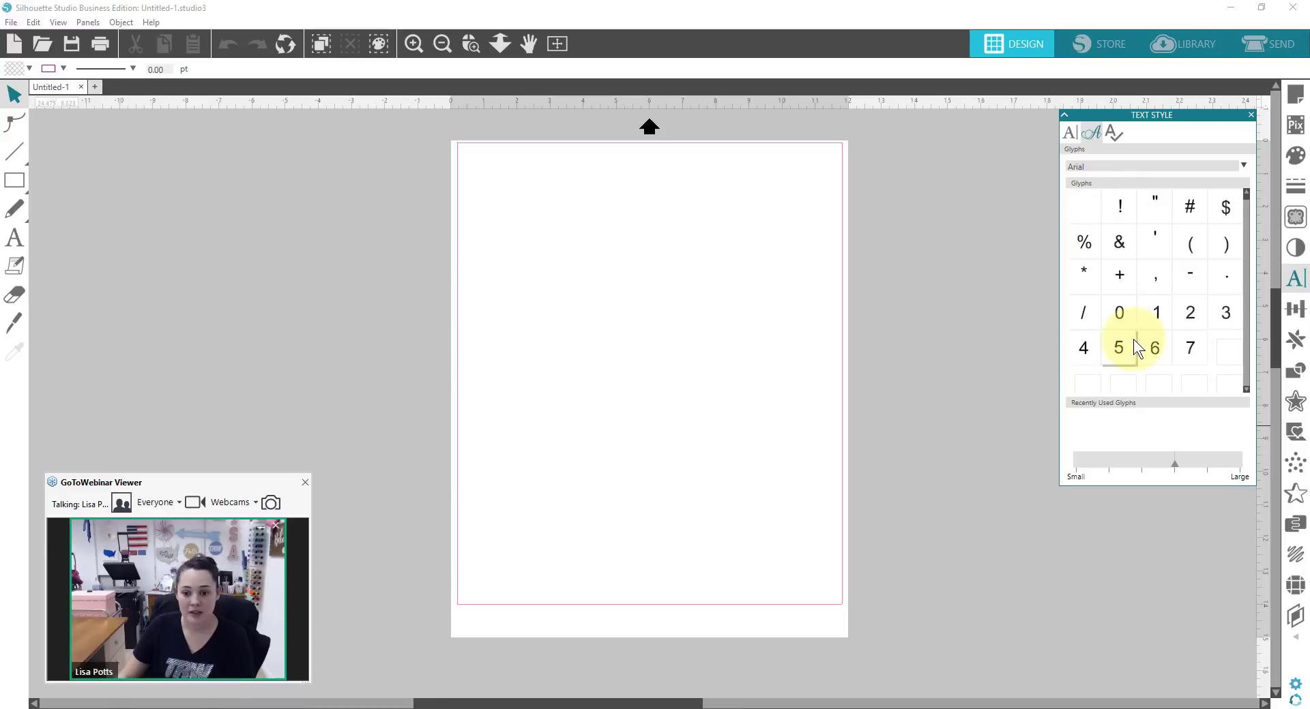
click(1073, 132)
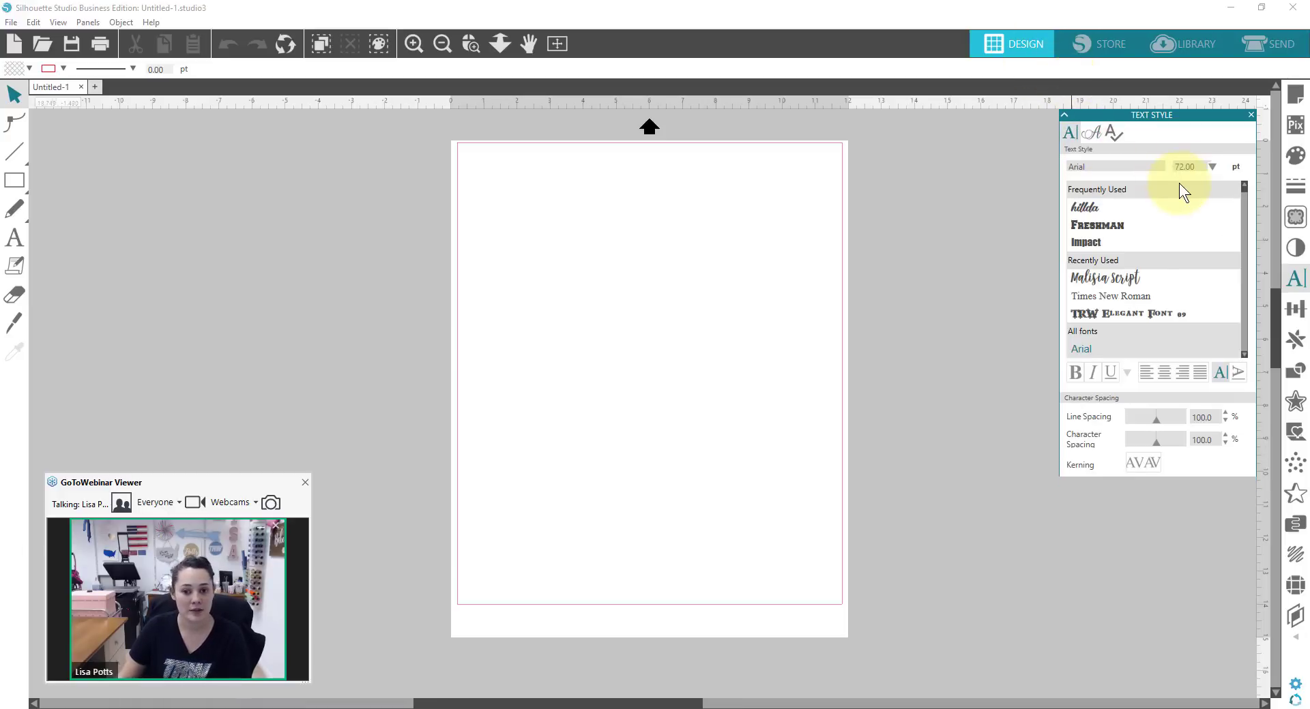
click(1250, 115)
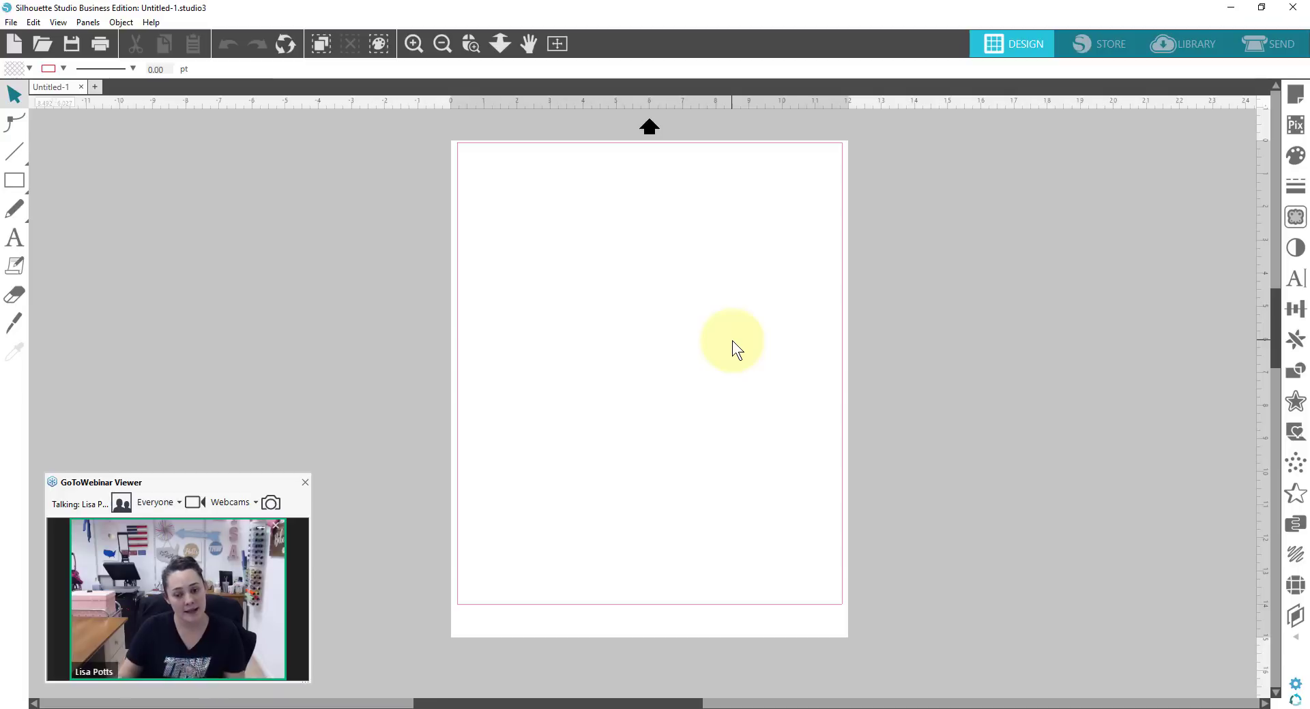
Set the page's registration marks style to Type 1 for CAMEO, Portrait and Curio
click(1295, 94)
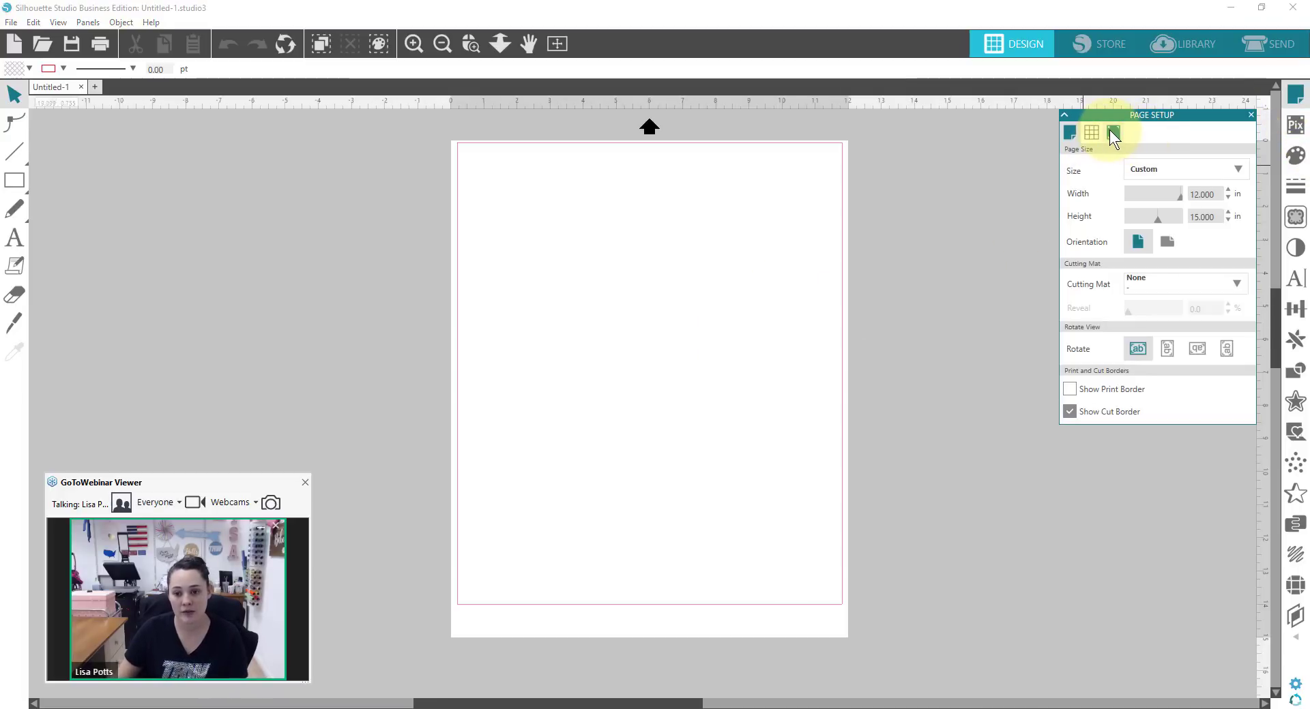
click(1110, 131)
click(1159, 167)
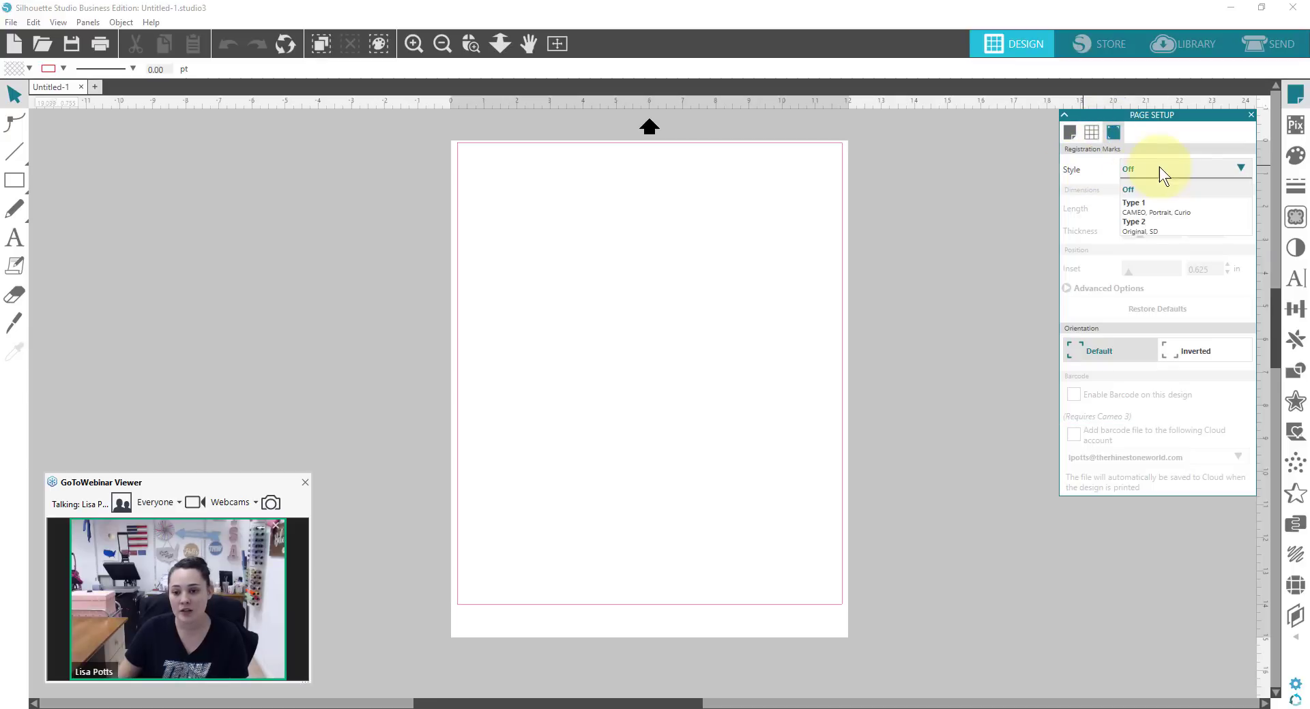
click(1152, 206)
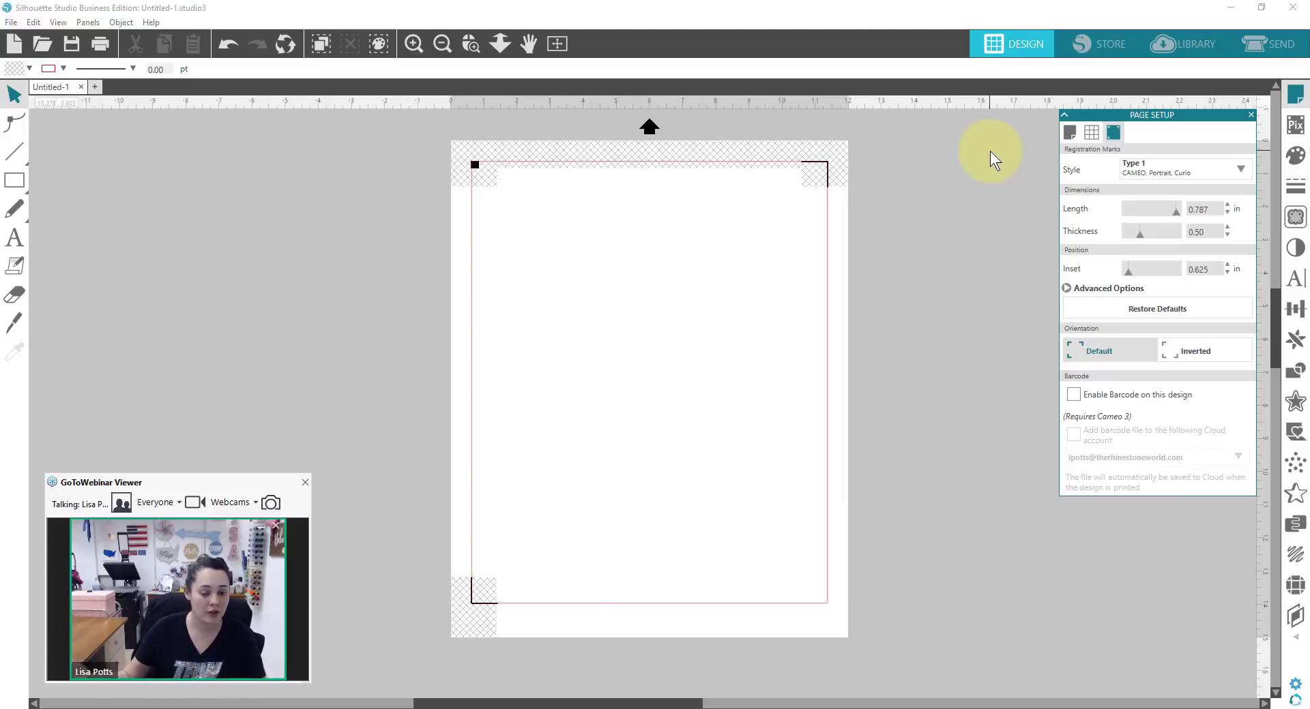
Turn the registration marks off and close the page setup
click(1206, 170)
click(1127, 188)
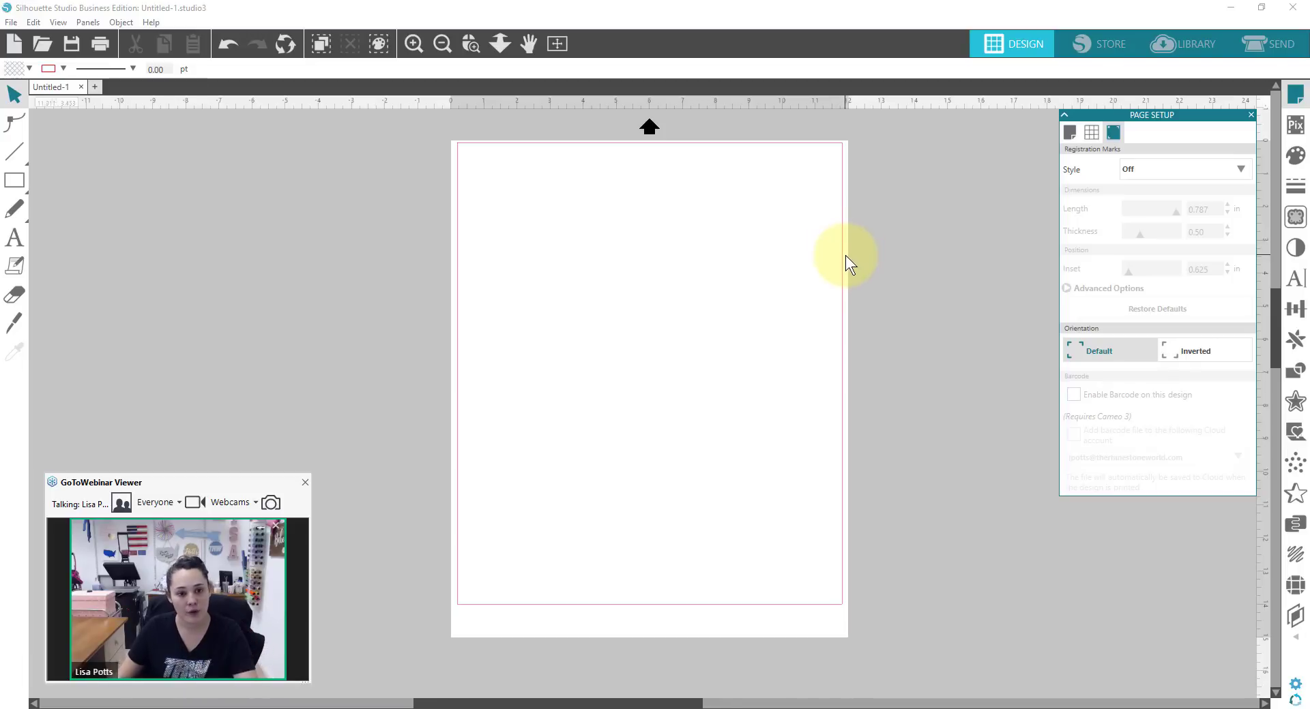
click(1250, 115)
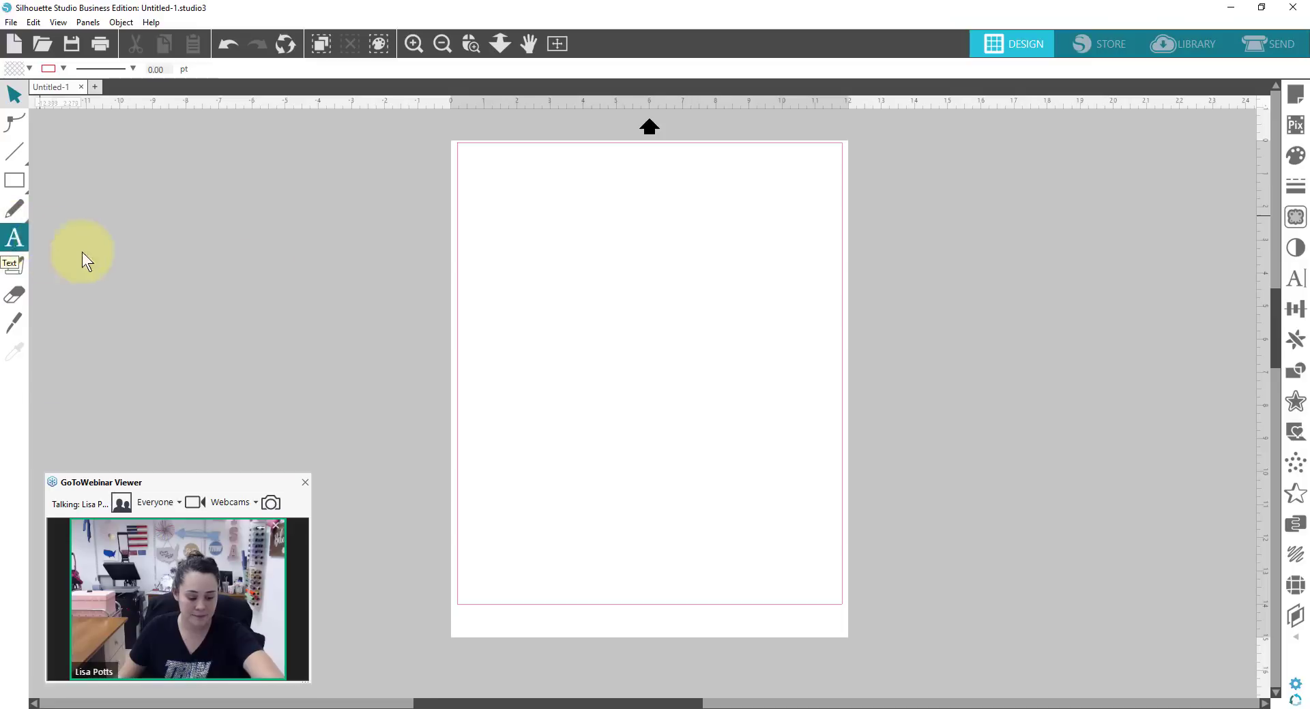
Choose the CAMEO 12 x 12 in cutting mat and set the page height to 12 in
click(1300, 93)
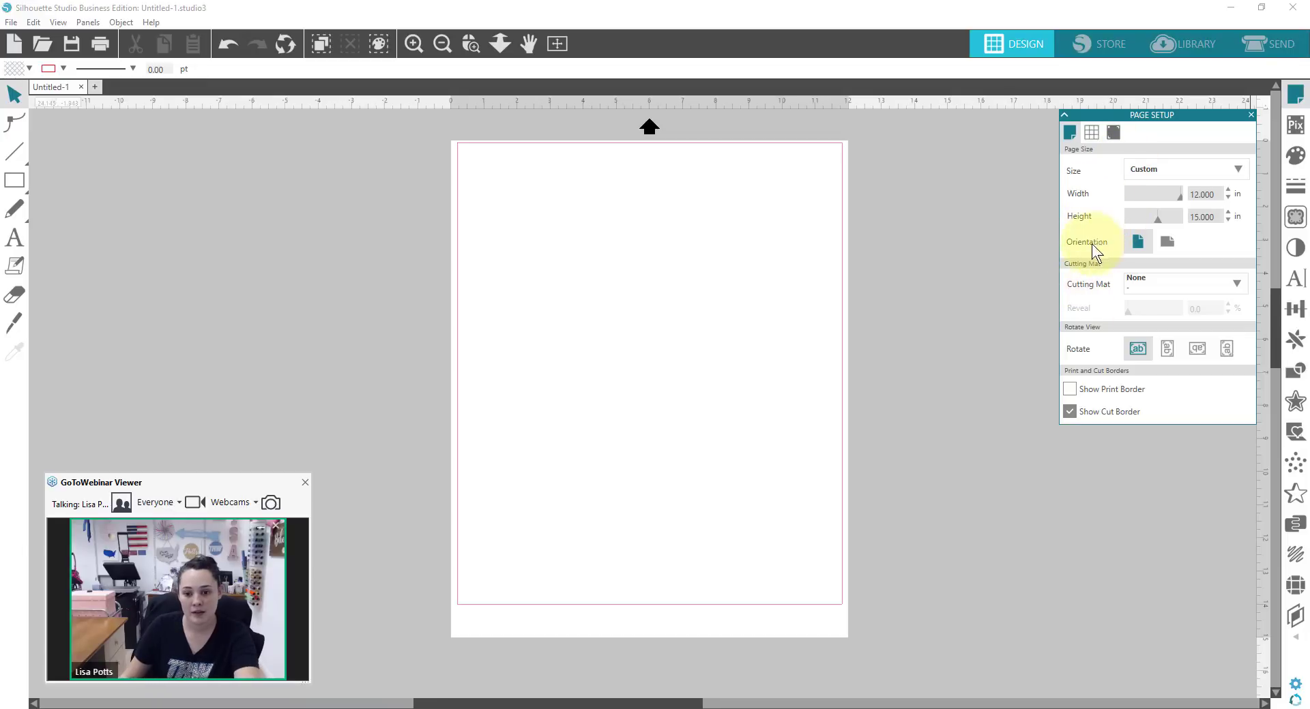
click(1141, 283)
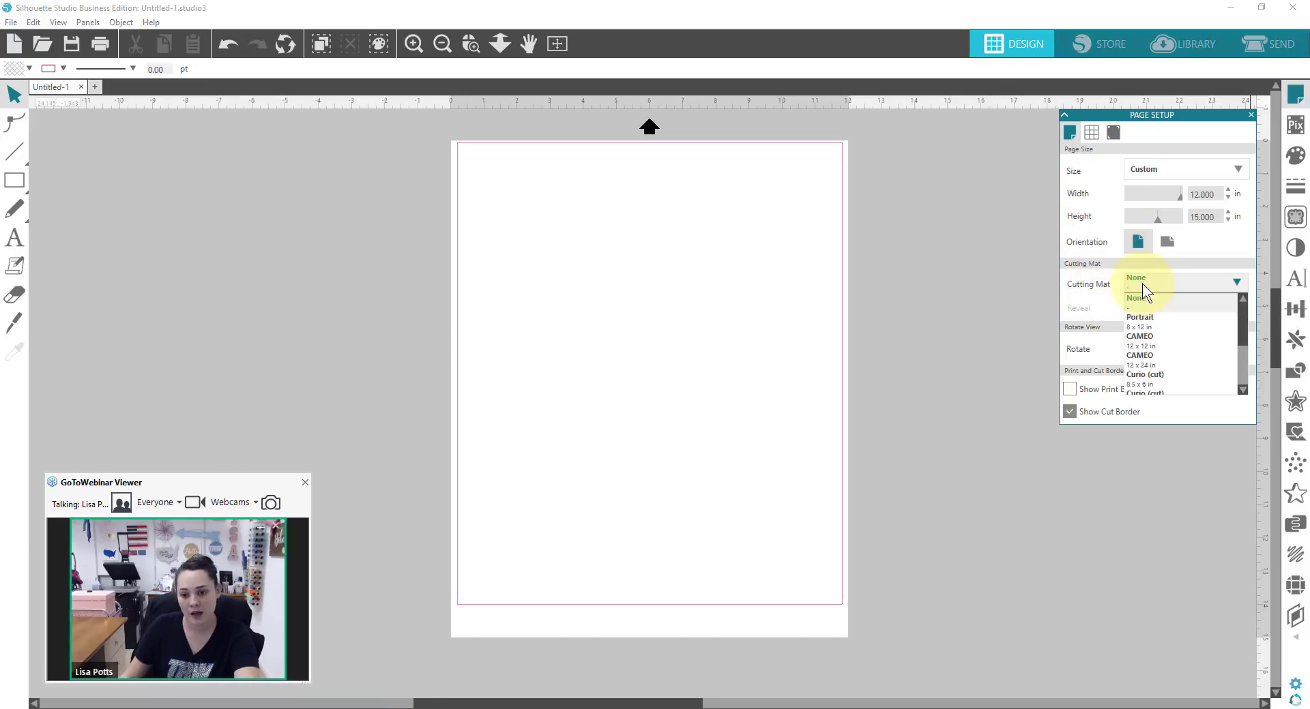
click(1151, 336)
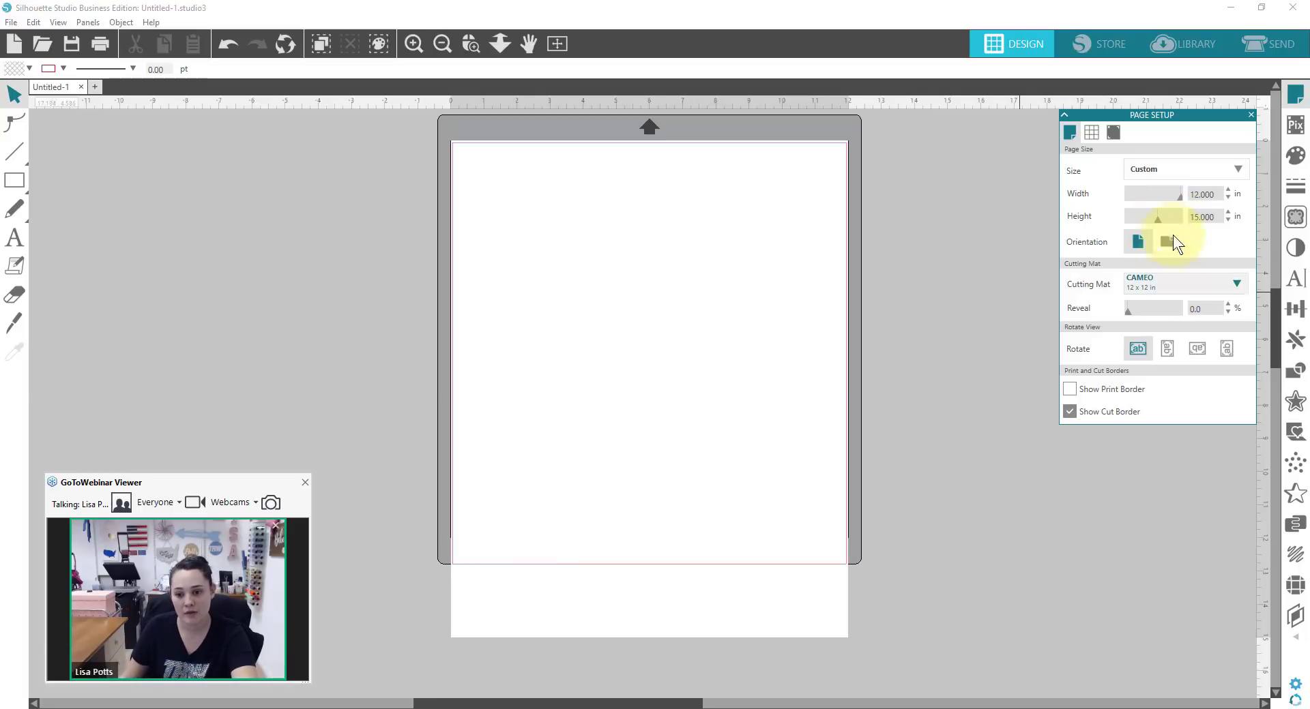
text(12)
key(Return)
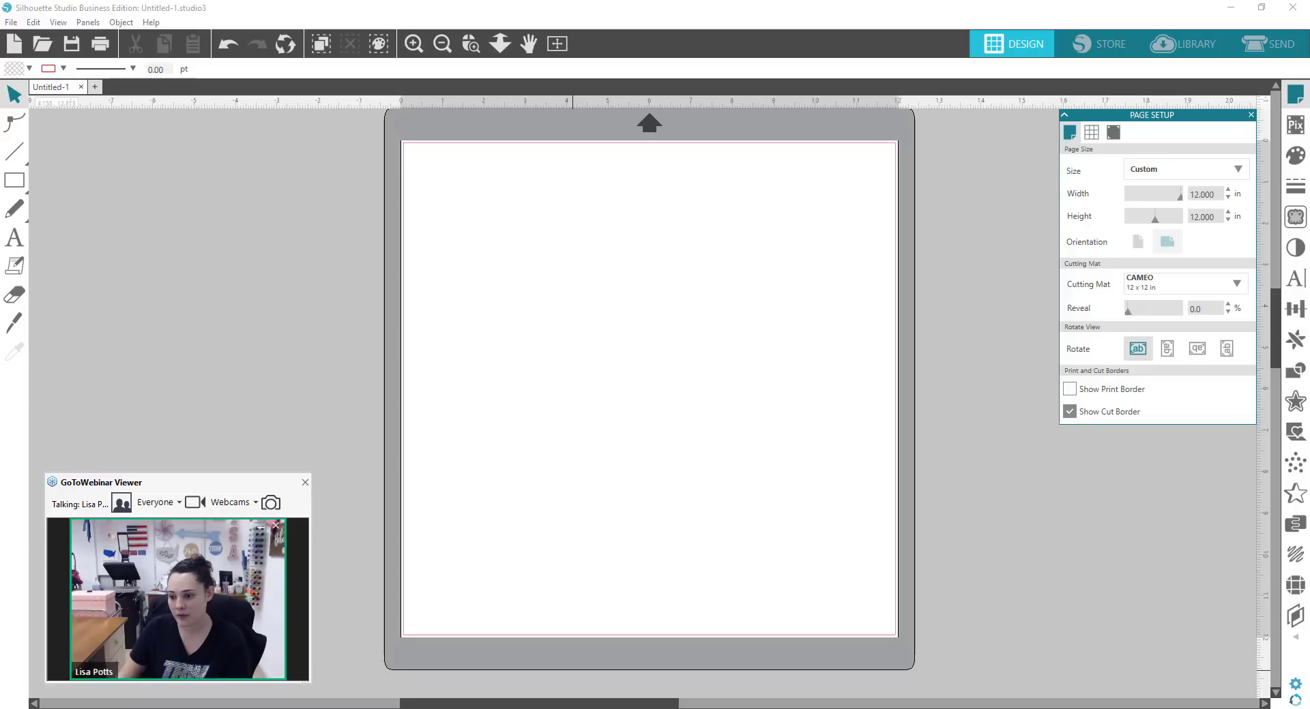
In File Explorer, browse The Rhinestone World folders and open TRW Word Layout Mini Pack CDR inside TRW Templates
drag(452, 97, 352, 83)
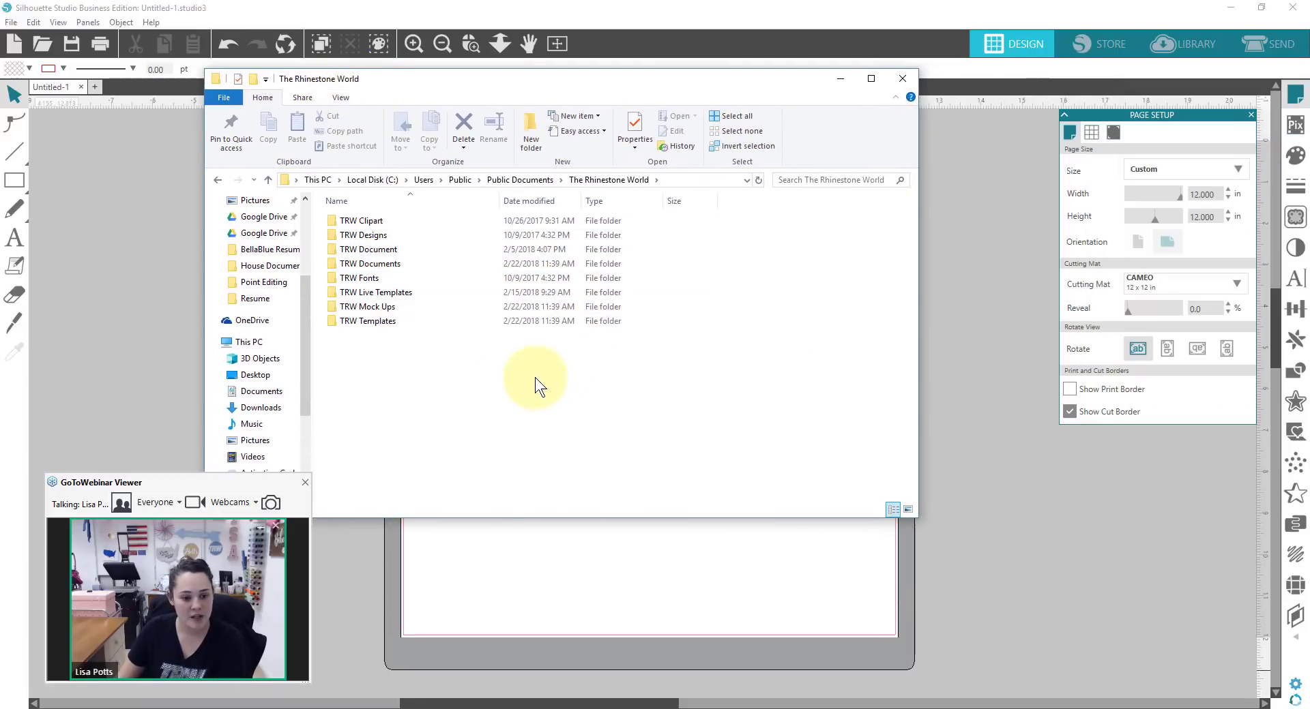
double_click(355, 235)
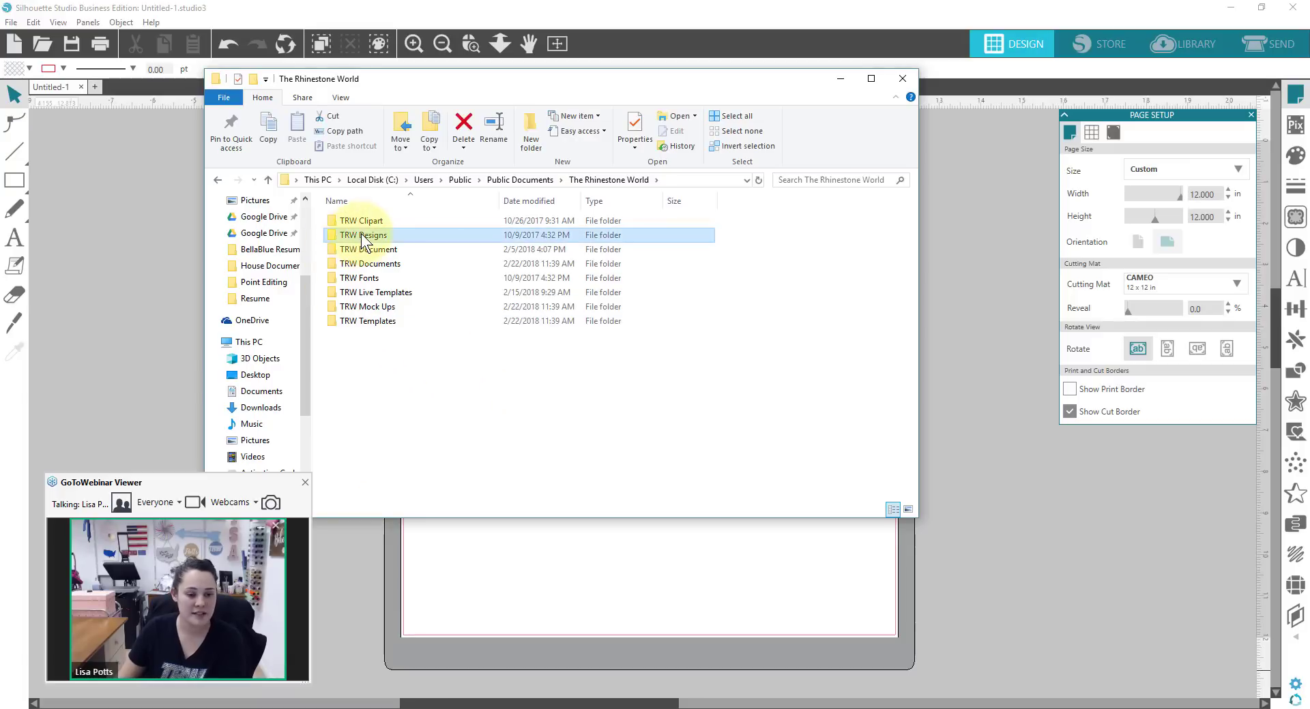
click(569, 179)
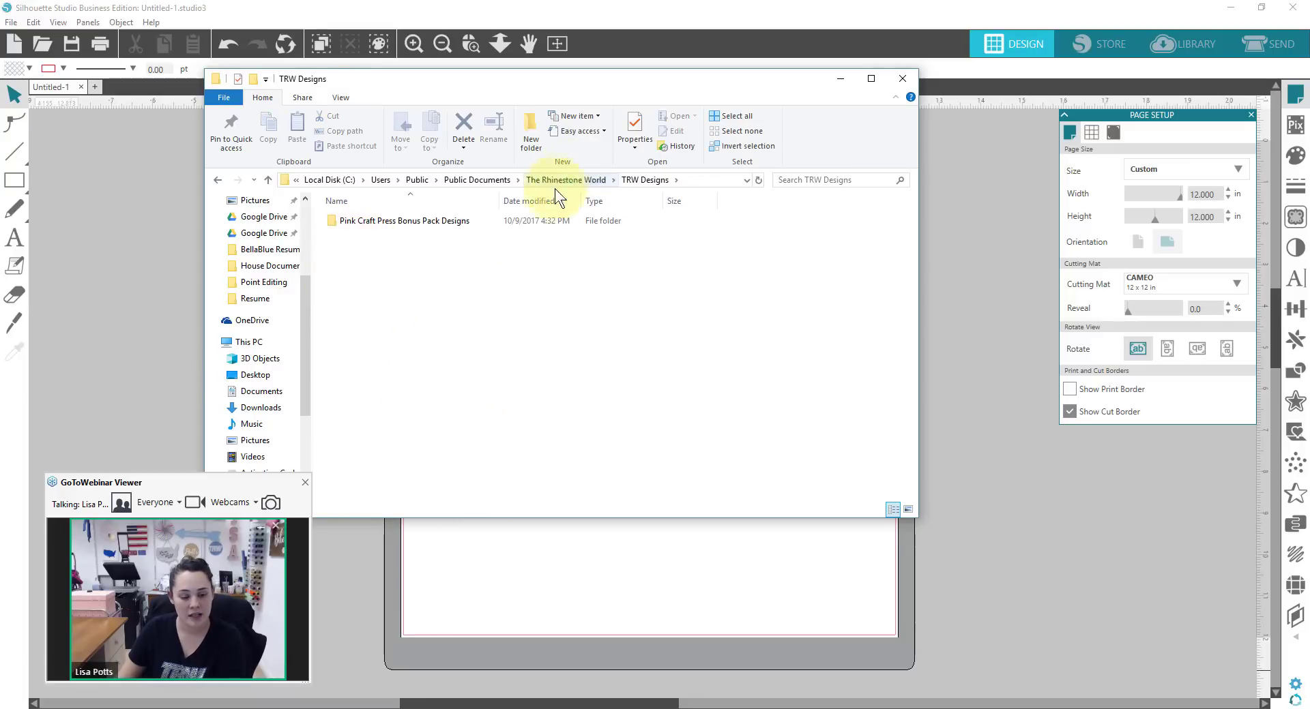
double_click(389, 292)
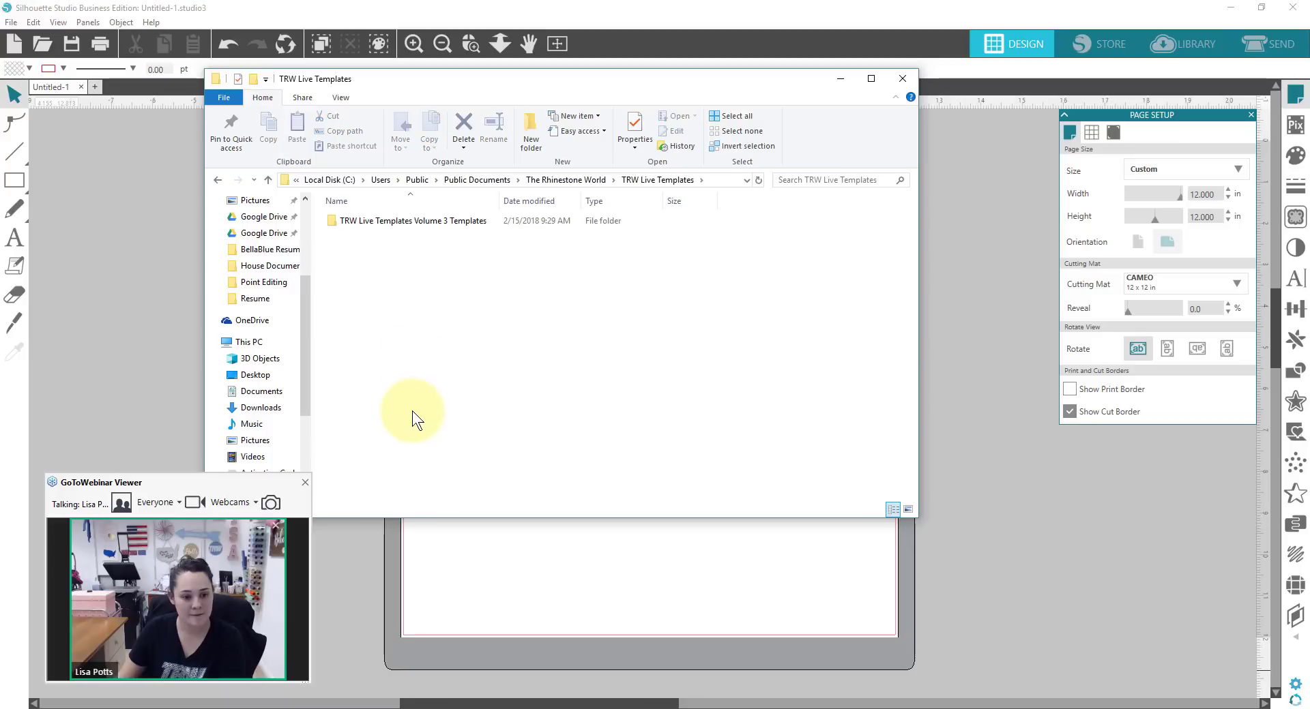
click(570, 180)
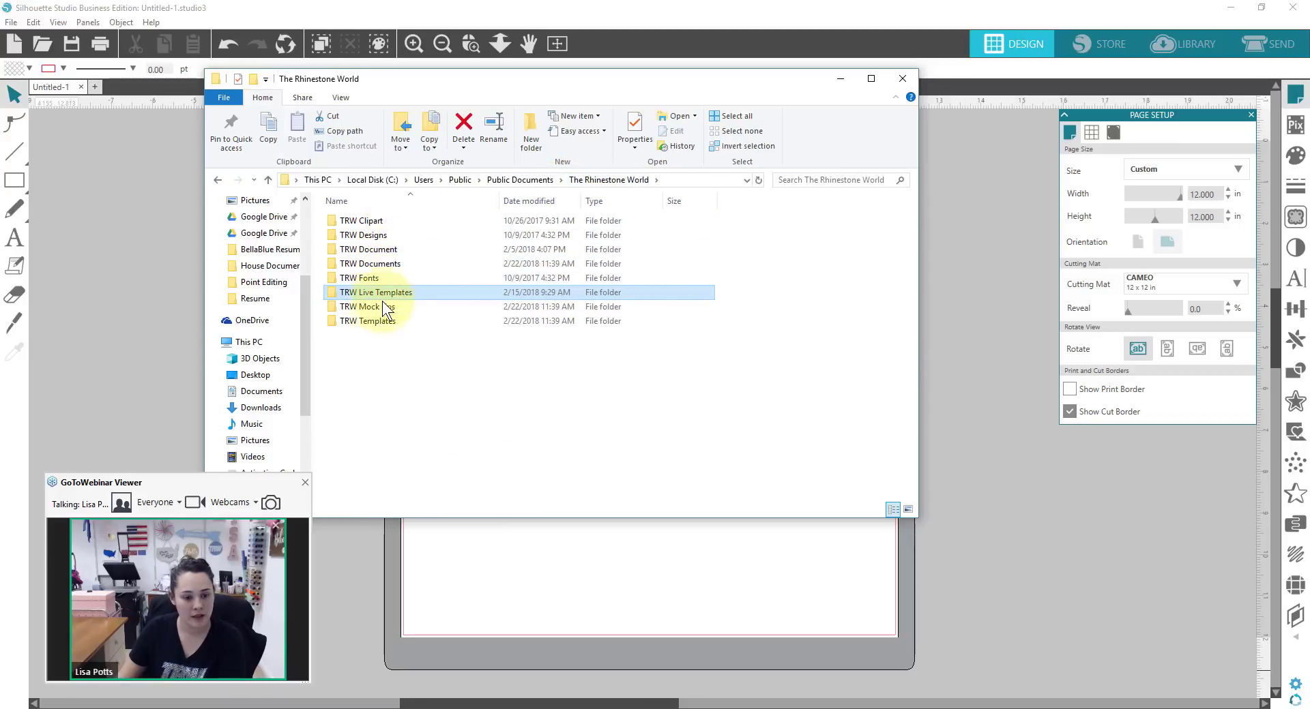
double_click(379, 319)
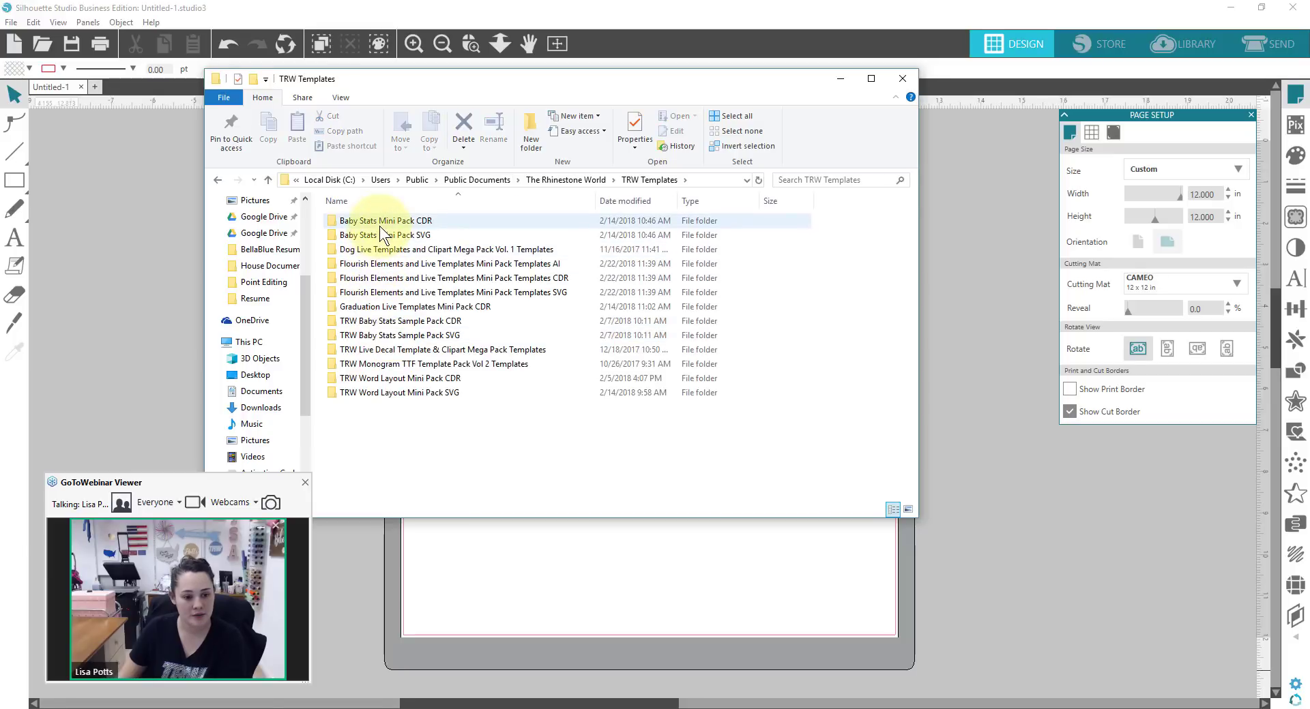
double_click(436, 379)
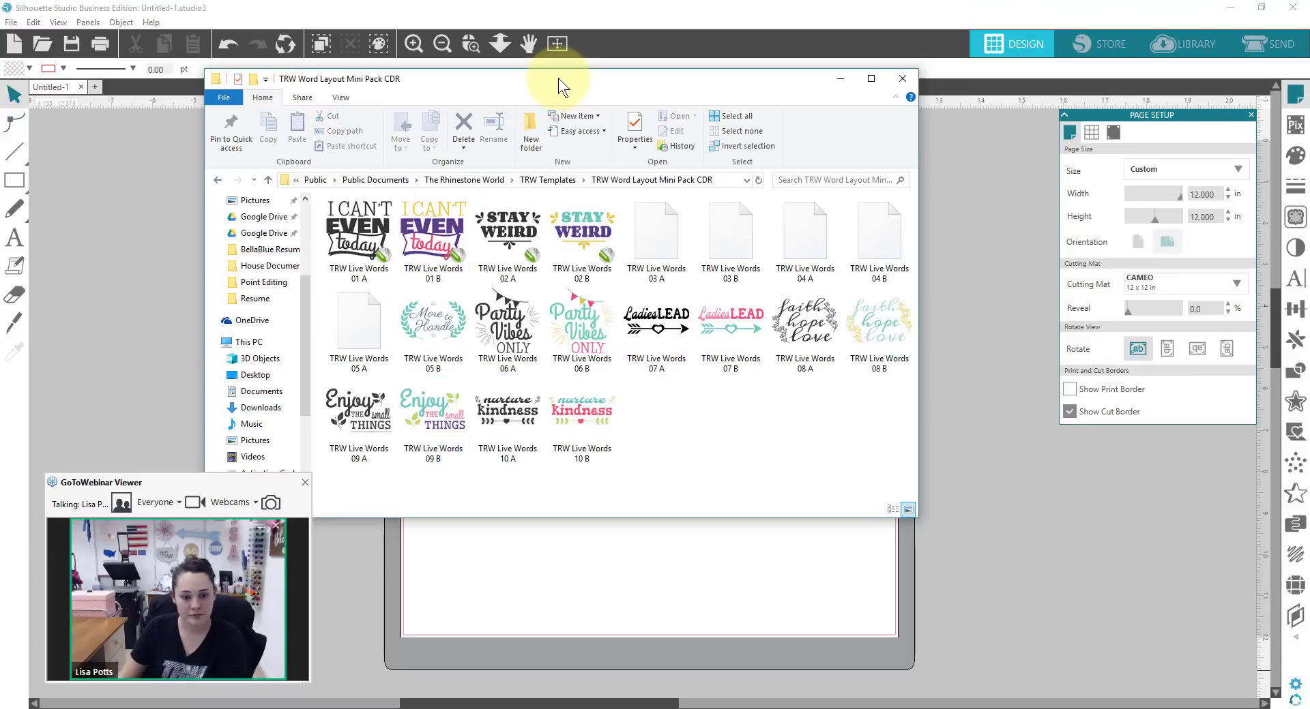
Bring the TRW Live Words 08 A design into the Silhouette Studio document and move it onto the upper part of the page
drag(599, 86, 544, 75)
drag(751, 317, 758, 581)
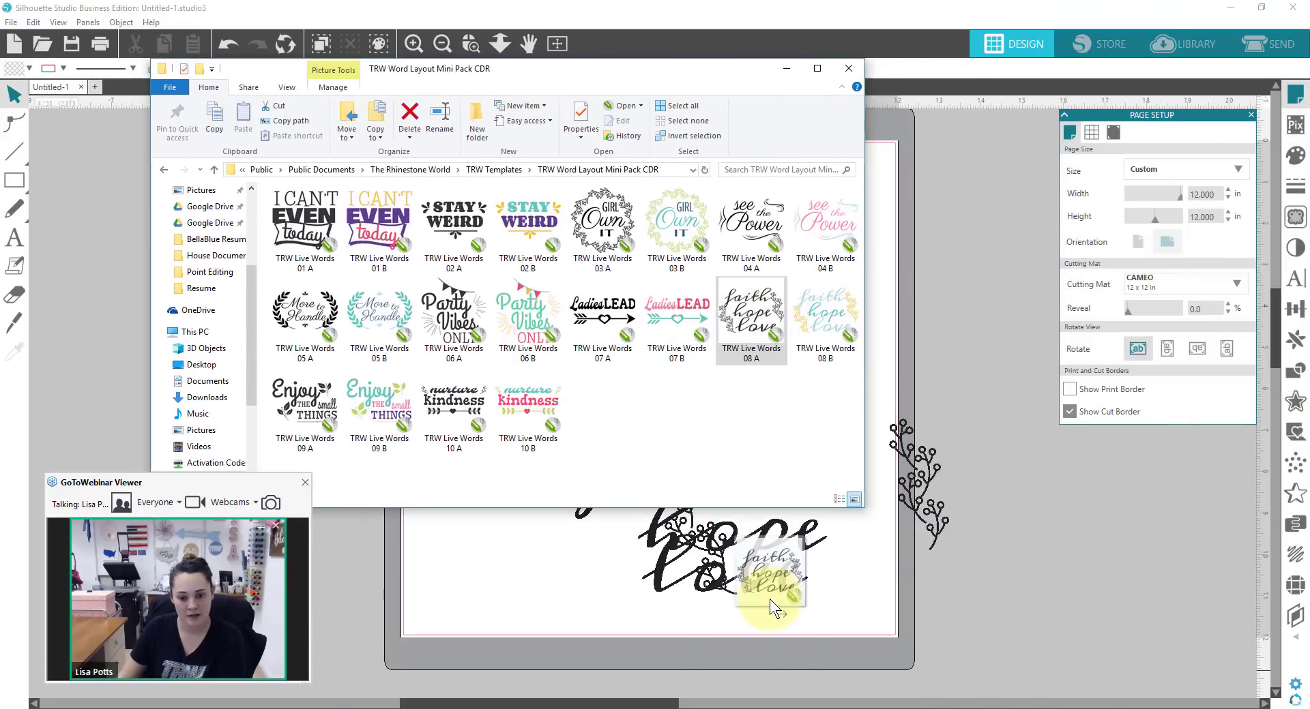
drag(648, 74, 1307, 209)
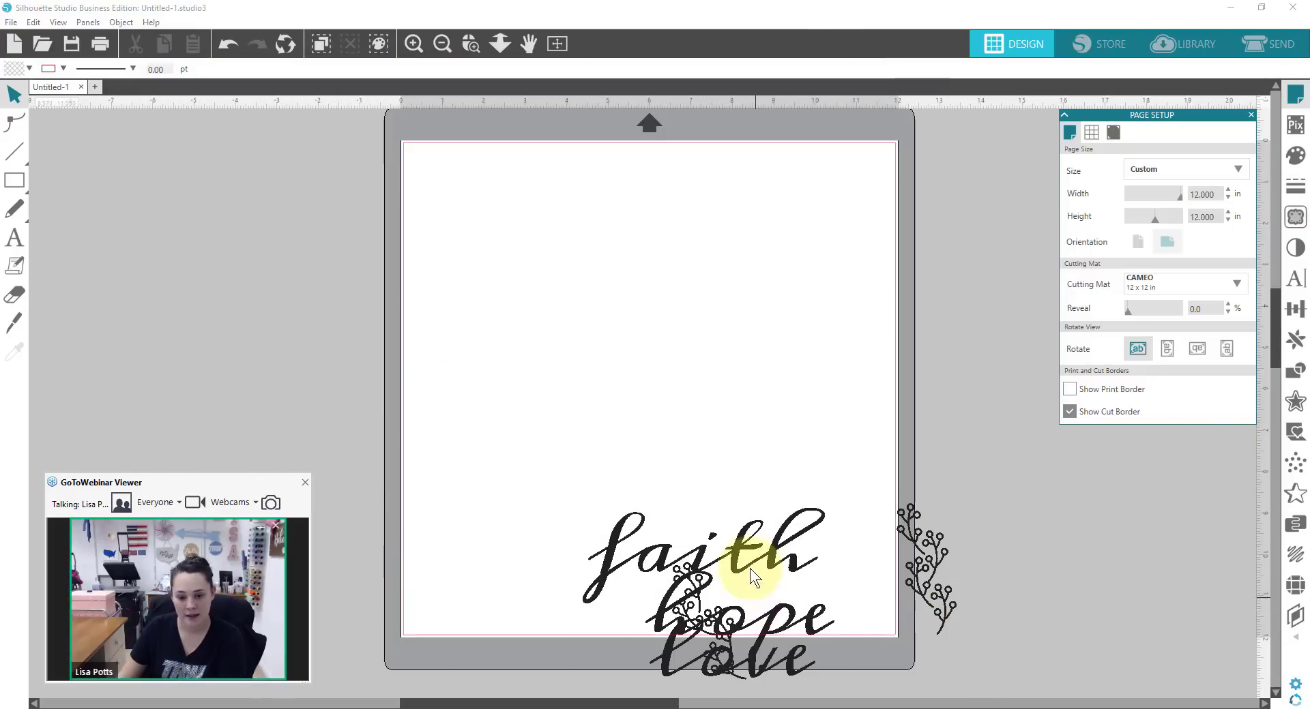
mouse_move(750, 568)
mouse_down()
mouse_move(684, 450)
mouse_move(669, 293)
mouse_move(601, 280)
mouse_up()
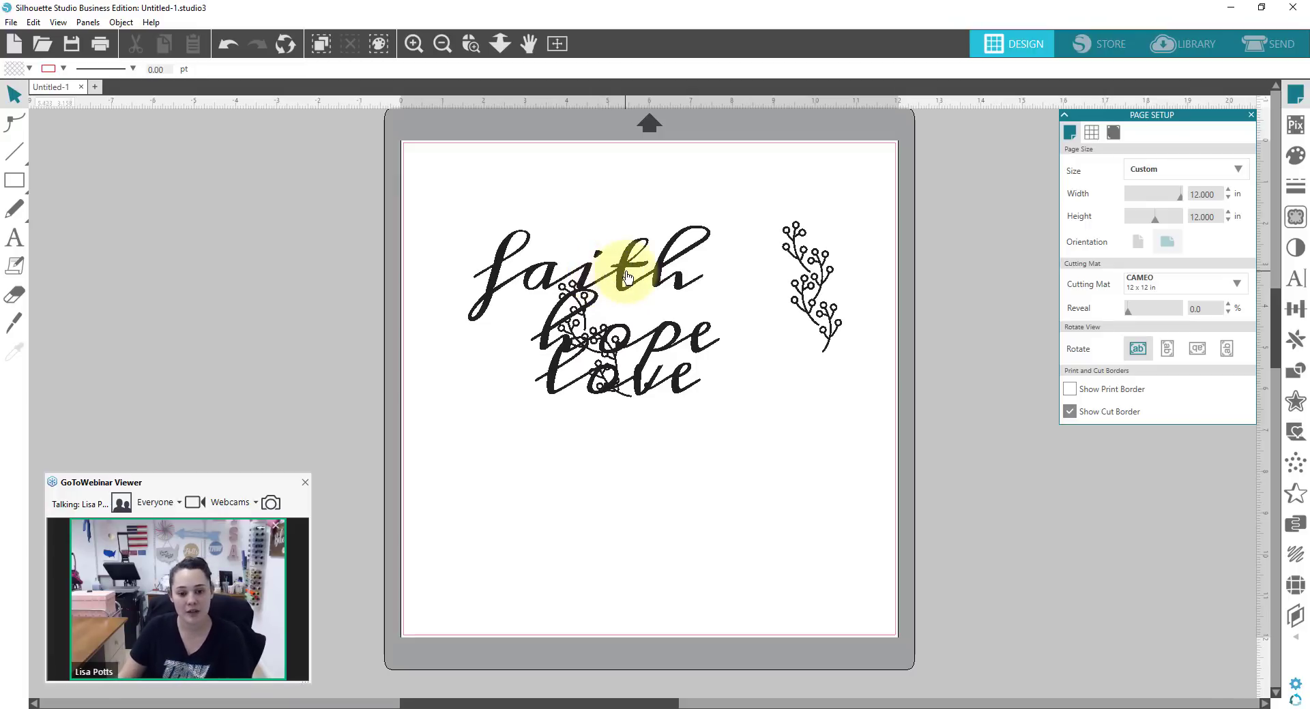
Ungroup the design and move the words "faith hope love" to the right, between the two branches
right_click(625, 272)
click(666, 492)
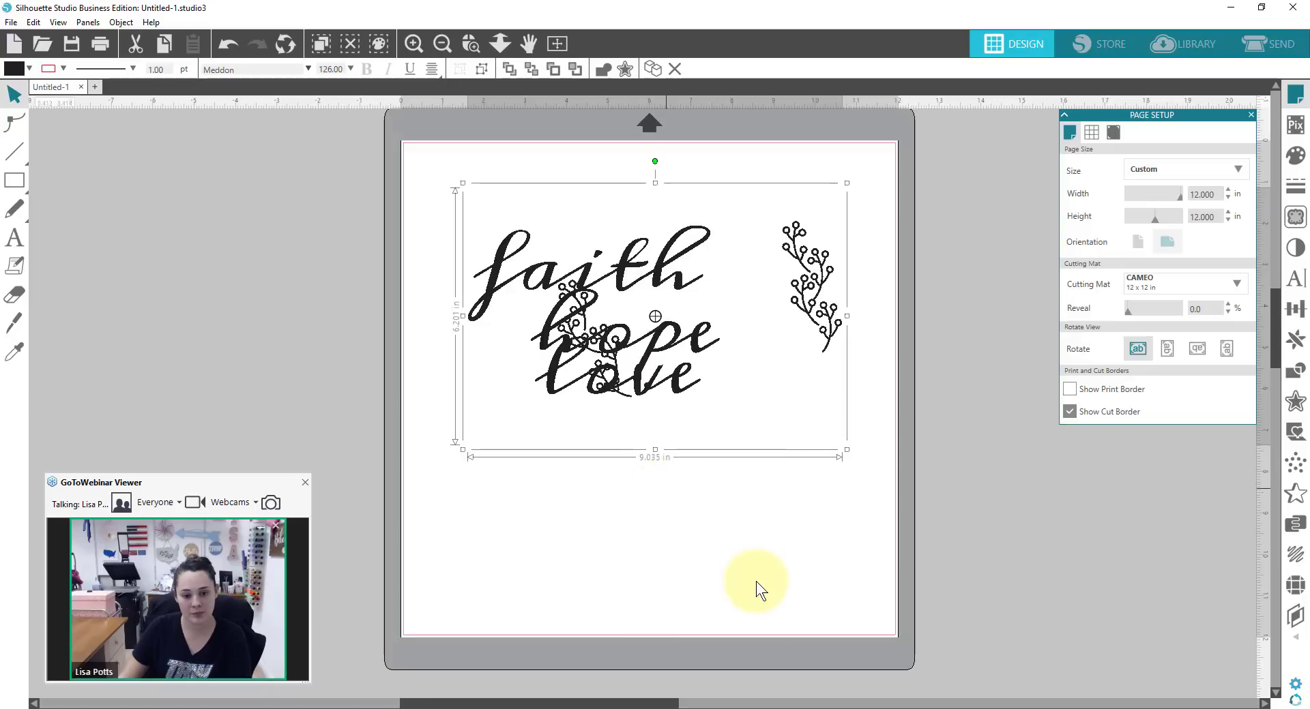
click(702, 560)
drag(678, 191, 789, 381)
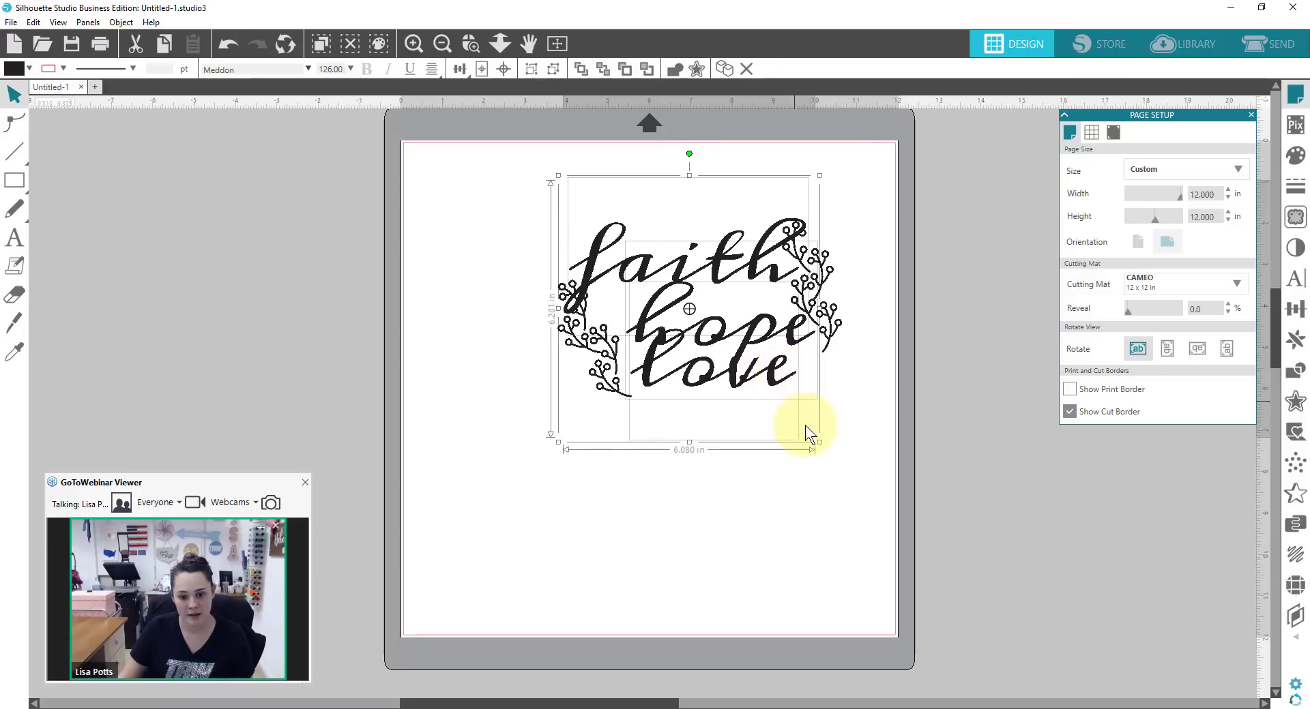
Spread the words apart by moving "love" down and "faith" up, and shift the pair of branches down and to the right
click(804, 432)
drag(713, 395, 704, 382)
click(698, 283)
drag(699, 277, 696, 266)
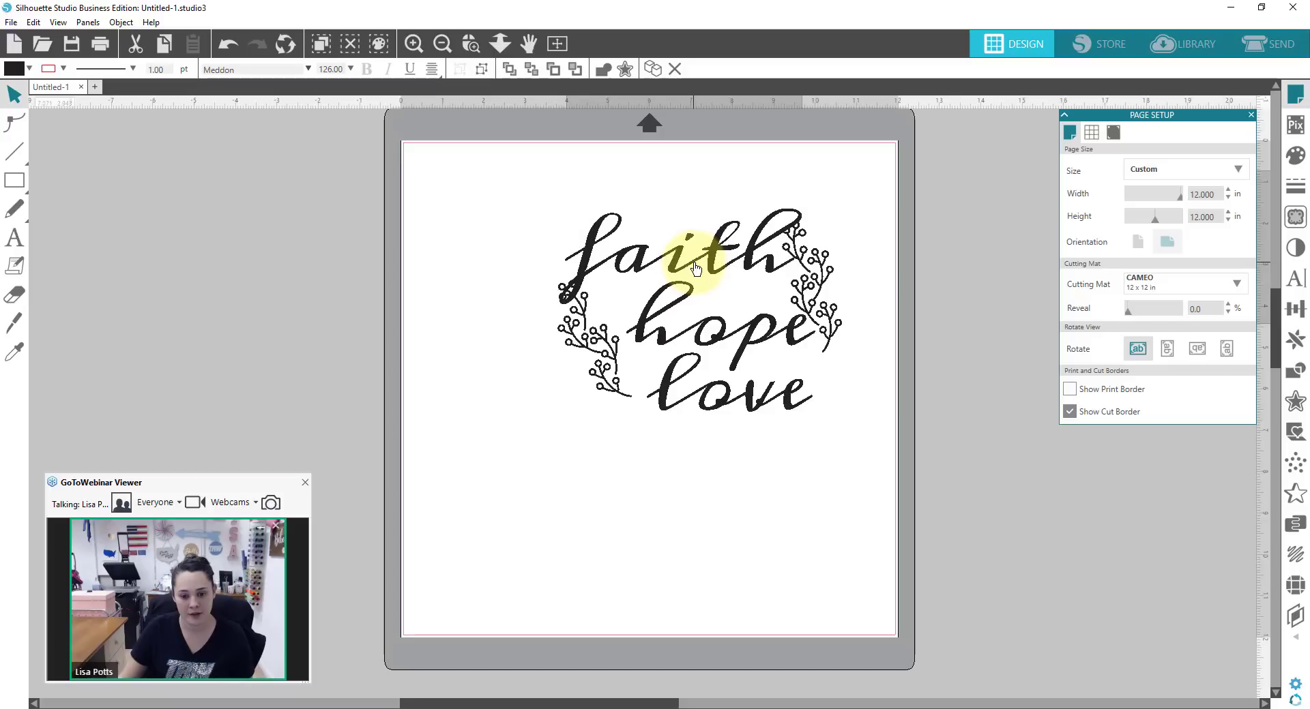
drag(598, 356, 627, 403)
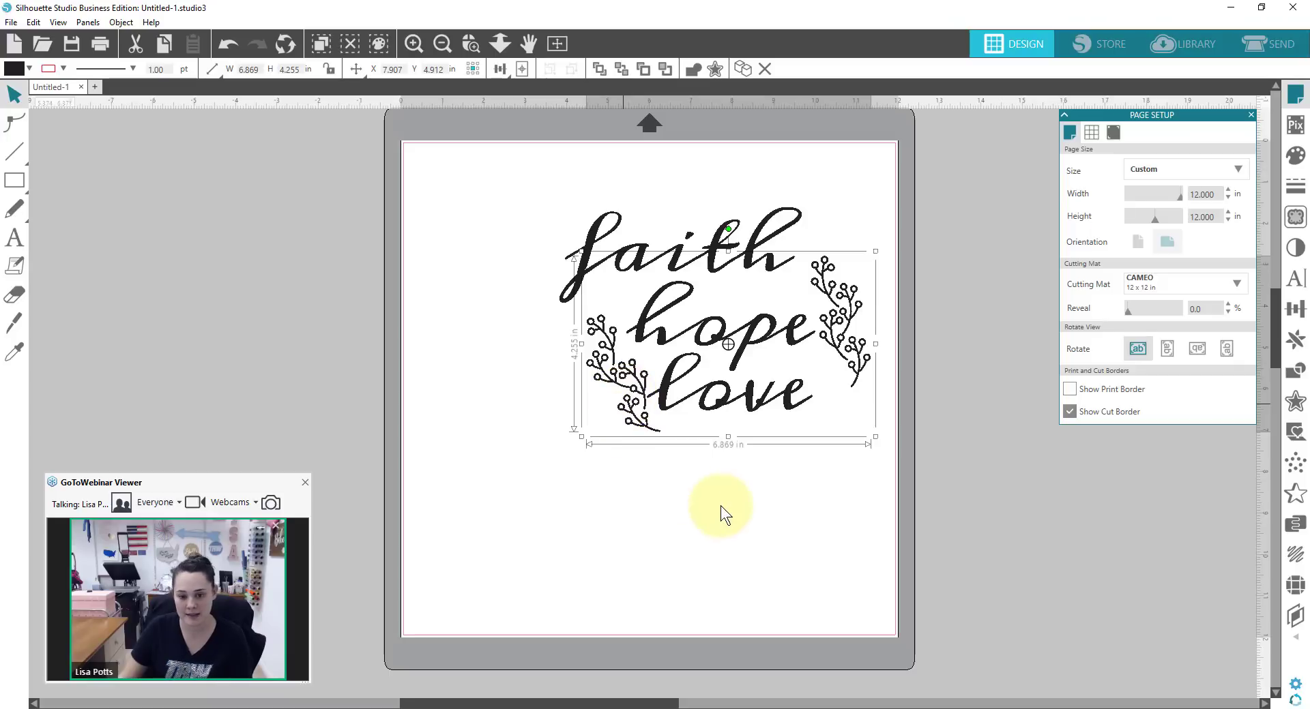
click(743, 505)
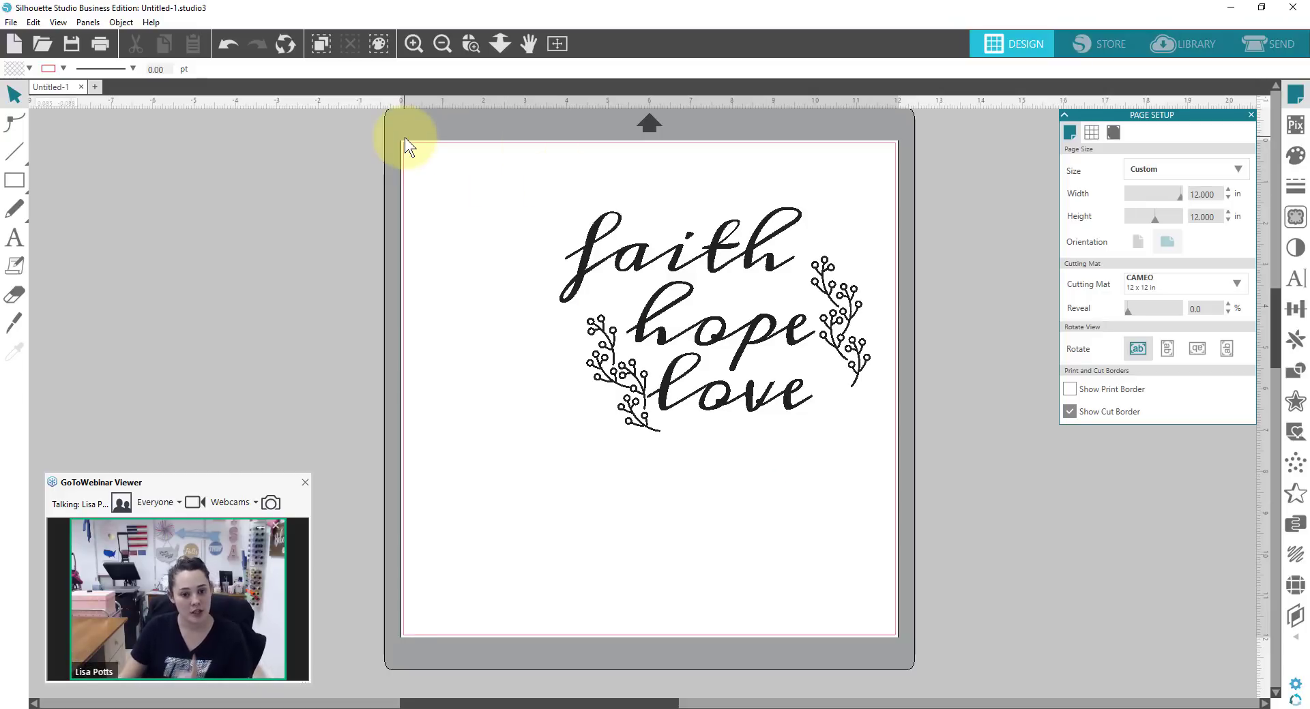
Start saving the design to the hard drive with SVG as the file type, and cancel without saving
click(11, 22)
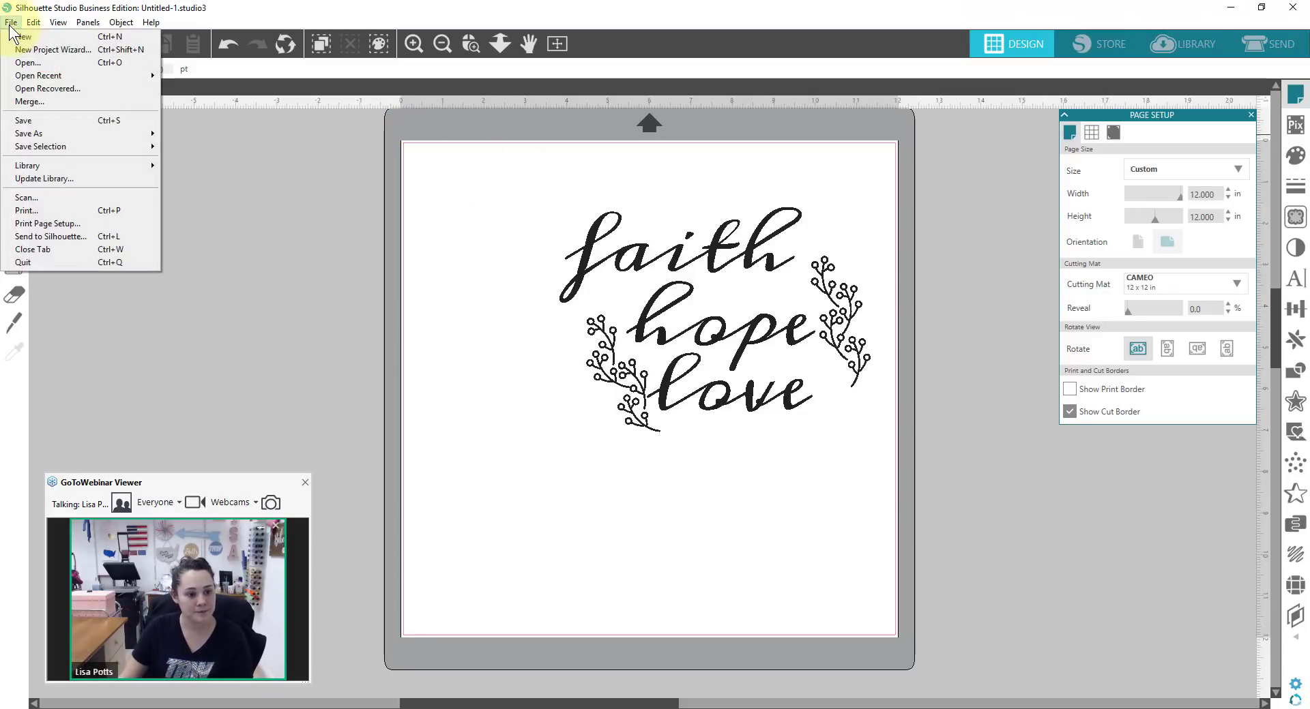
mouse_move(42, 133)
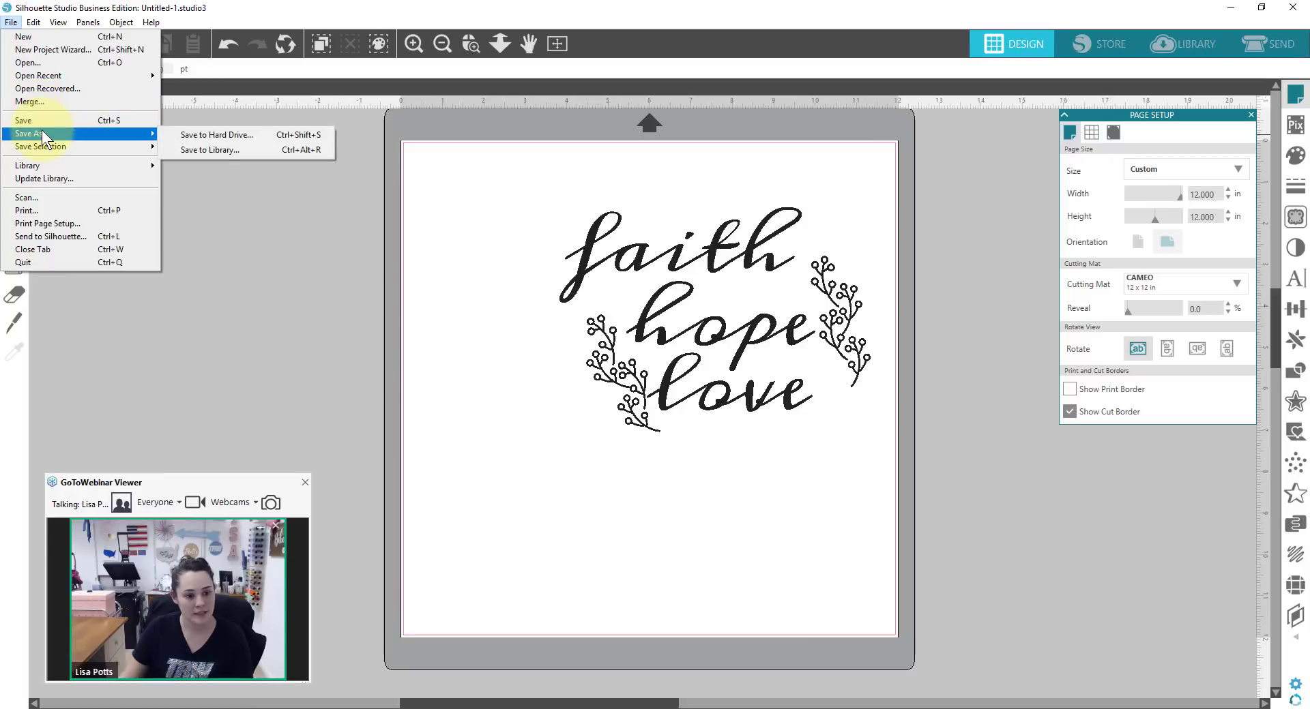
click(199, 134)
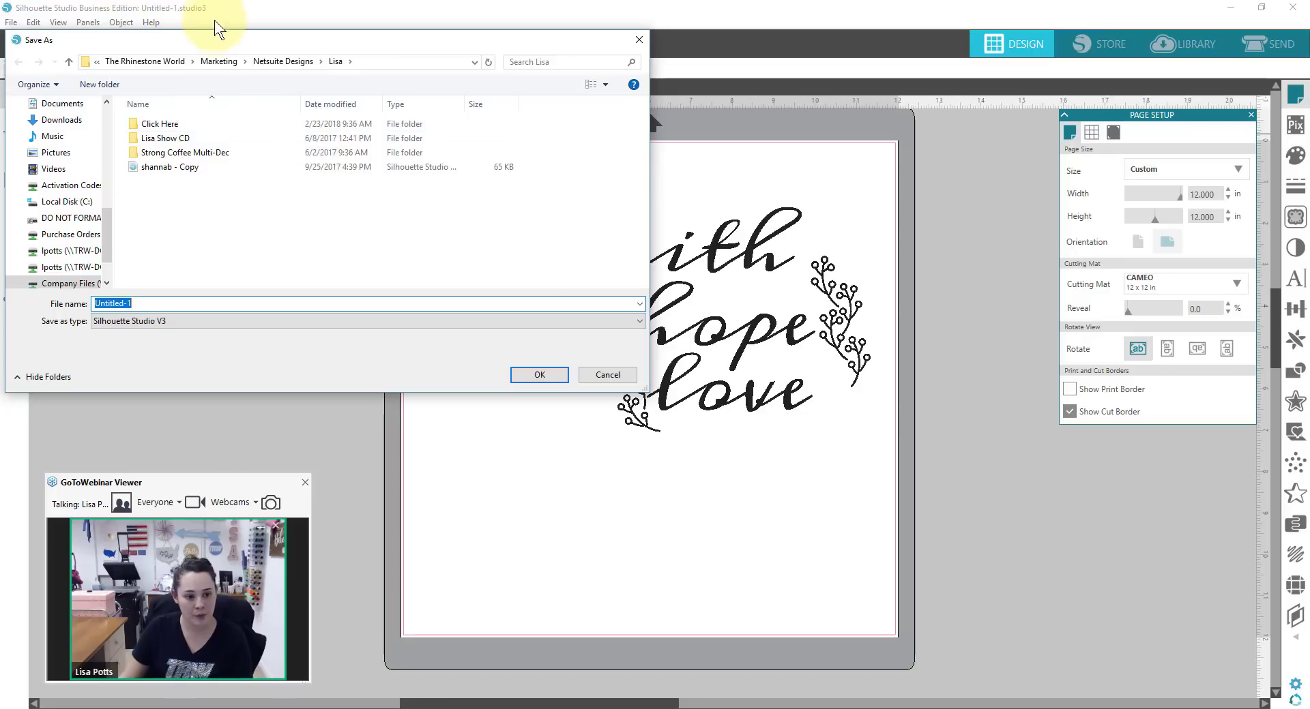
click(181, 321)
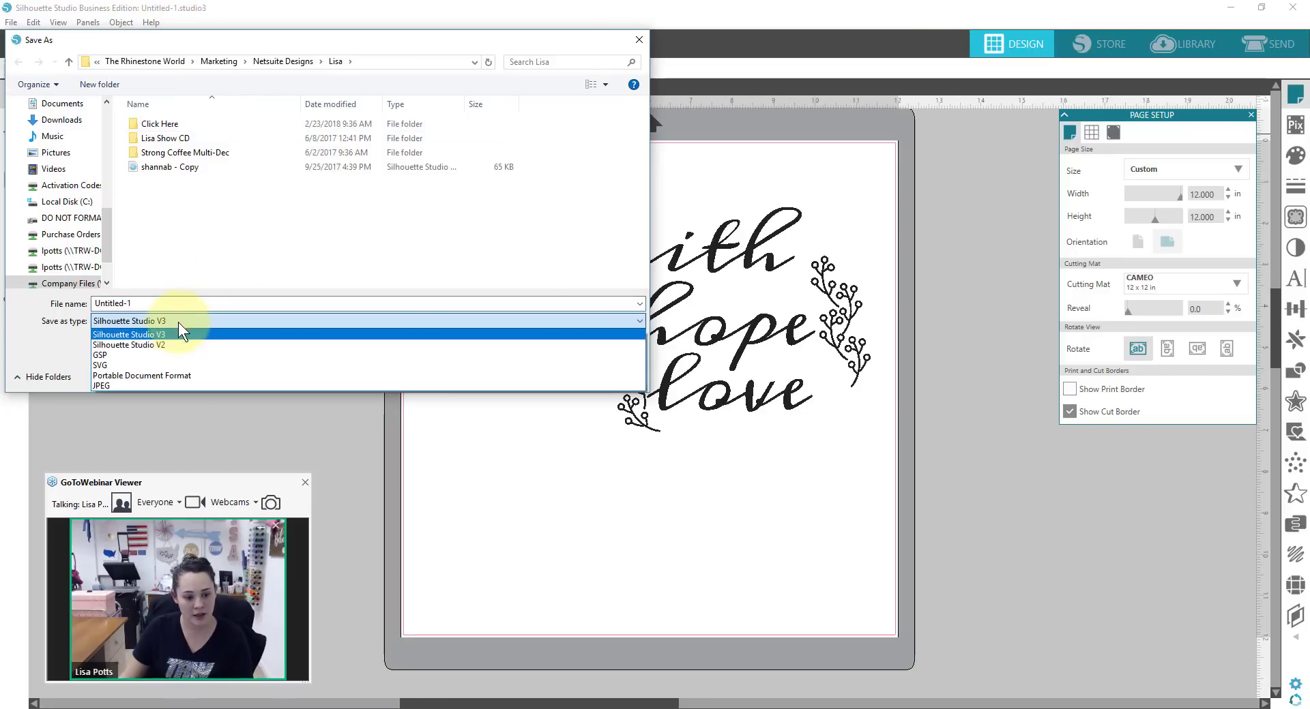
click(152, 367)
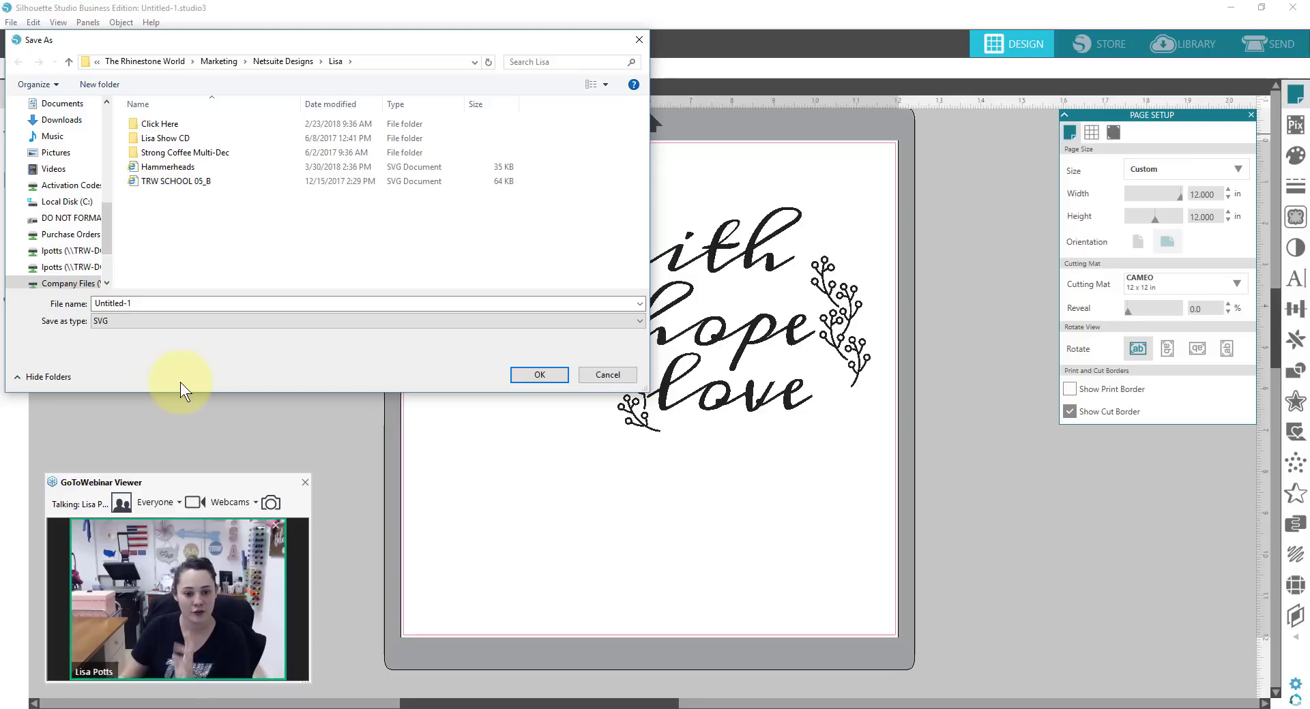
click(600, 376)
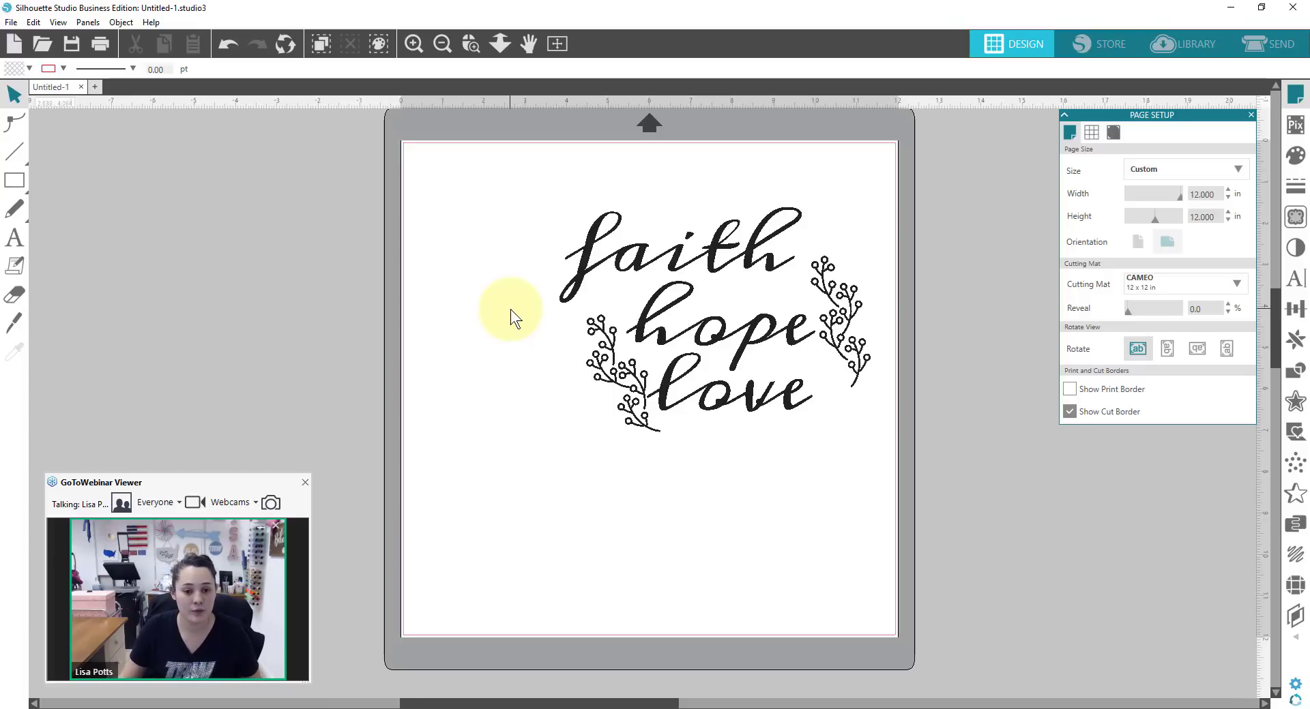
Remove the fill from the word "faith" and give it a black outline
click(699, 251)
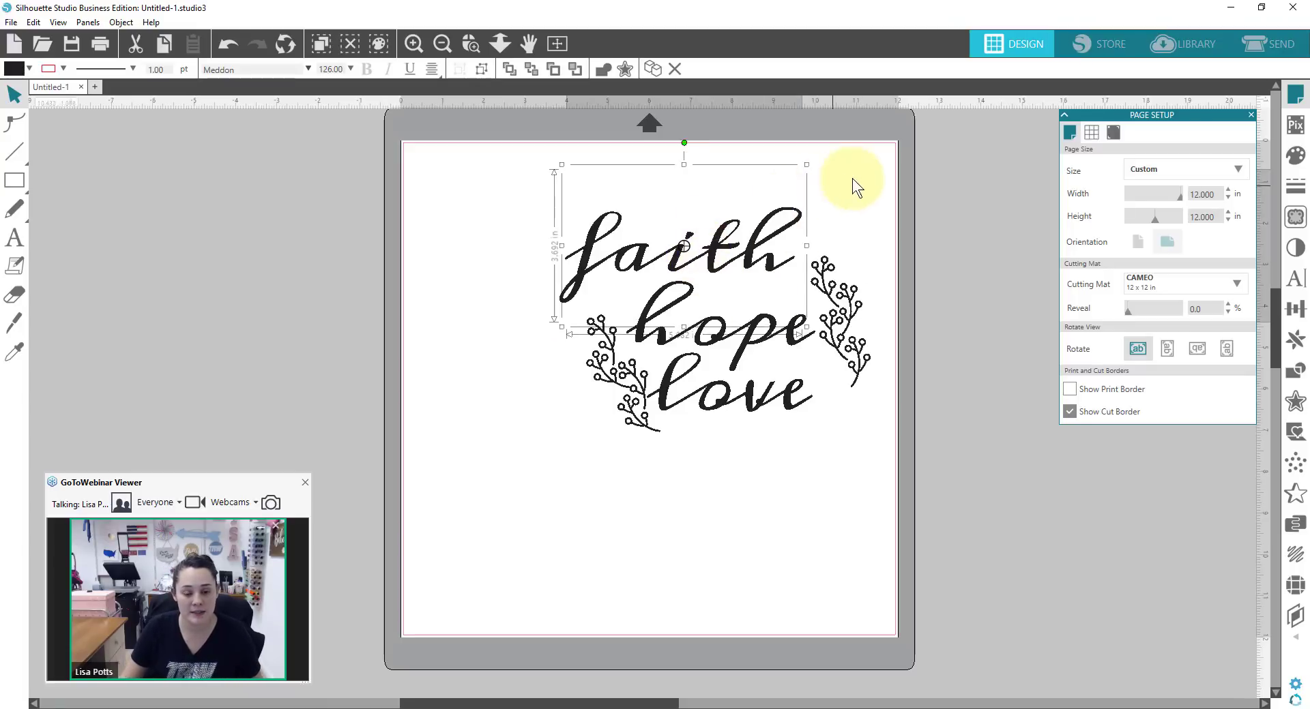
click(27, 68)
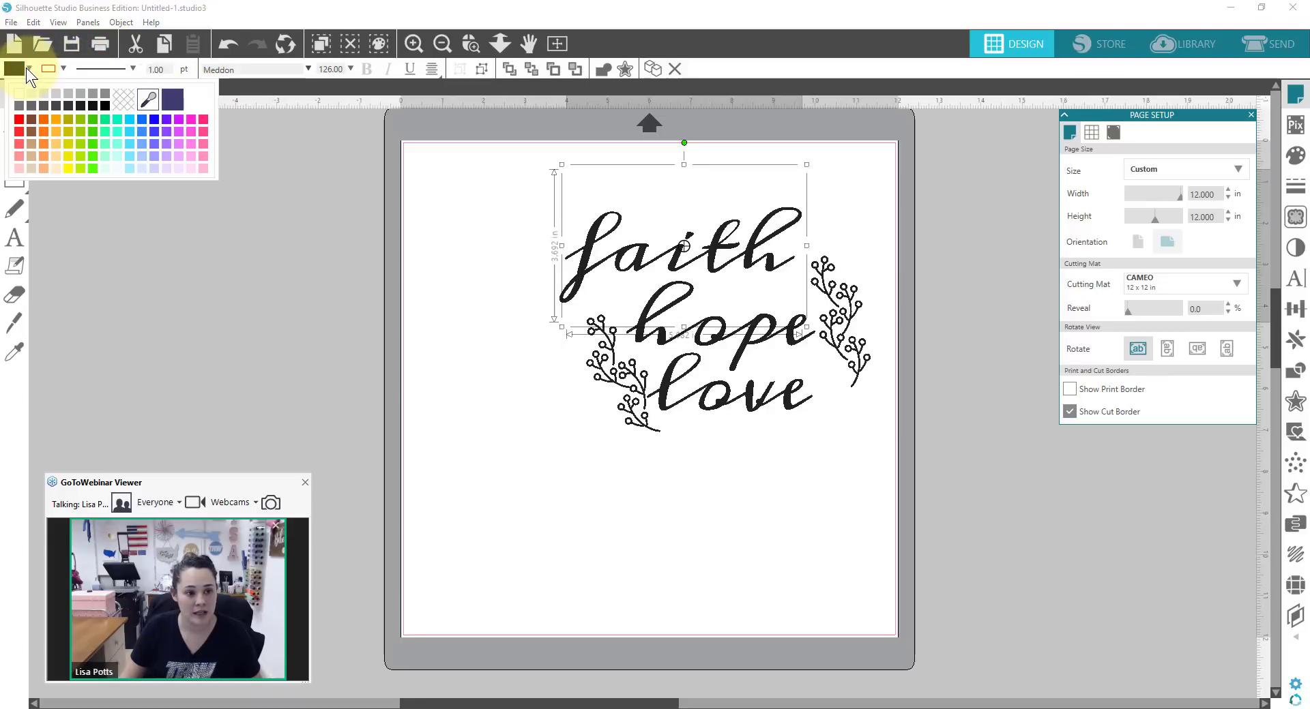
click(123, 95)
click(63, 68)
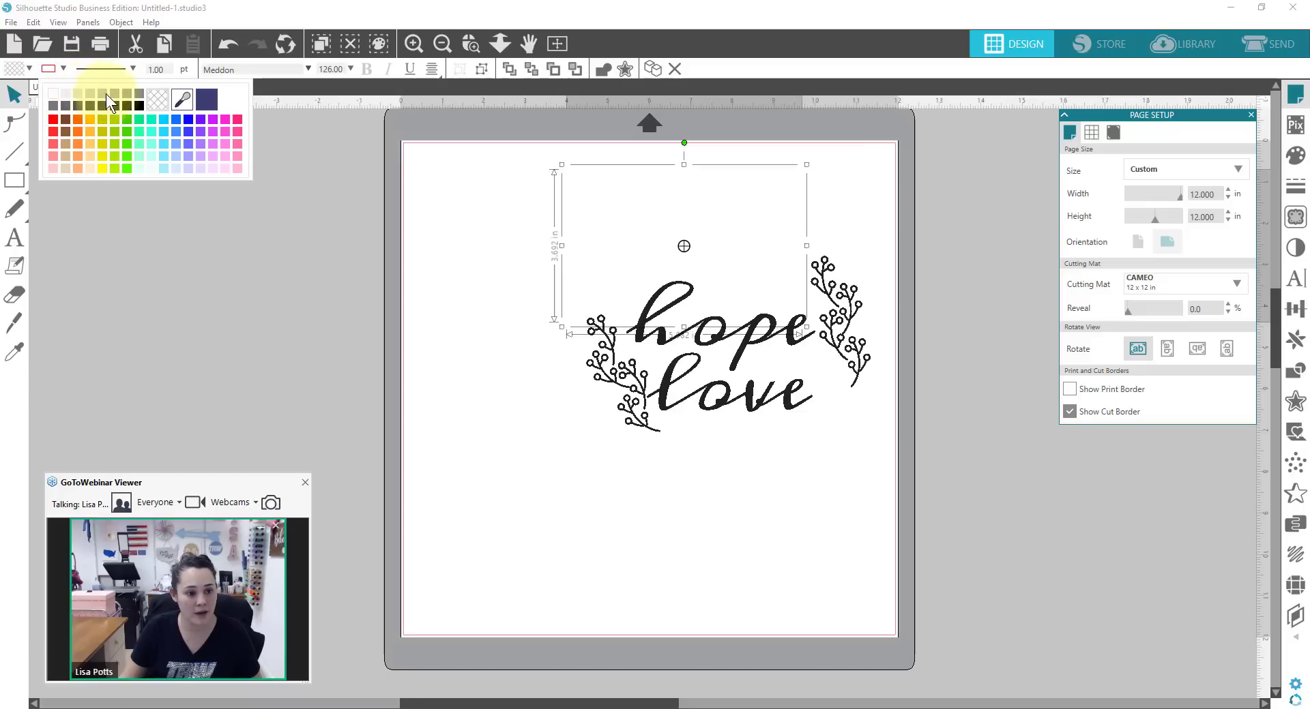
click(139, 100)
click(497, 154)
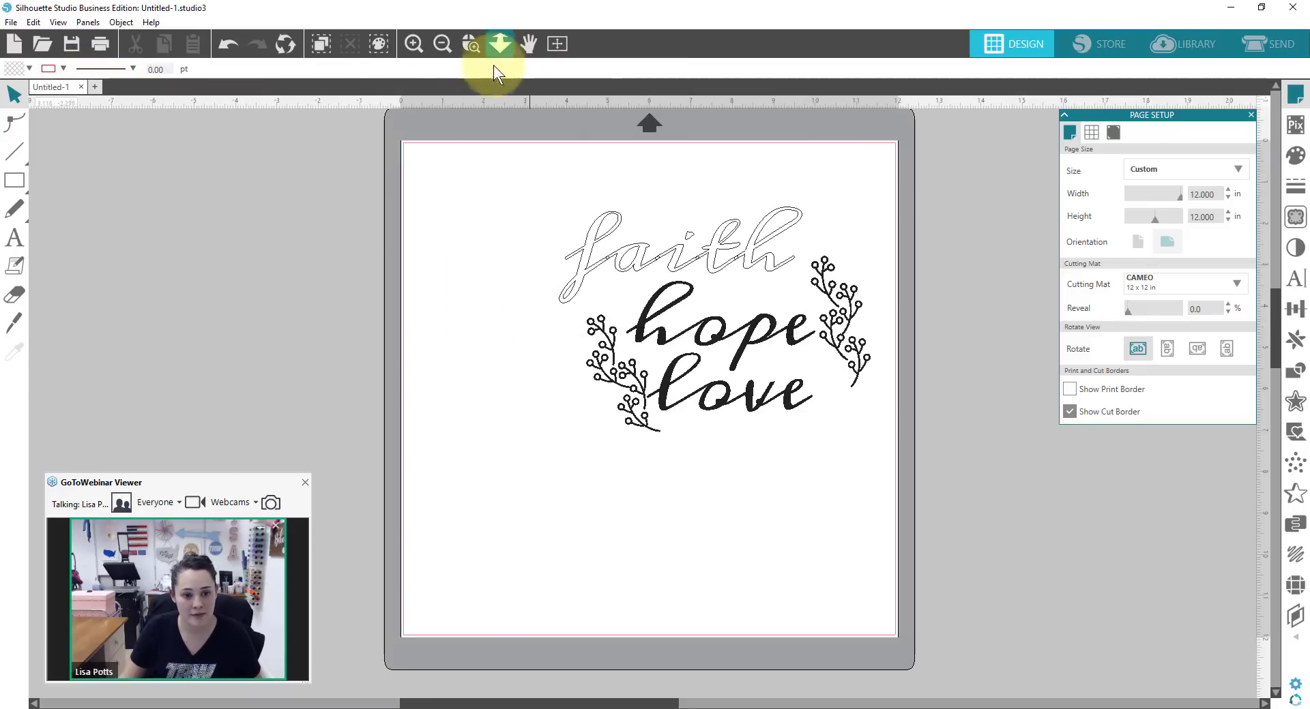
Weld the overlapping letters of "faith" into one continuous outline and group the resulting pieces
click(471, 43)
drag(629, 200, 813, 301)
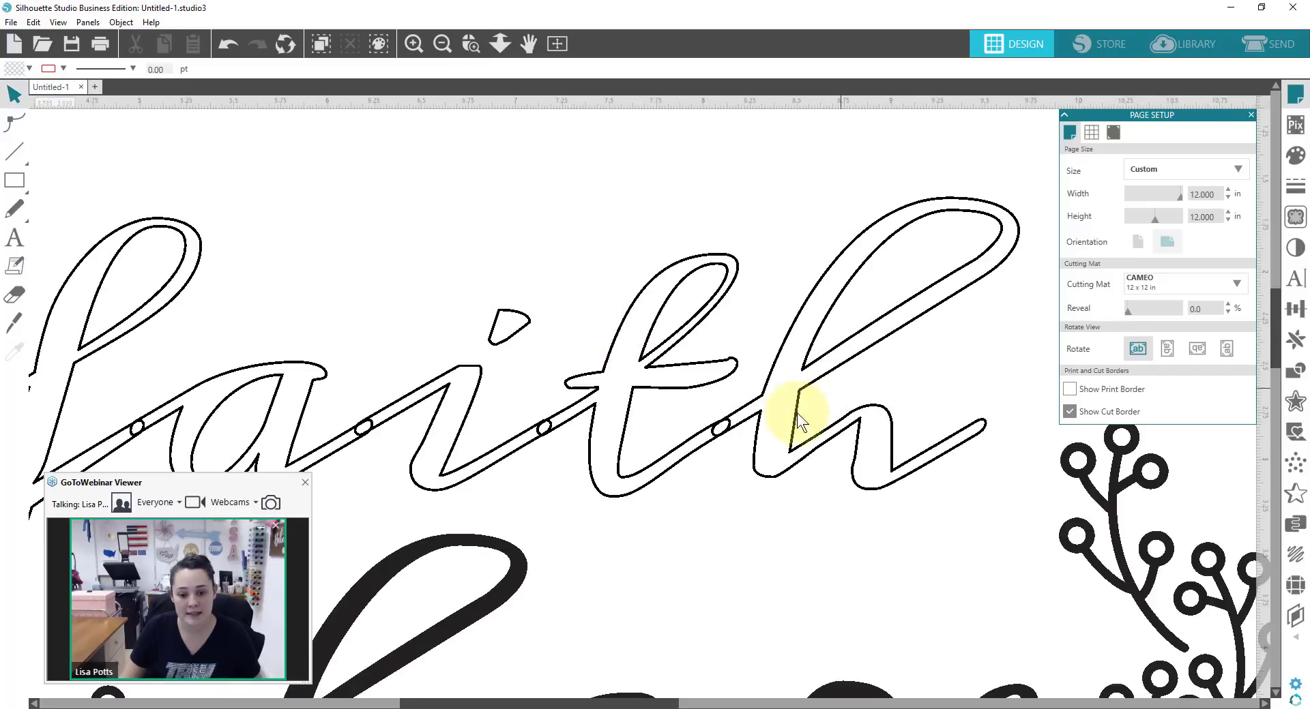
right_click(749, 418)
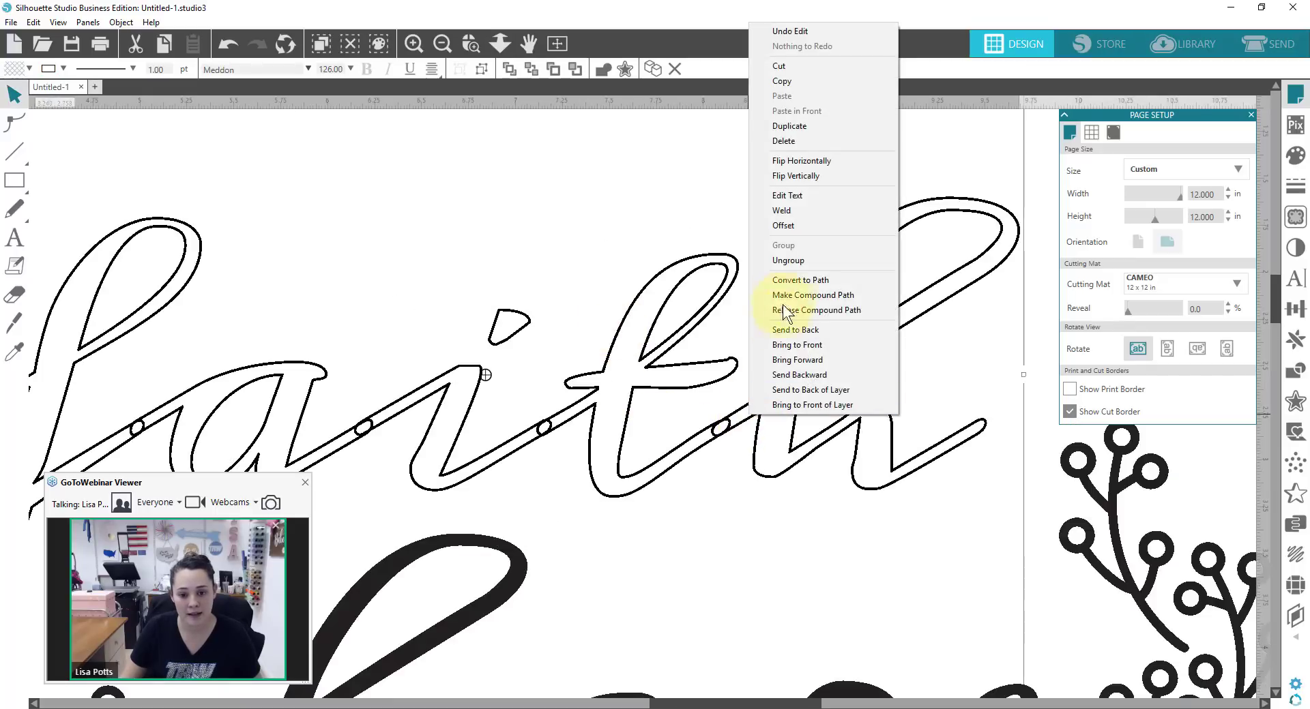
click(779, 211)
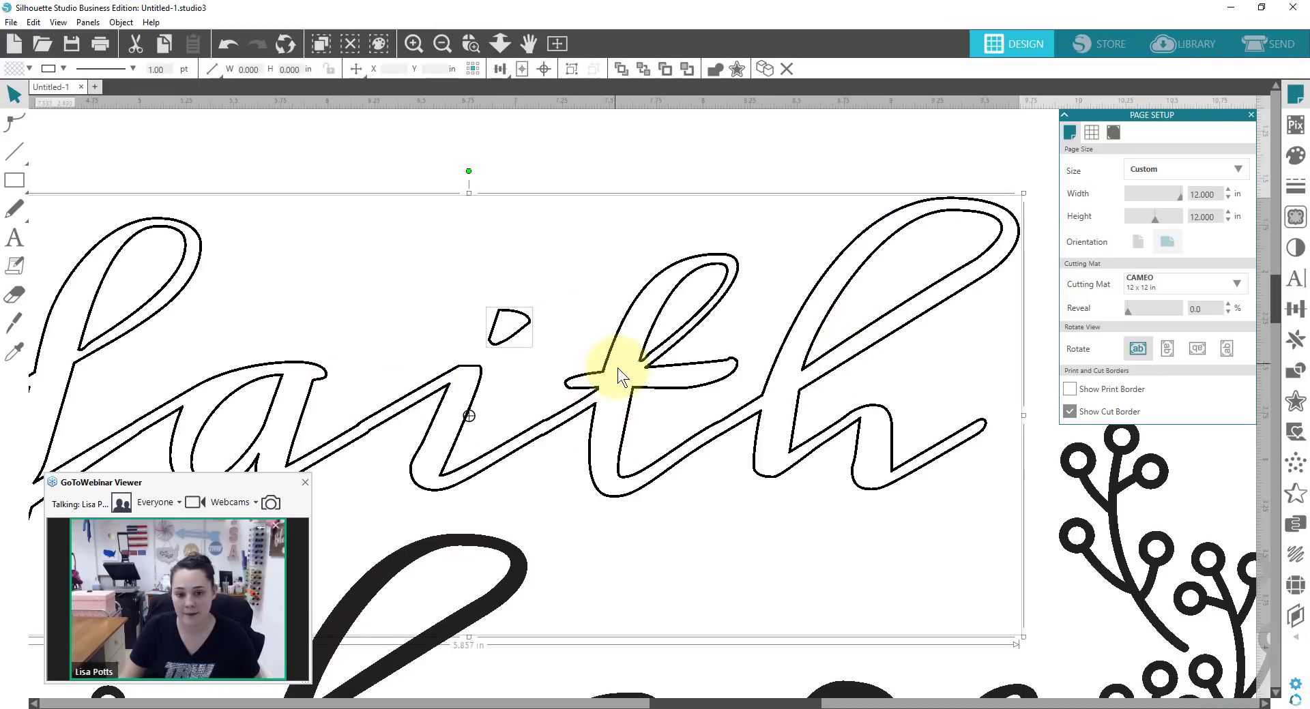
right_click(594, 387)
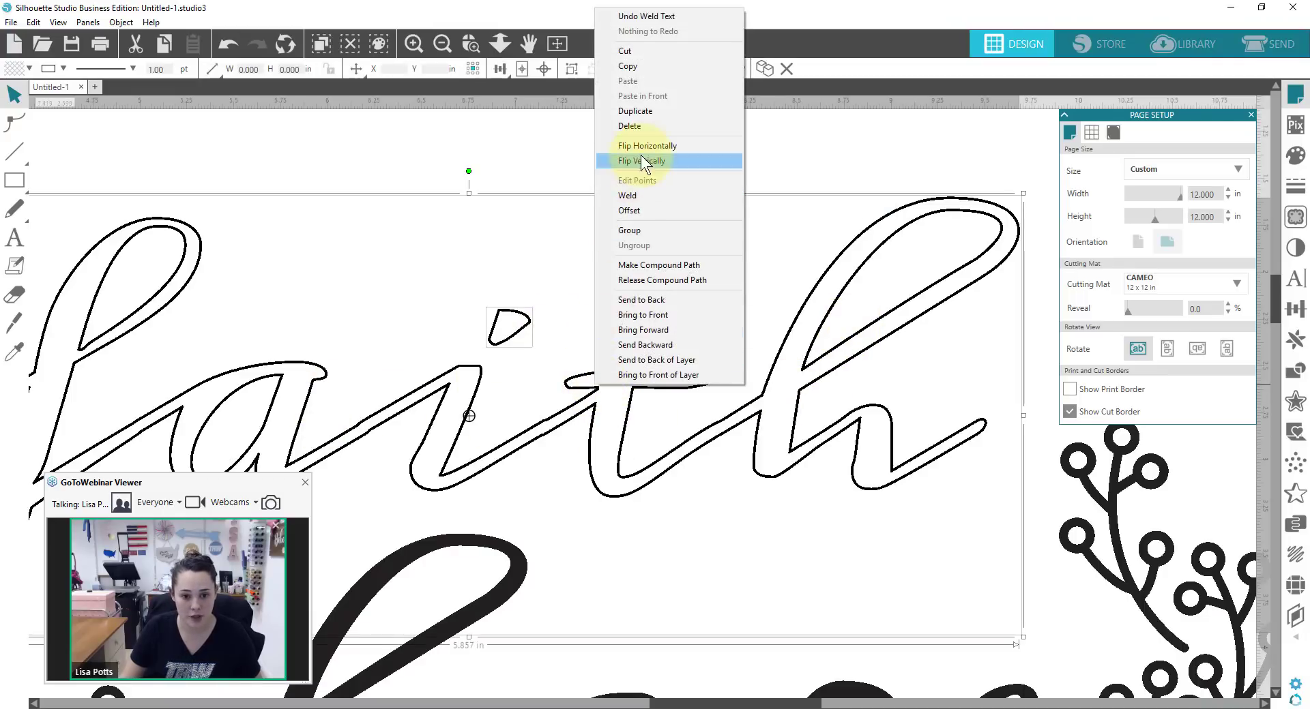
click(649, 232)
click(557, 45)
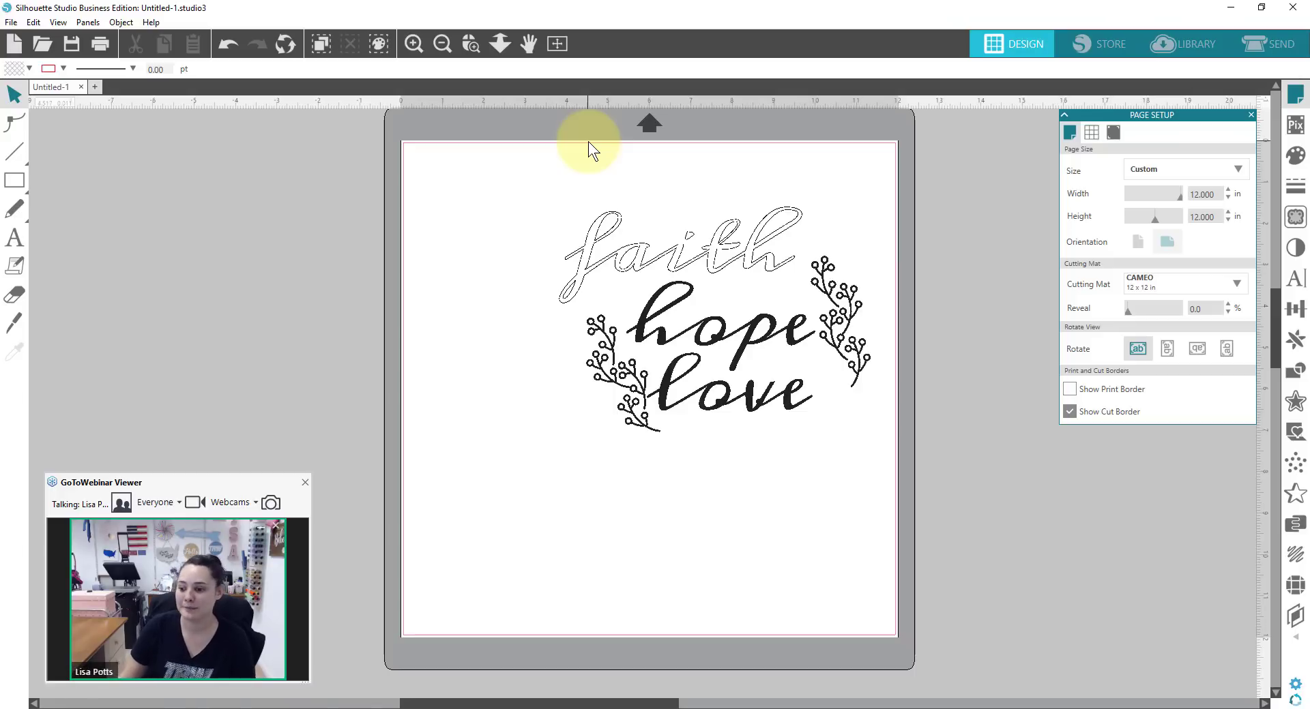
Delete all the words and branches from the page
drag(471, 142, 889, 588)
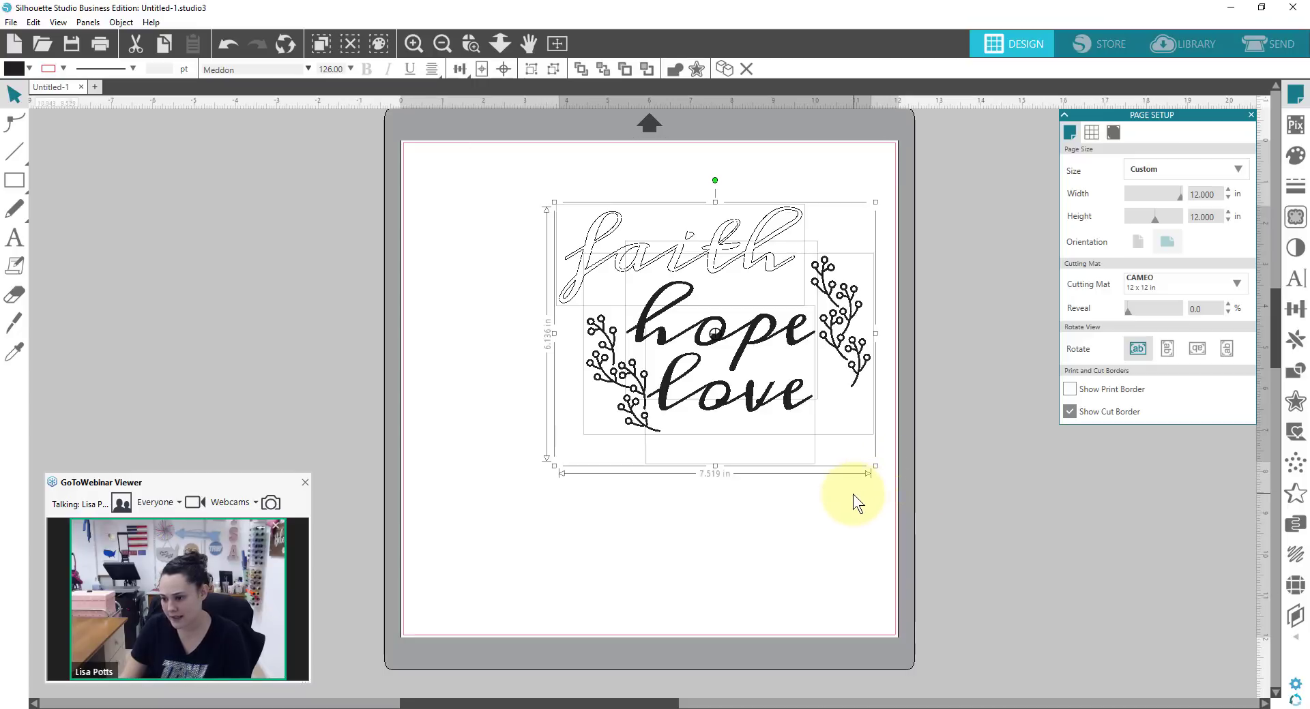
key(Delete)
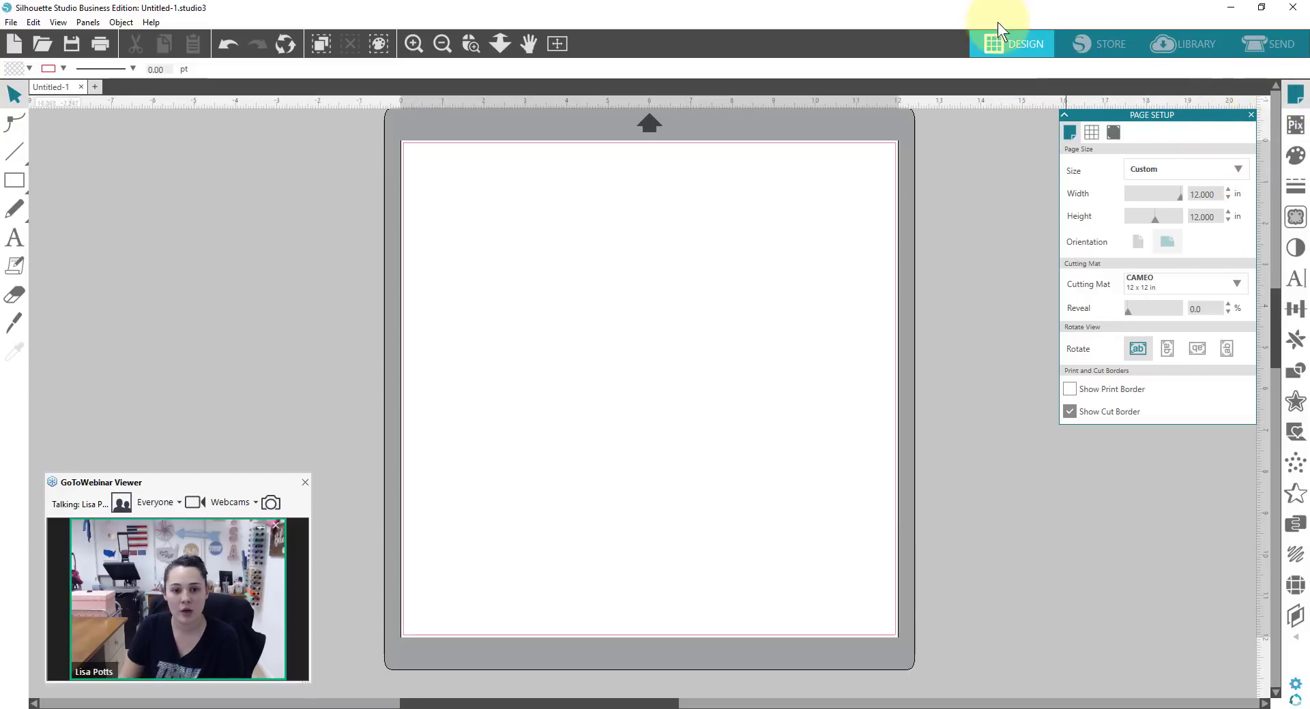
Try Type 1 registration marks on the empty page and set their style back to Off
click(1294, 101)
click(1294, 101)
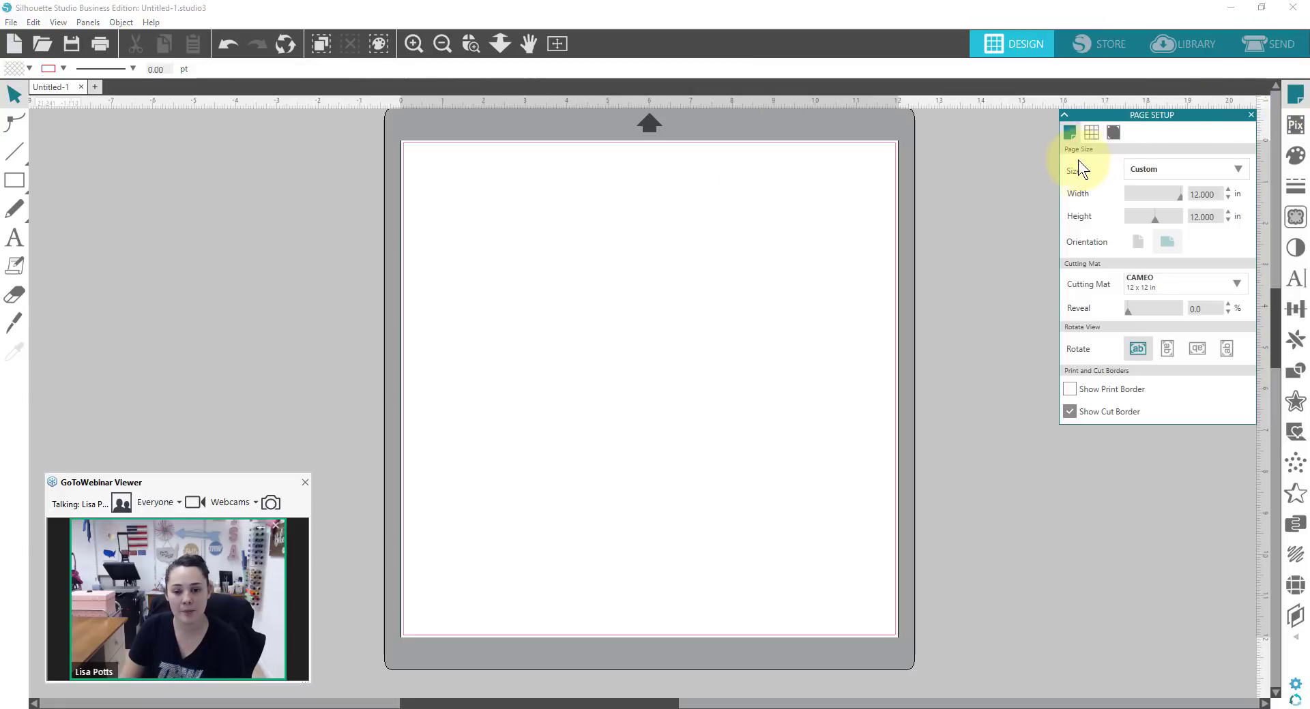
click(1111, 131)
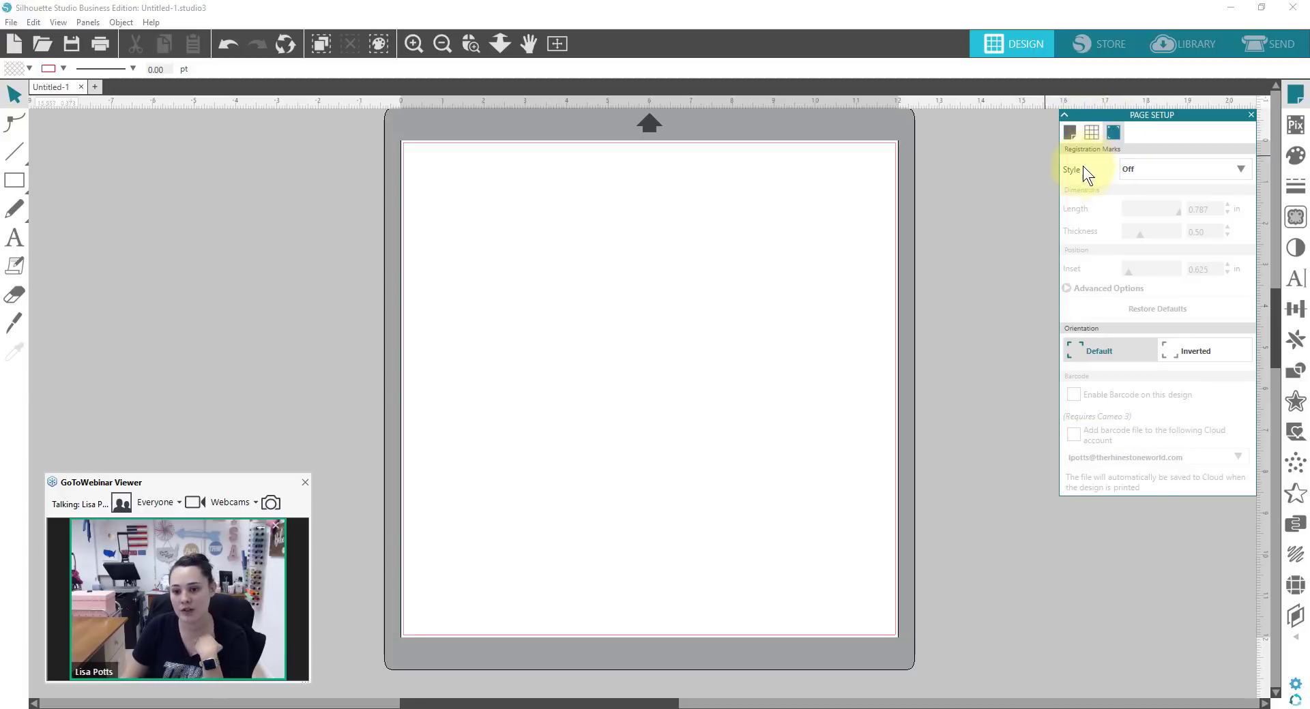
click(1166, 168)
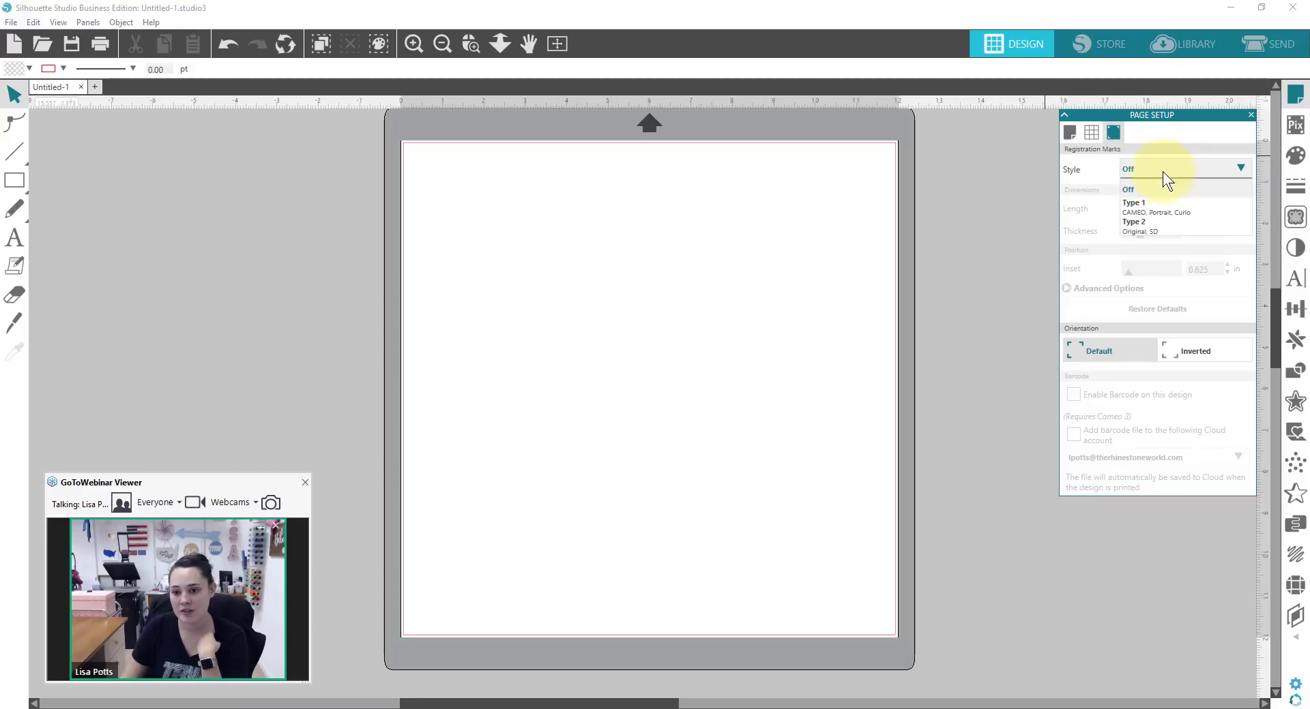
click(1150, 213)
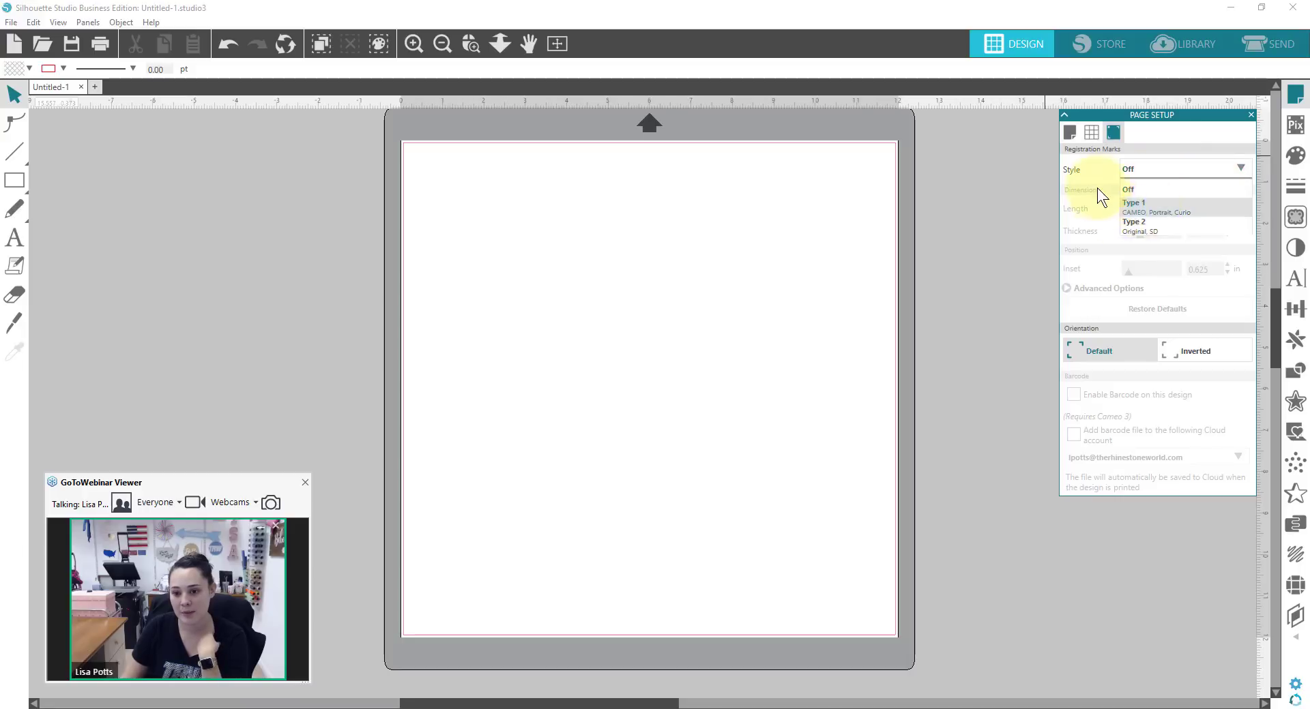
click(1164, 173)
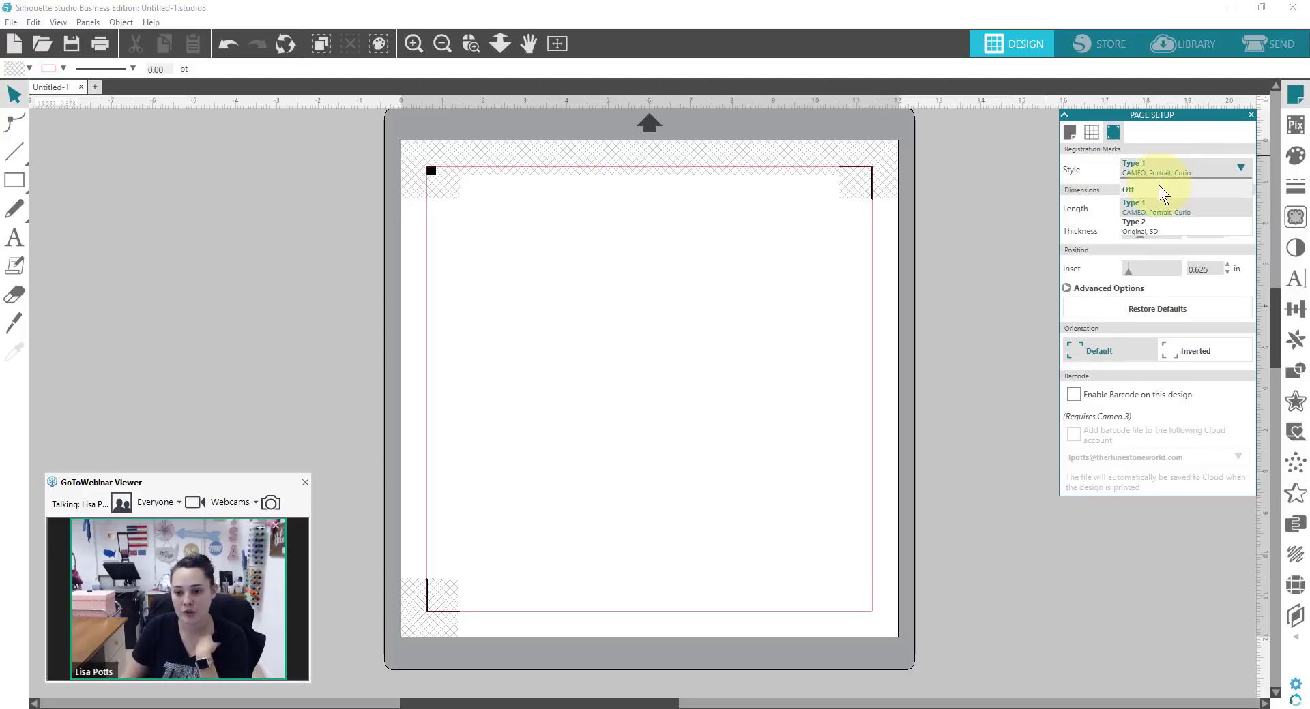
click(1145, 189)
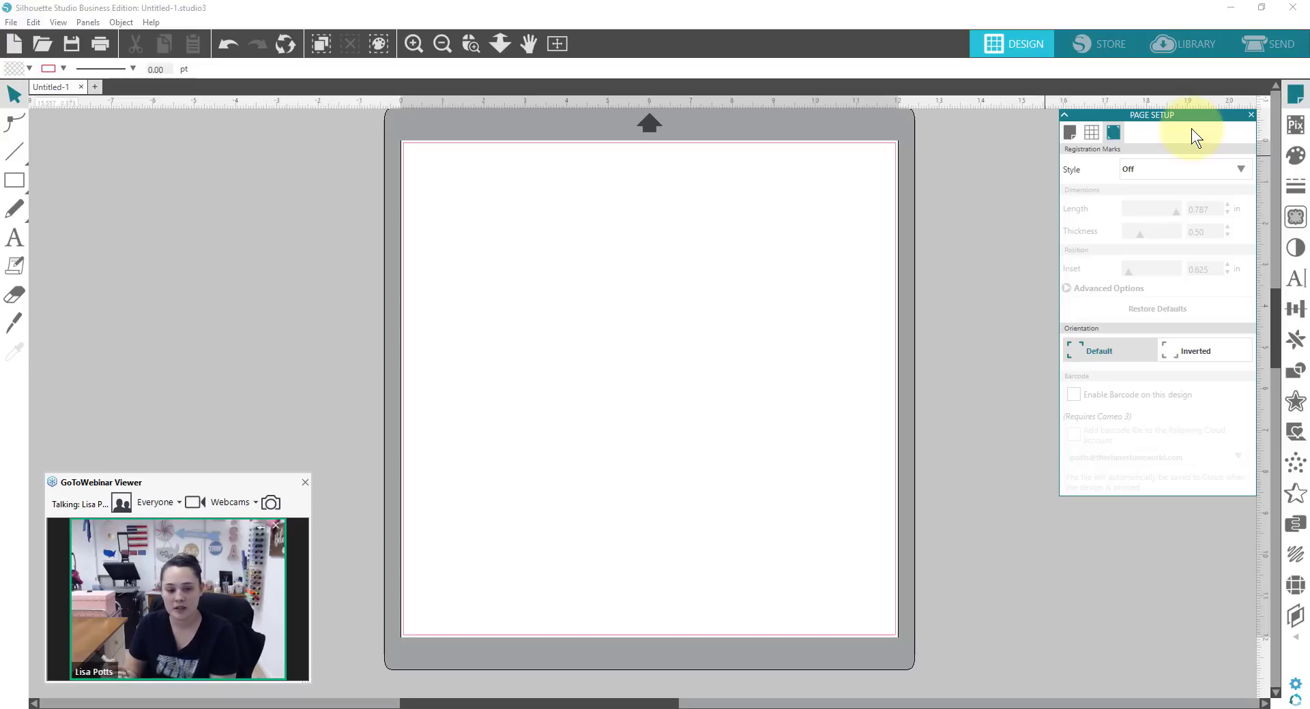
View the local user's User Designs in the library, and return to the page size settings of the untitled document
click(1166, 39)
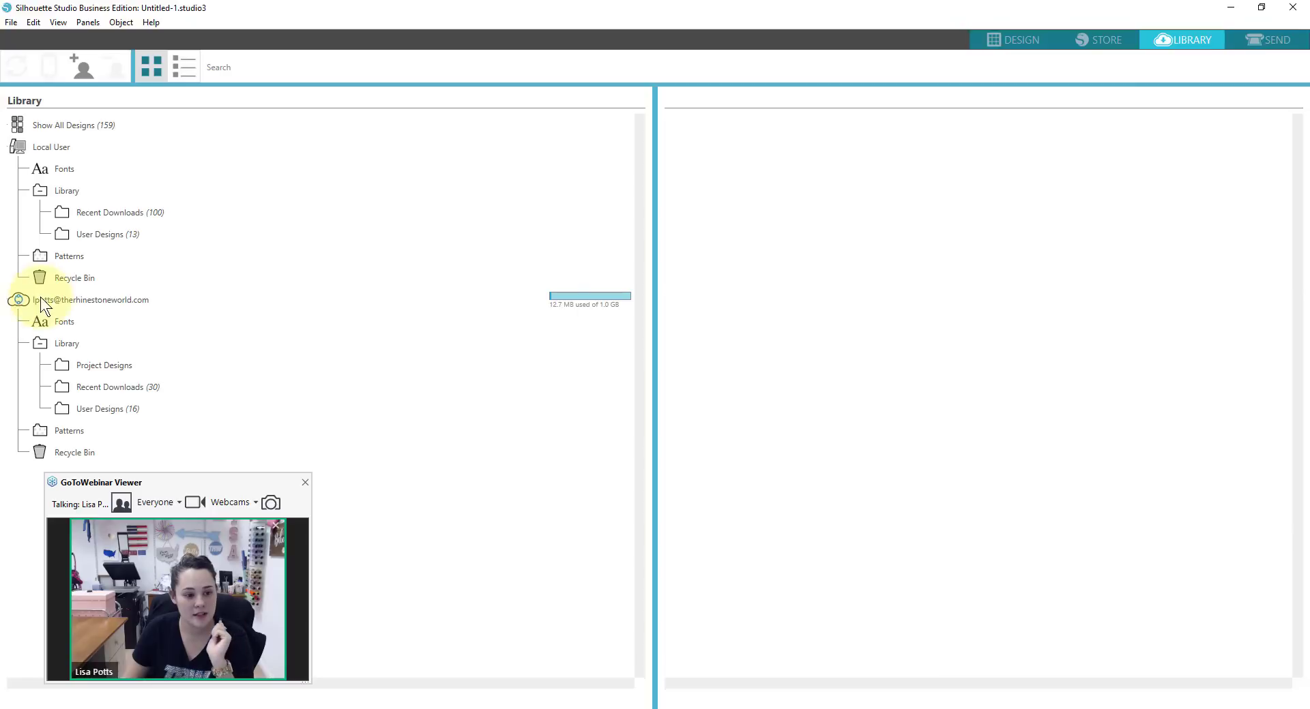
click(104, 236)
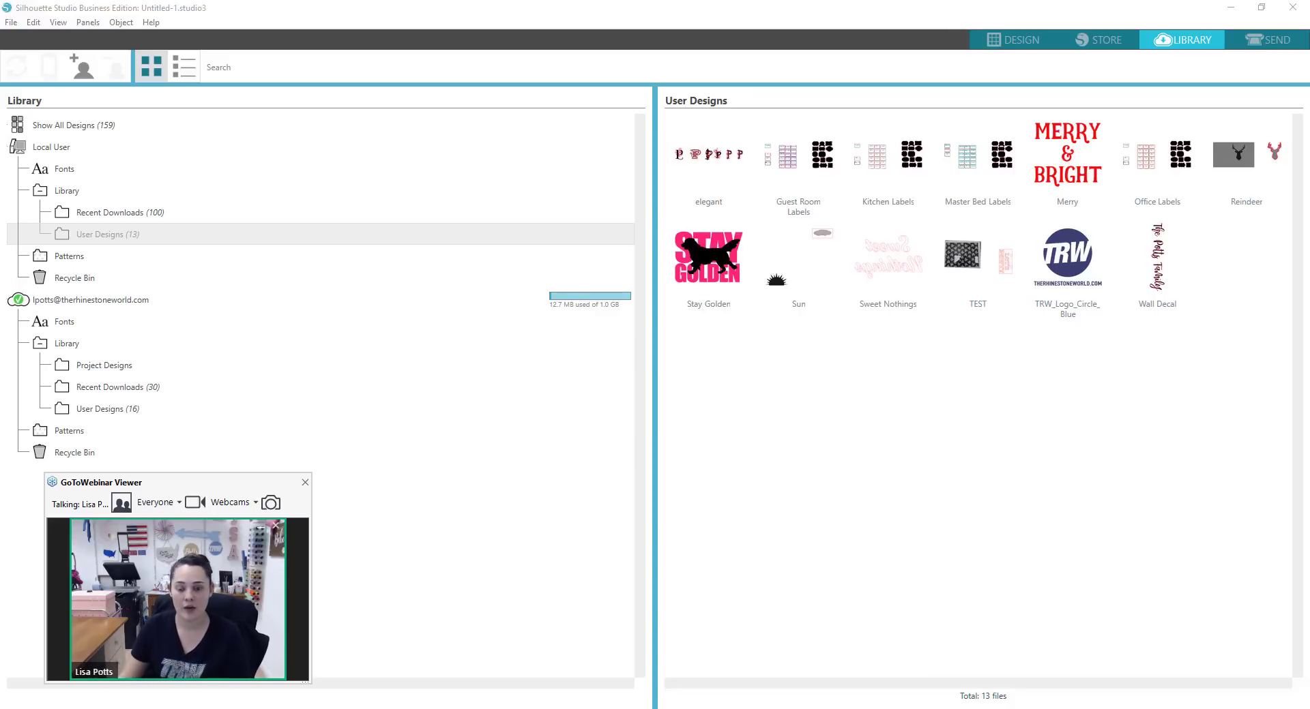
click(1019, 36)
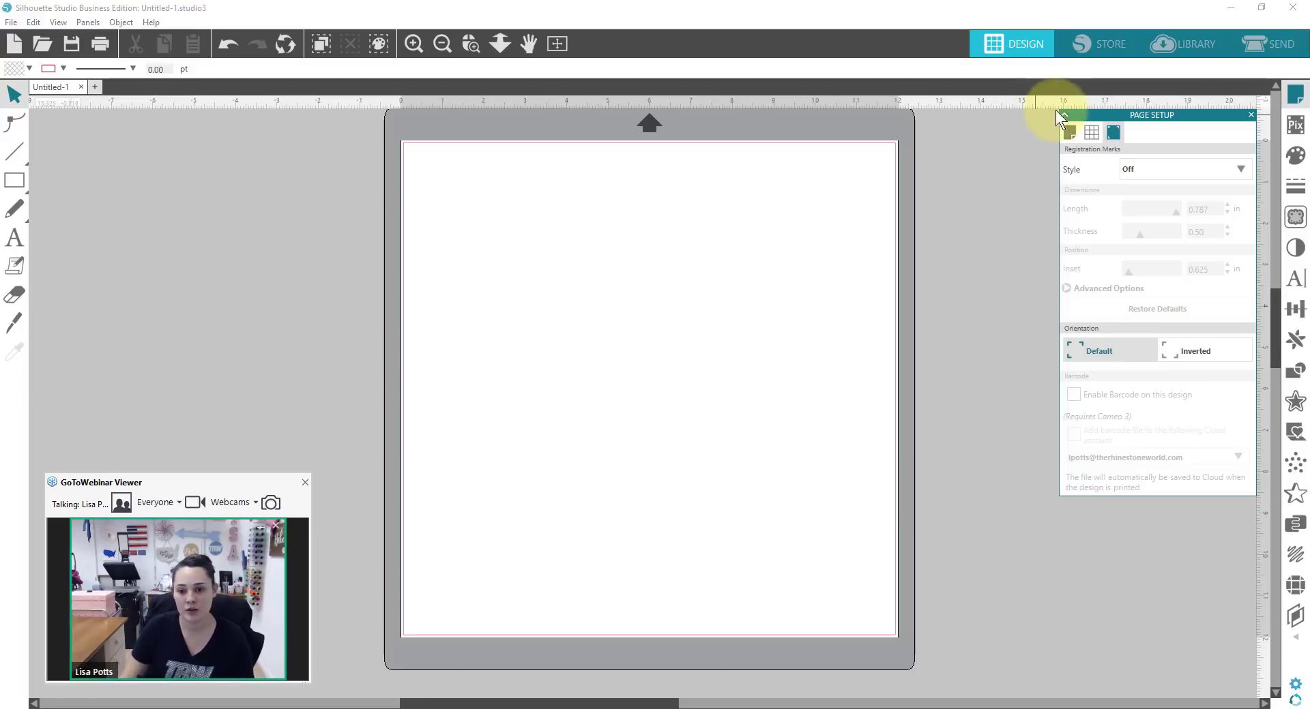
click(1070, 127)
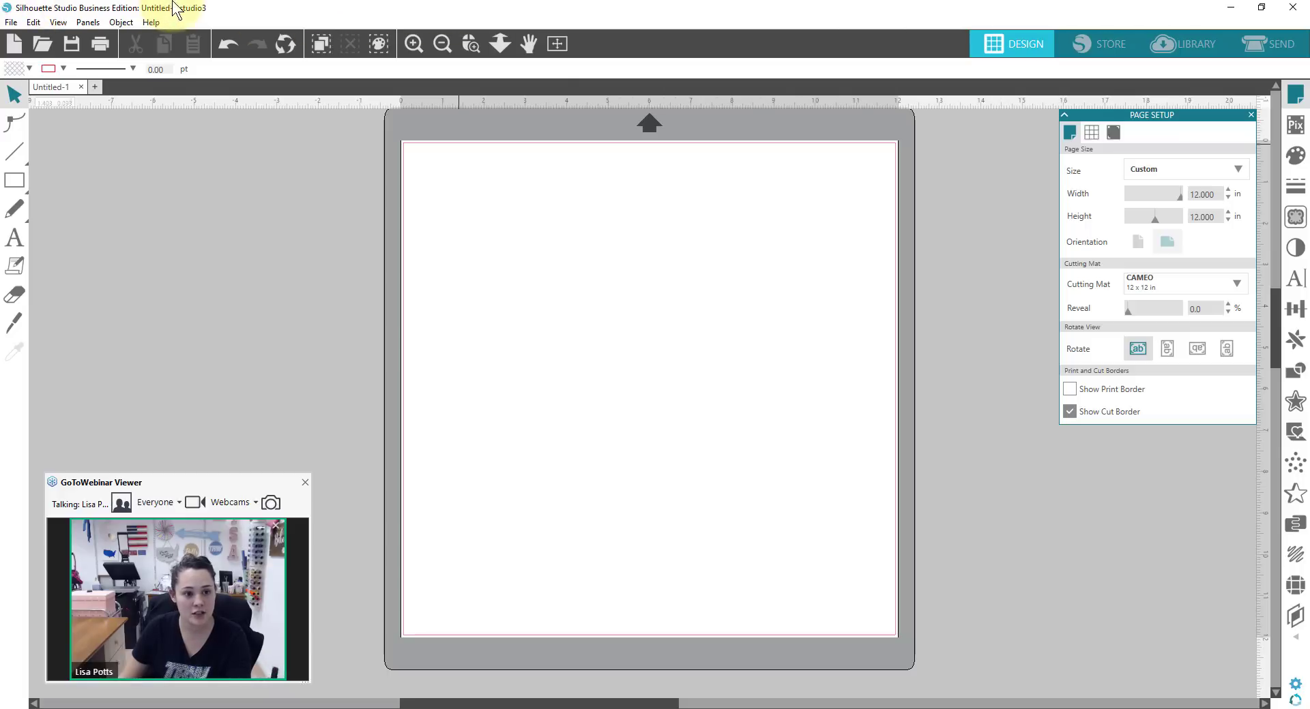
click(150, 22)
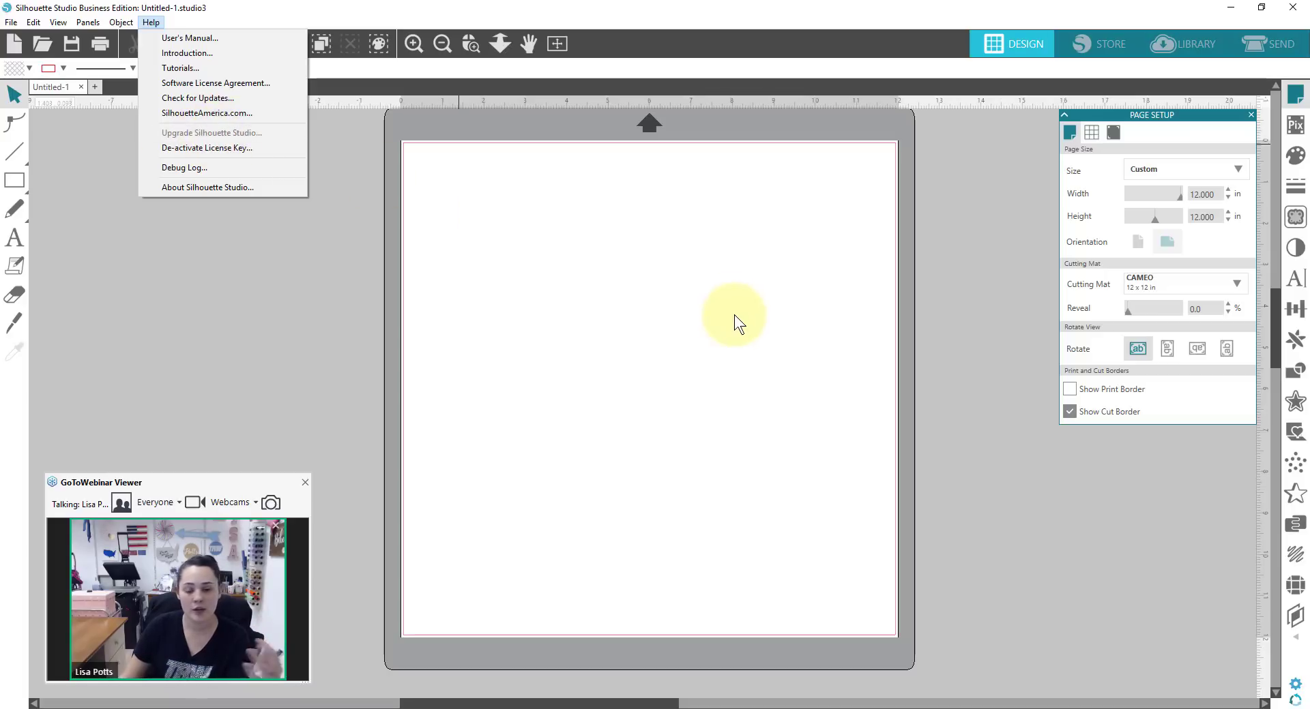
click(633, 7)
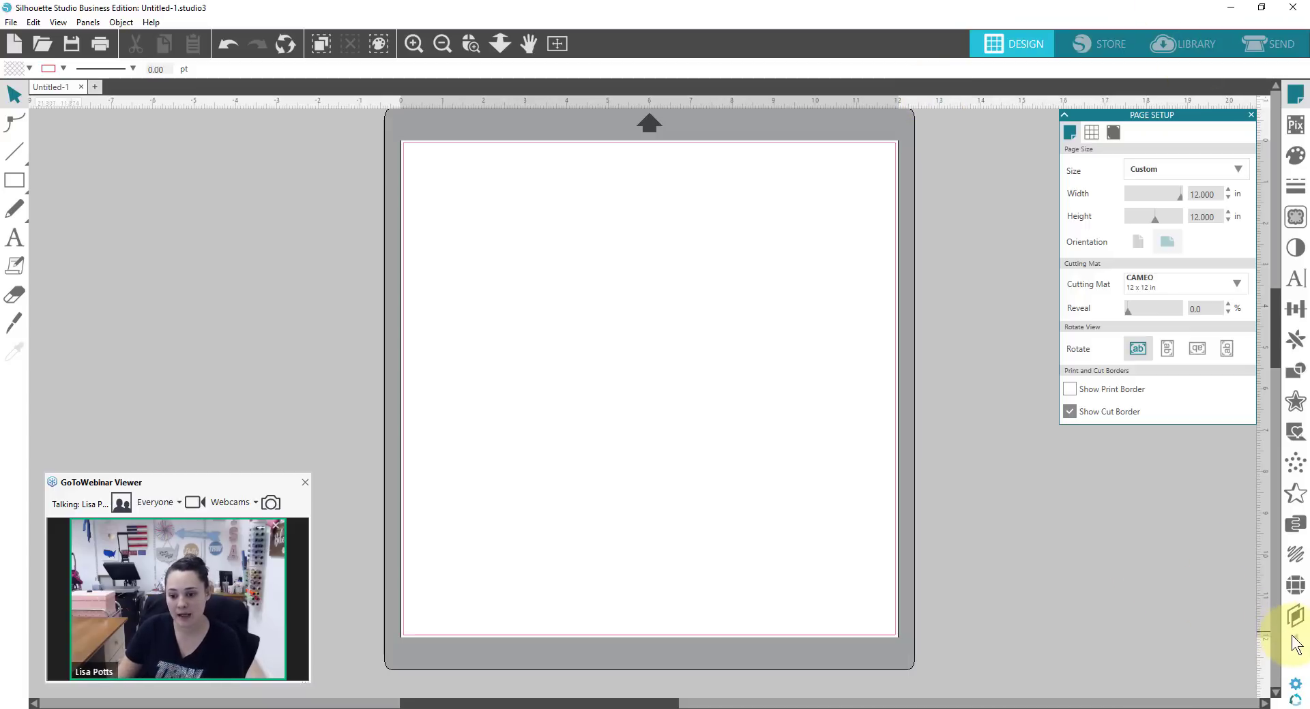
Open the Media Layout Setup and show the media layout split-screen for the untitled document
mouse_move(1293, 639)
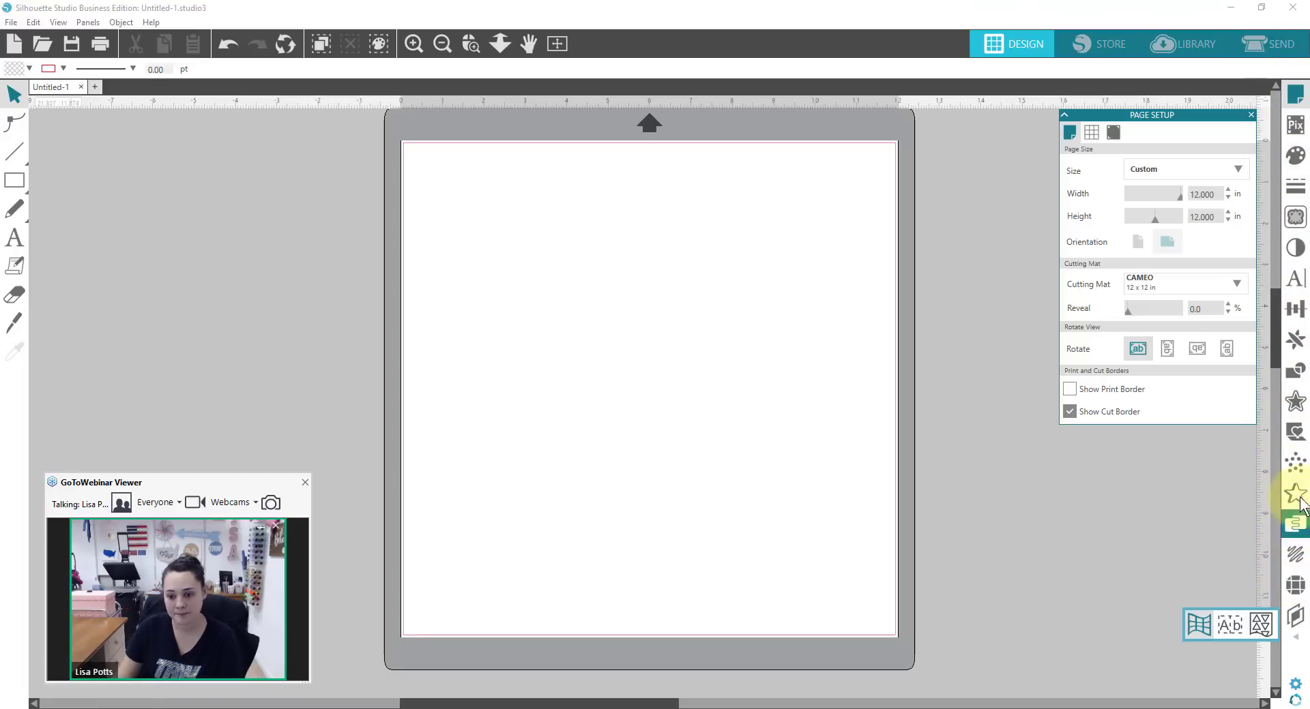
click(1263, 626)
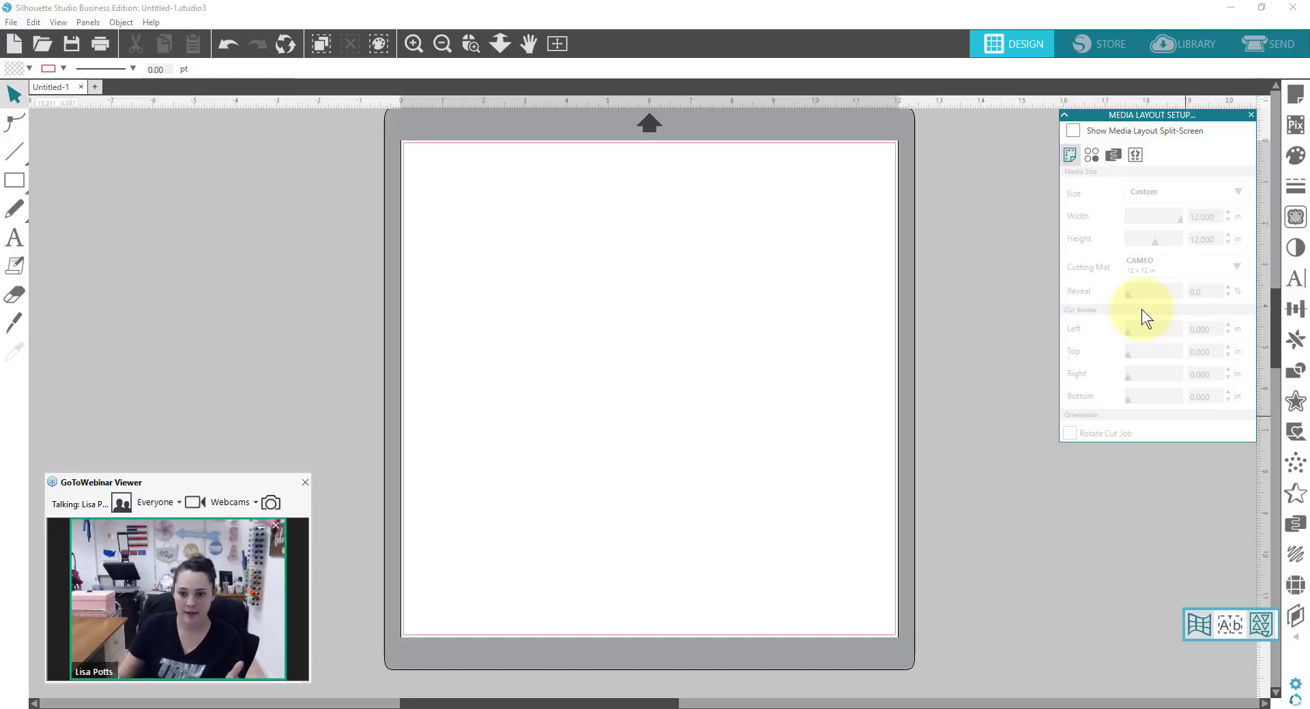
click(1072, 130)
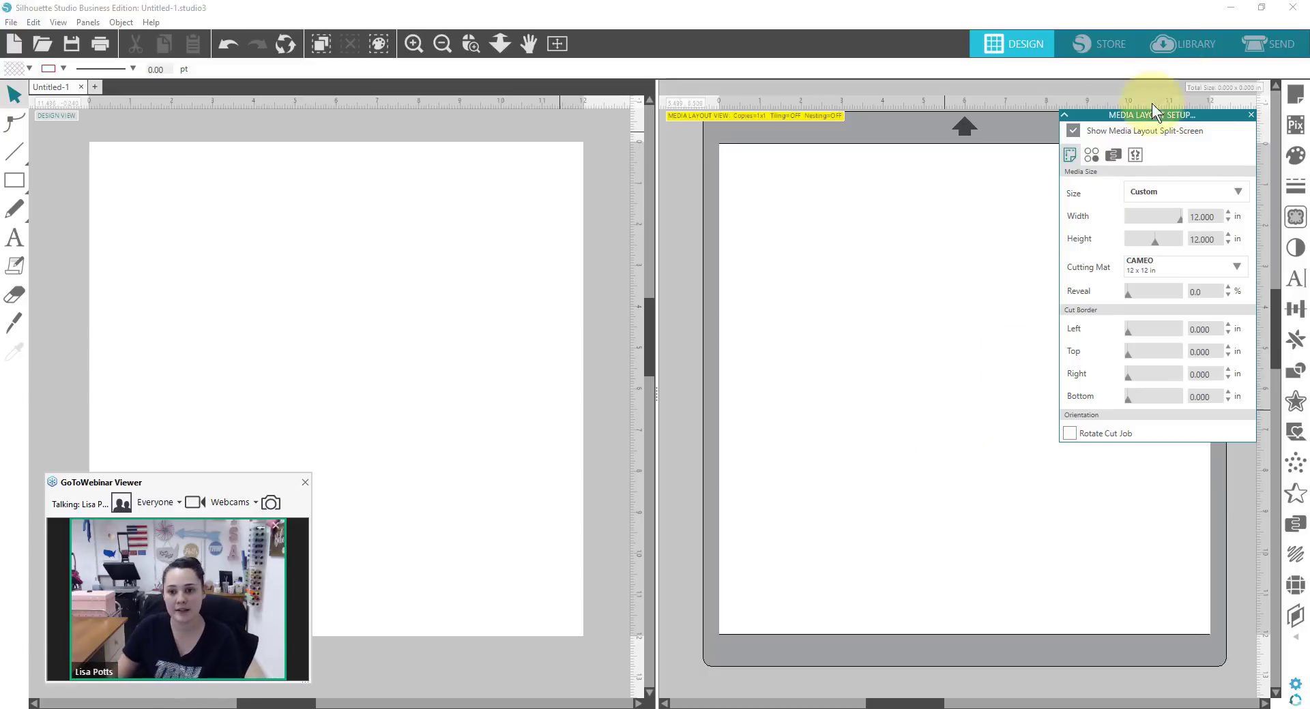
Open the TRW_Logo_Circle_Blue design from the local User Designs library, with its Media Layout Setup in view
click(1166, 44)
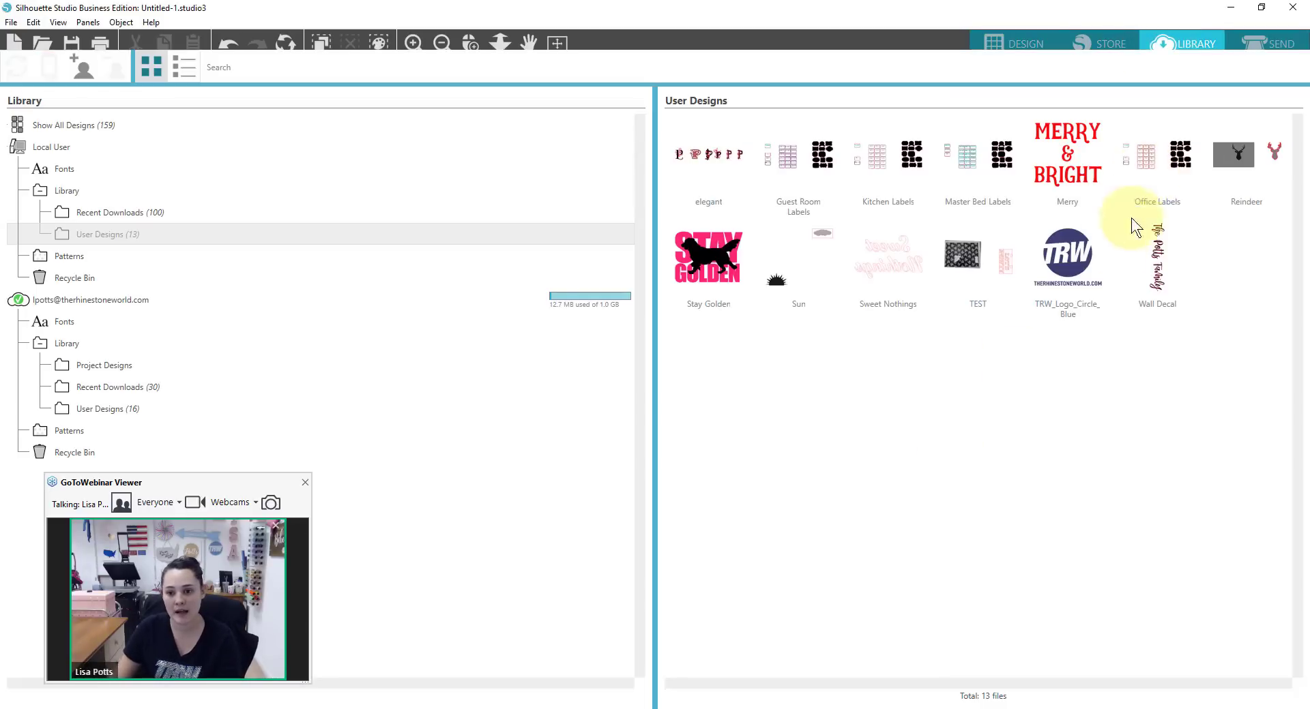
right_click(1052, 263)
click(1074, 274)
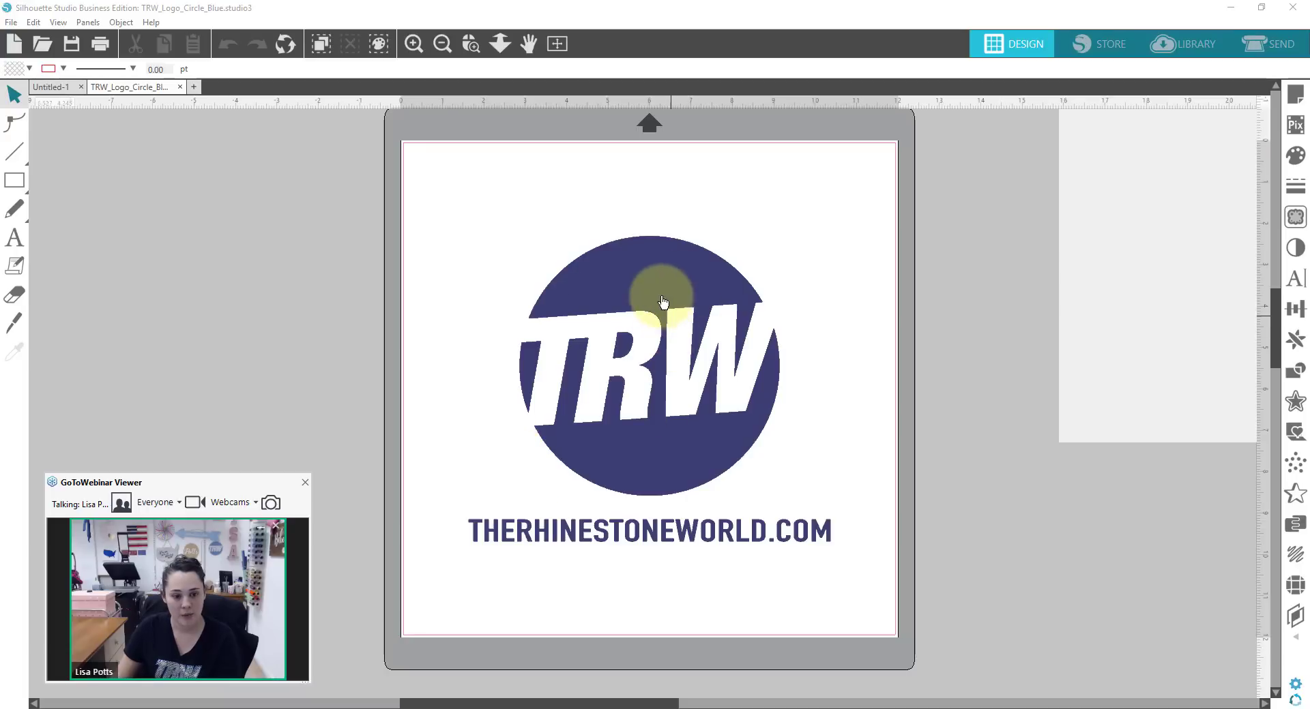
click(1294, 617)
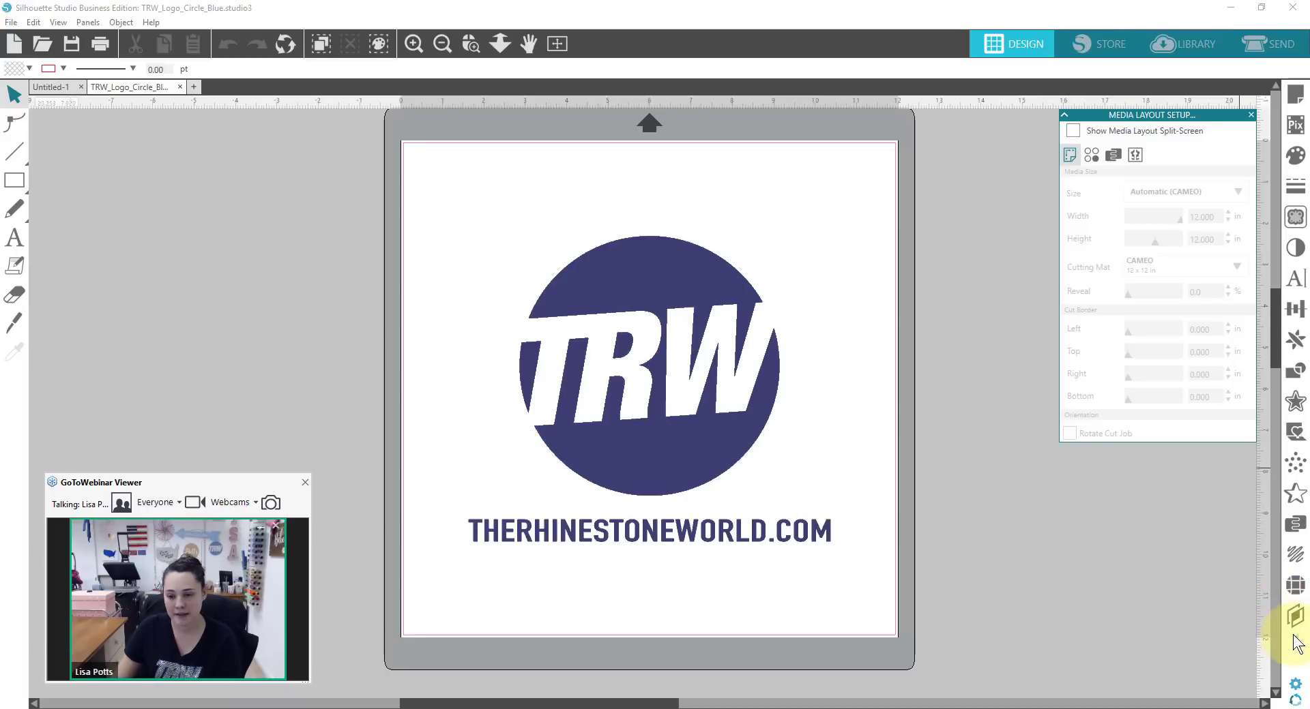
Show the media layout split-screen for the logo design and set the left cut border to 0.125 in
click(1072, 130)
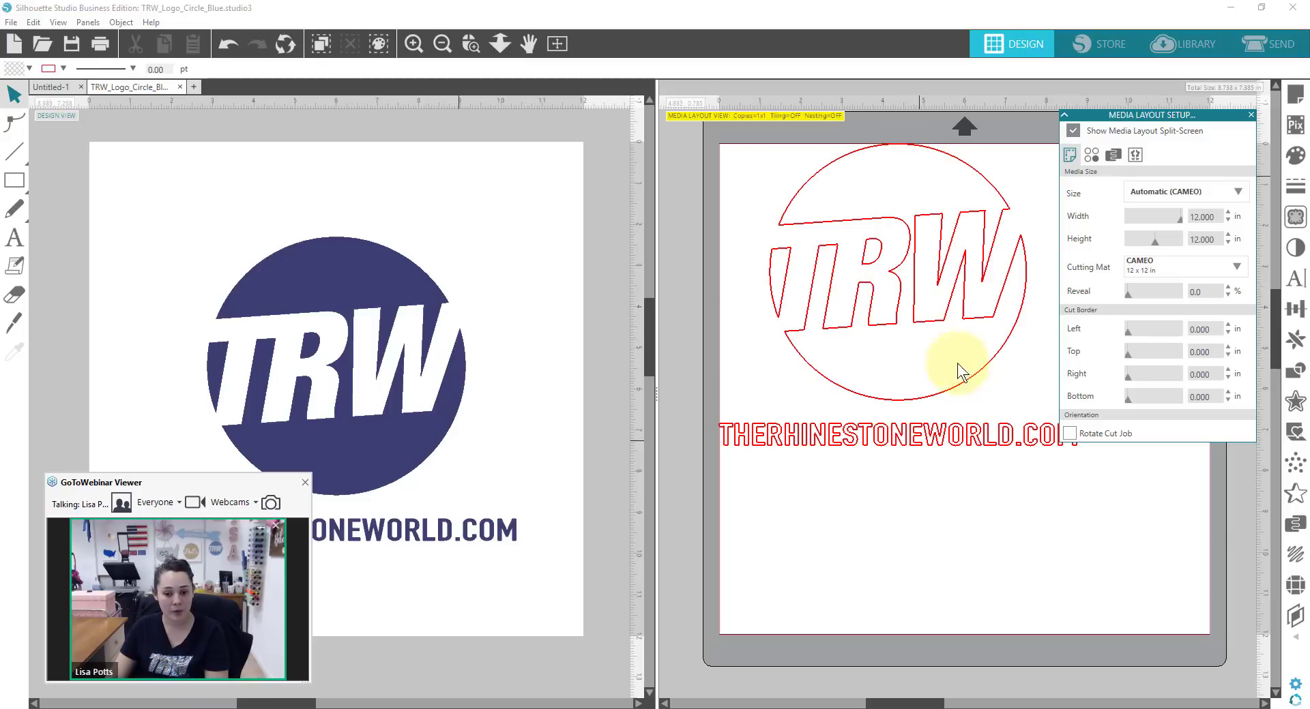
double_click(1204, 329)
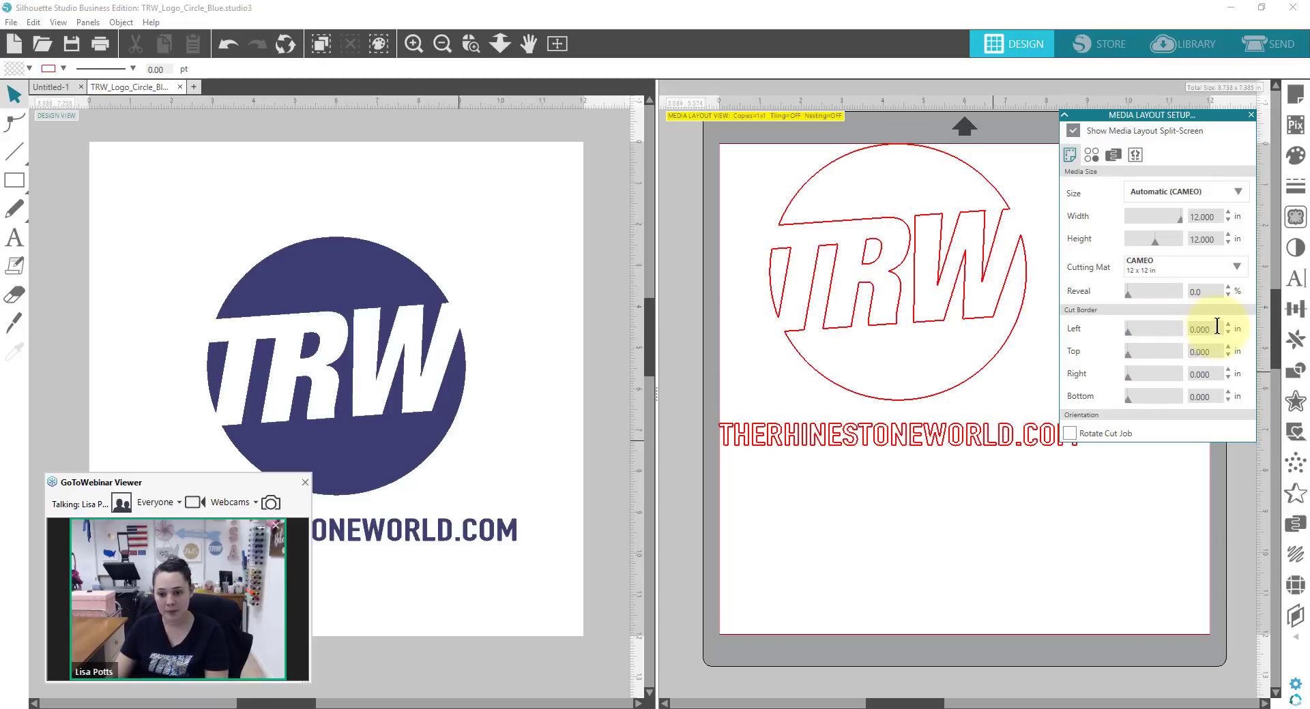
text(.12)
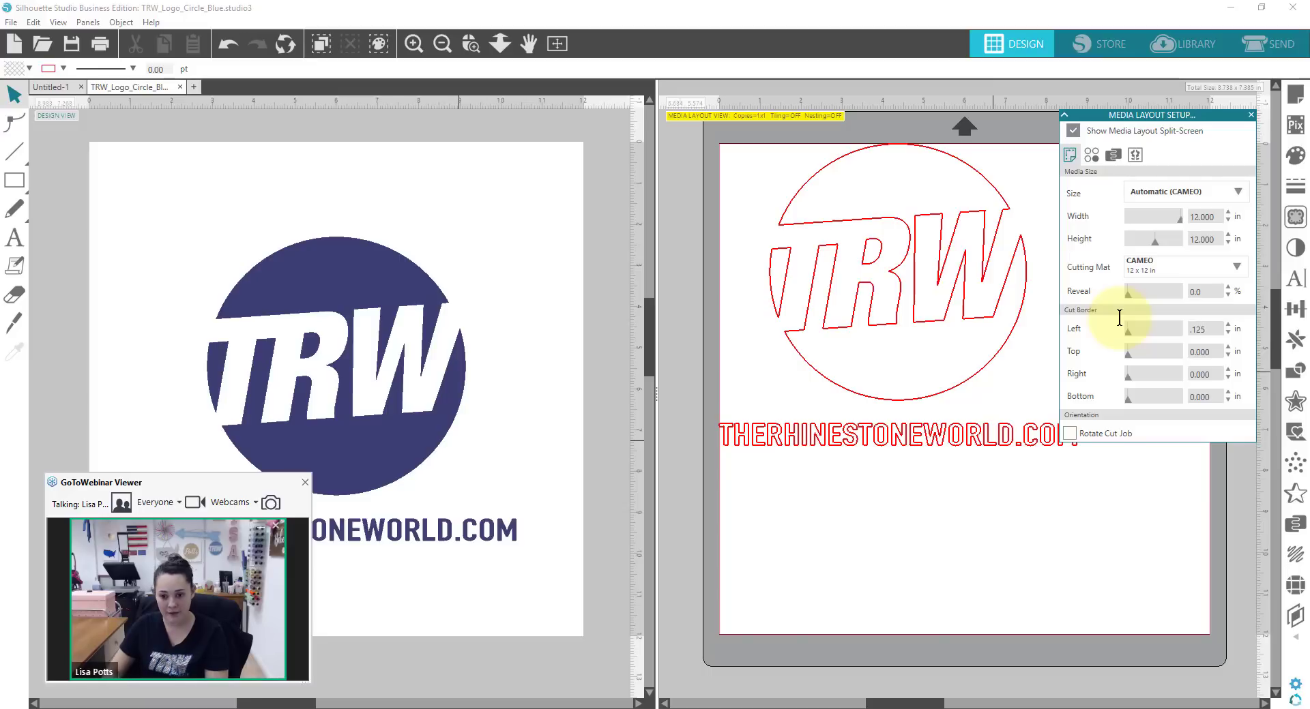
text(5)
key(Return)
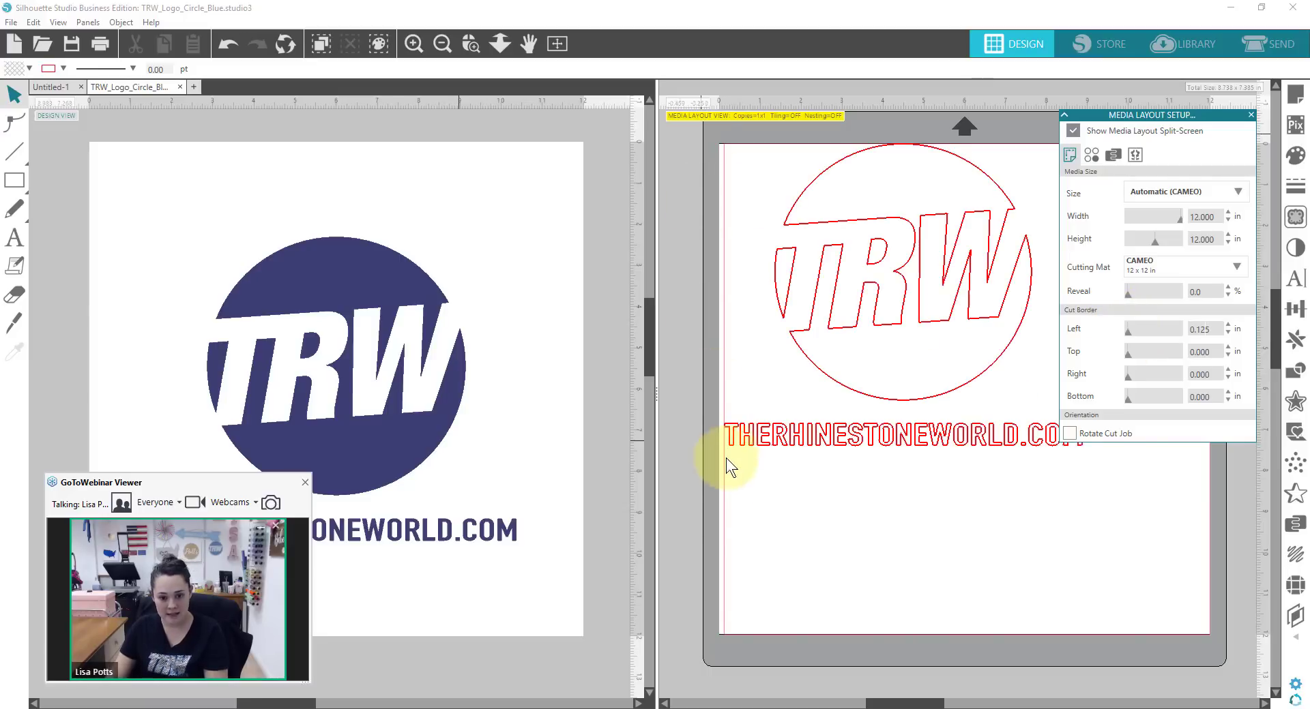
Set the top cut border to 1.25 in
double_click(1219, 350)
text(1.2)
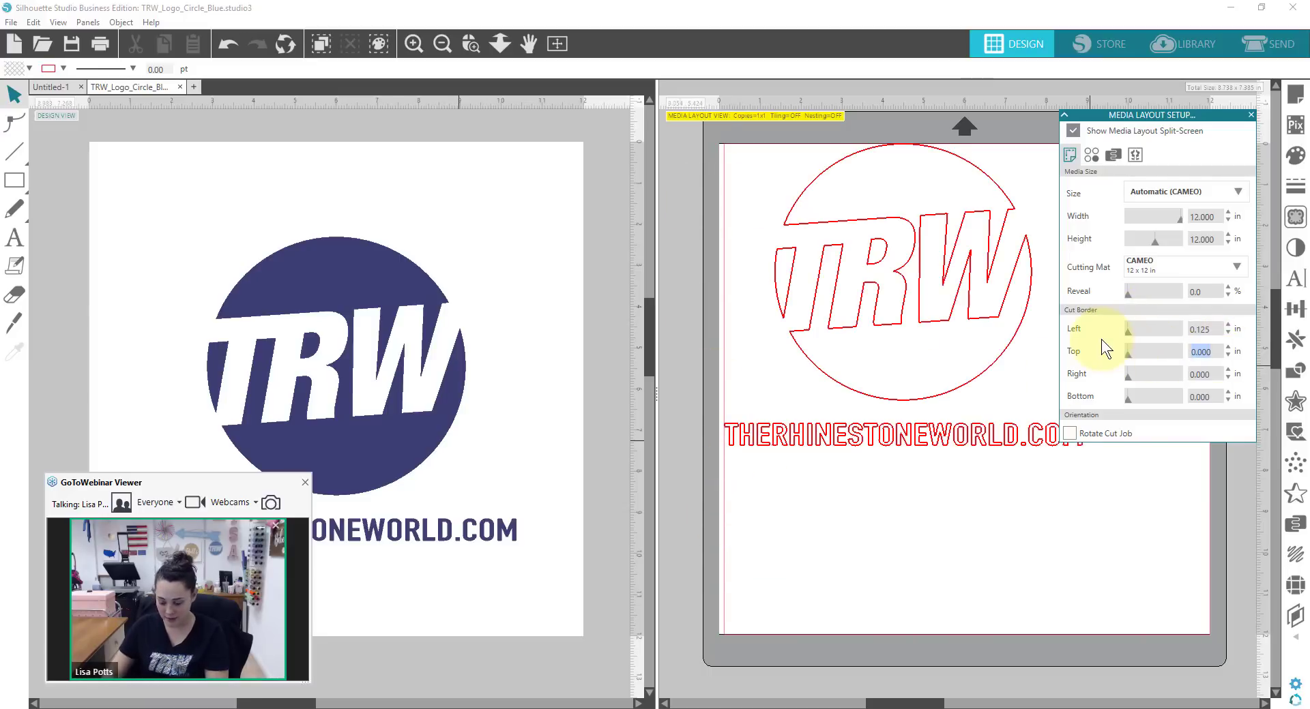
text(5)
key(Return)
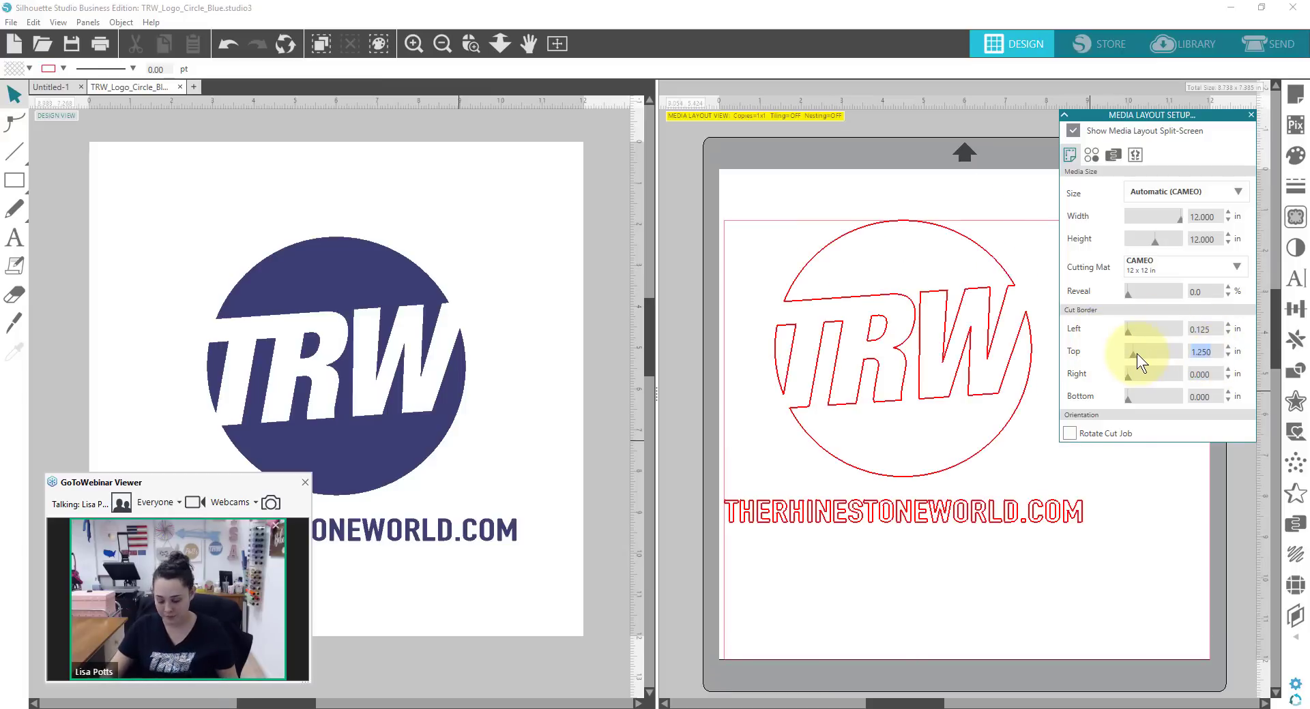
Set the top, right and bottom cut borders to 0.125 in each
text(.125)
key(Tab)
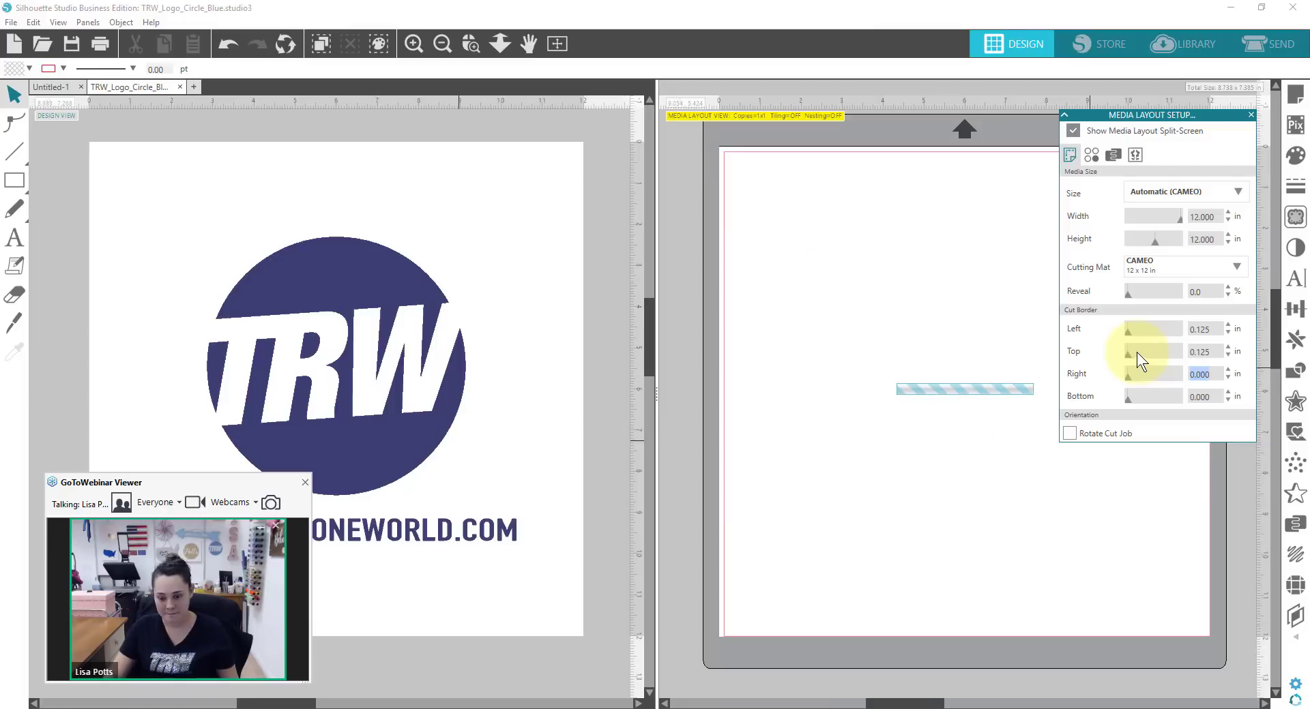
text(.125)
key(Tab)
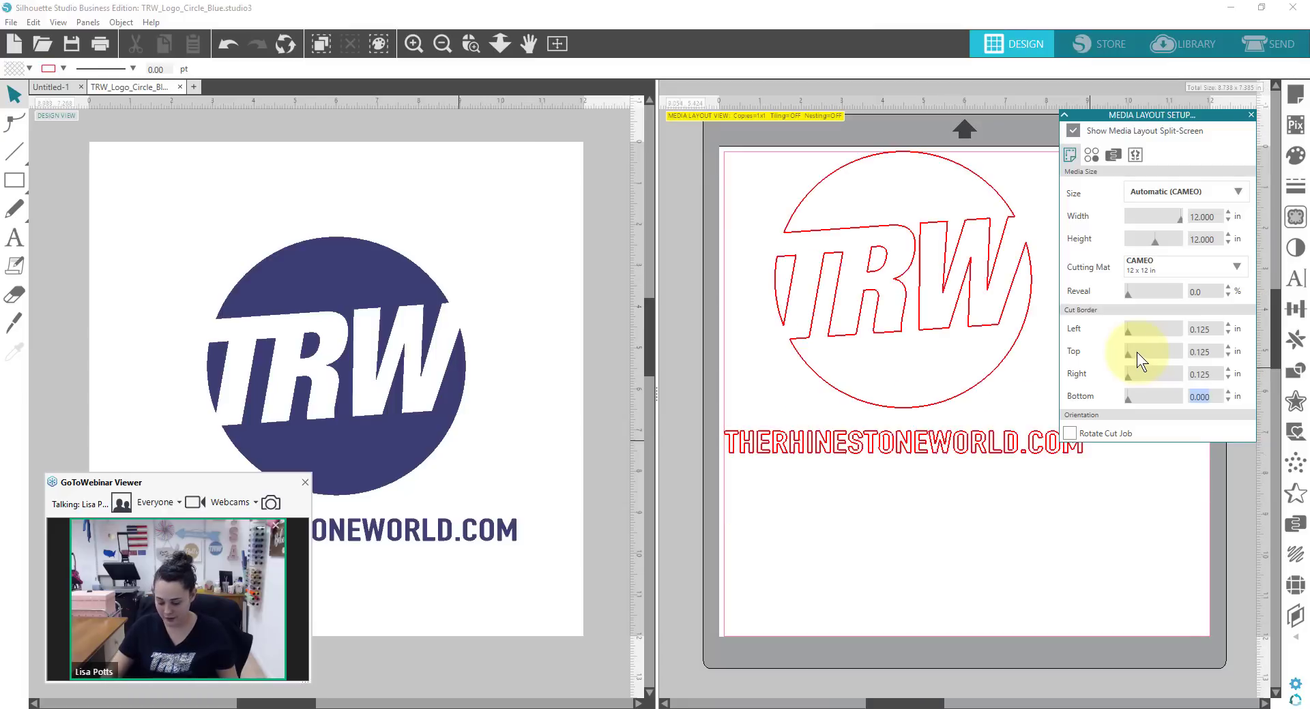
text(.125)
key(Tab)
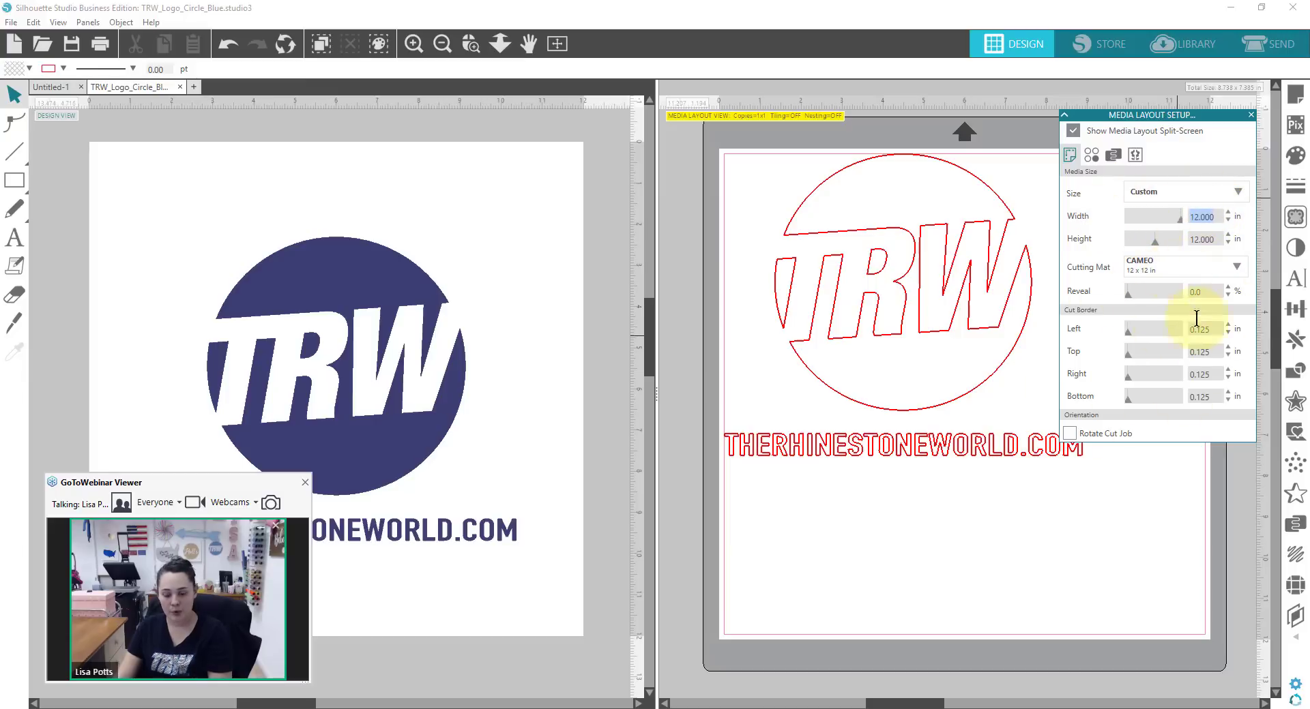
Look at the copy settings and the media size settings of the media layout, finishing on the copy settings
click(1096, 160)
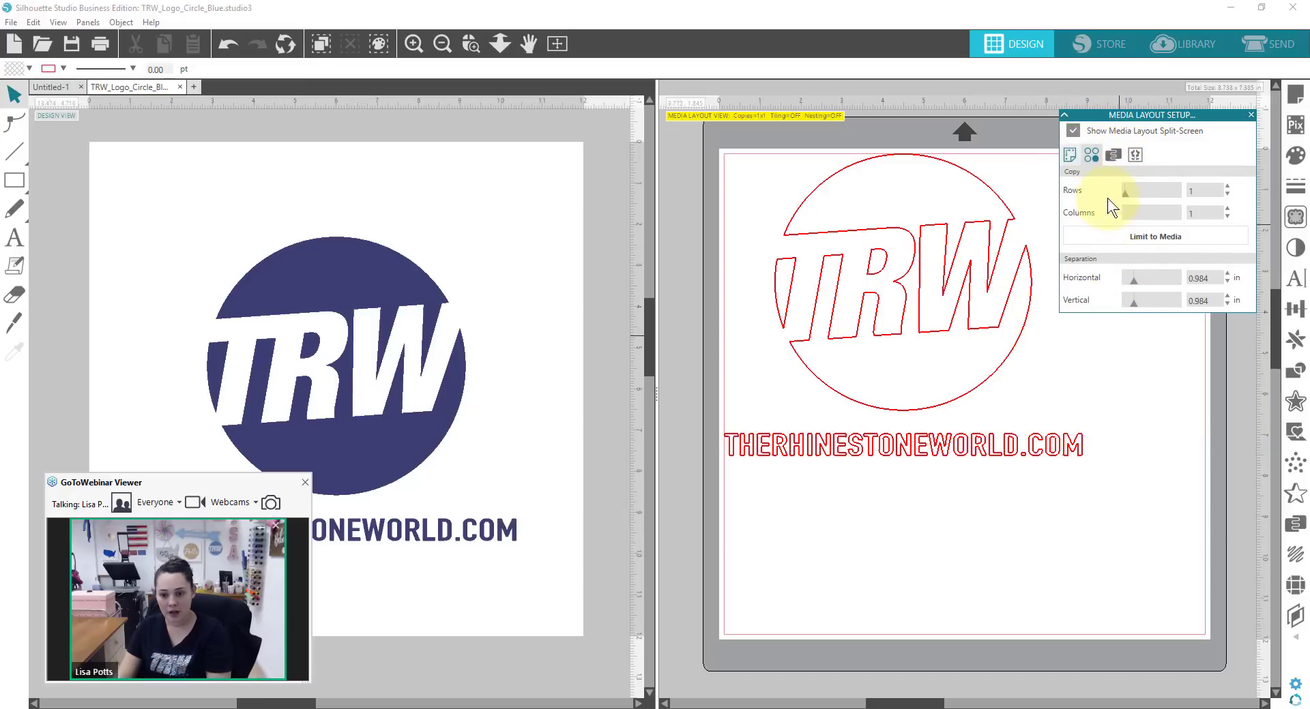
click(1069, 154)
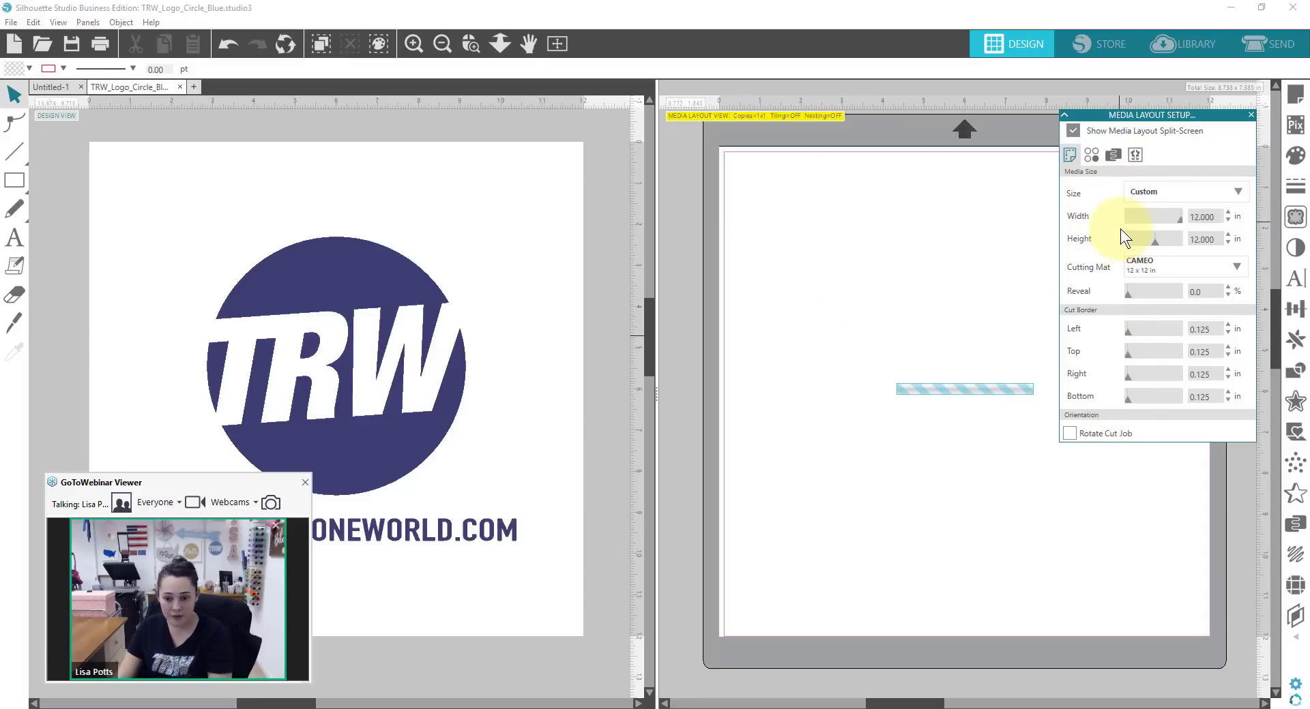
click(1094, 153)
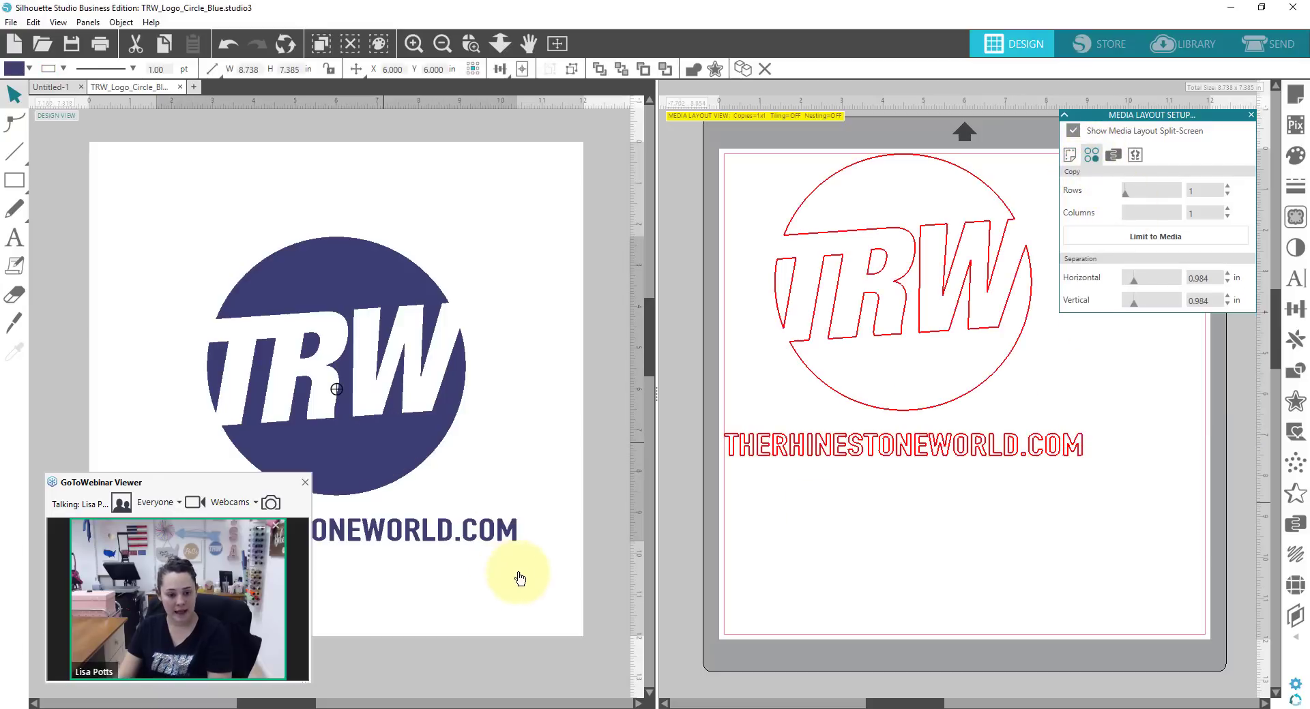
Scale the logo down to about 3.99 × 3.37 in and move it near the page's upper-left corner
click(520, 544)
drag(520, 544, 352, 346)
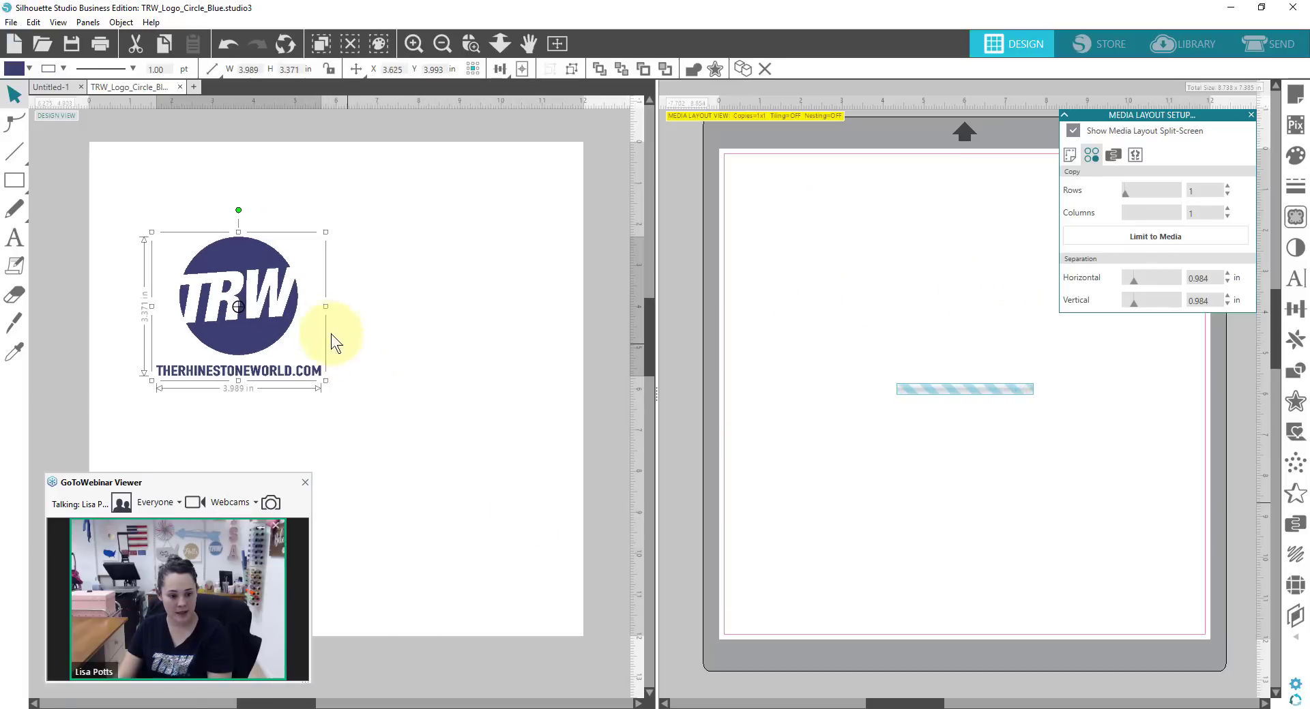
drag(275, 331, 236, 239)
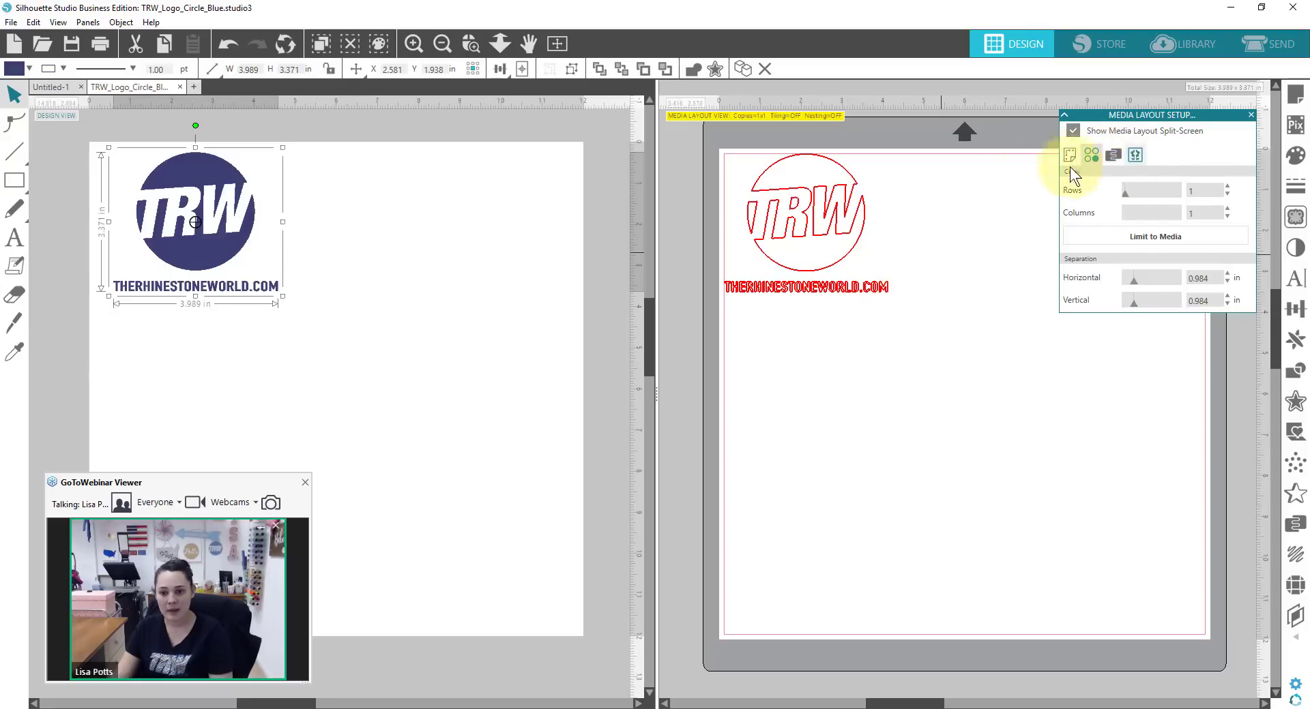
Try 3 rows of copies, reduce them to 2 rows, and set the columns to 2
click(1160, 194)
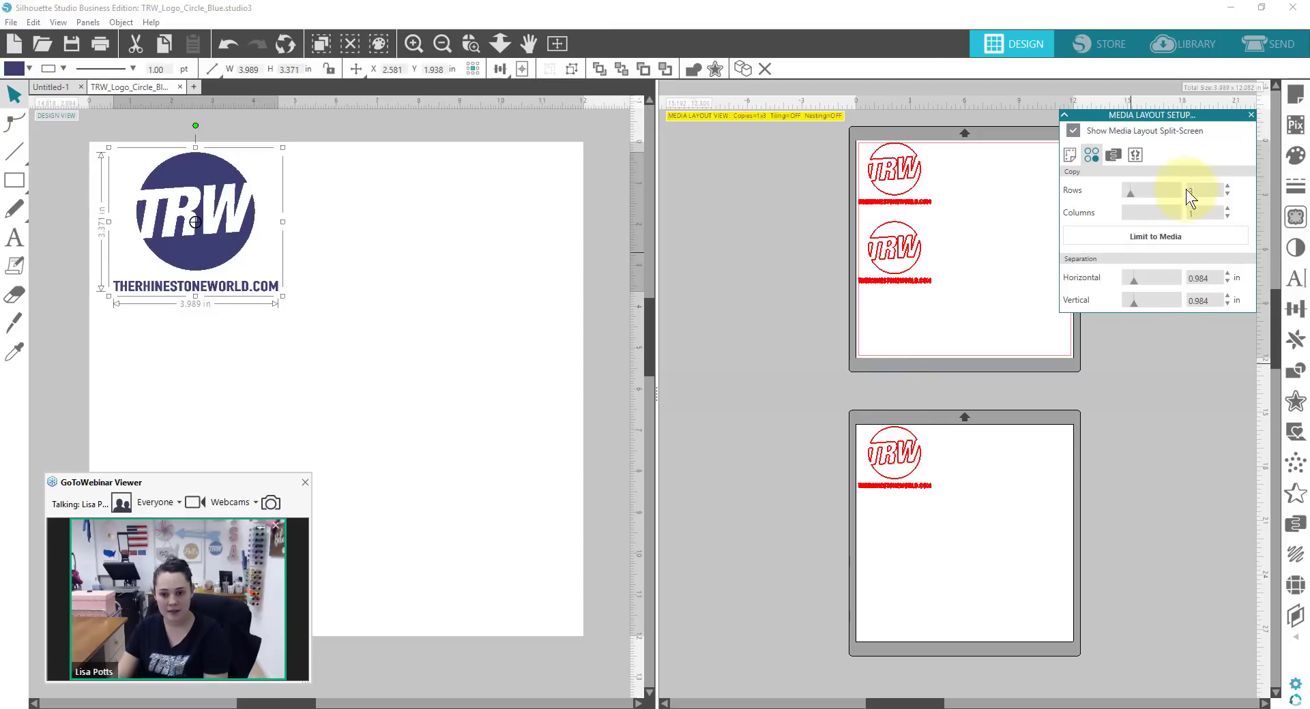
drag(1193, 189, 1158, 188)
key(Return)
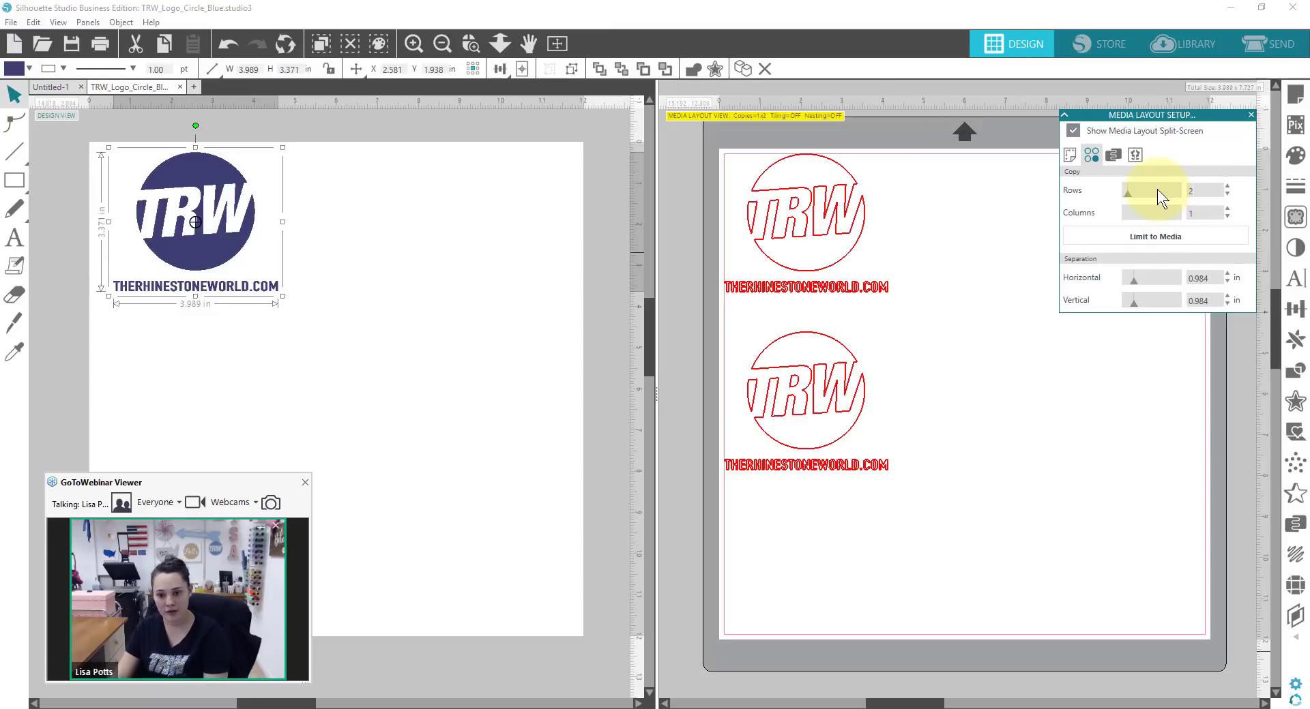
drag(1229, 211, 1116, 211)
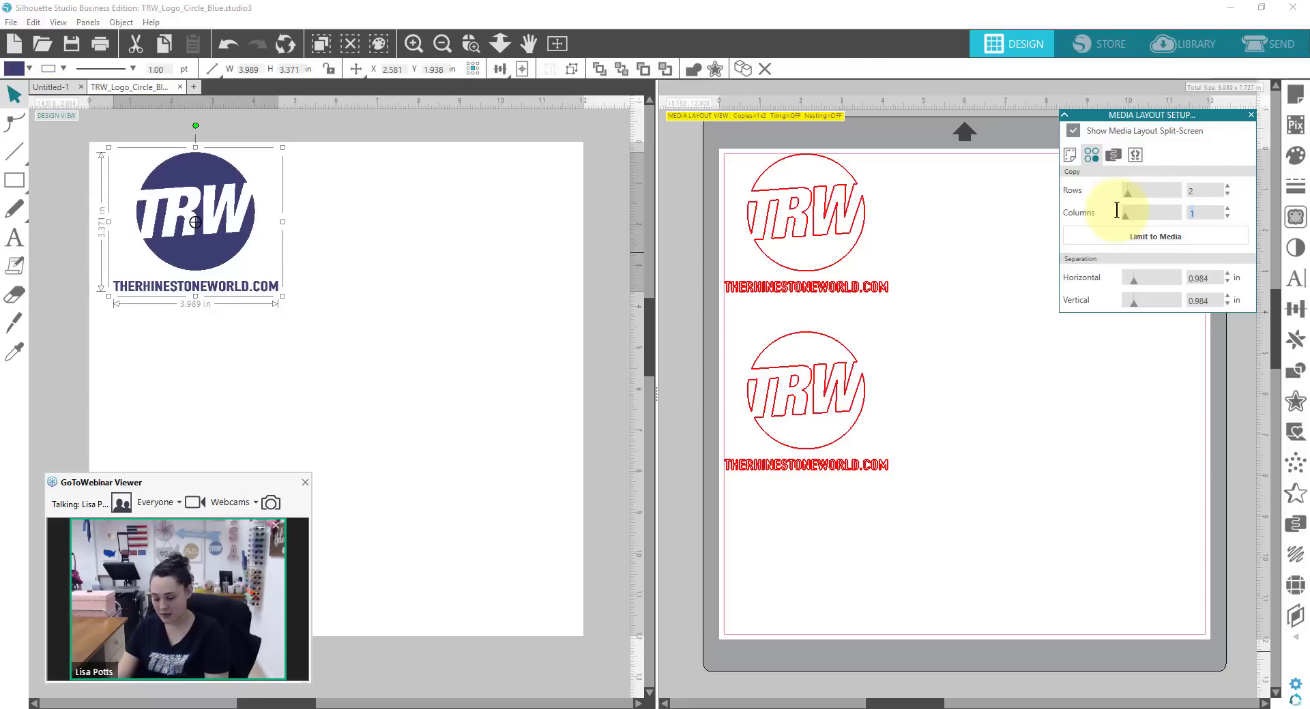
text(2)
key(Return)
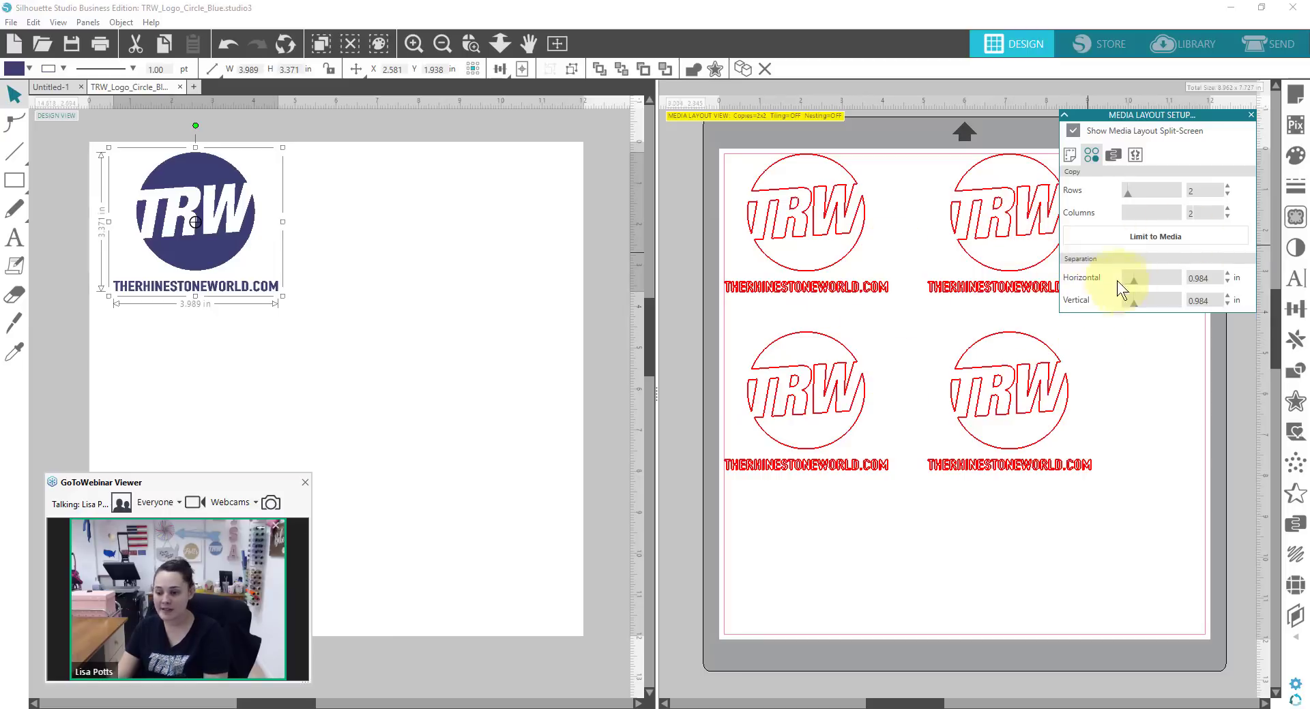
Set both the horizontal and vertical separation between the logo copies to 0.2 in
double_click(1219, 280)
key(BackSpace)
text(.)
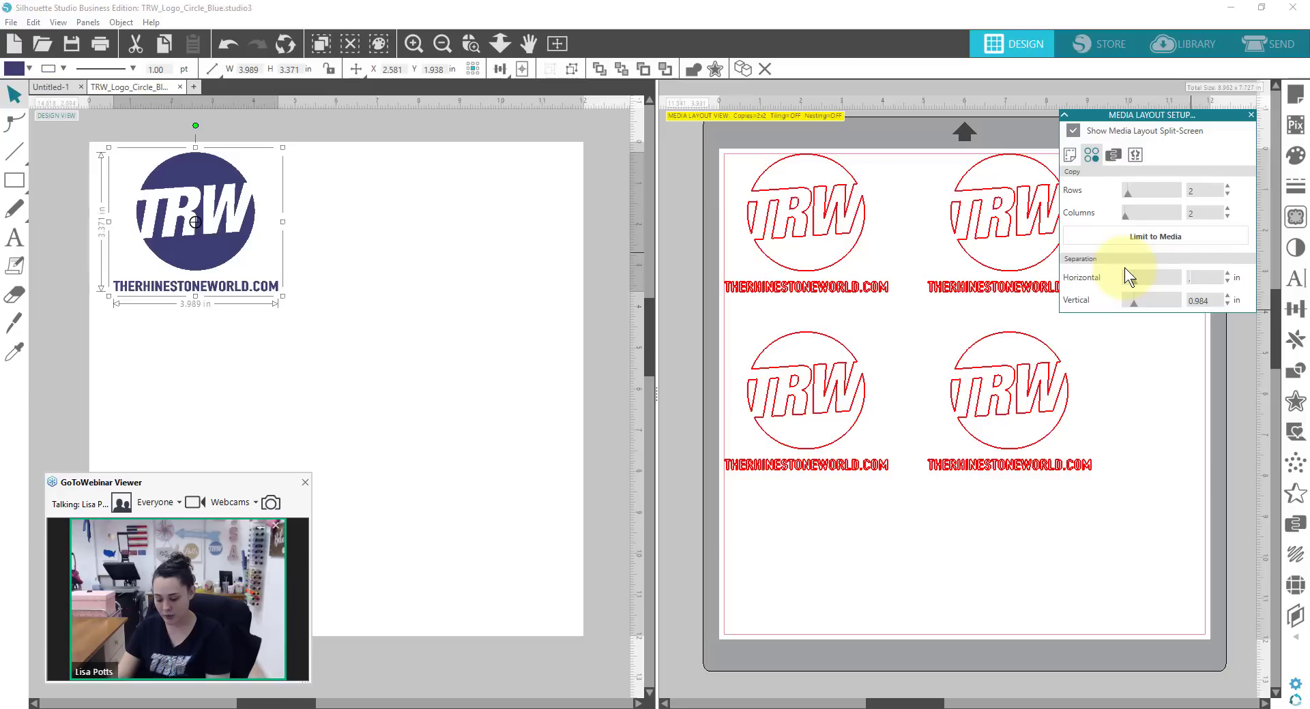
text(200)
key(Return)
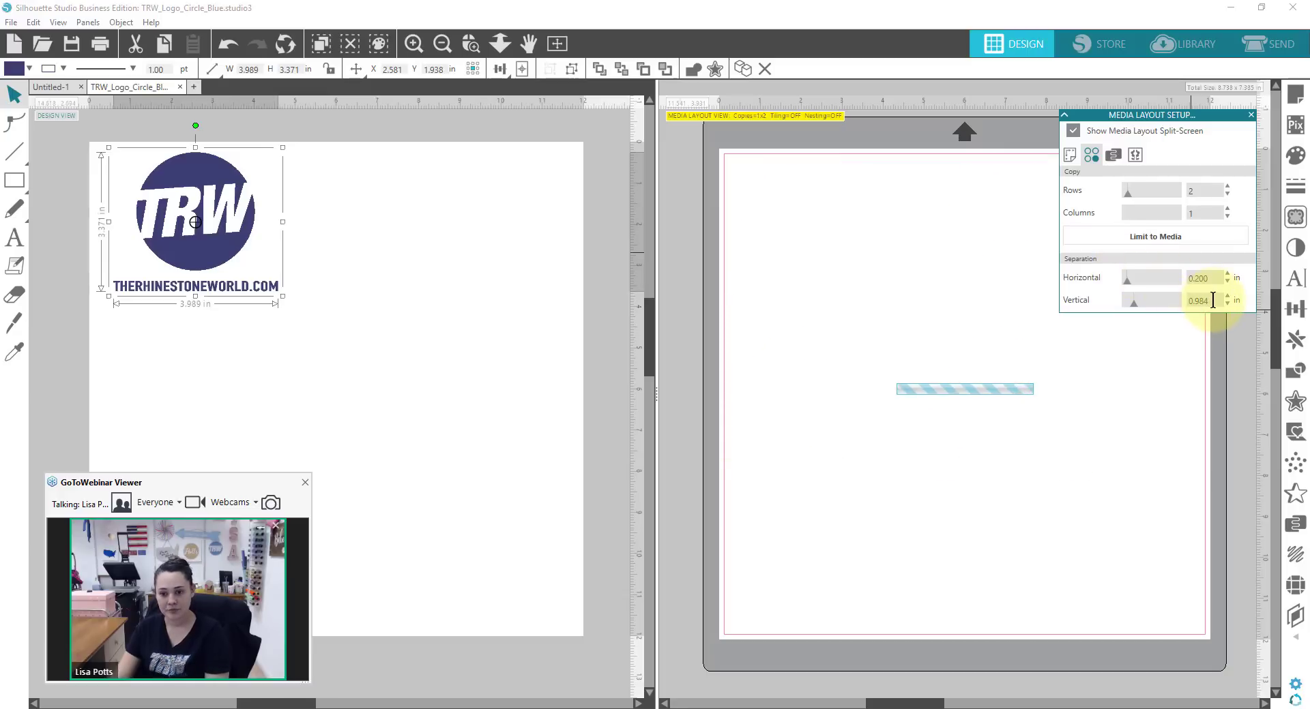
double_click(1208, 301)
text(.2)
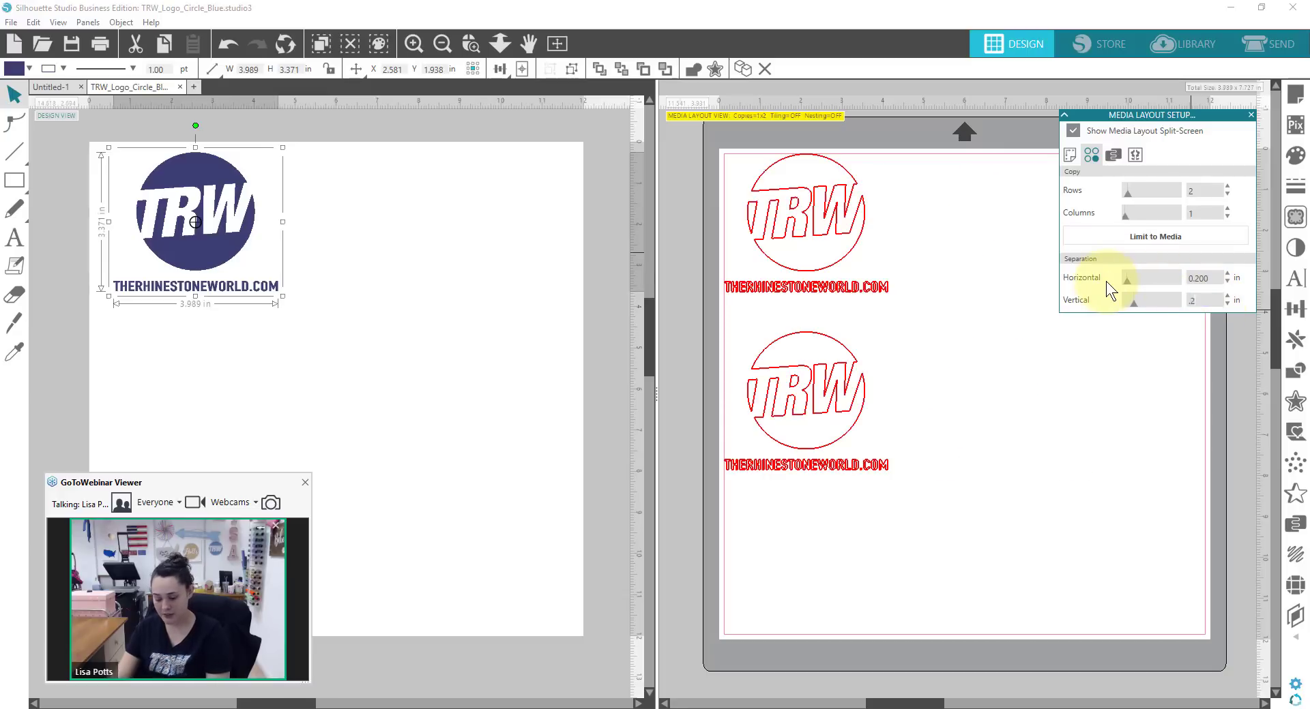
key(Return)
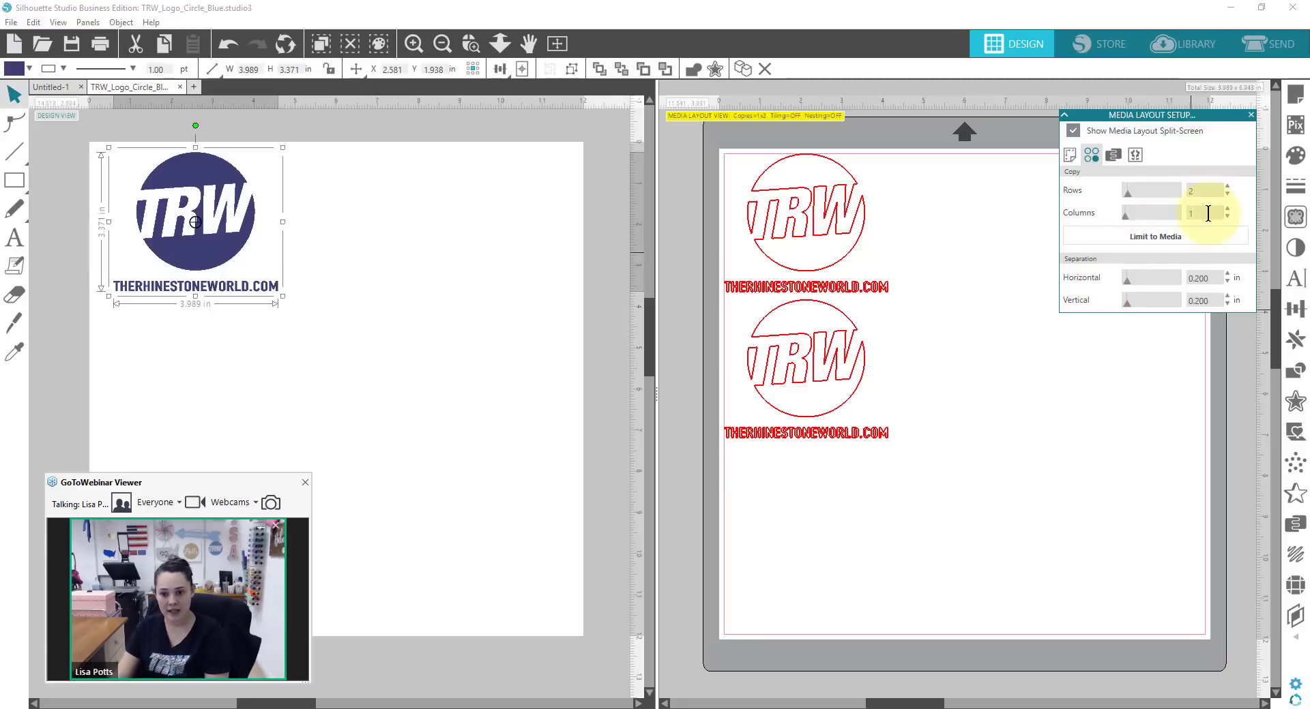
Set the copy columns to 4 and inspect how the copies extend across the media
click(1208, 213)
text(4)
key(Return)
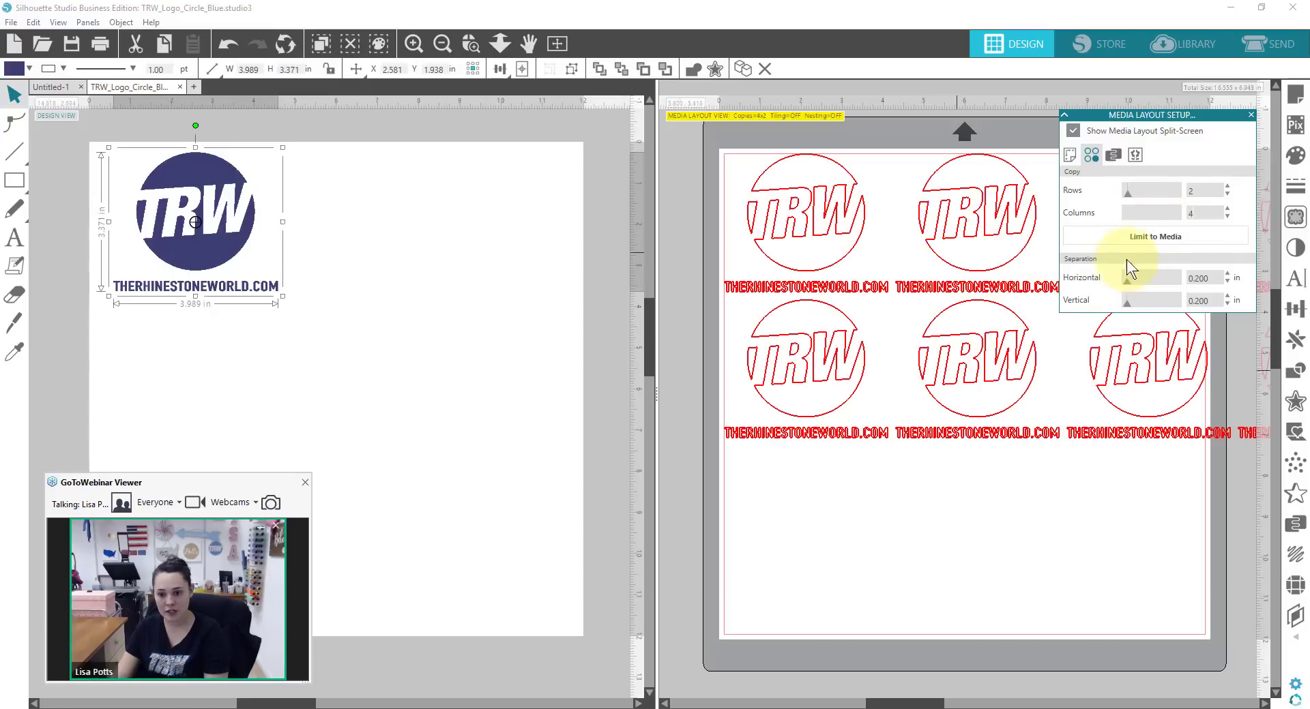
drag(880, 705, 848, 704)
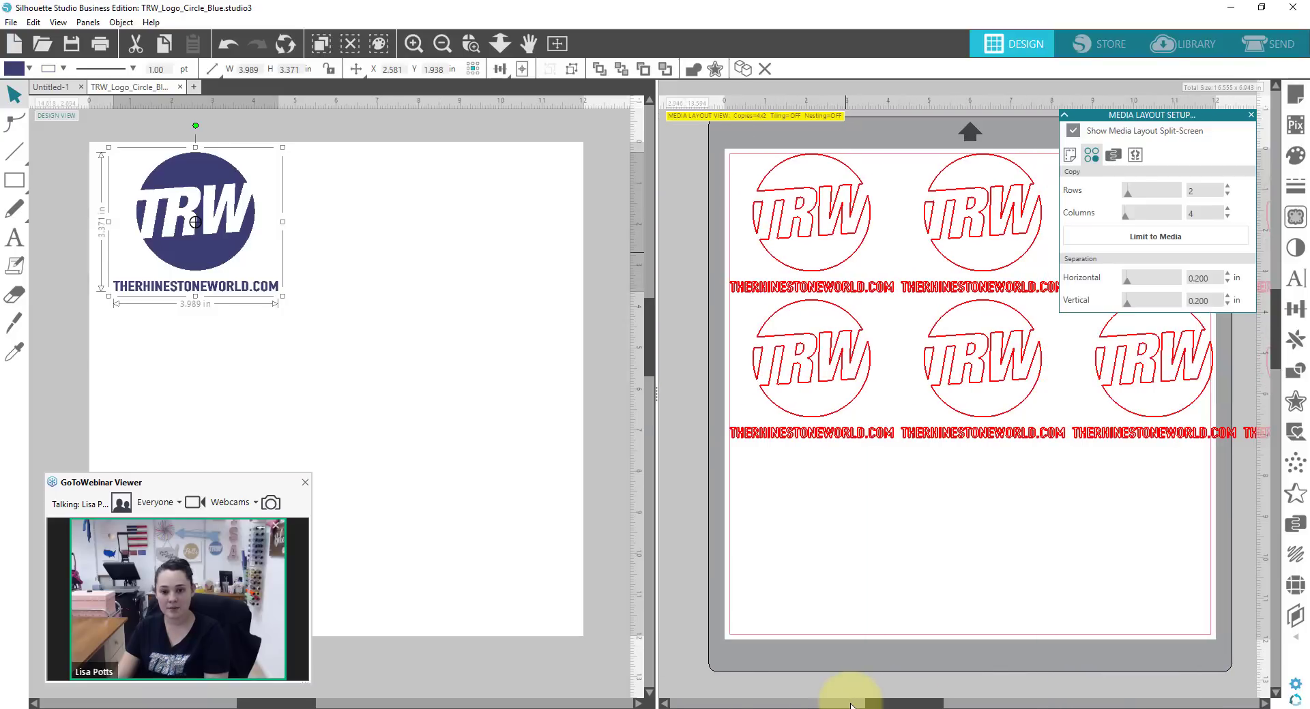
Limit the logo copies to the media and set the number of rows to 3
click(1169, 238)
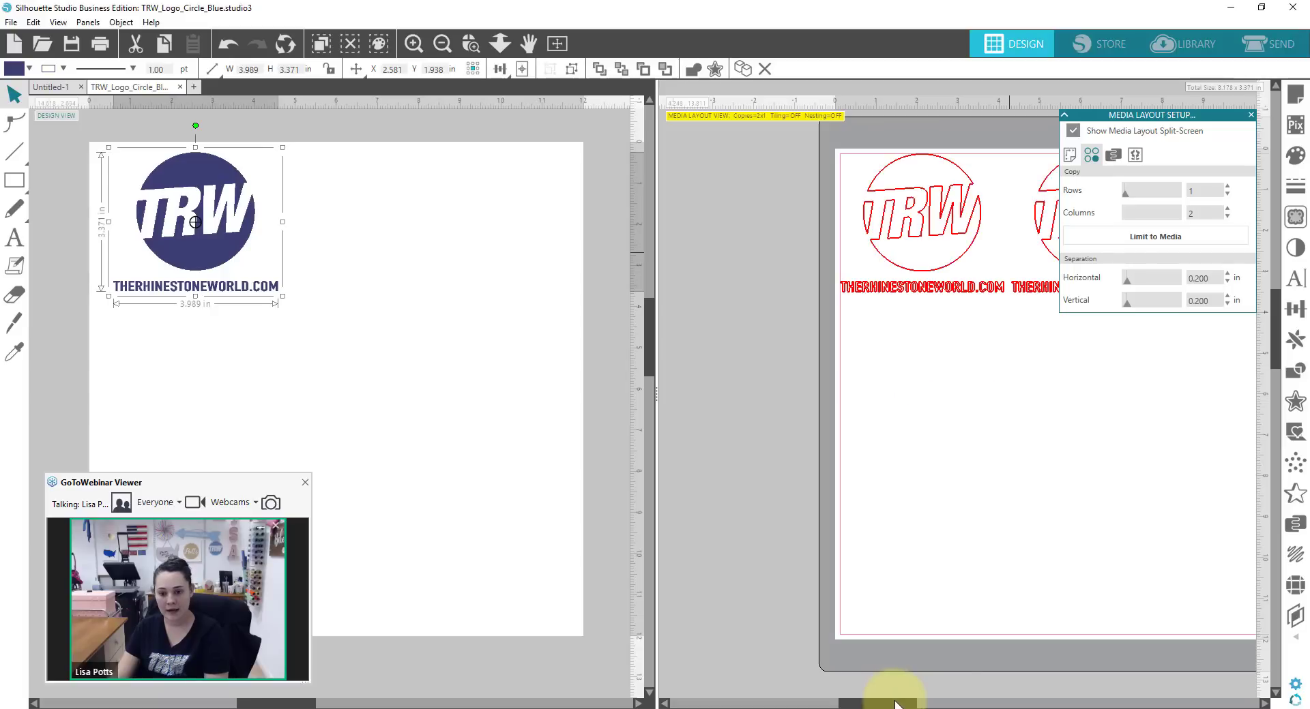
drag(890, 705, 934, 704)
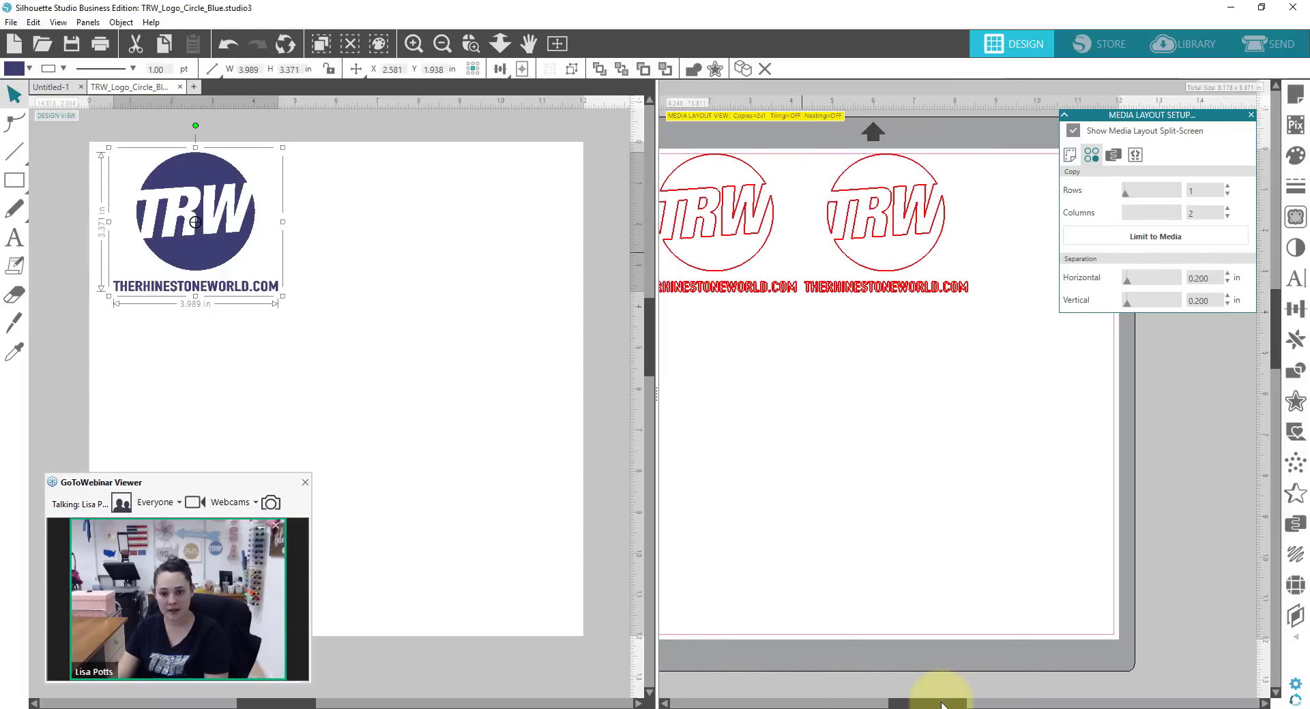
click(1135, 193)
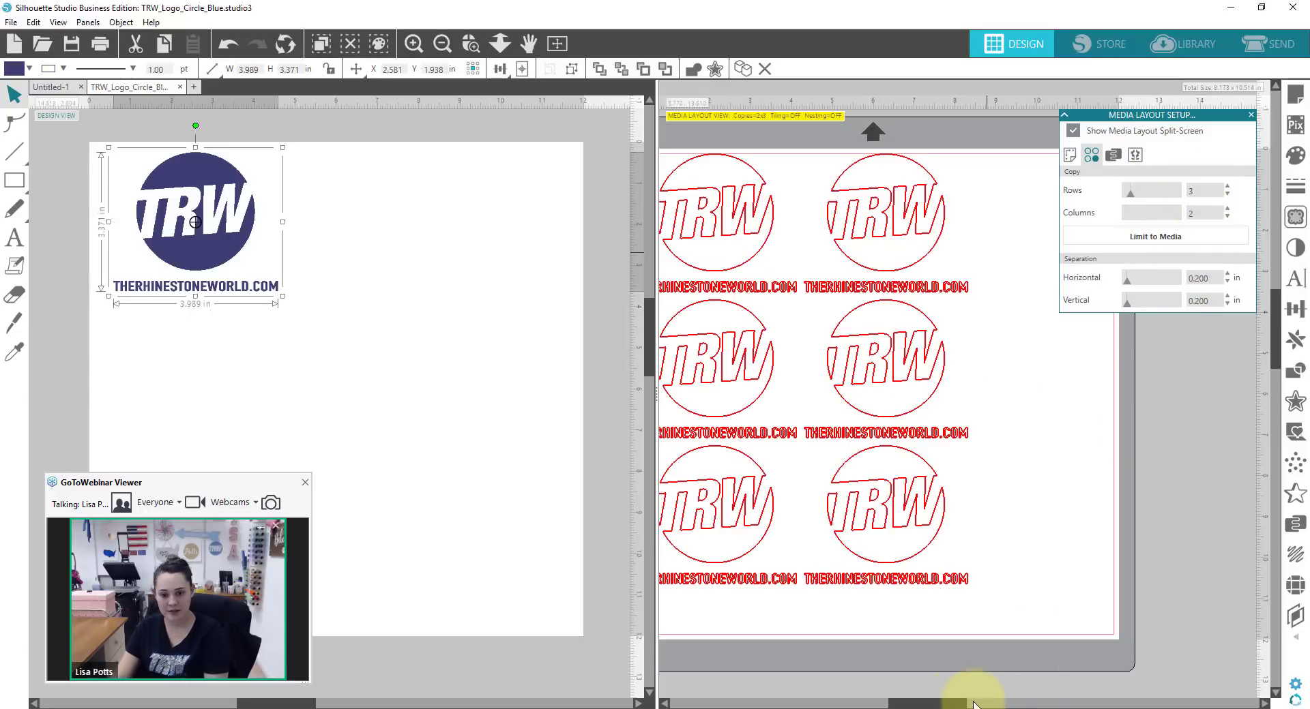
drag(962, 705, 905, 705)
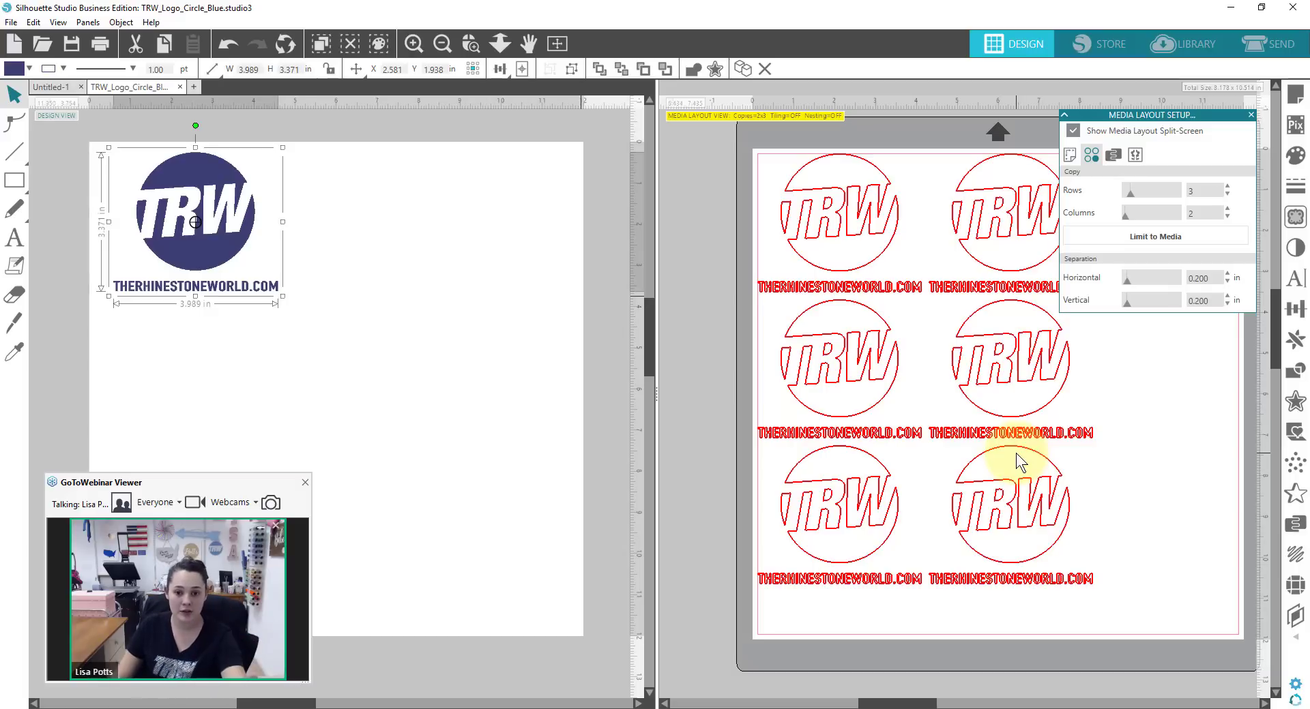
Flip the logo horizontally in the design view and flip it back to its original orientation
right_click(206, 253)
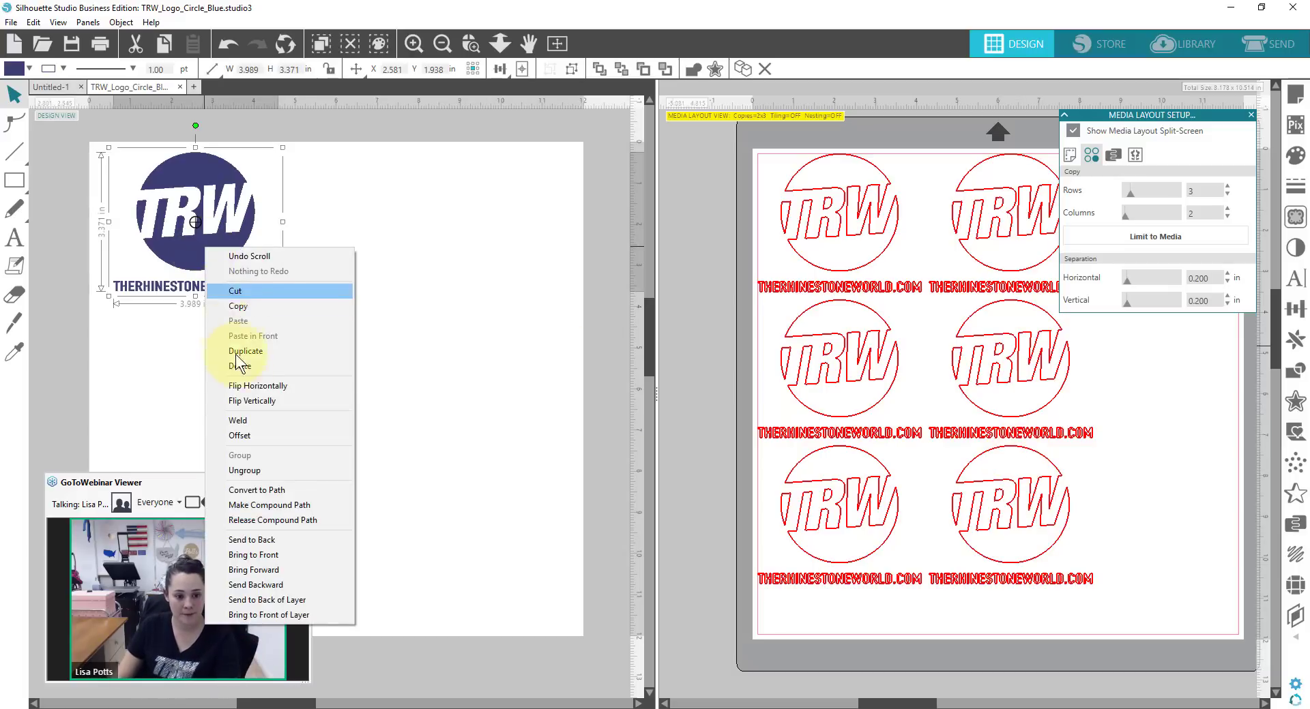
click(247, 390)
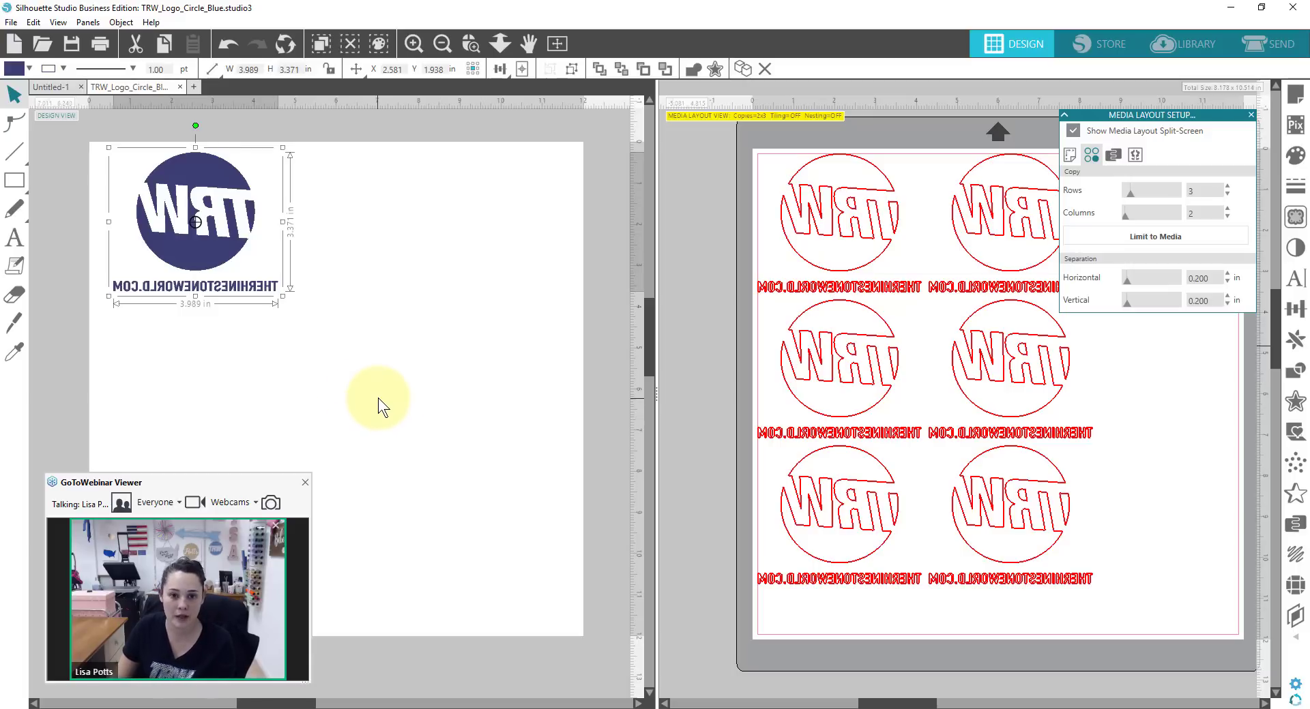
right_click(207, 248)
click(256, 386)
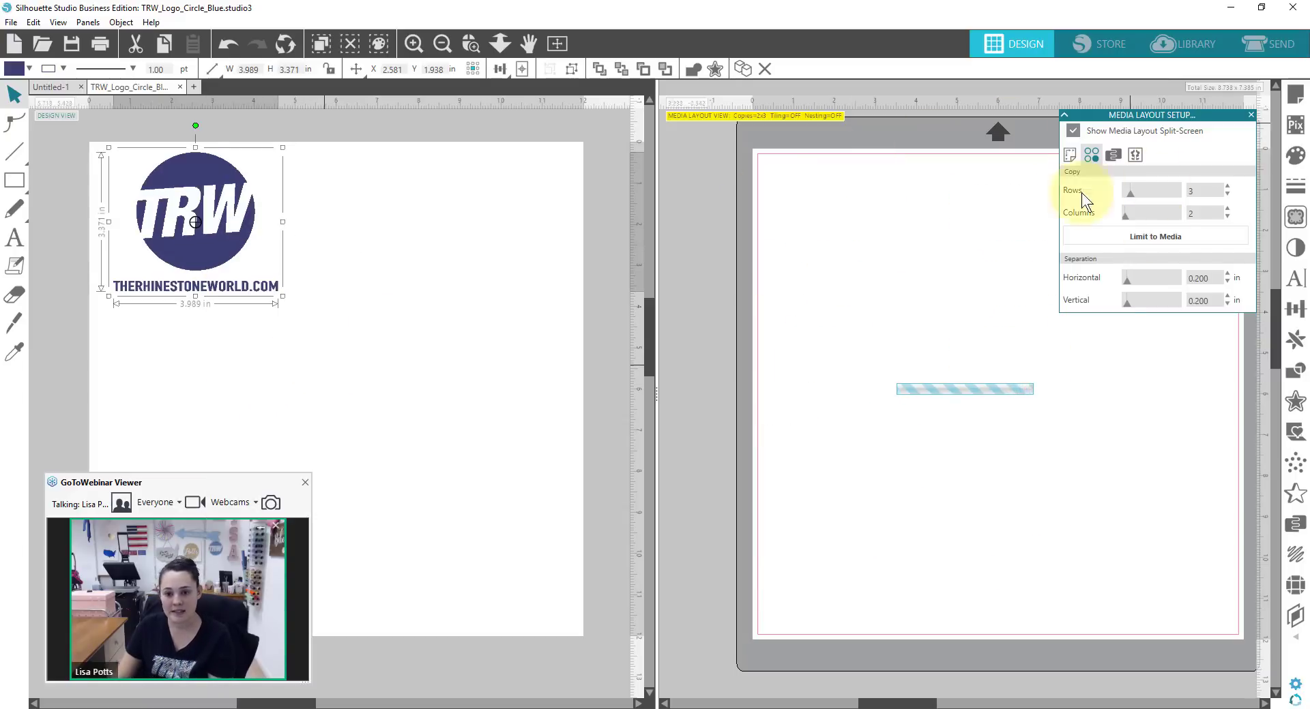
Reset the logo copies to 1 row and 1 column, and open the nesting settings of the media layout
click(1155, 187)
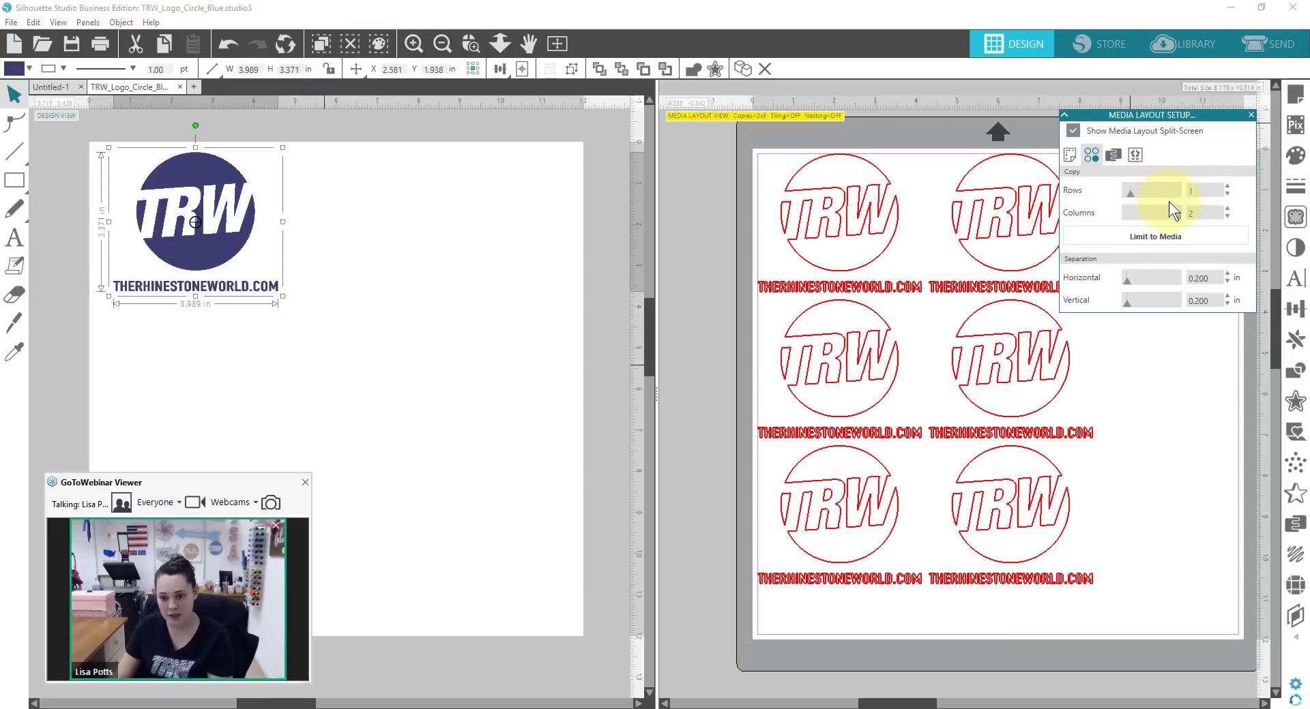
drag(1195, 210, 1137, 202)
text(1)
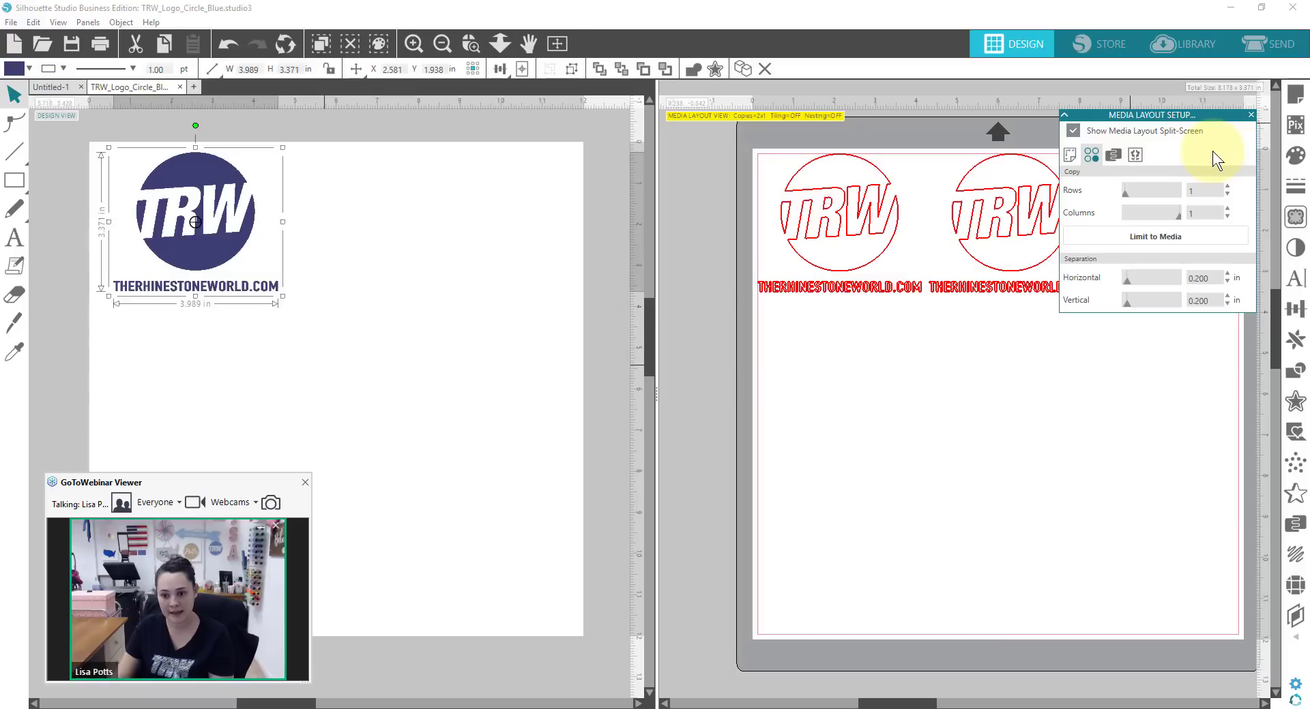
key(Return)
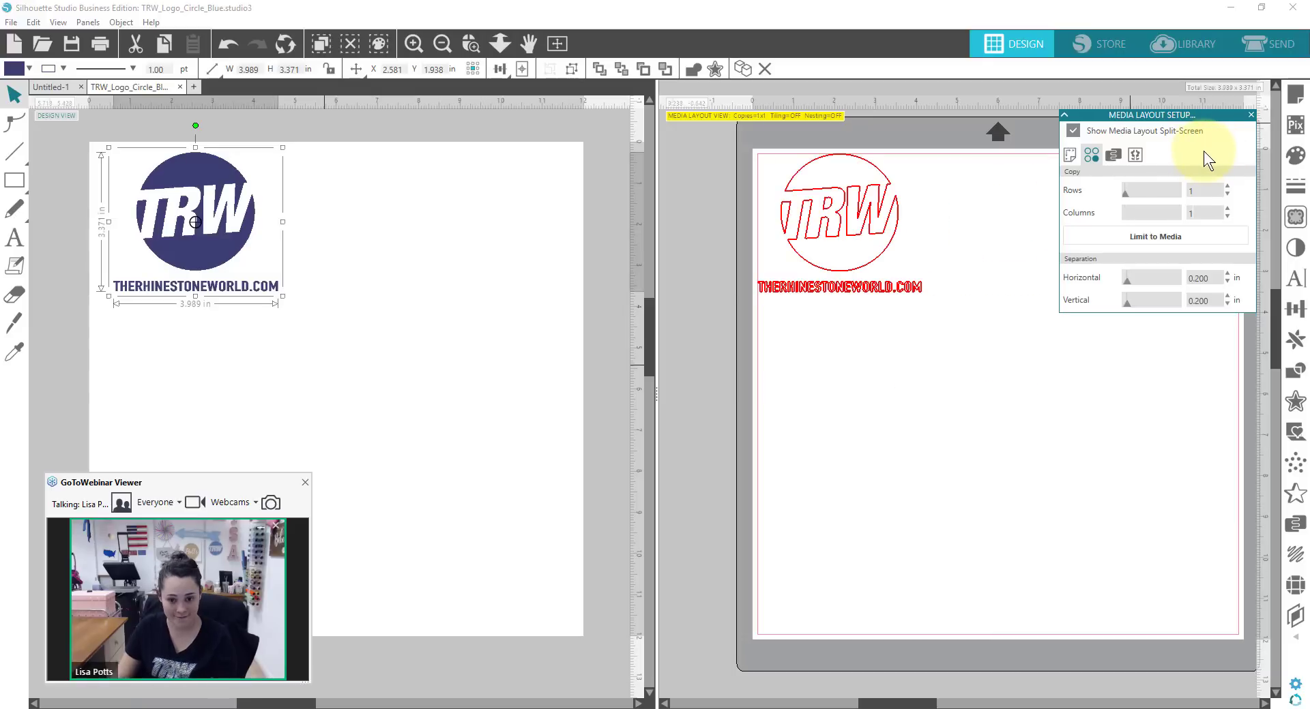
click(1114, 156)
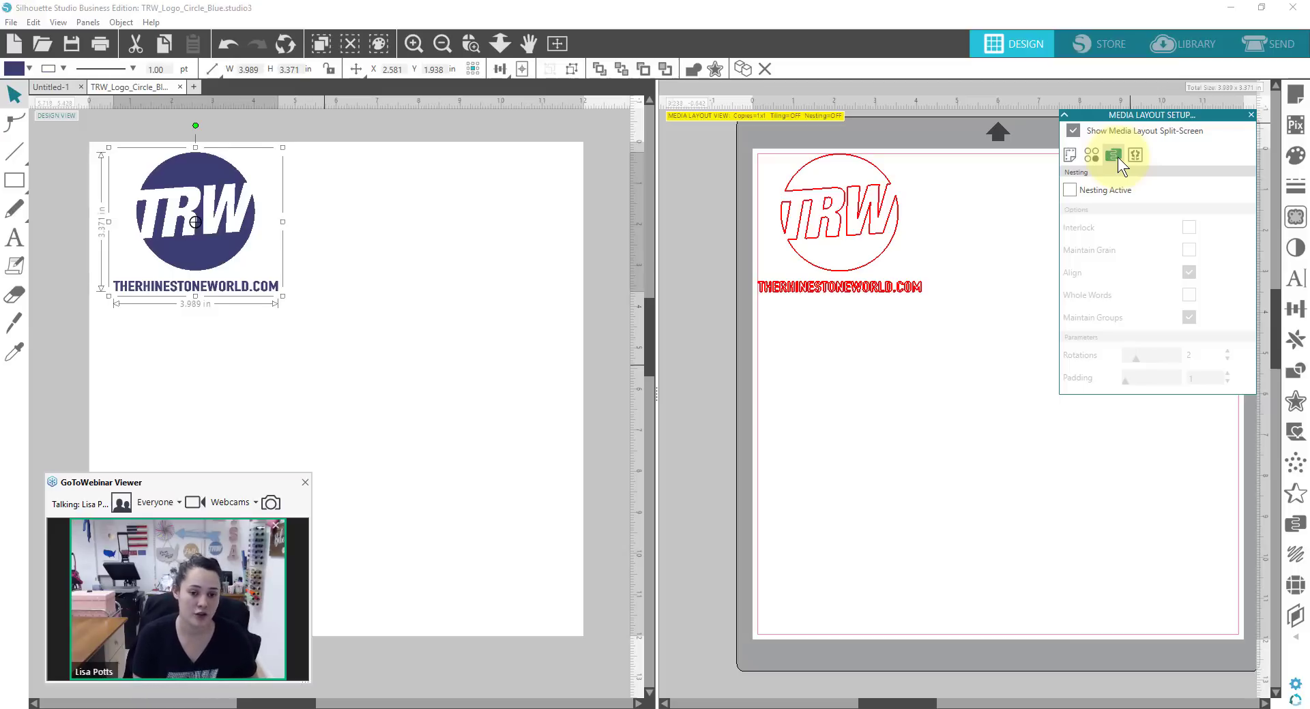
Turn off the media layout split-screen and add a first name as text below the logo
click(1072, 131)
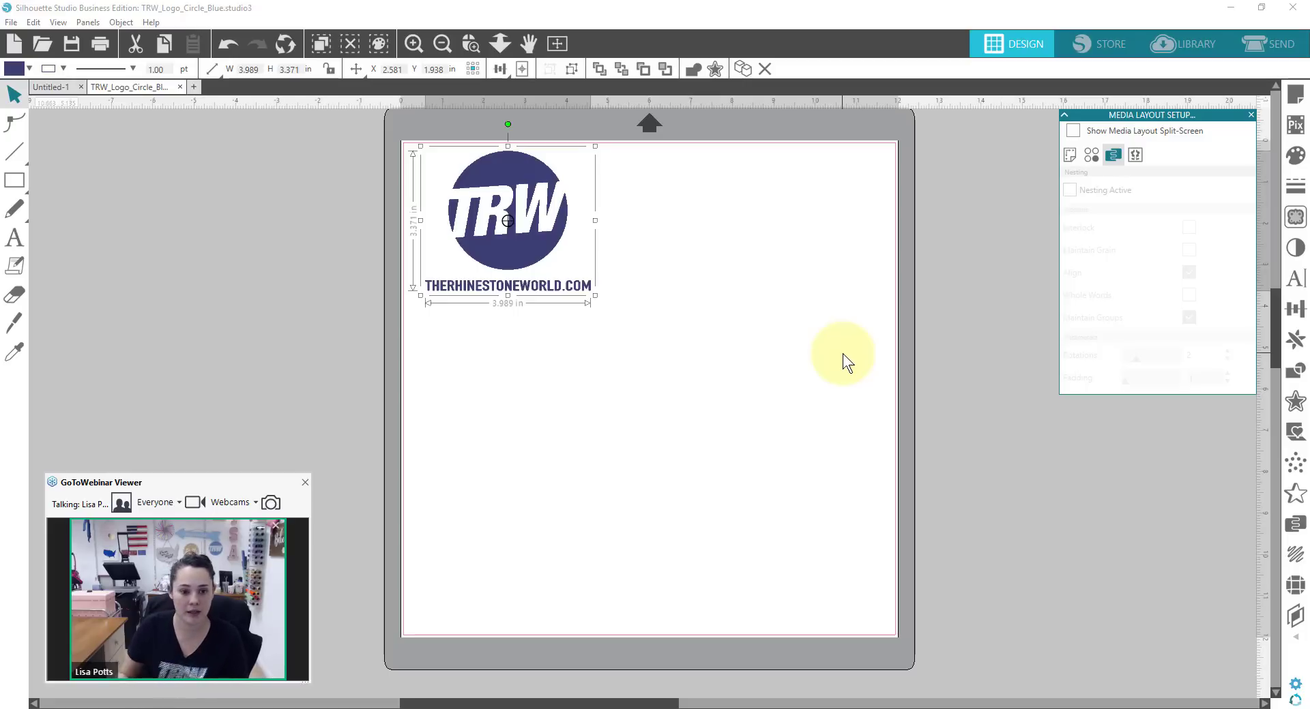
click(11, 243)
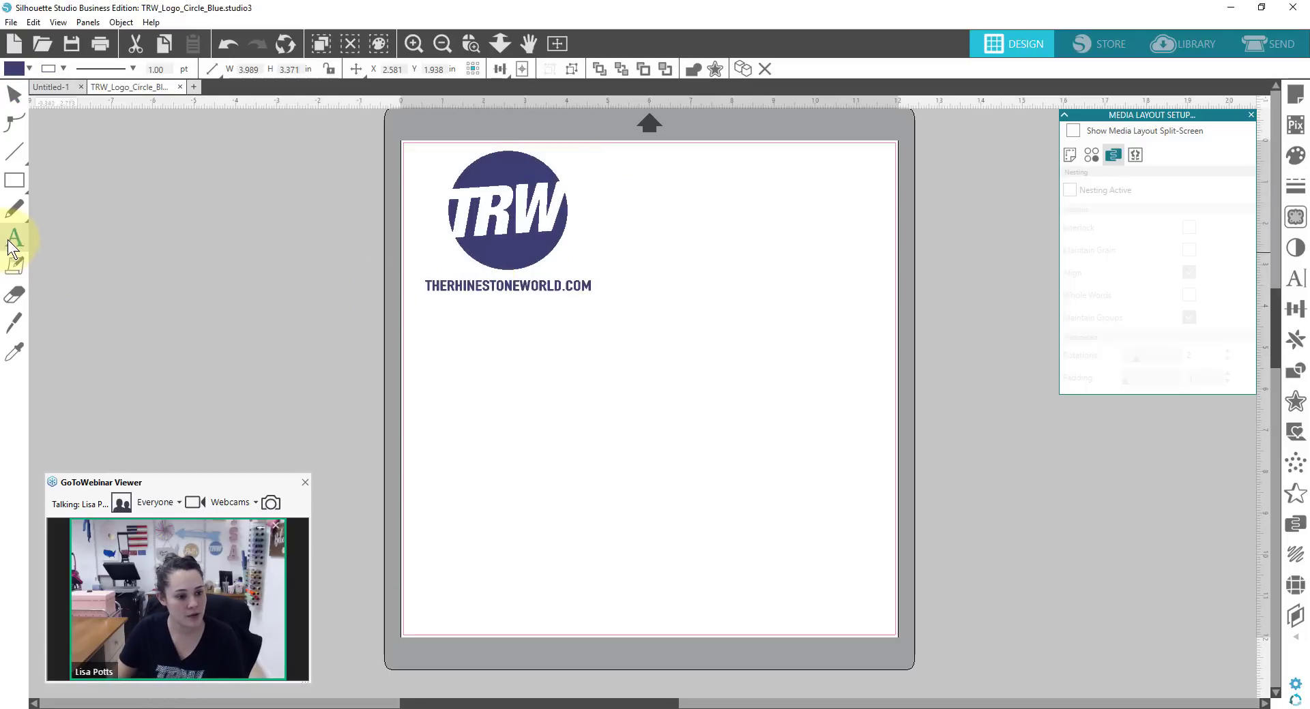
click(491, 368)
text(L)
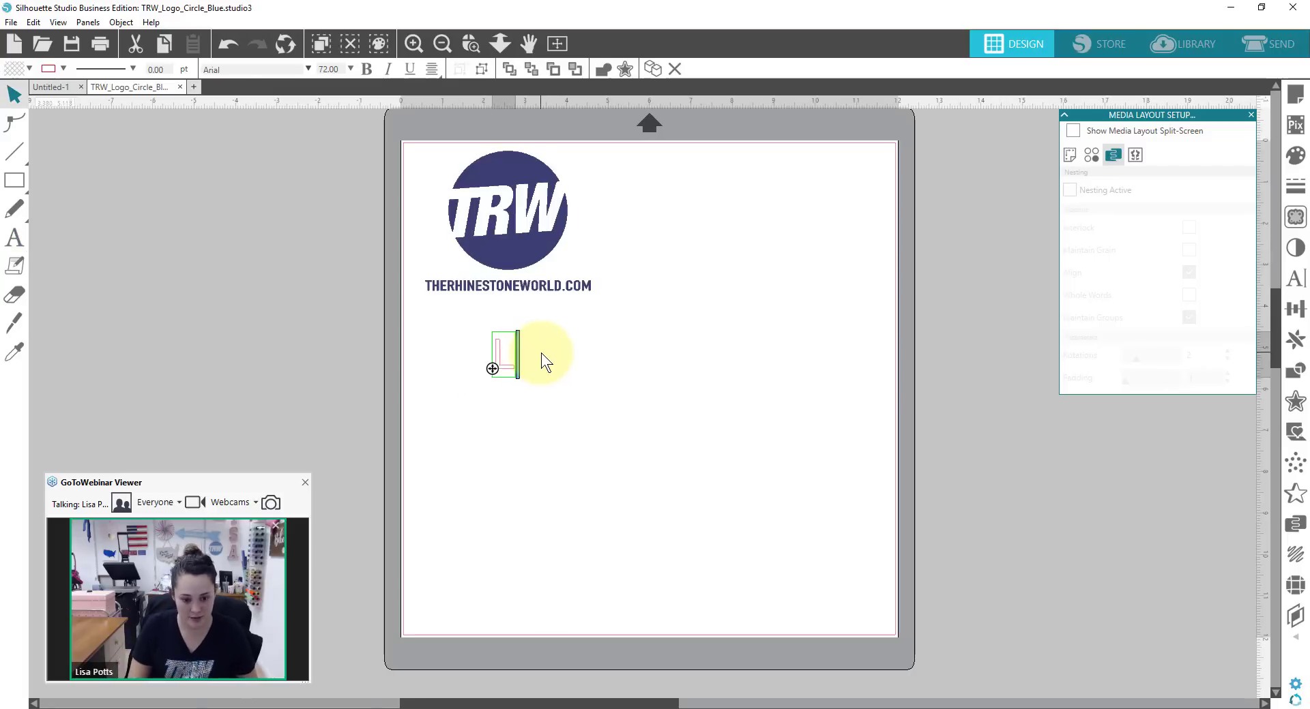
text(isa)
click(653, 298)
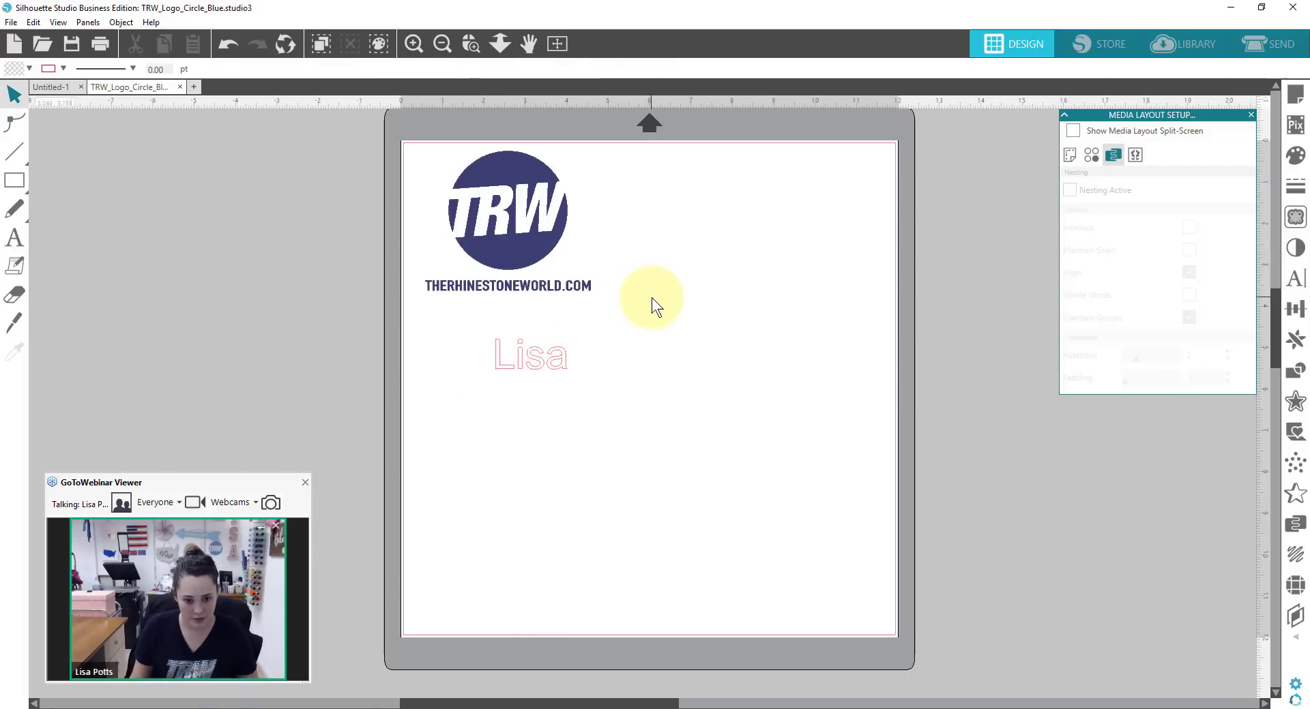
Add two more first names as separate text objects, one beside the logo's web address and one beside the existing name
click(14, 238)
click(667, 295)
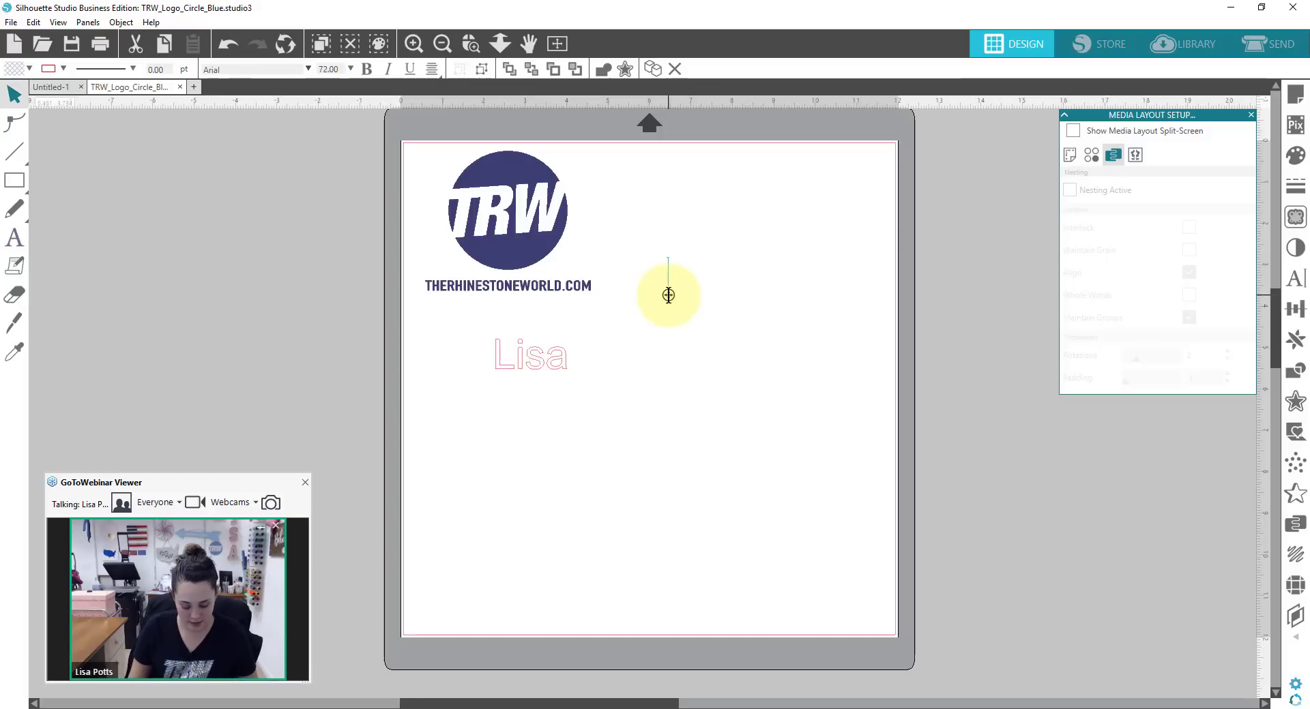
text(Nick)
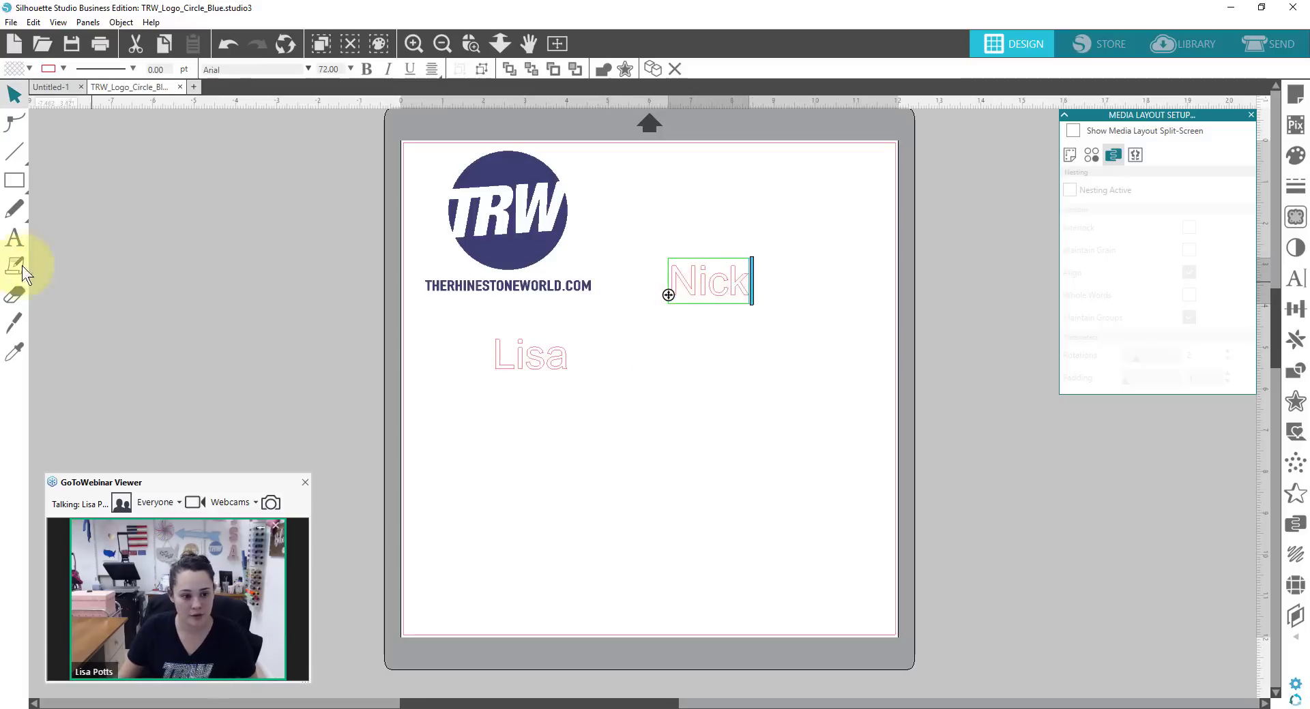
click(14, 240)
click(611, 381)
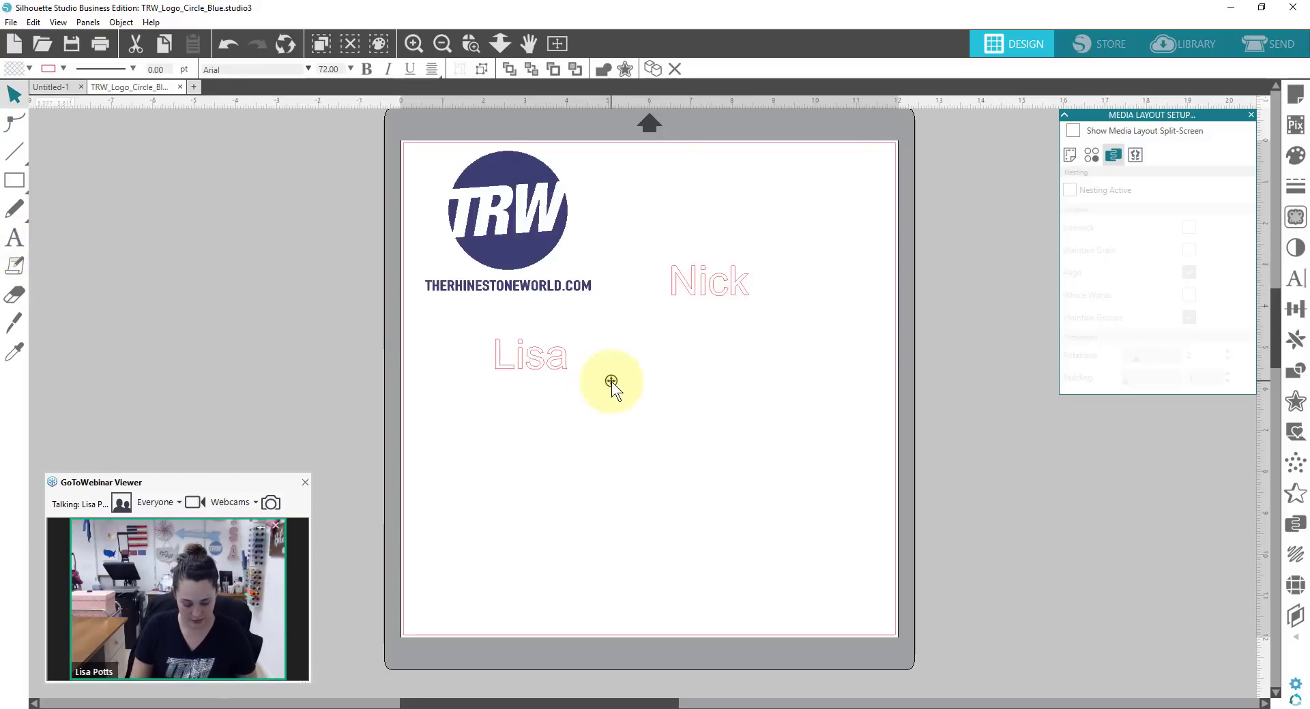
text(Matt)
Add a fourth first name as text and move it fully onto the page beside the lower names
click(14, 240)
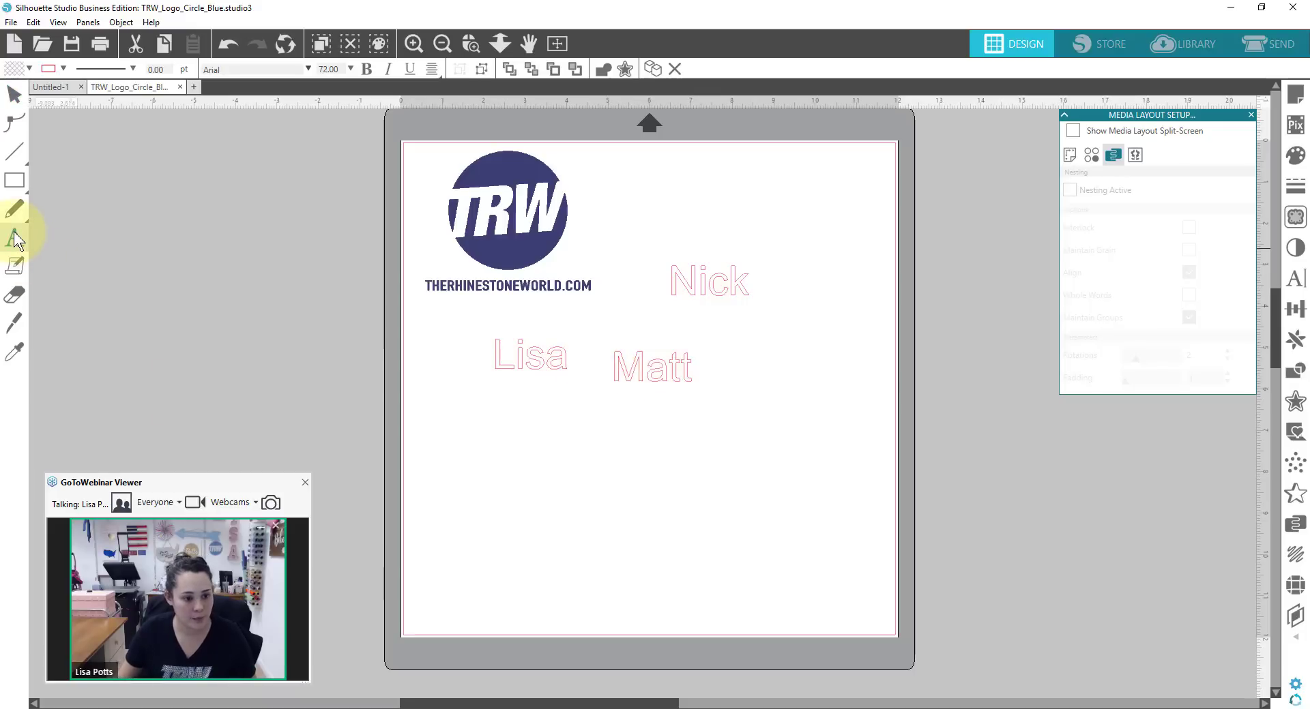
click(792, 356)
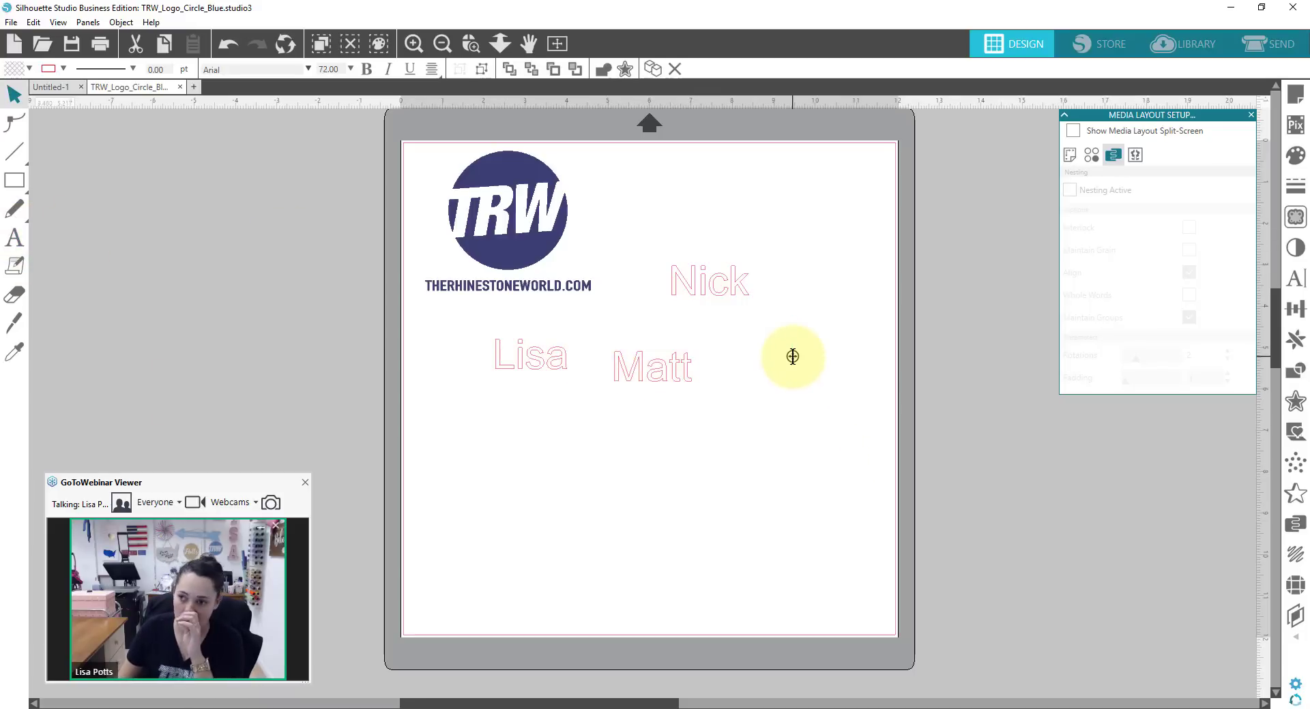
text(Richard)
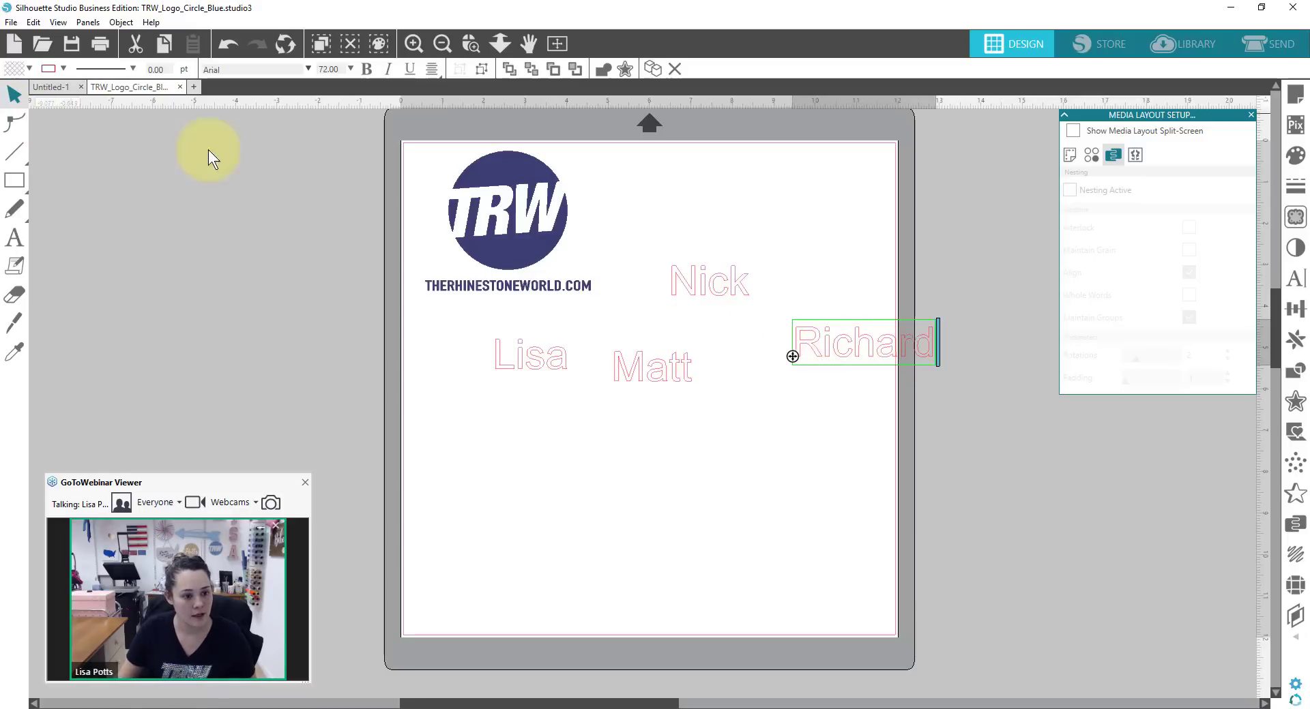
click(806, 414)
drag(834, 359, 764, 378)
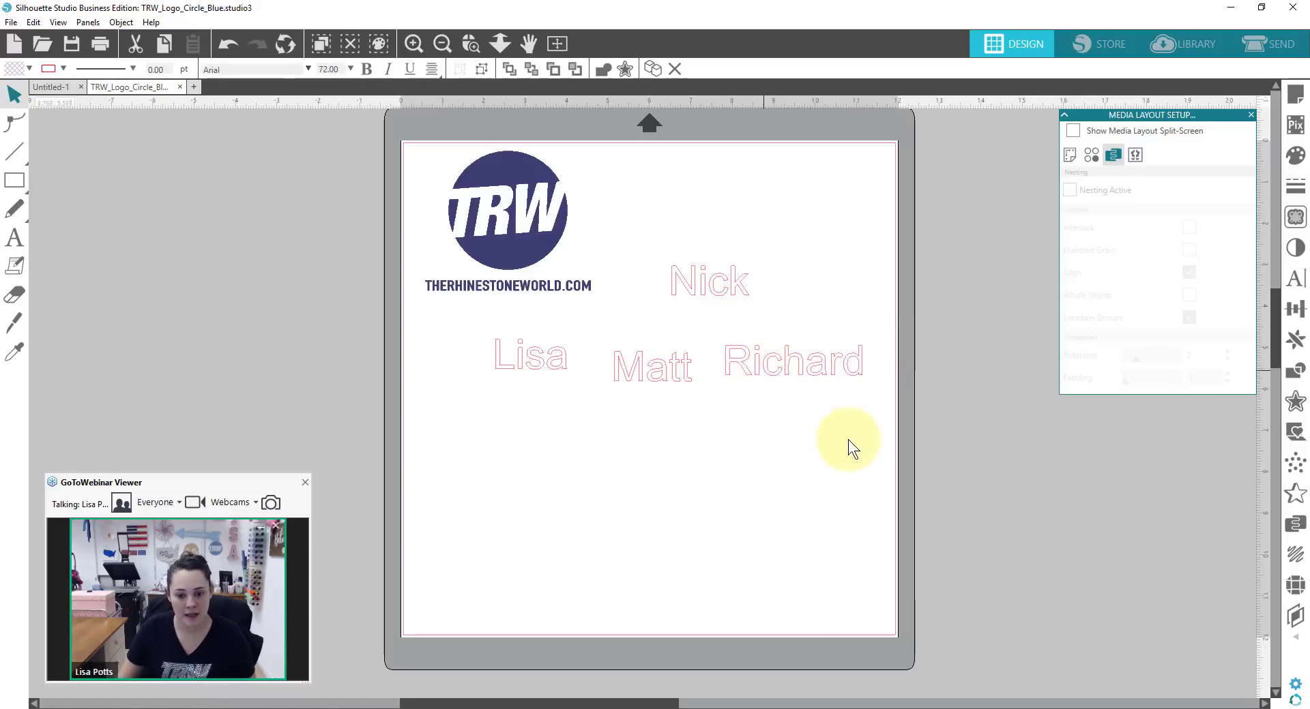
Fill all four name texts with black
drag(857, 439, 534, 305)
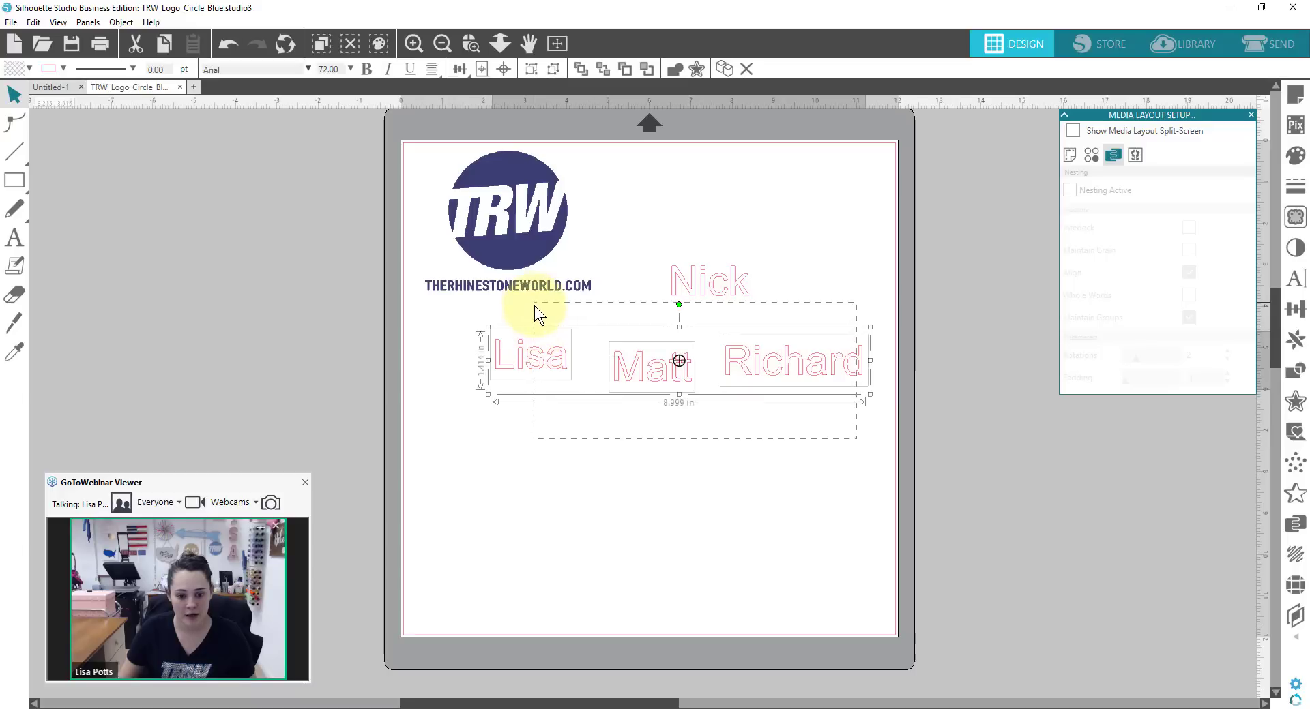
shift+click(684, 291)
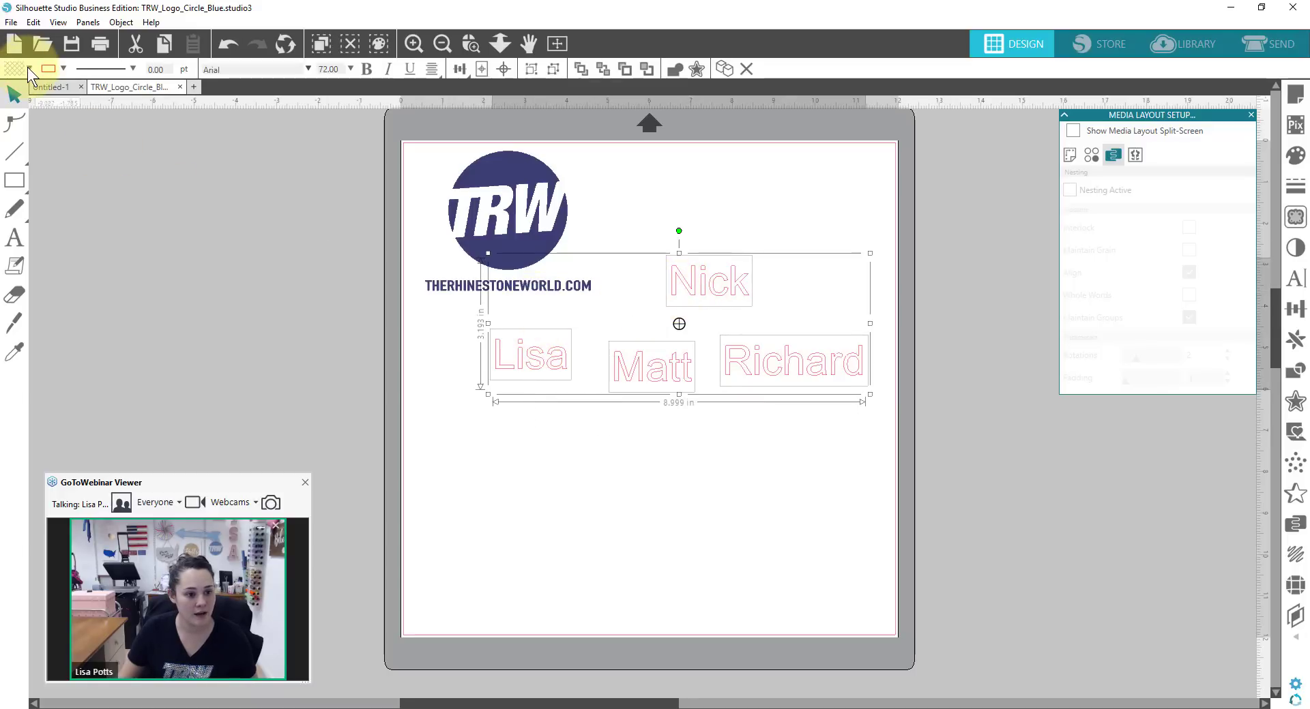
click(28, 67)
click(108, 104)
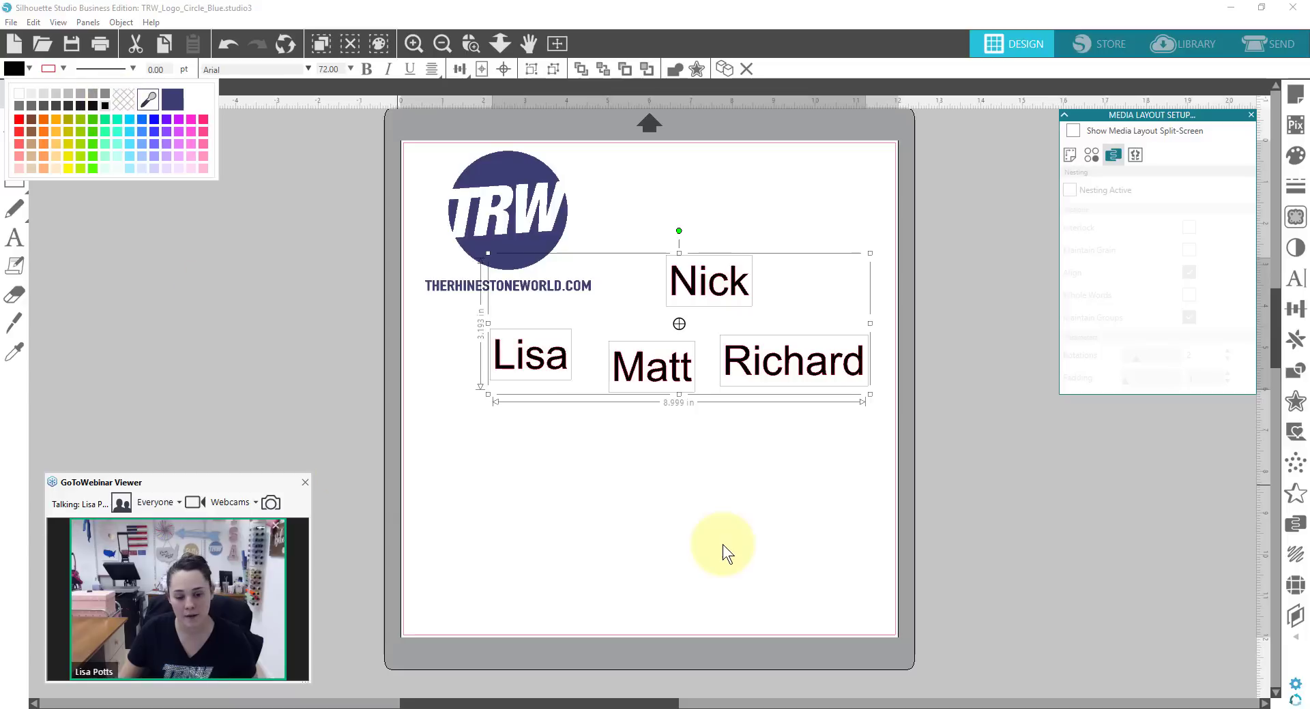
click(731, 461)
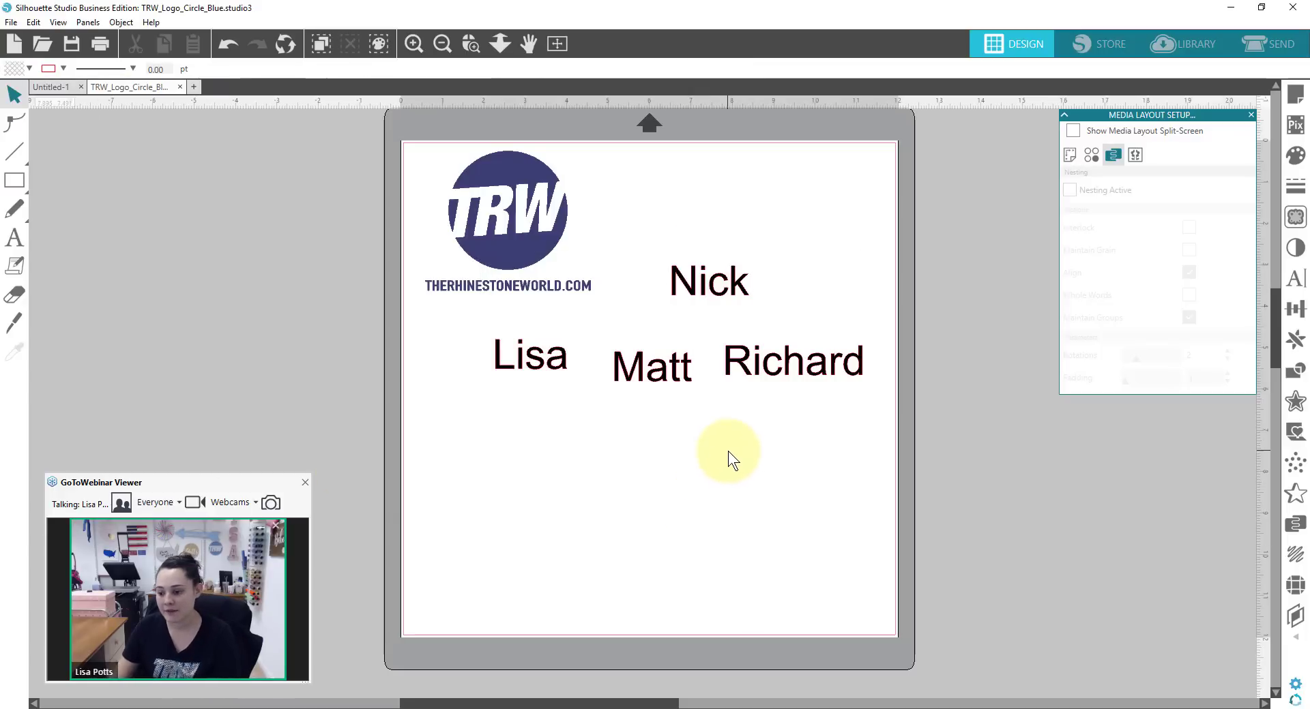
Open the Stay Golden design from the User Designs folder of the library
click(1182, 45)
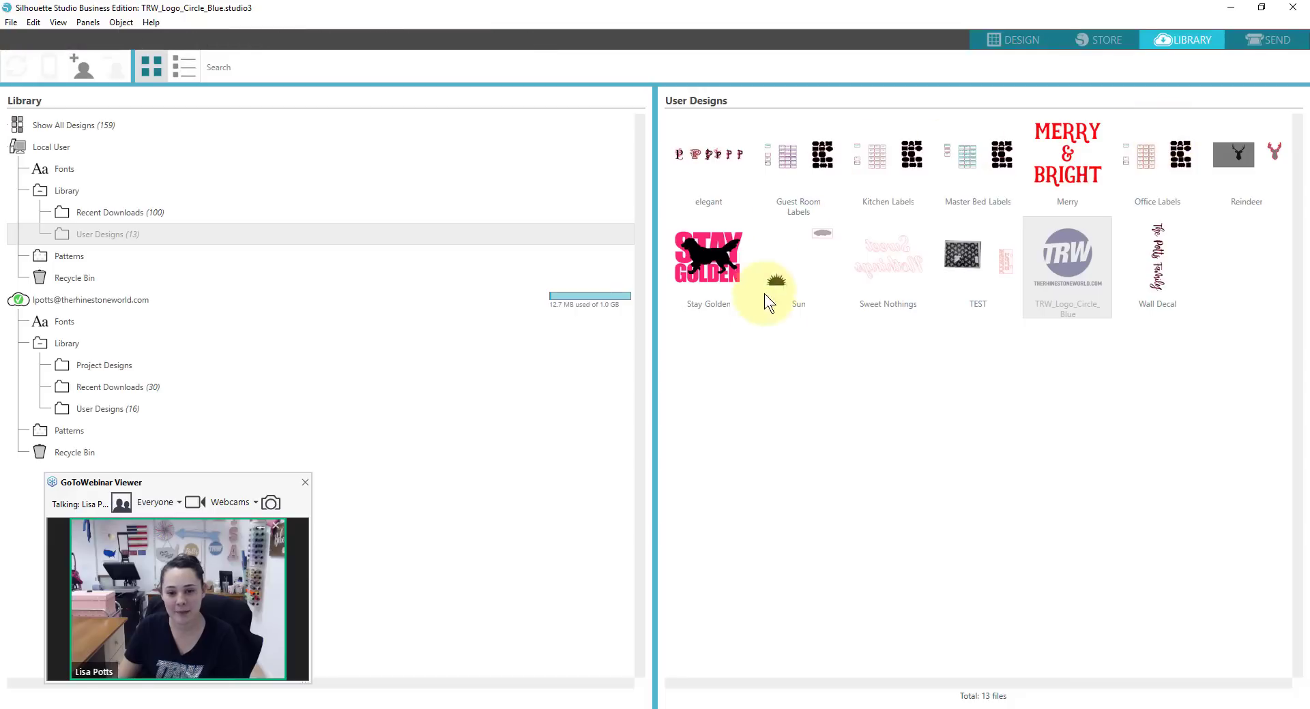
right_click(714, 265)
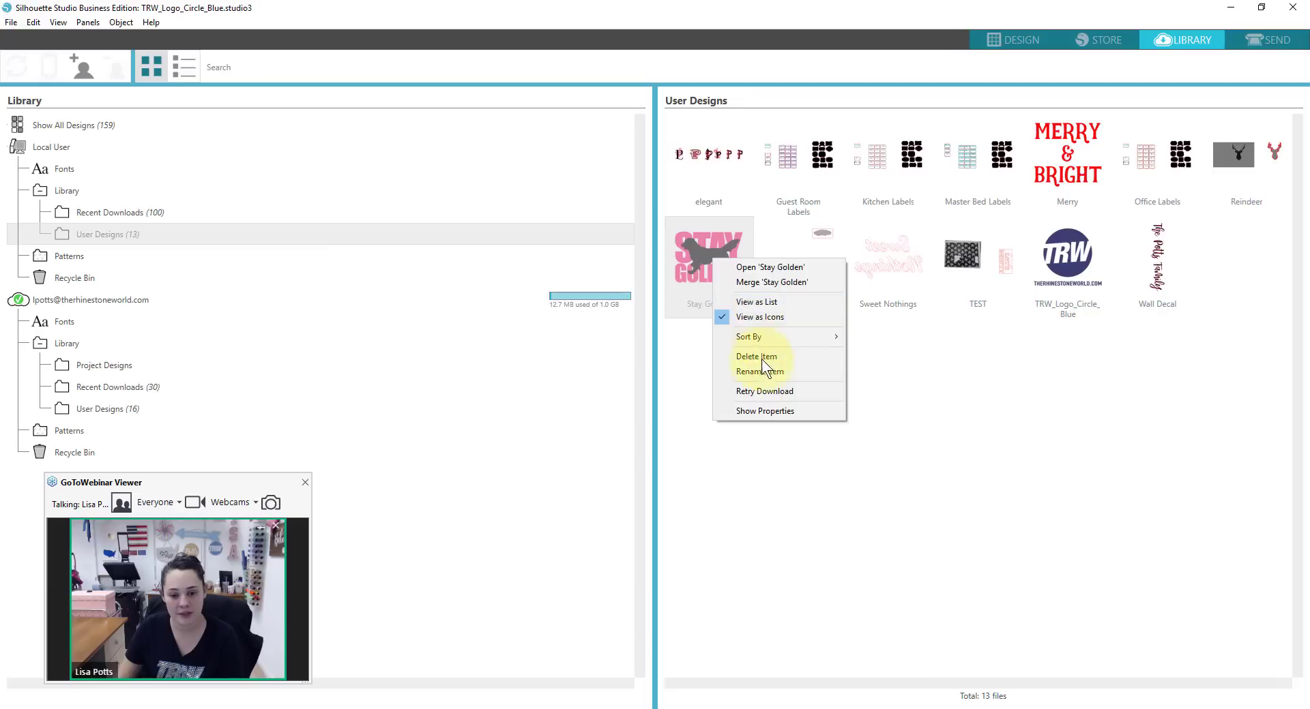
click(761, 271)
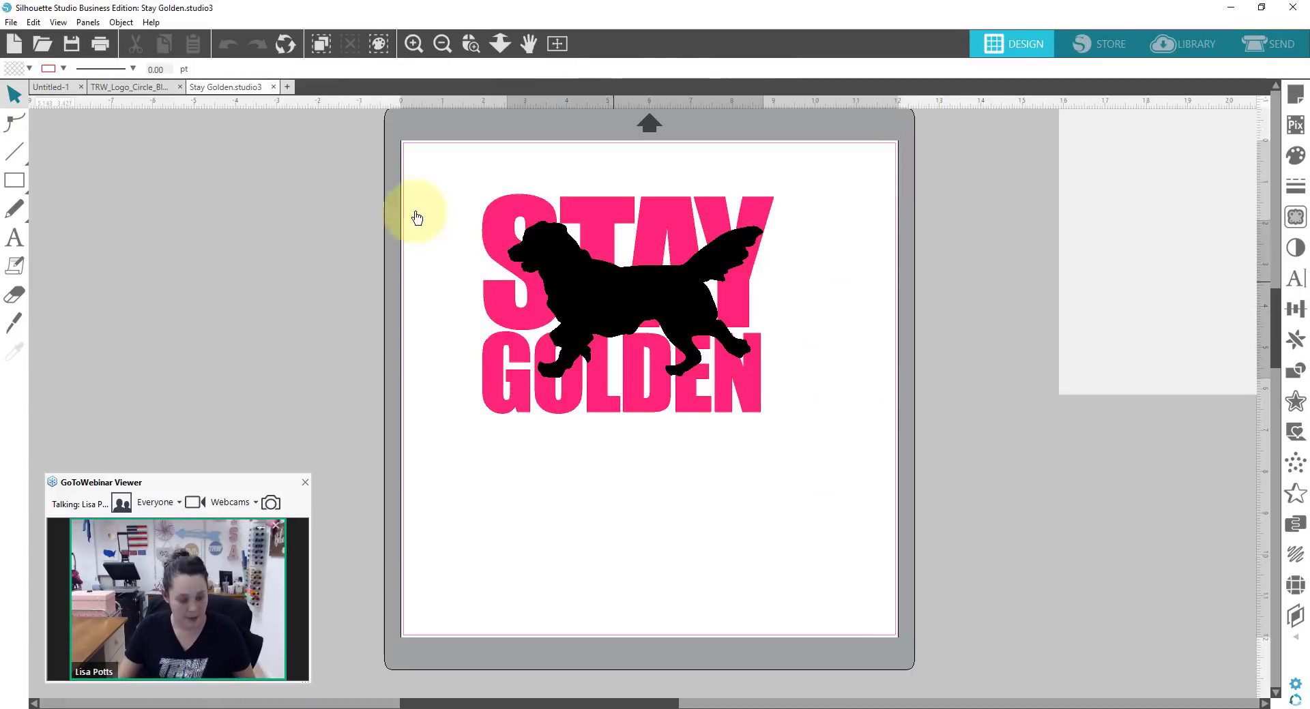
click(150, 87)
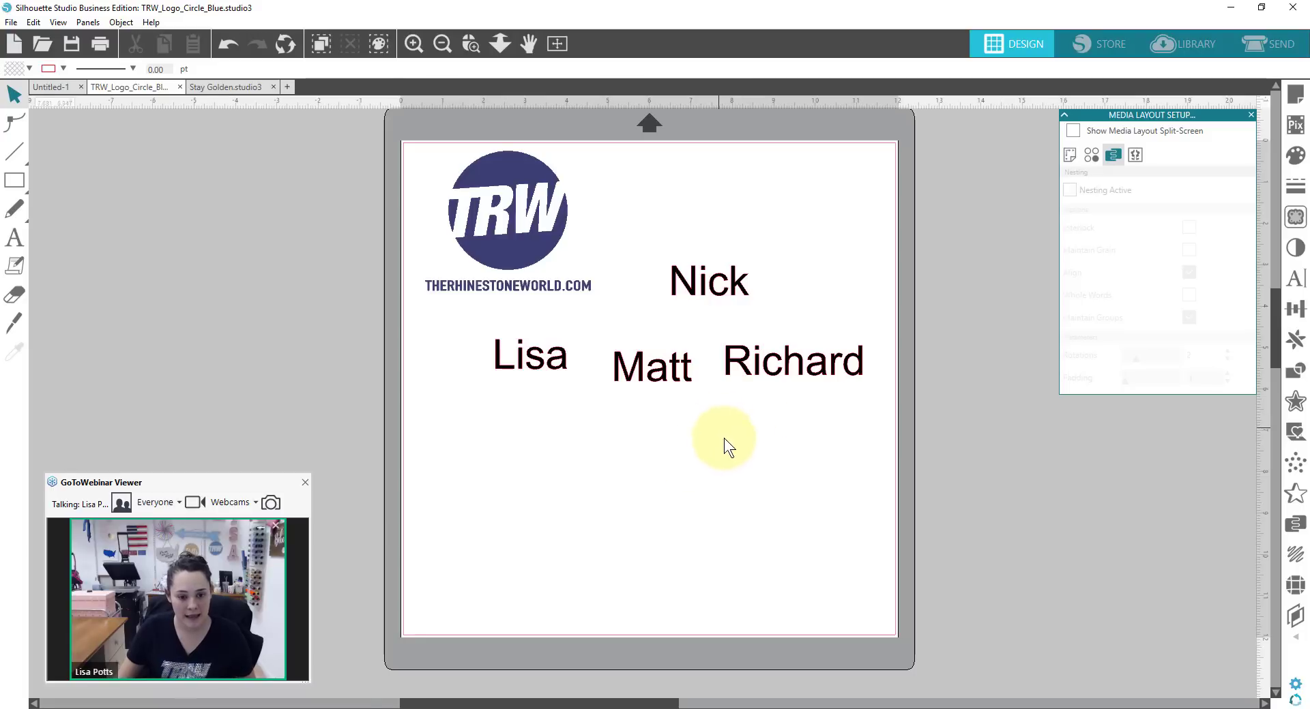
scroll(592, 459, down, 2)
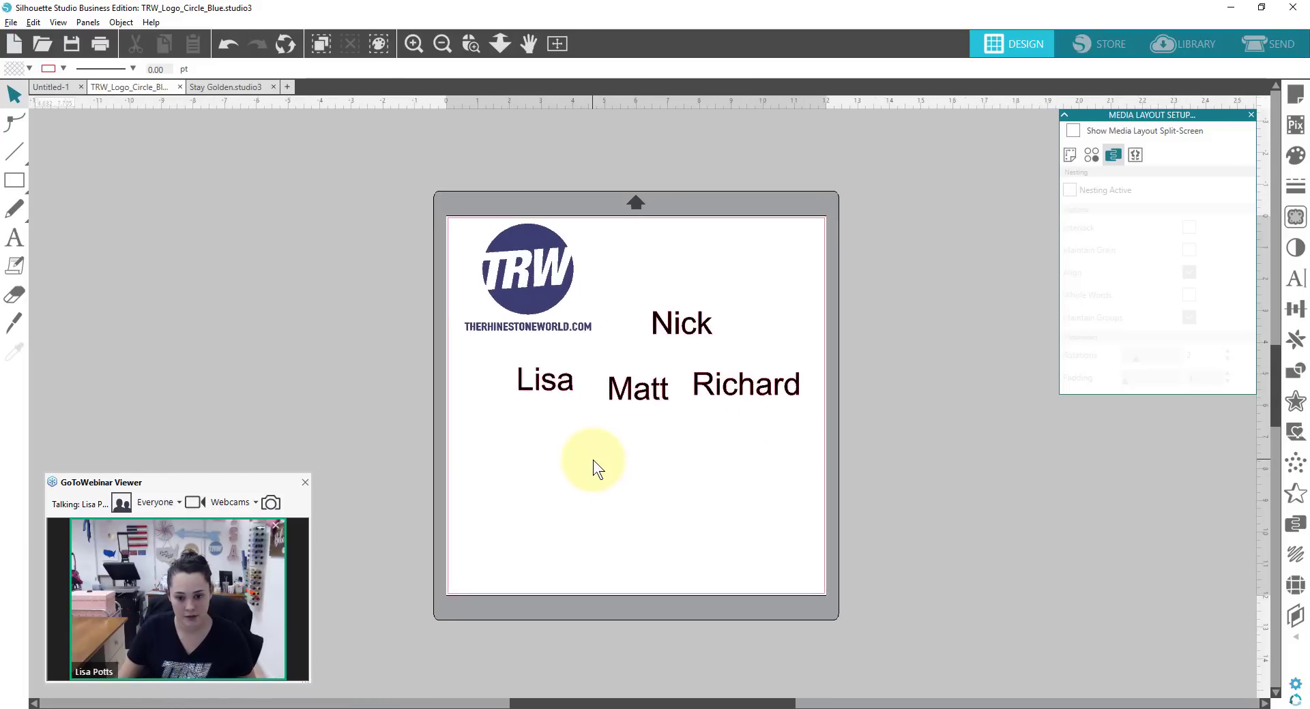
scroll(702, 280, down, 1)
right_click(741, 231)
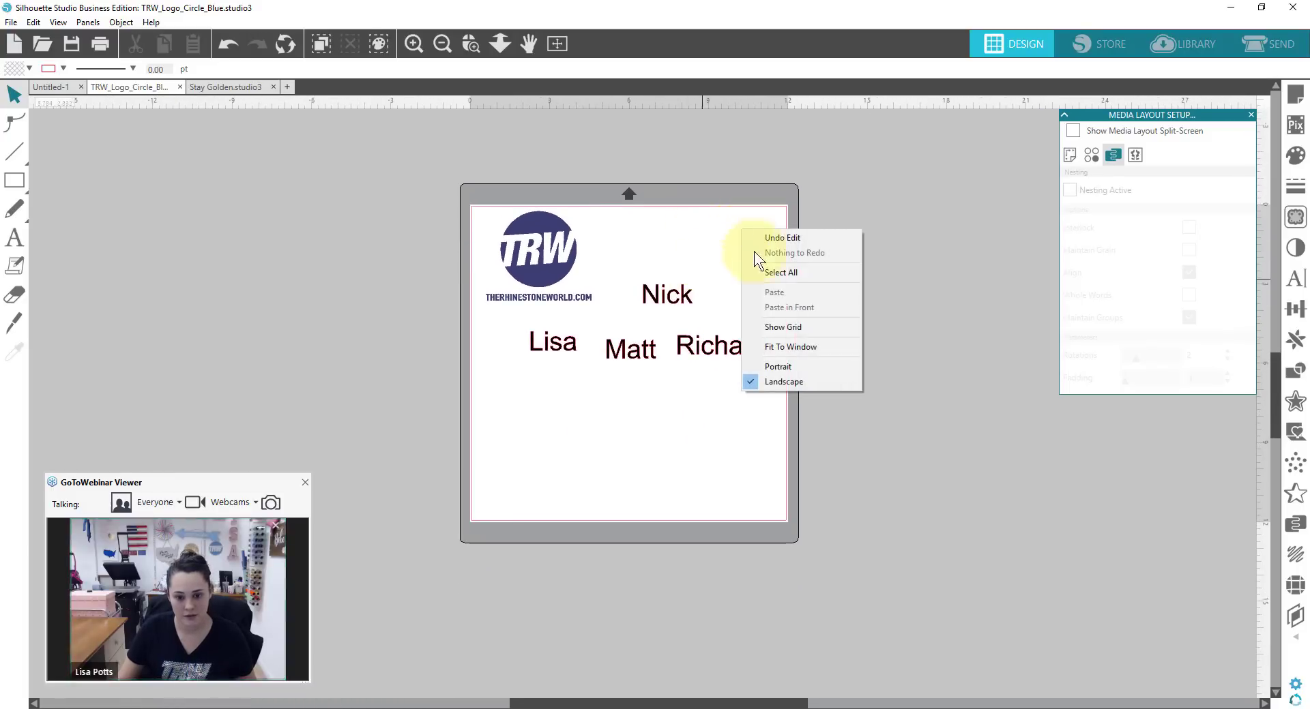
click(600, 472)
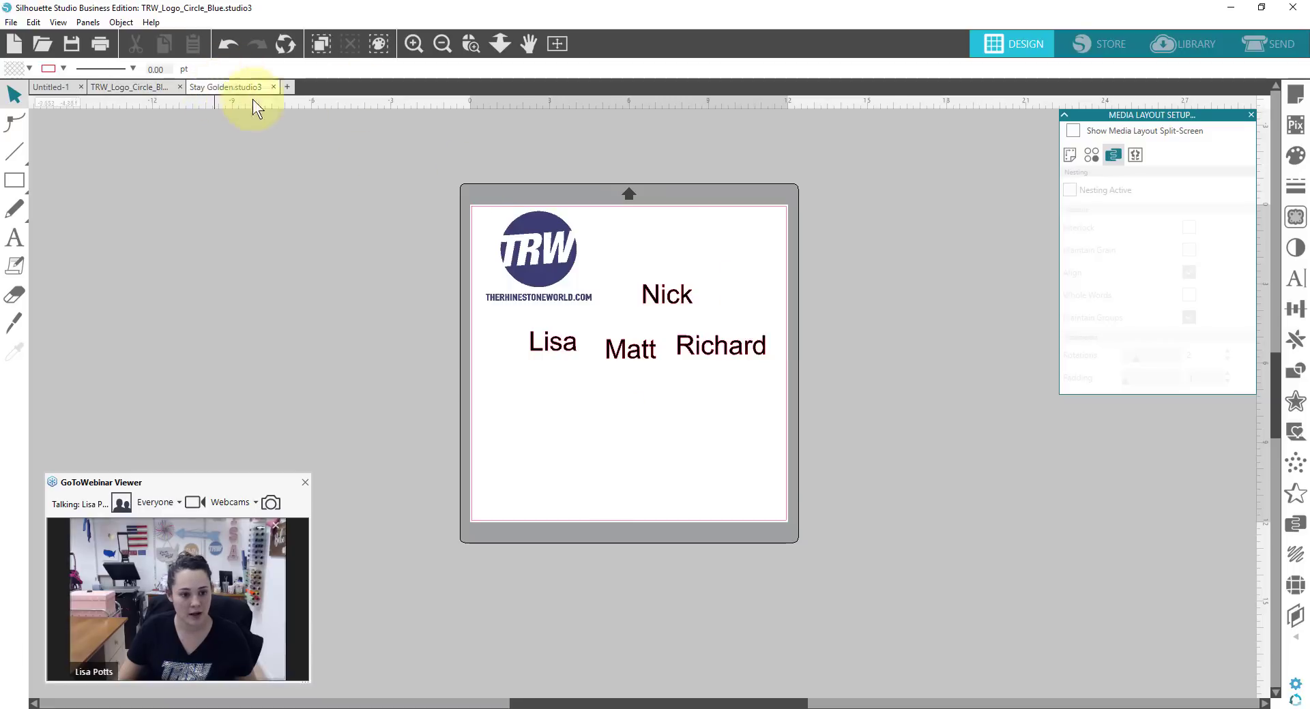
Copy the dog silhouette from the Stay Golden document and paste it into the TRW logo document
click(236, 87)
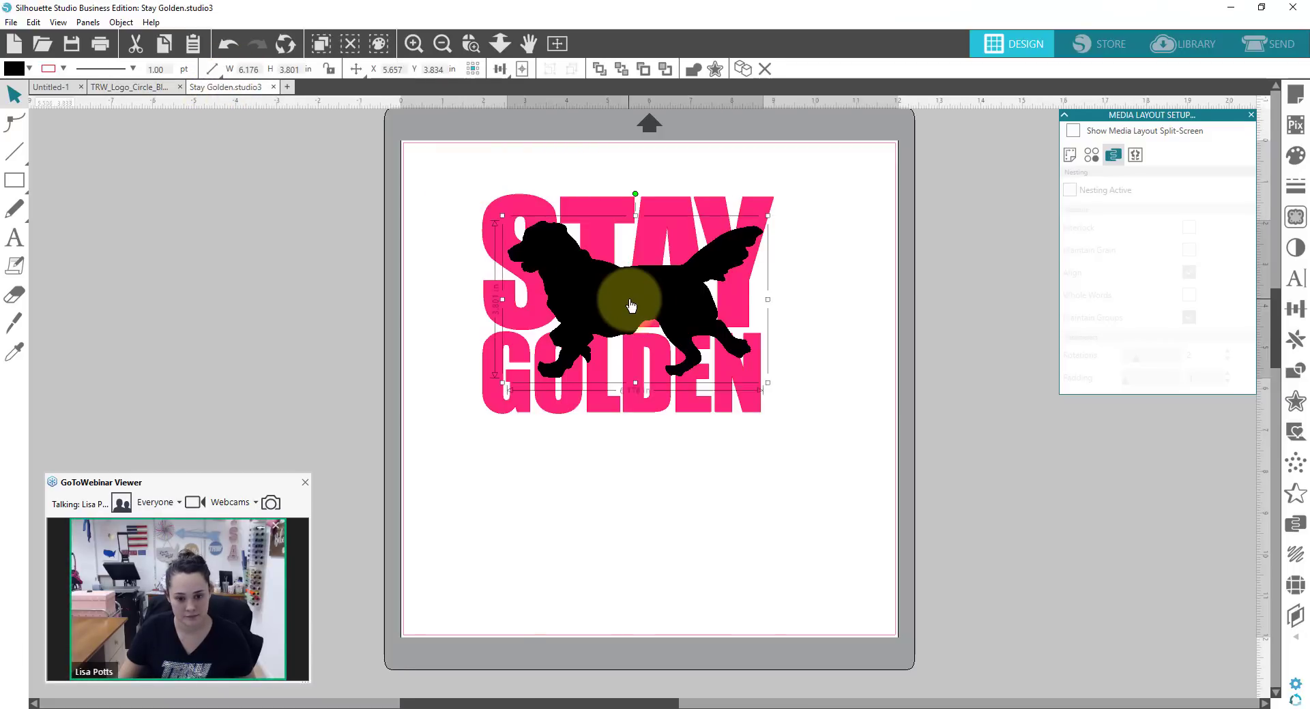
right_click(630, 300)
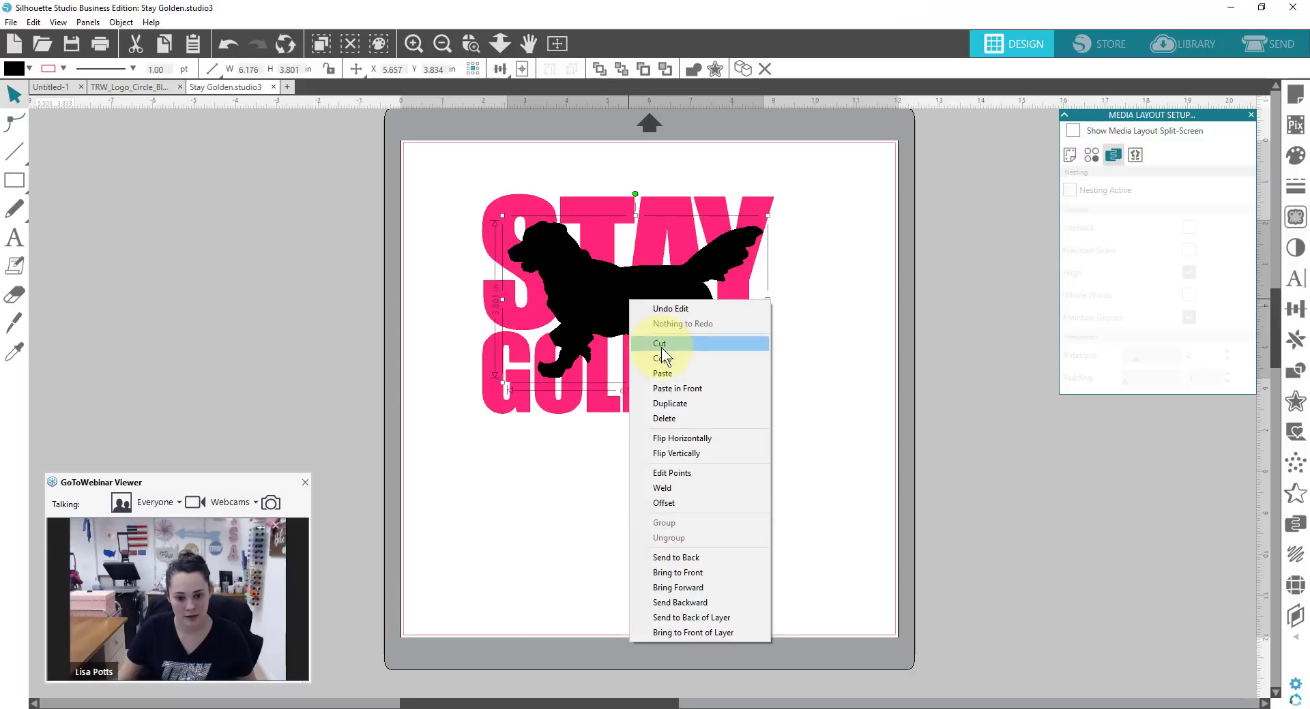
click(659, 359)
click(112, 86)
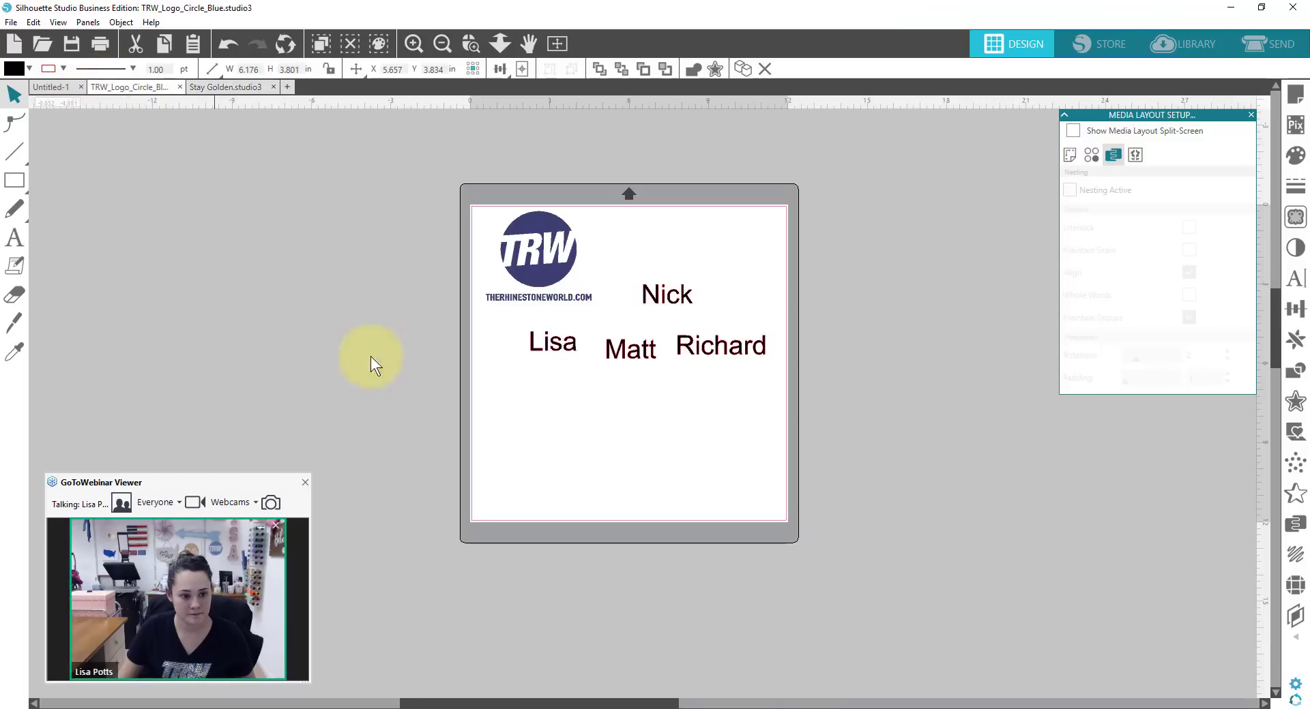
key(ctrl+v)
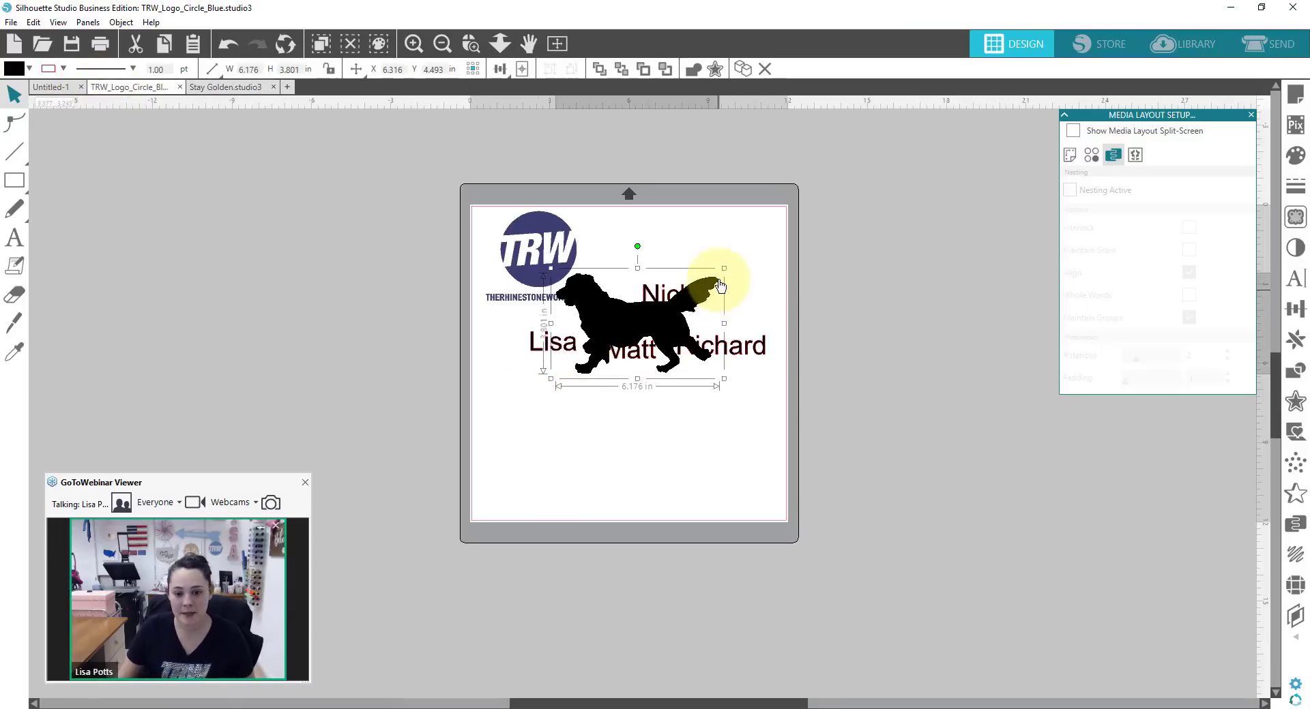
Scale the dog silhouette down to about two-thirds of its size and place it beside the logo, above the names
drag(725, 274, 677, 297)
drag(646, 337, 714, 258)
click(708, 406)
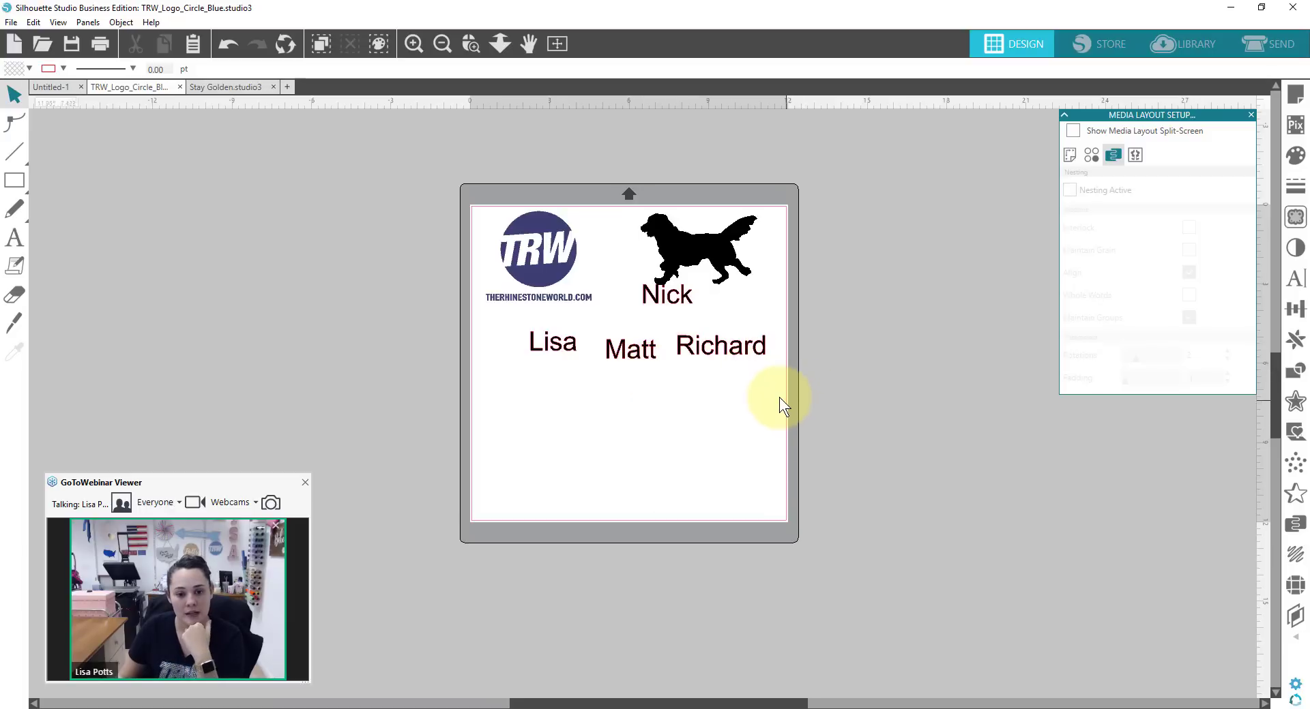
Set the page to a custom size with a width of 8 in and a height of 6 in
click(1291, 101)
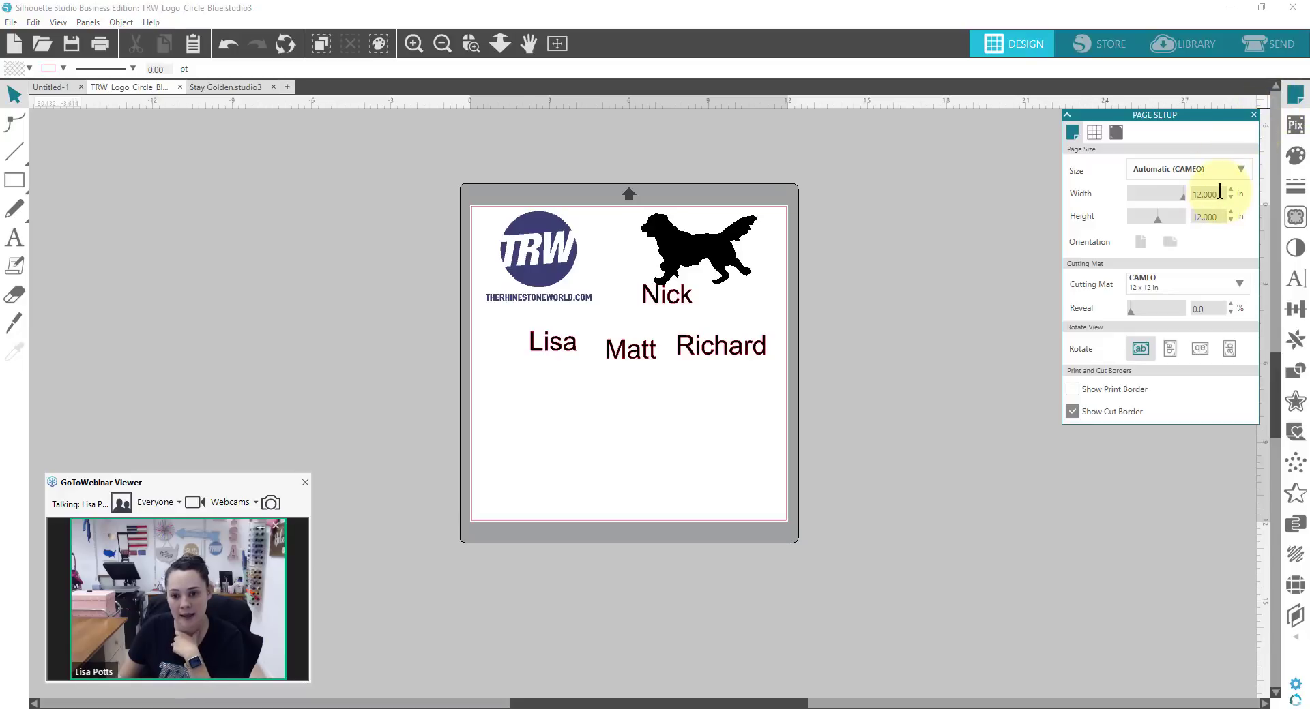
double_click(1220, 194)
text(8)
key(Return)
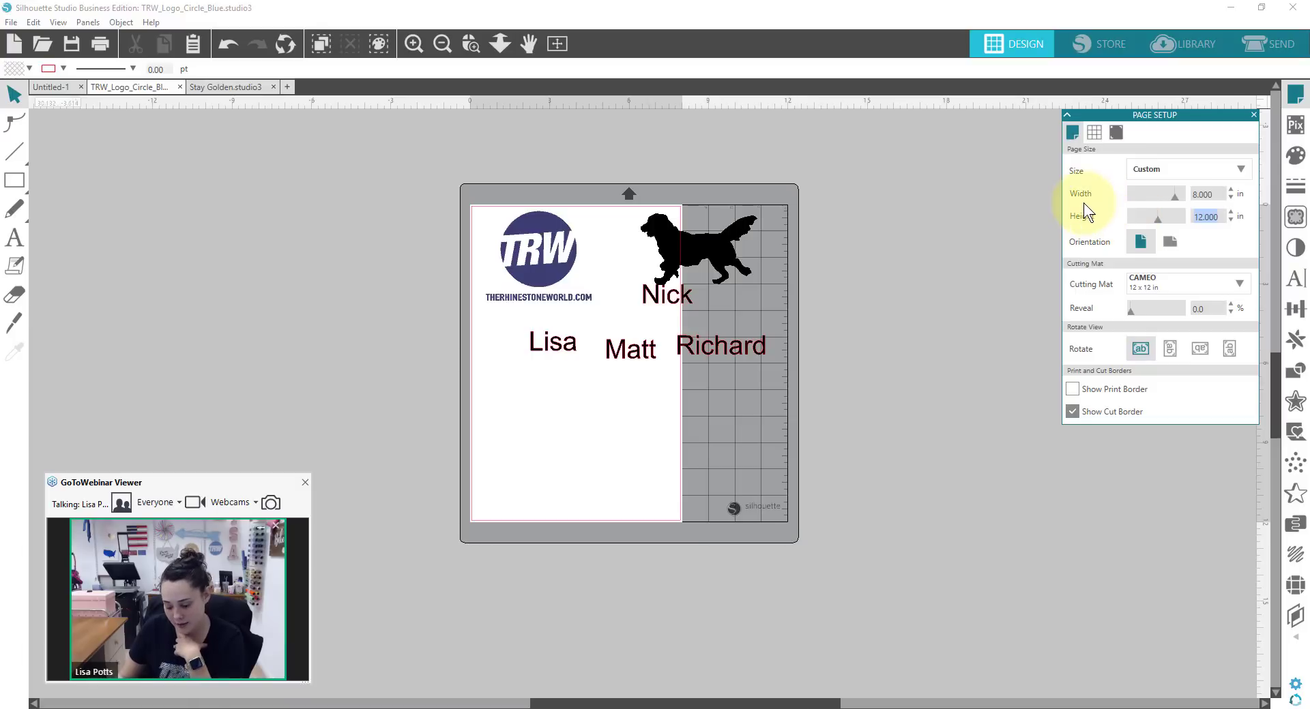
text(9)
key(Return)
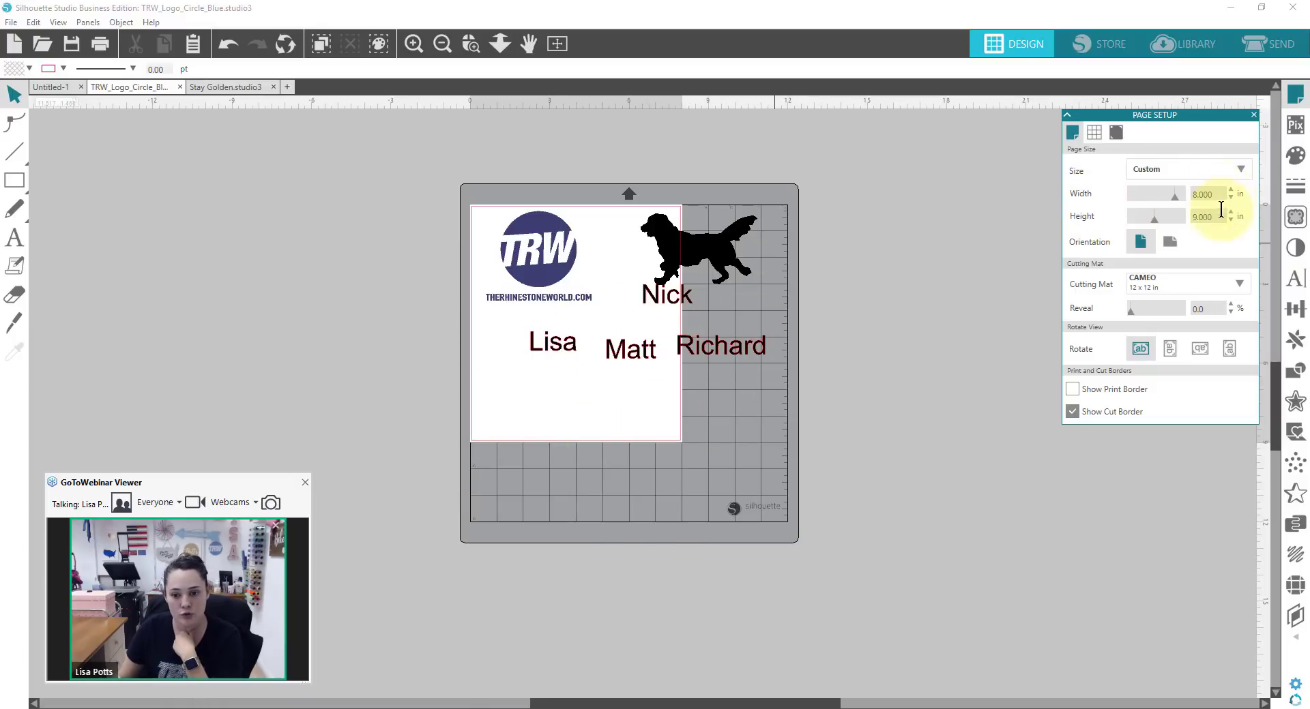
text(6)
key(Return)
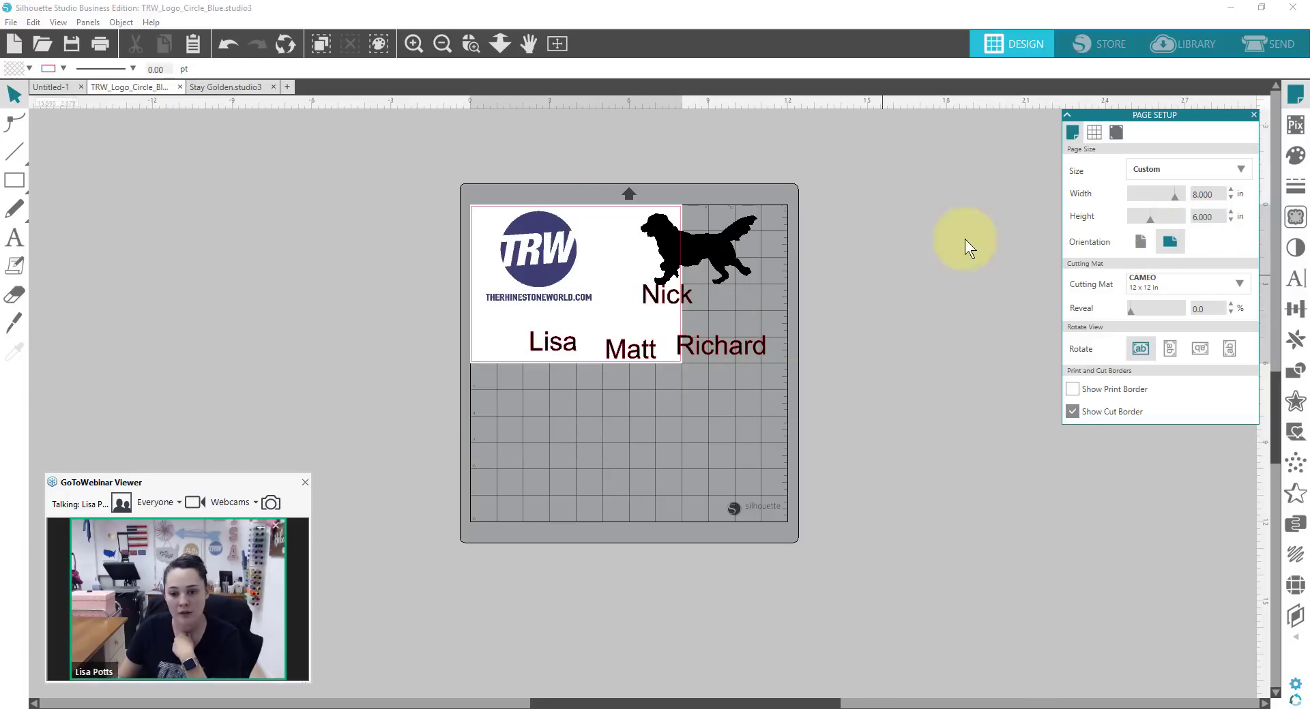
Select the logo, the dog and all names, and set the design page nesting padding to 5
drag(433, 161, 832, 425)
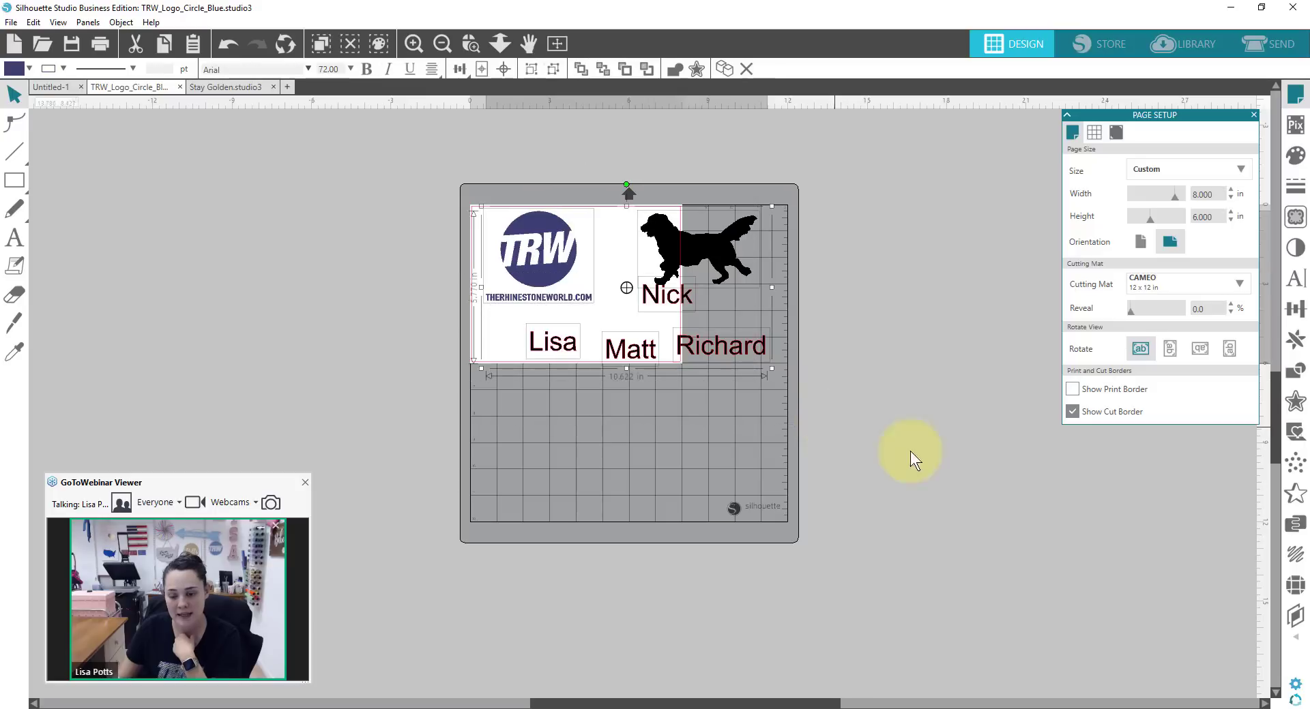
click(1294, 525)
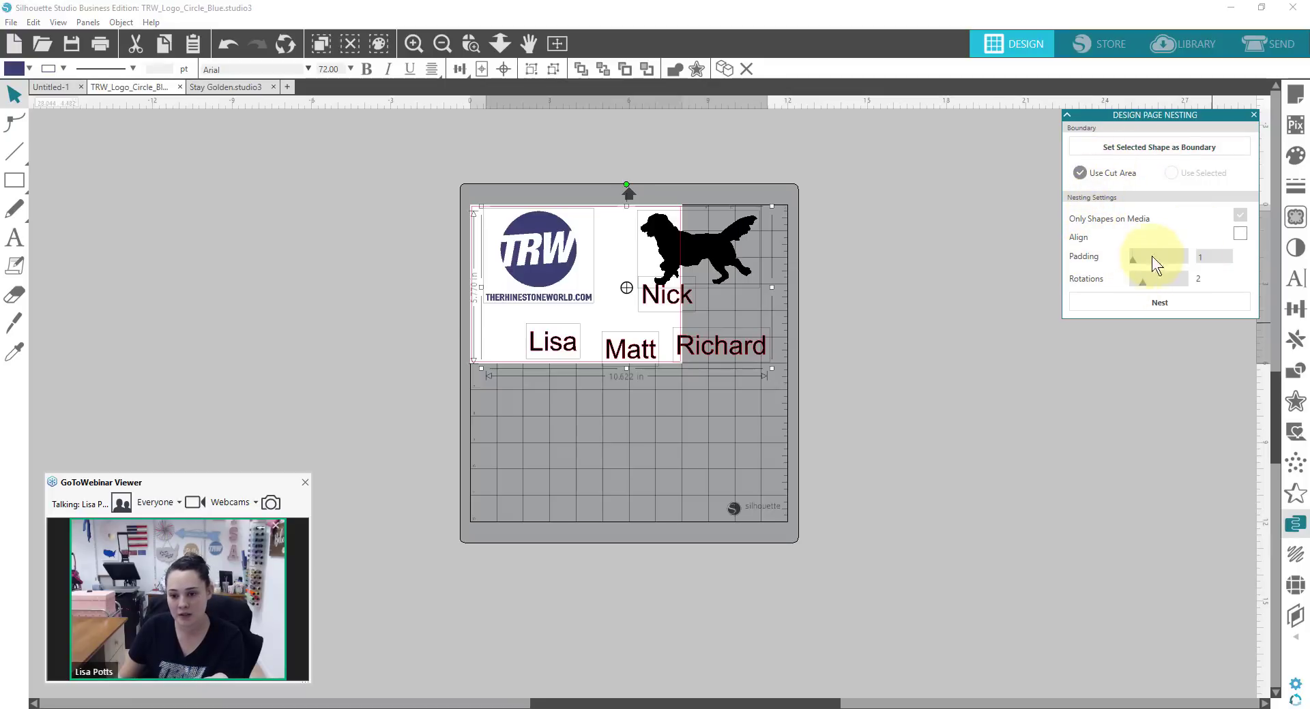
click(1207, 256)
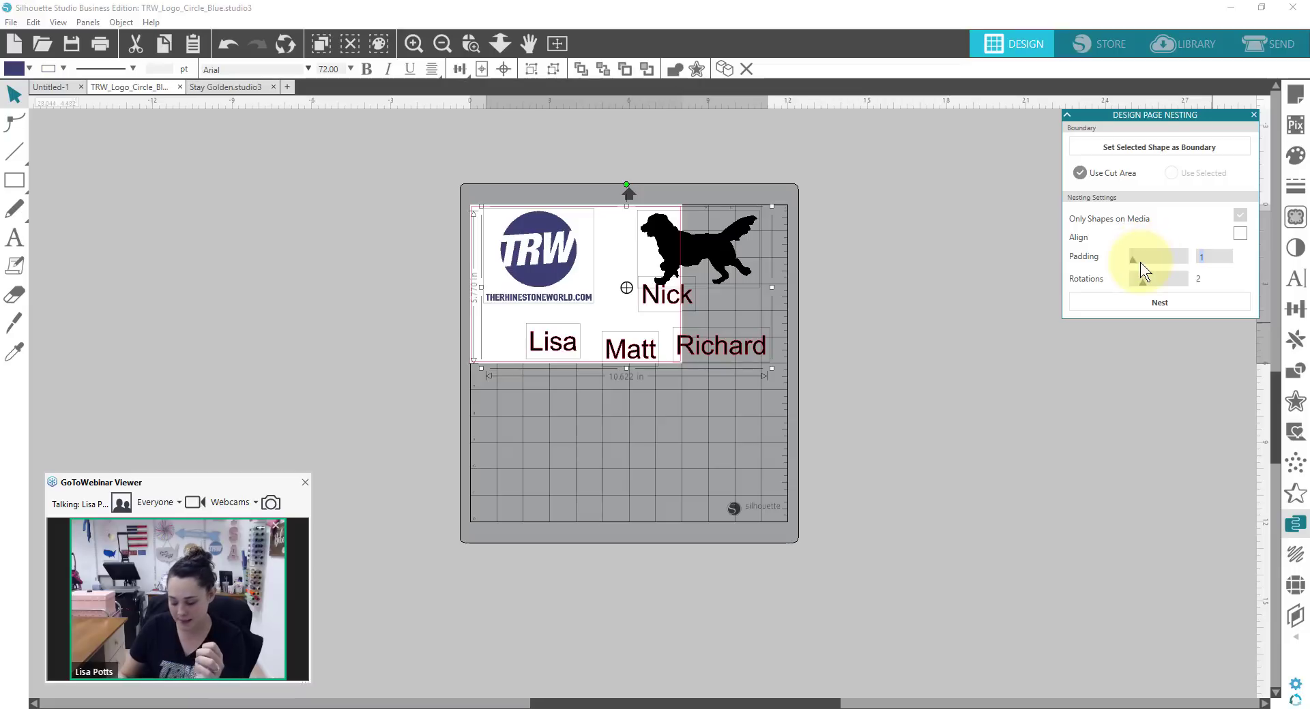
text(5)
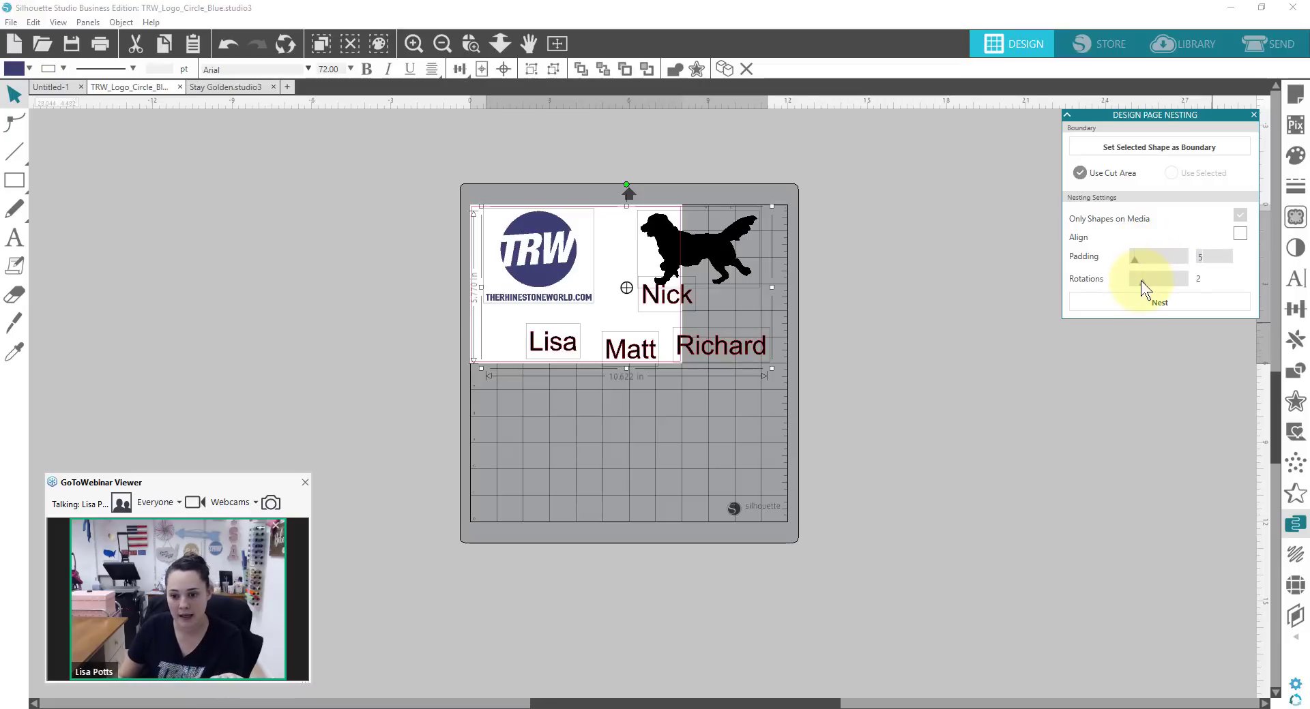
Set the design page nesting rotations to 16, nest the selected designs on the page and inspect the overlapping pieces
drag(1141, 280, 1194, 295)
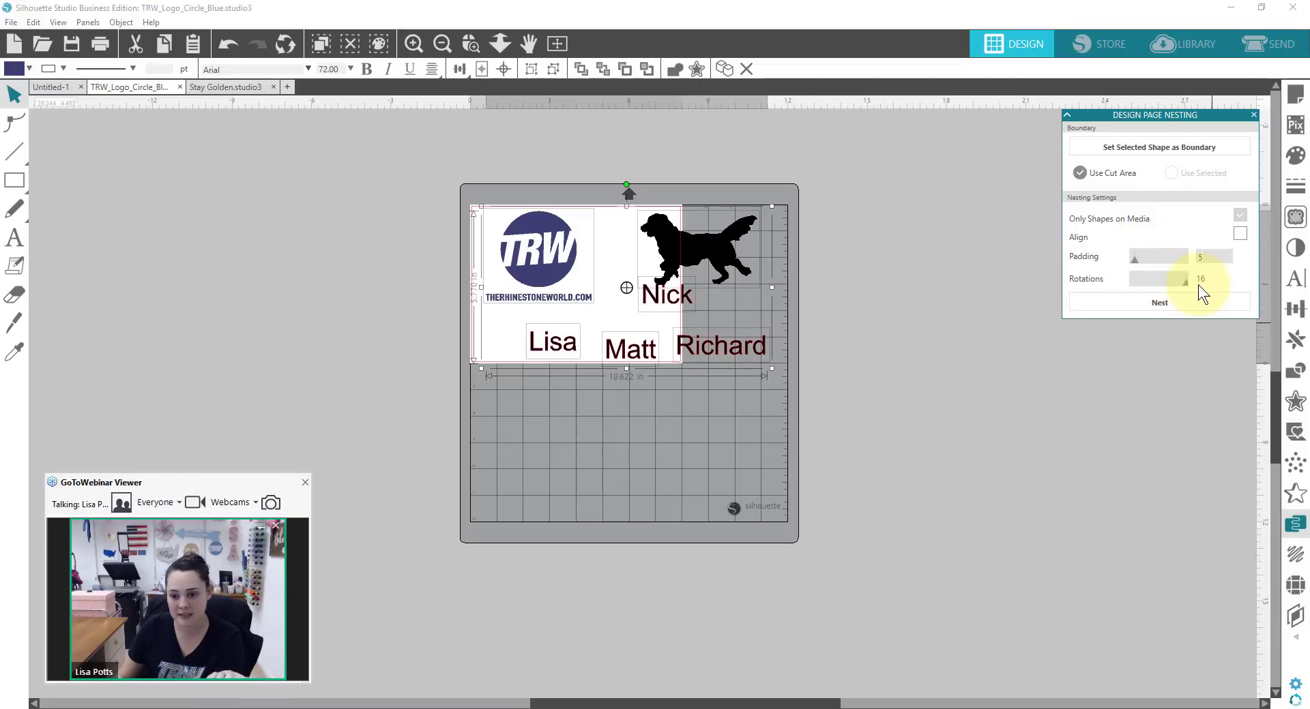
click(1146, 303)
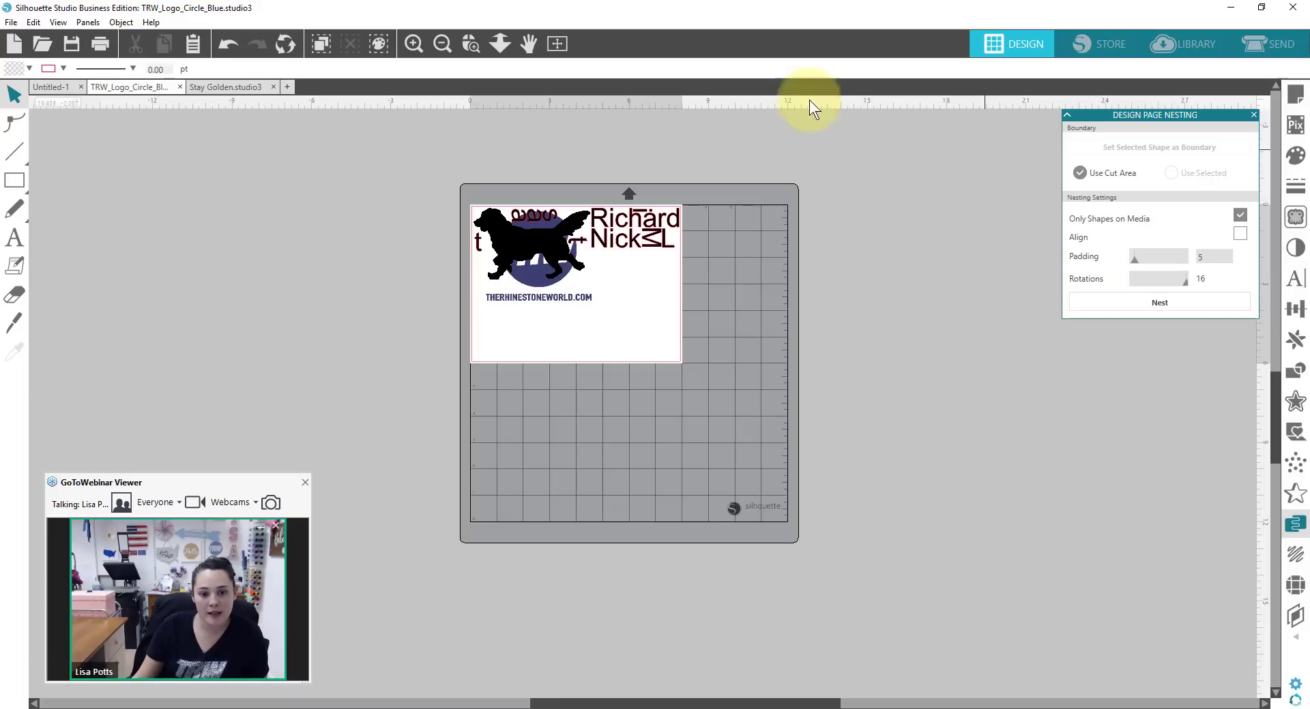
click(470, 48)
drag(454, 181, 725, 356)
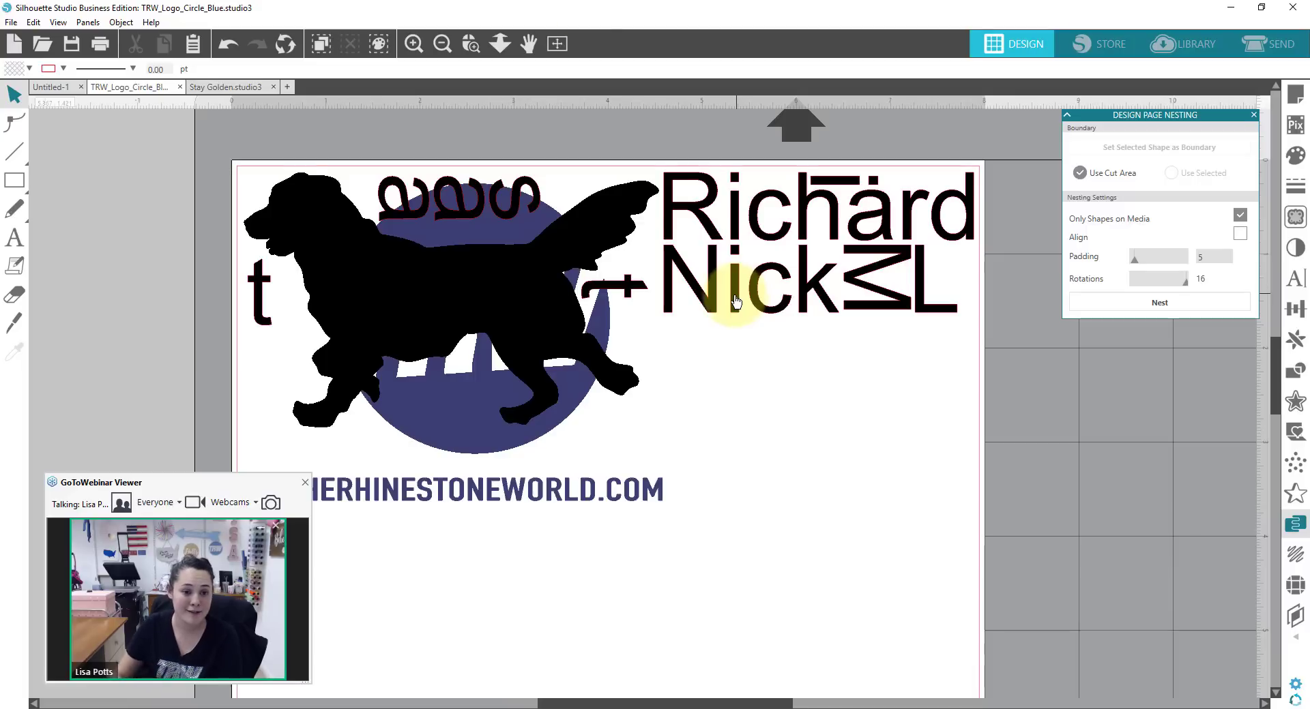
click(555, 43)
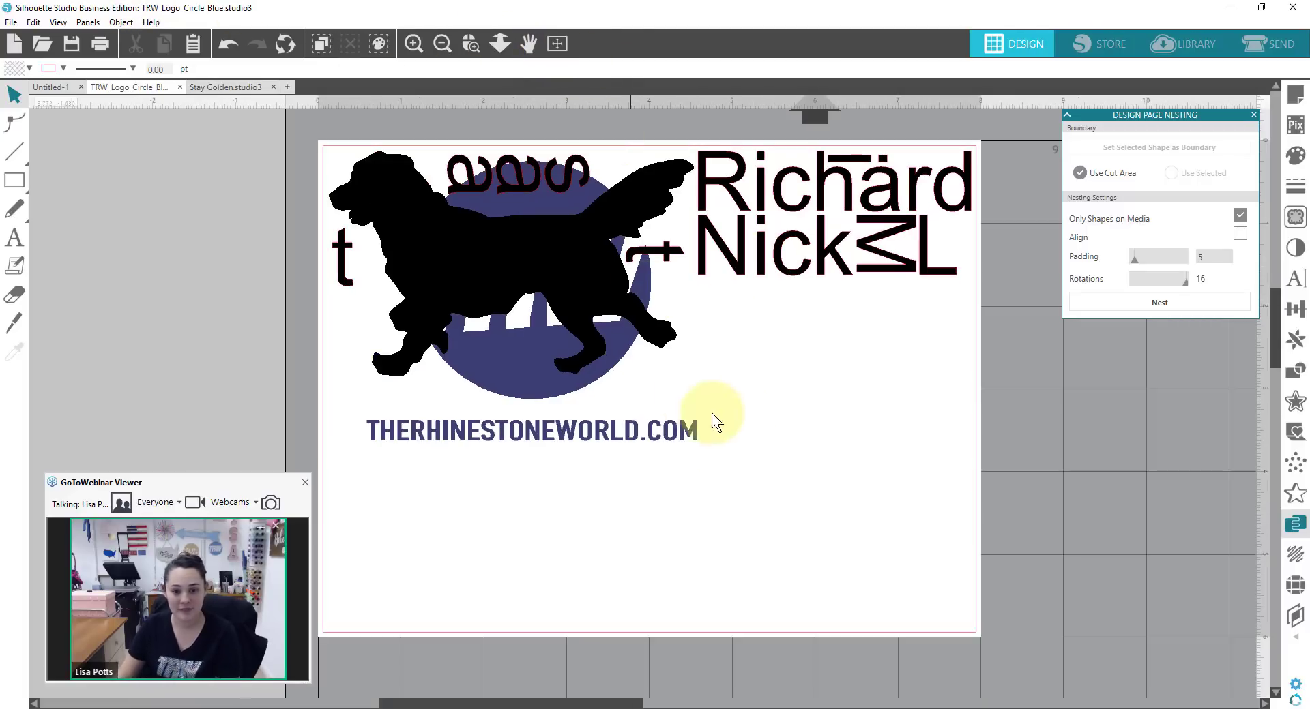
click(553, 435)
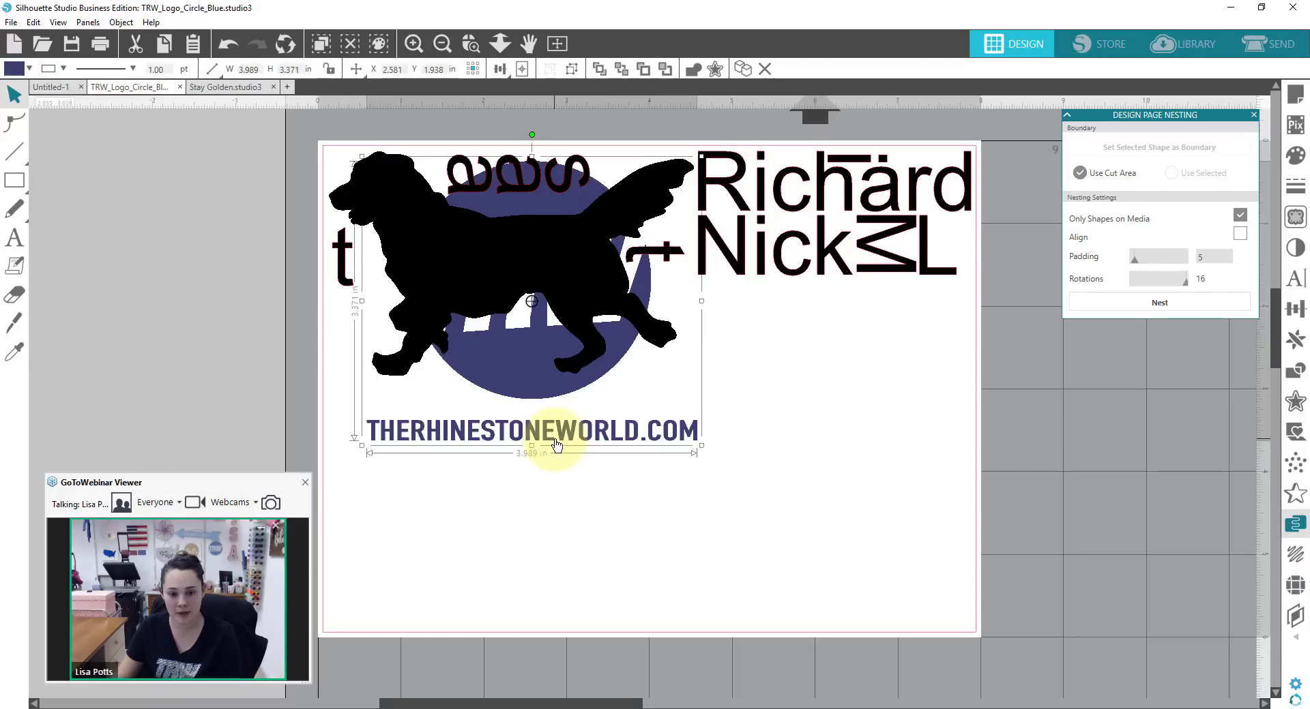
click(866, 447)
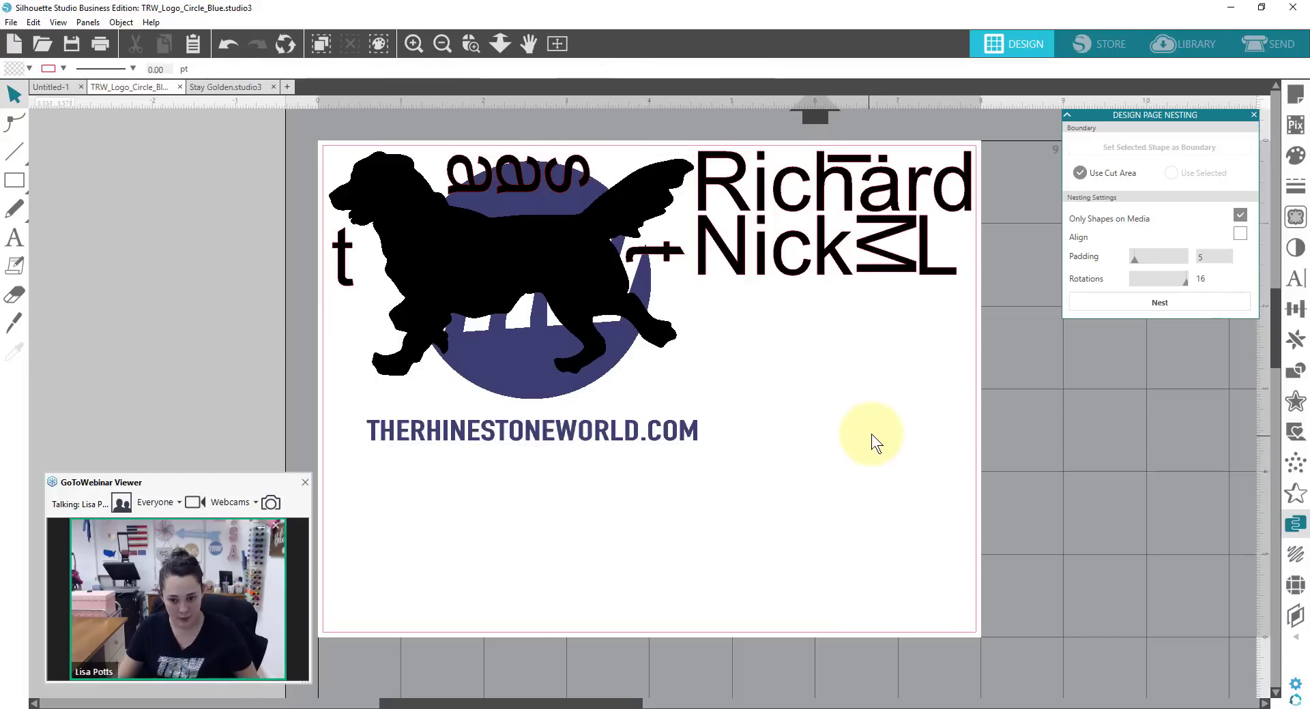
Undo the design page nesting of the logo, dog and names
key(ctrl+z)
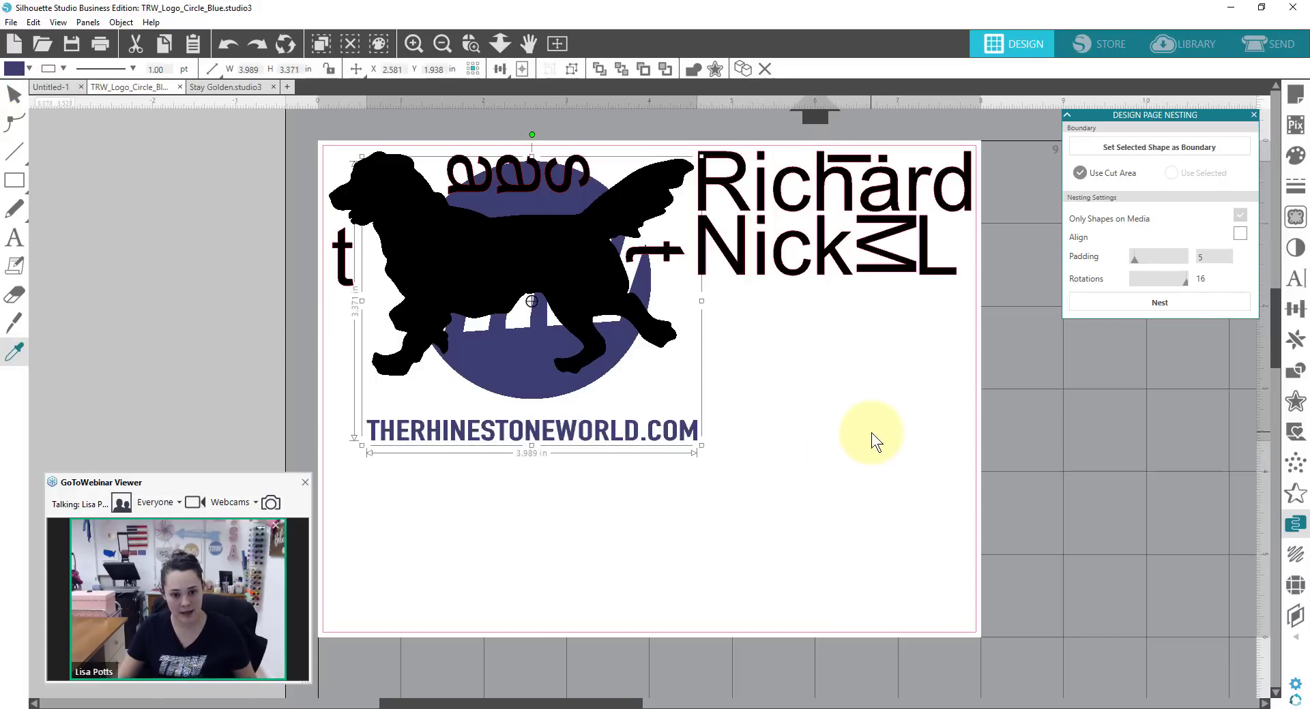
click(870, 433)
scroll(871, 433, up, 1)
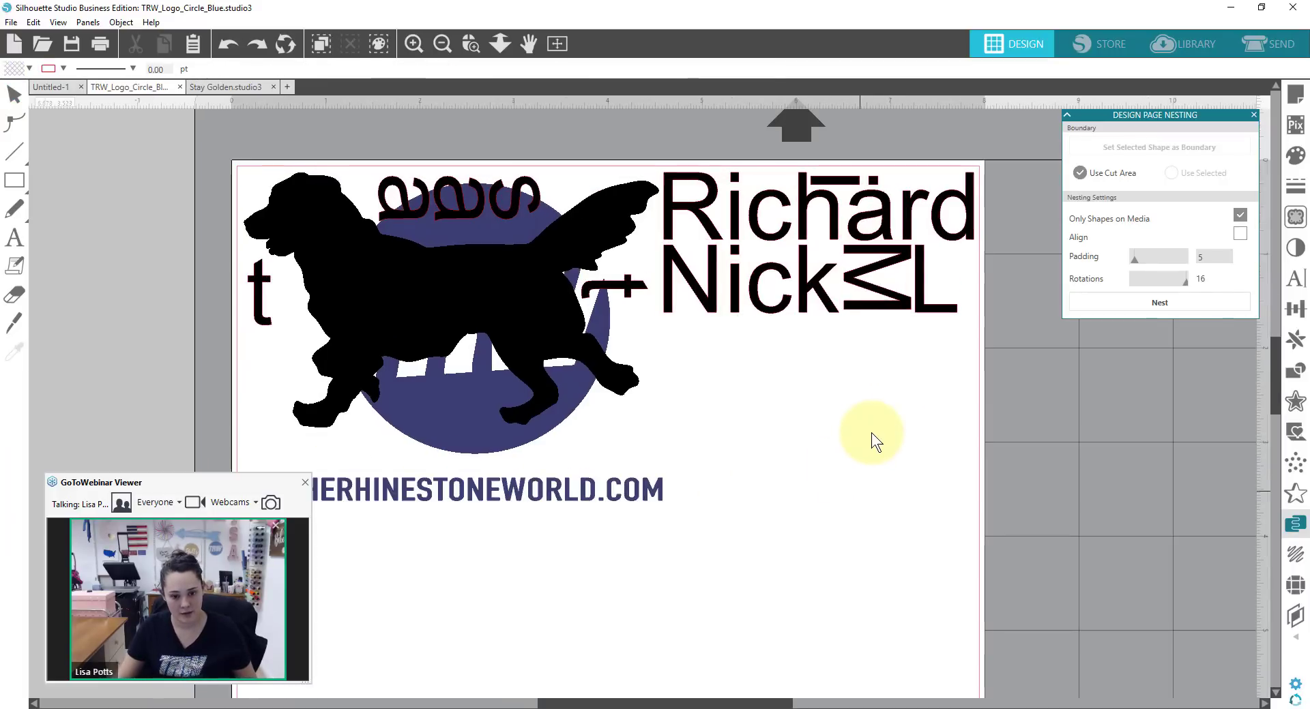
scroll(870, 433, down, 2)
key(ctrl+z)
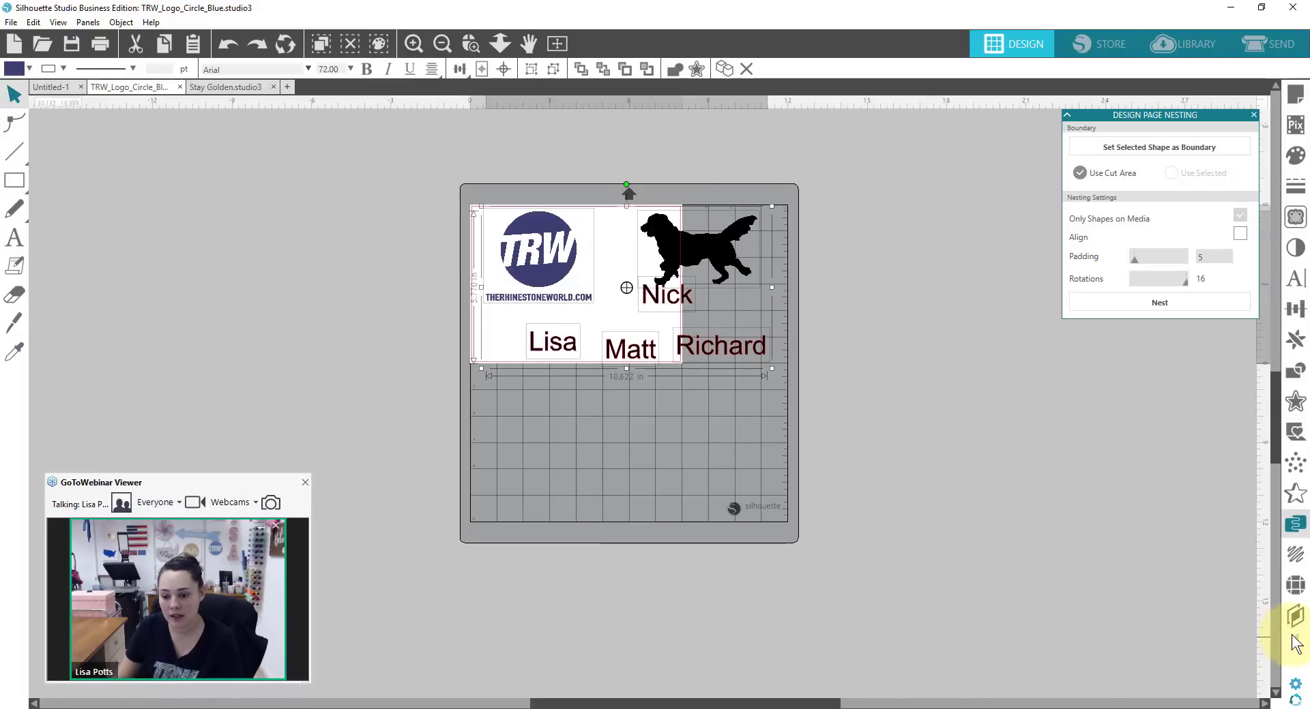
Show the media layout split-screen and activate nesting in the media layout setup
click(1258, 625)
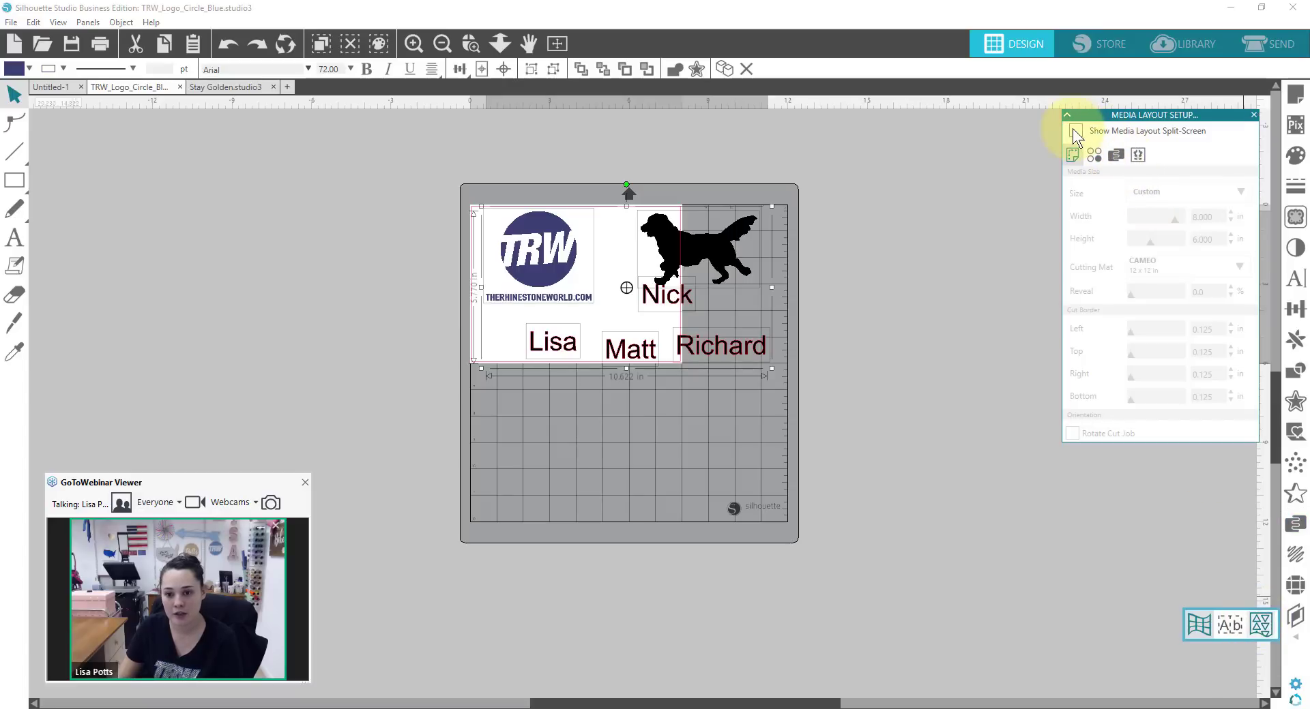
click(1075, 131)
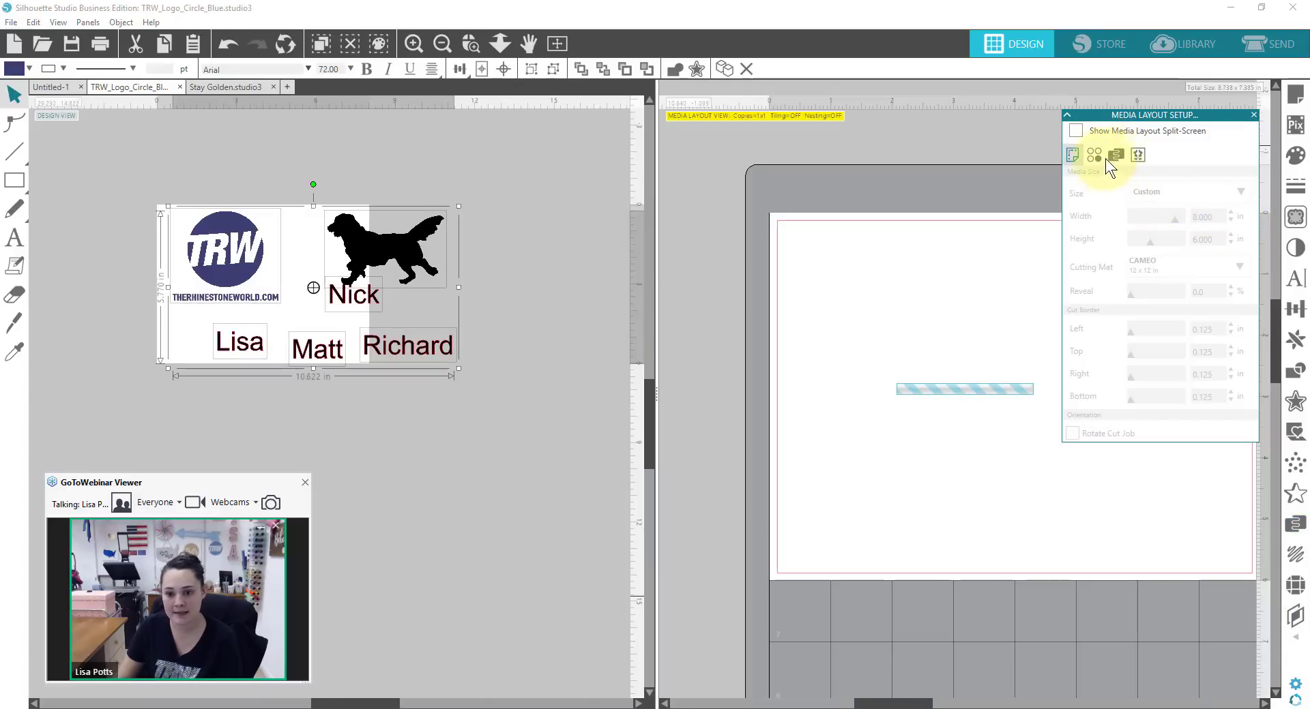
click(1116, 155)
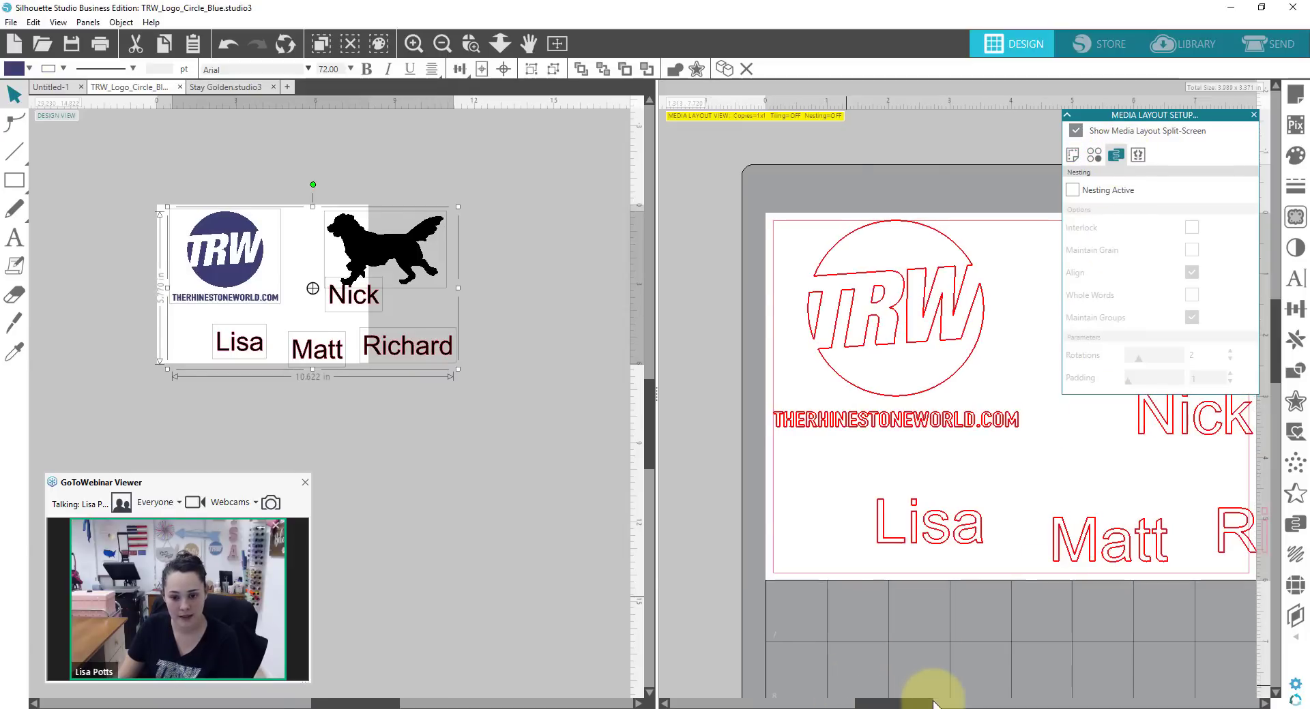
drag(933, 702, 880, 706)
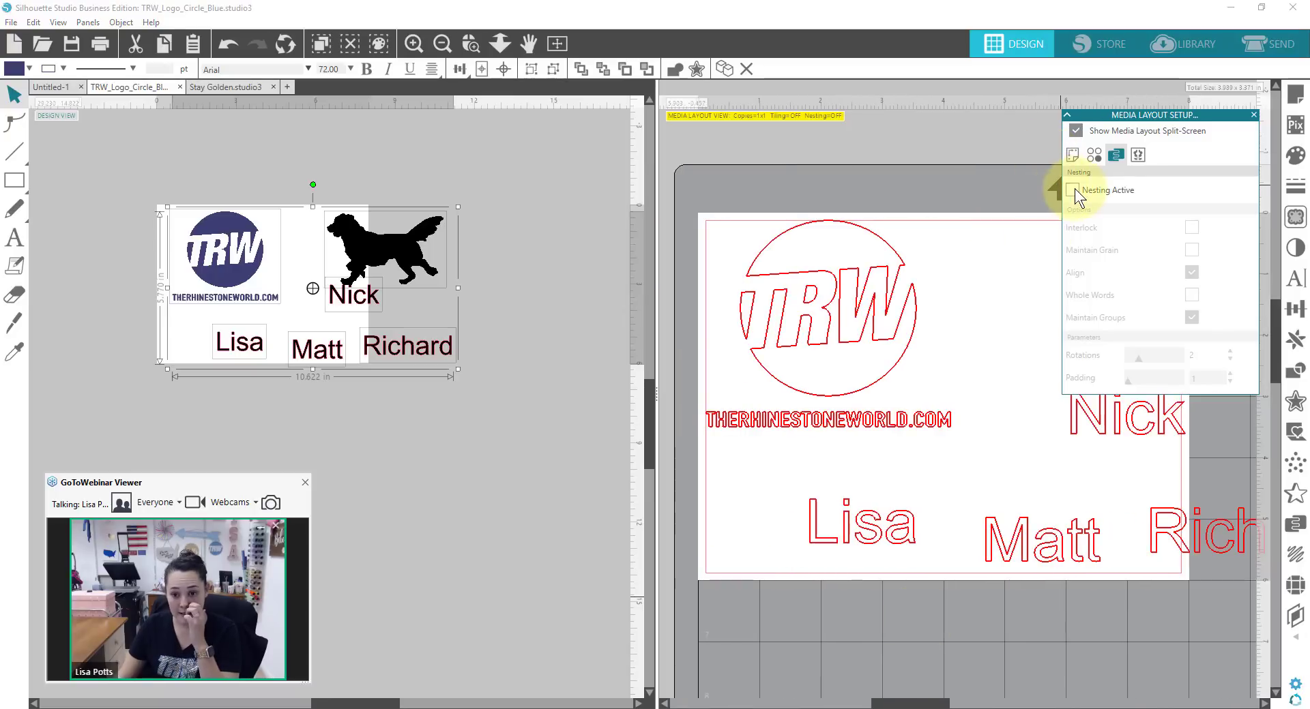
click(1073, 189)
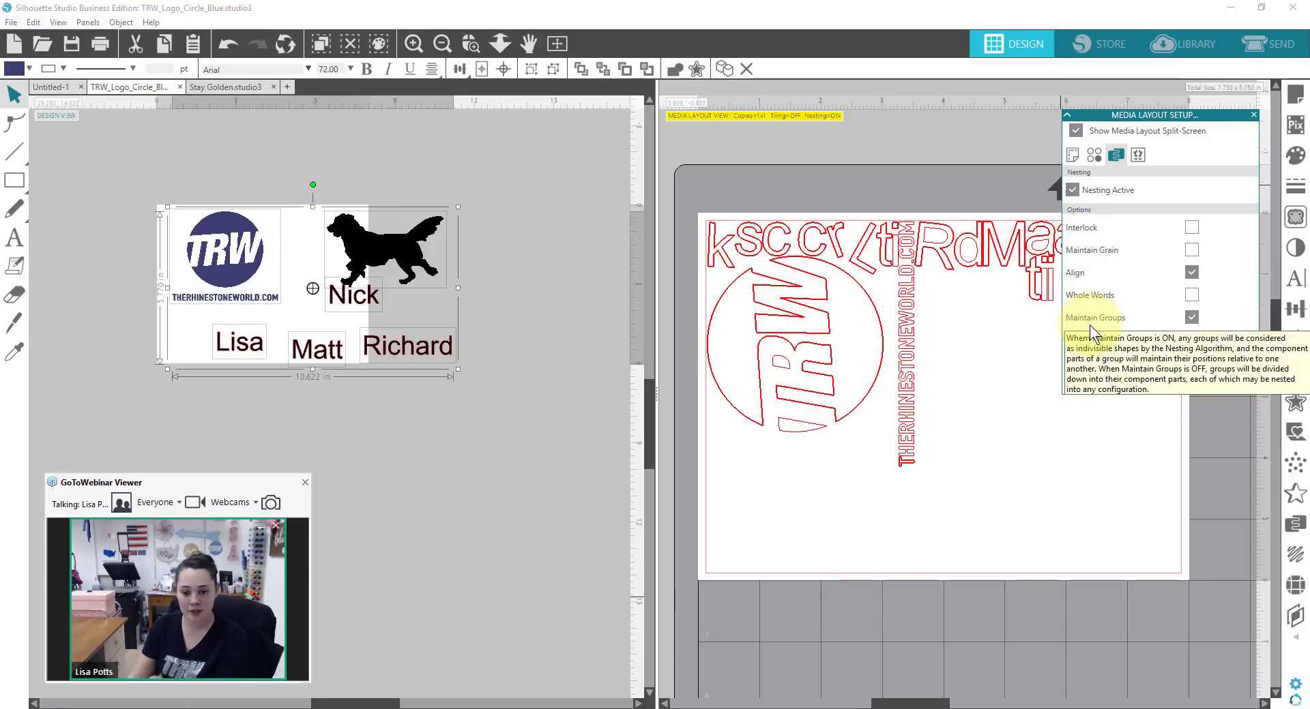
Check the nested media layout and move the dog silhouette fully onto the page, overlapping the circular logo
drag(941, 703, 1207, 685)
drag(1129, 703, 894, 706)
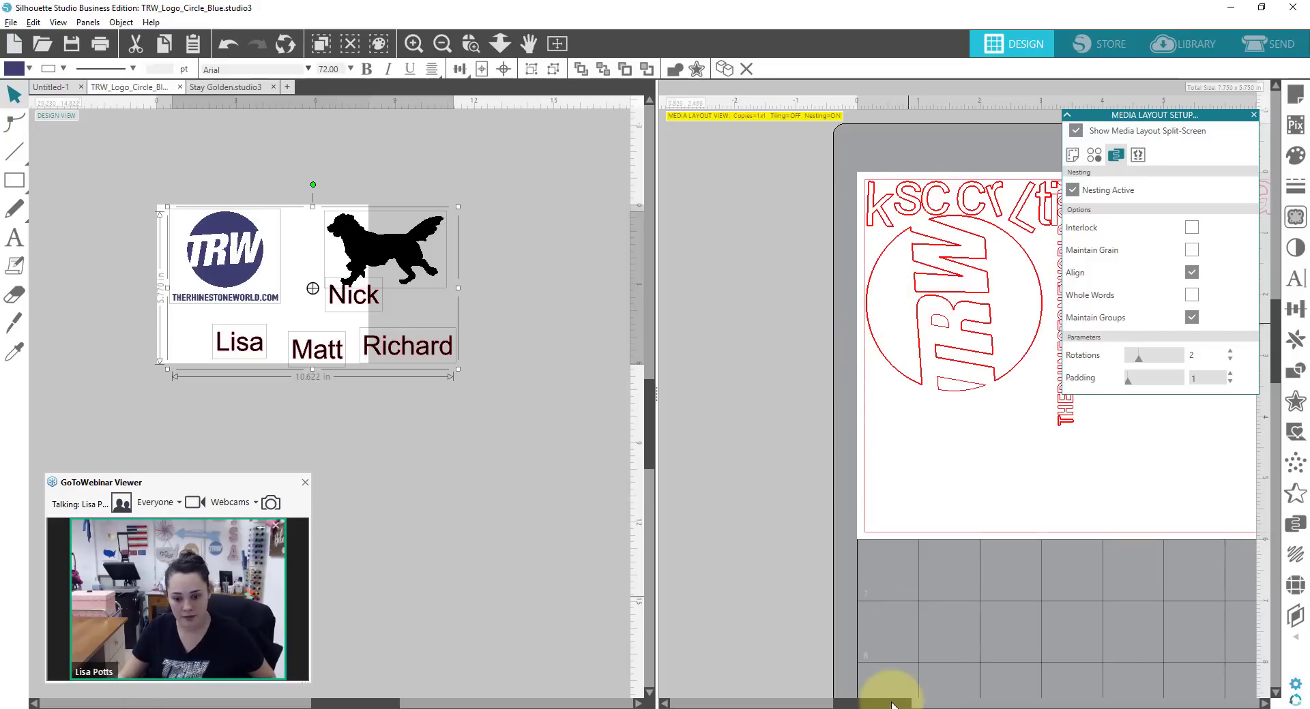
drag(891, 702, 973, 687)
click(473, 236)
drag(403, 254, 295, 266)
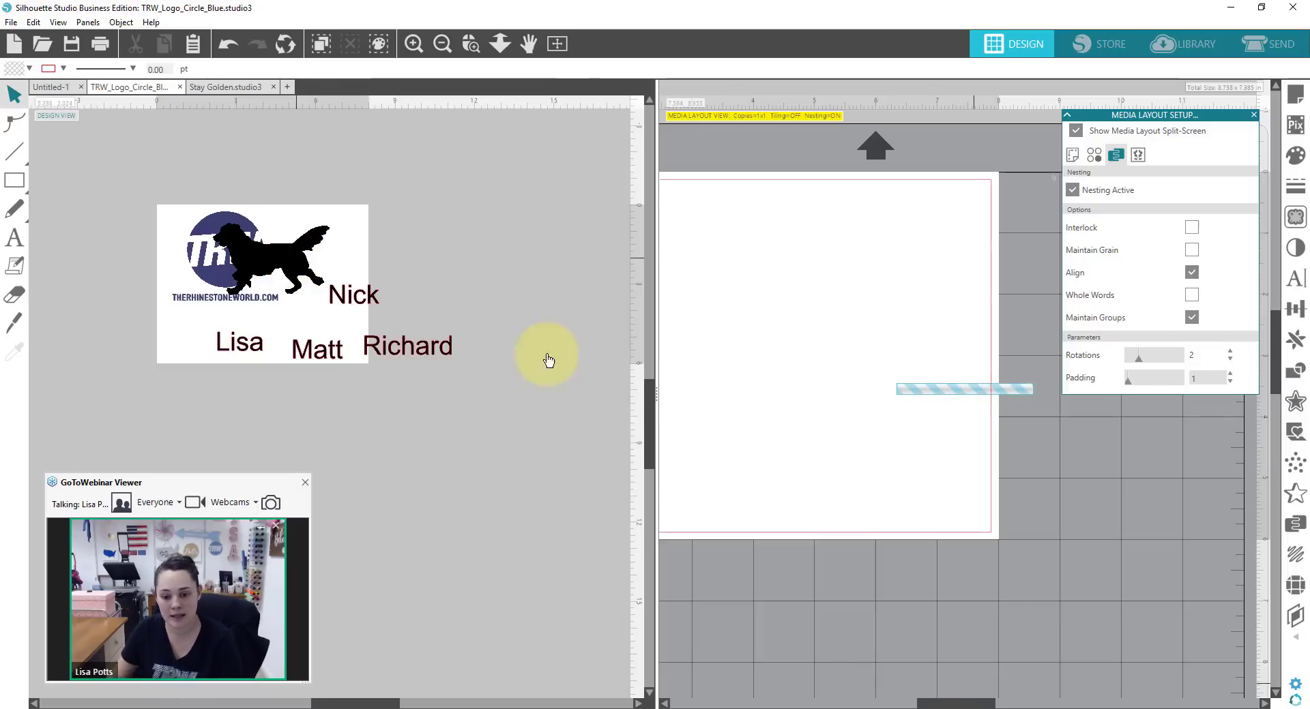
Select the dog silhouette, set it to Cut in the send settings, and return to the design workspace
click(269, 263)
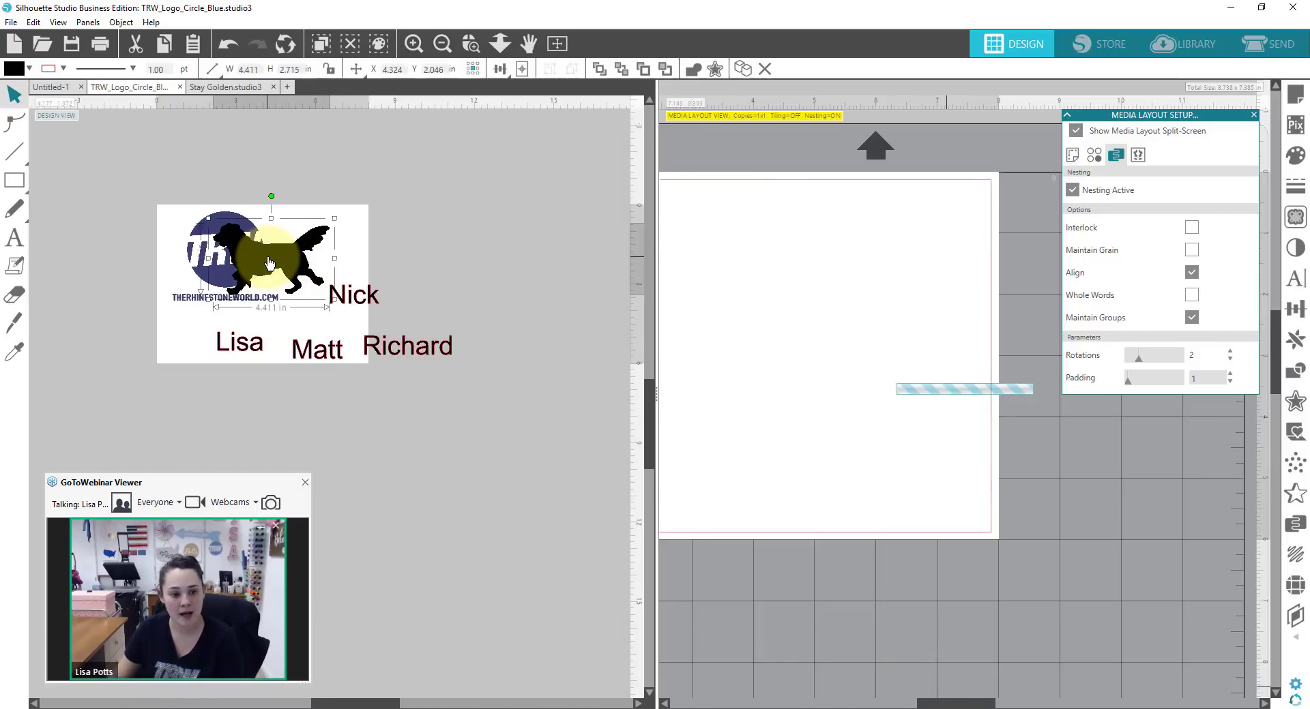
click(1262, 43)
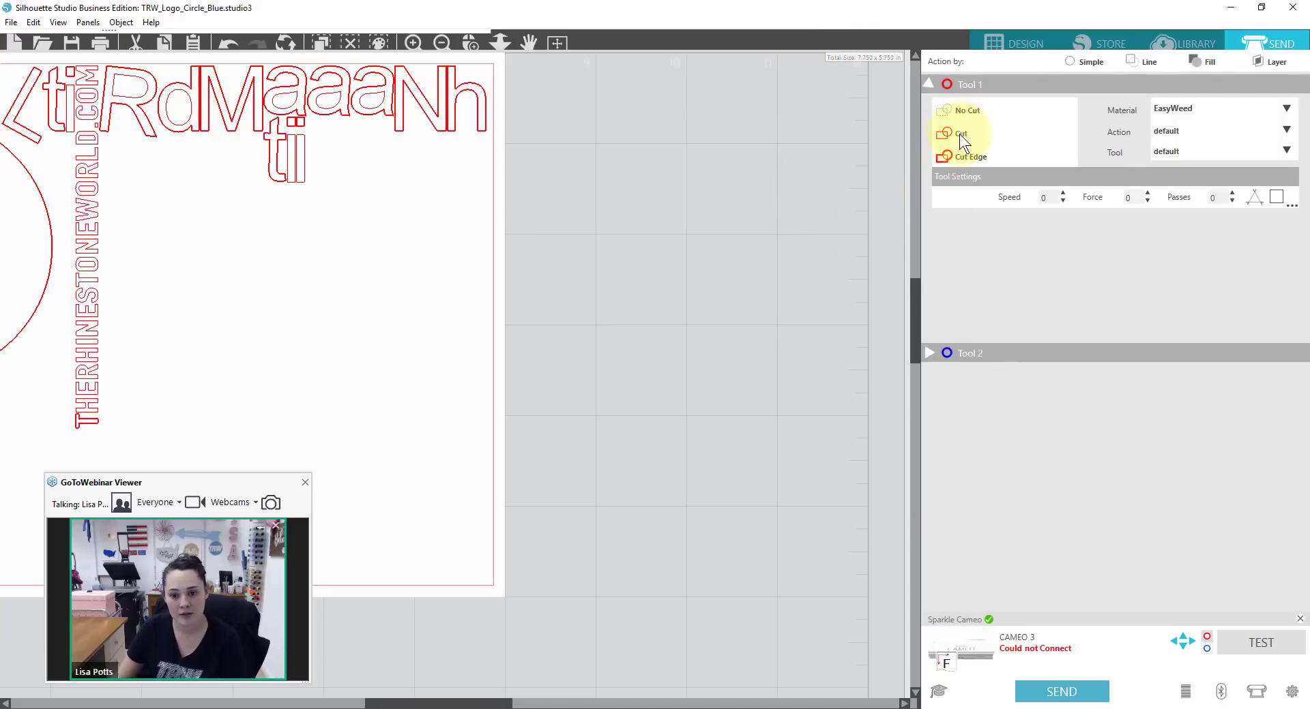
click(959, 133)
click(1022, 213)
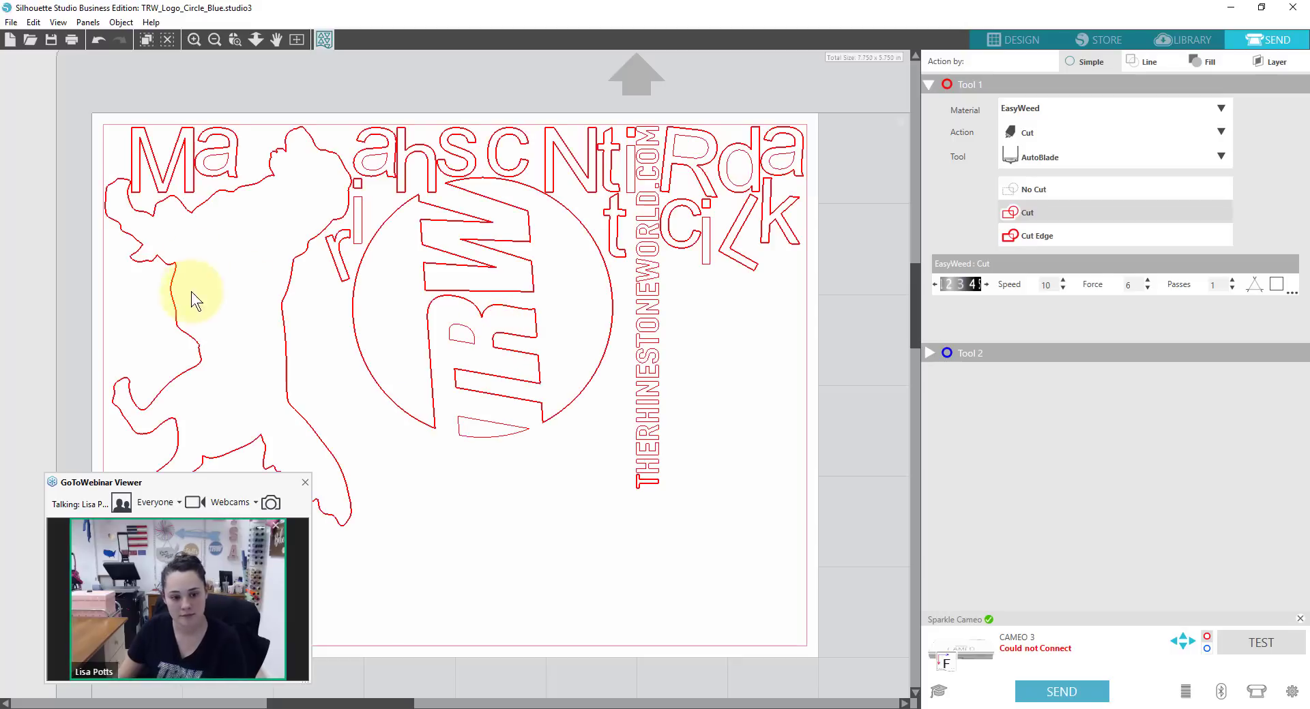
click(1025, 40)
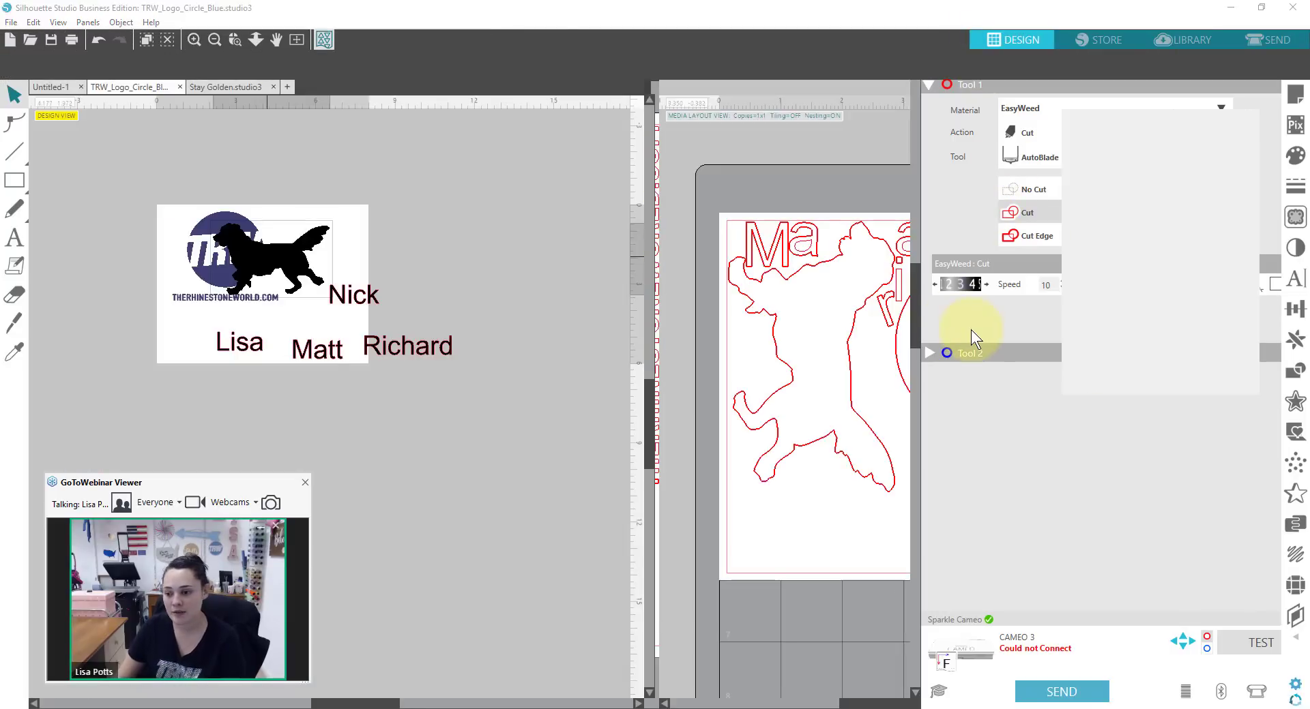
Widen the media layout view by shrinking the design view beside it
click(971, 330)
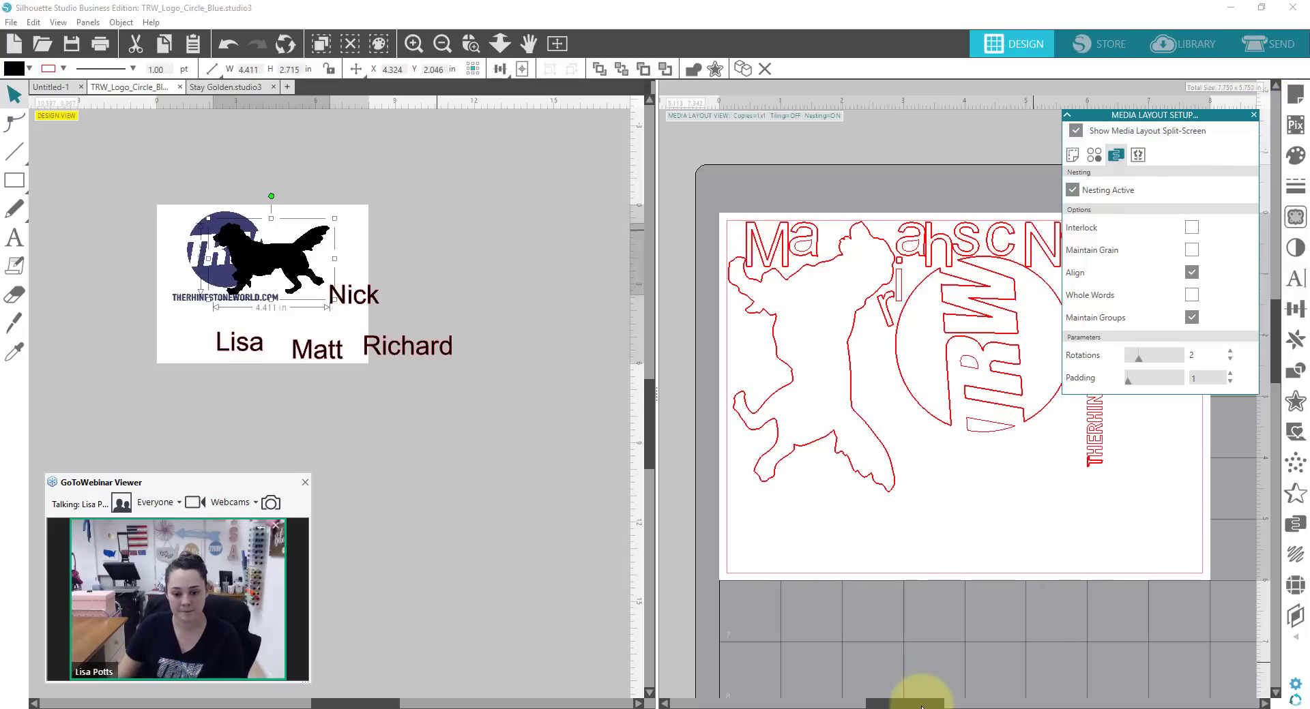
drag(915, 703, 944, 705)
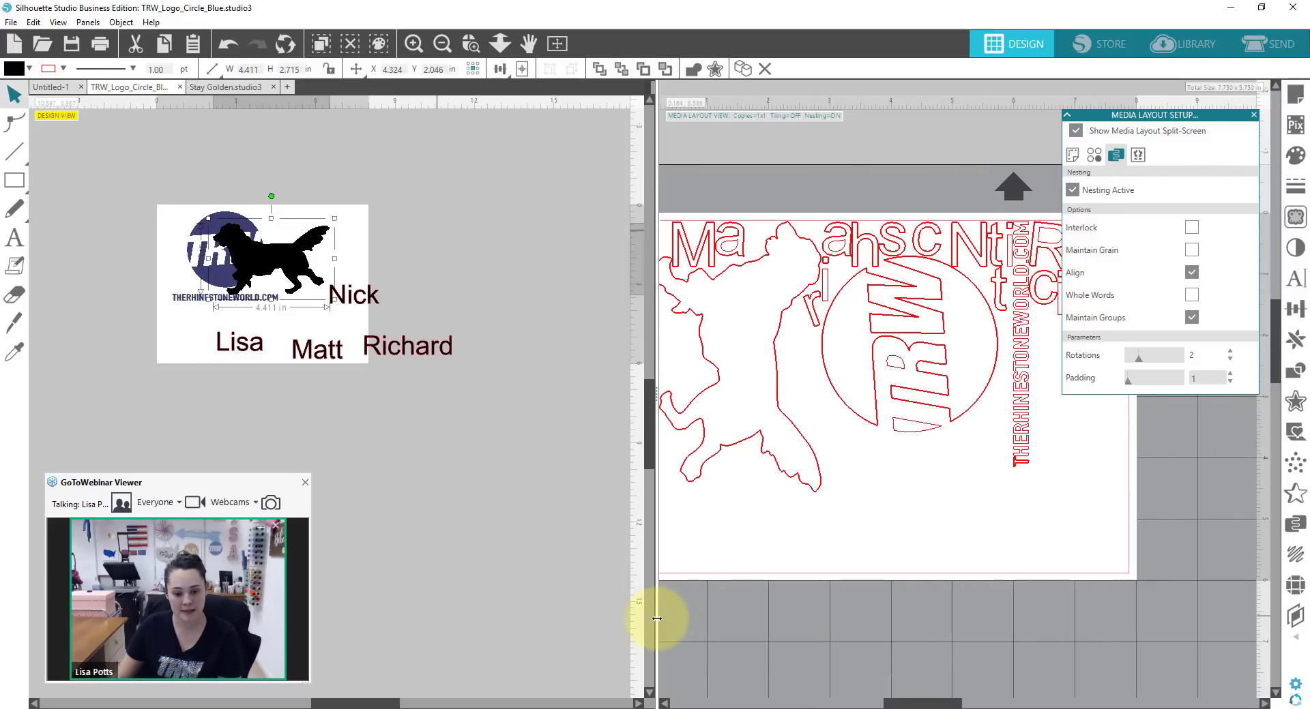
drag(657, 620, 472, 618)
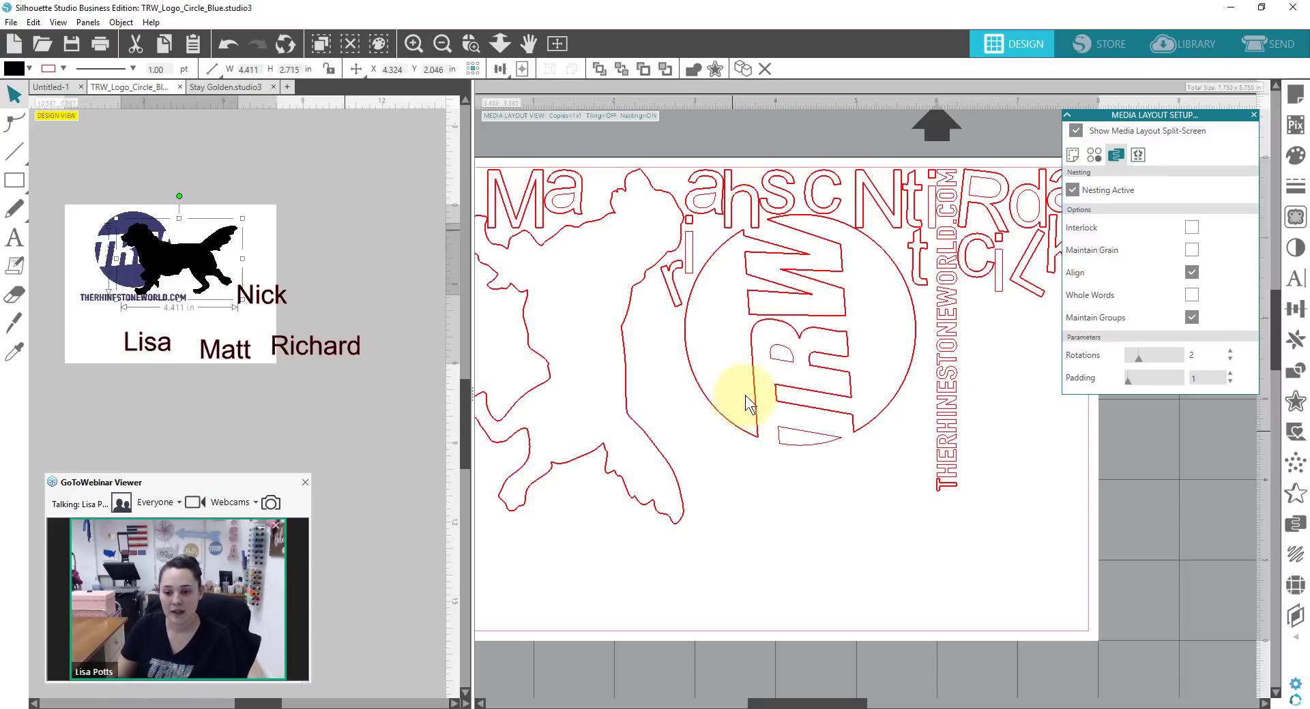
Try the Interlock and Maintain Grain nesting options one after the other, turning each off again after viewing its layout
click(1193, 228)
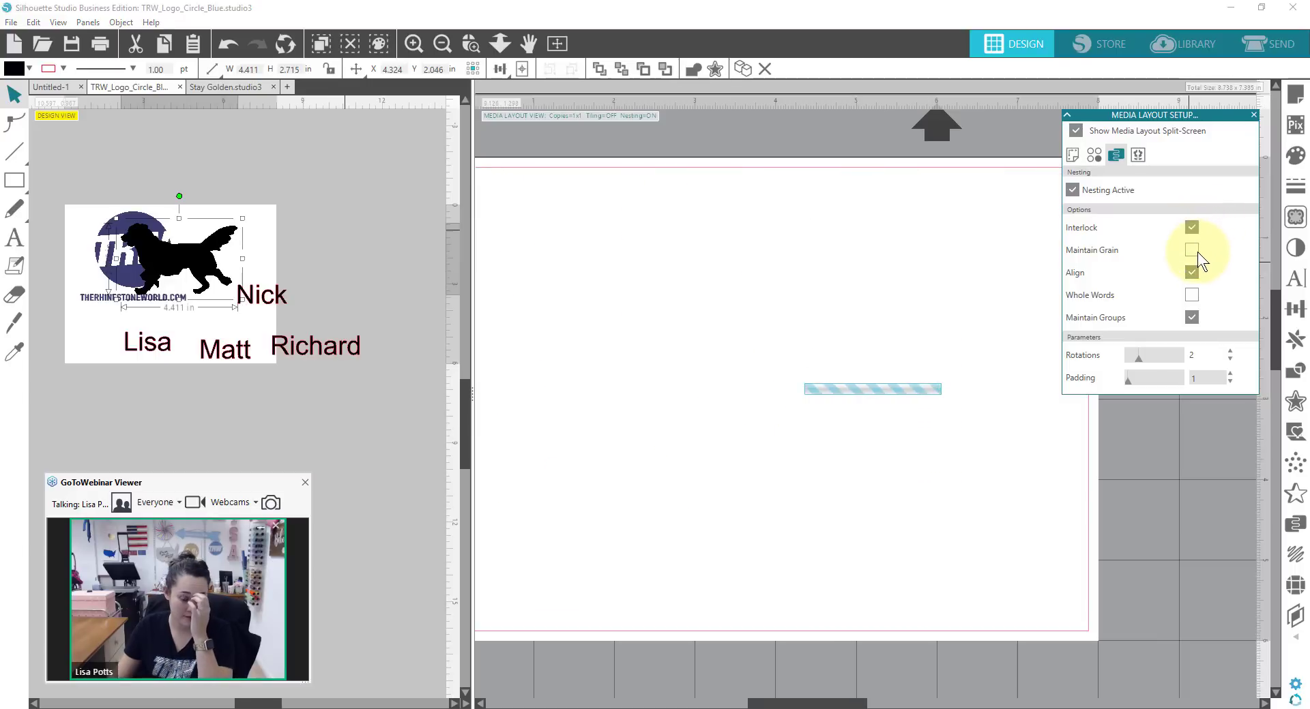
mouse_move(1197, 252)
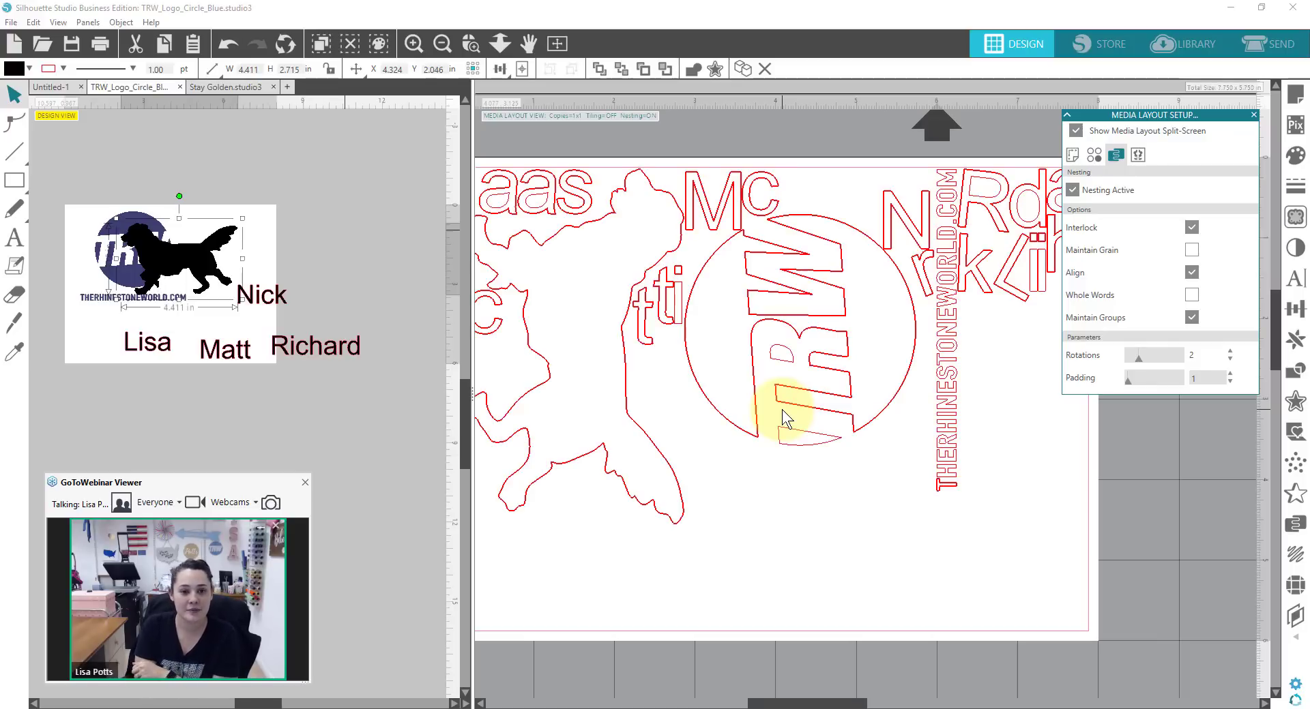
click(1193, 222)
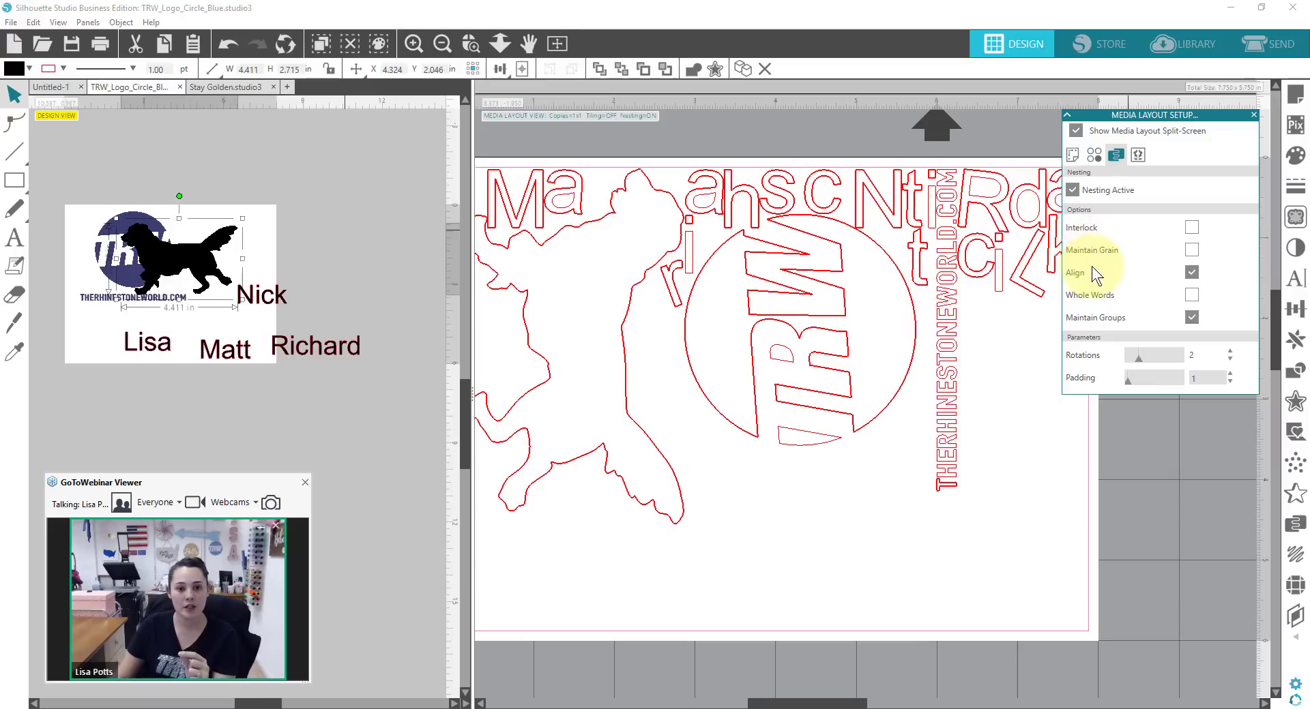
mouse_move(1090, 266)
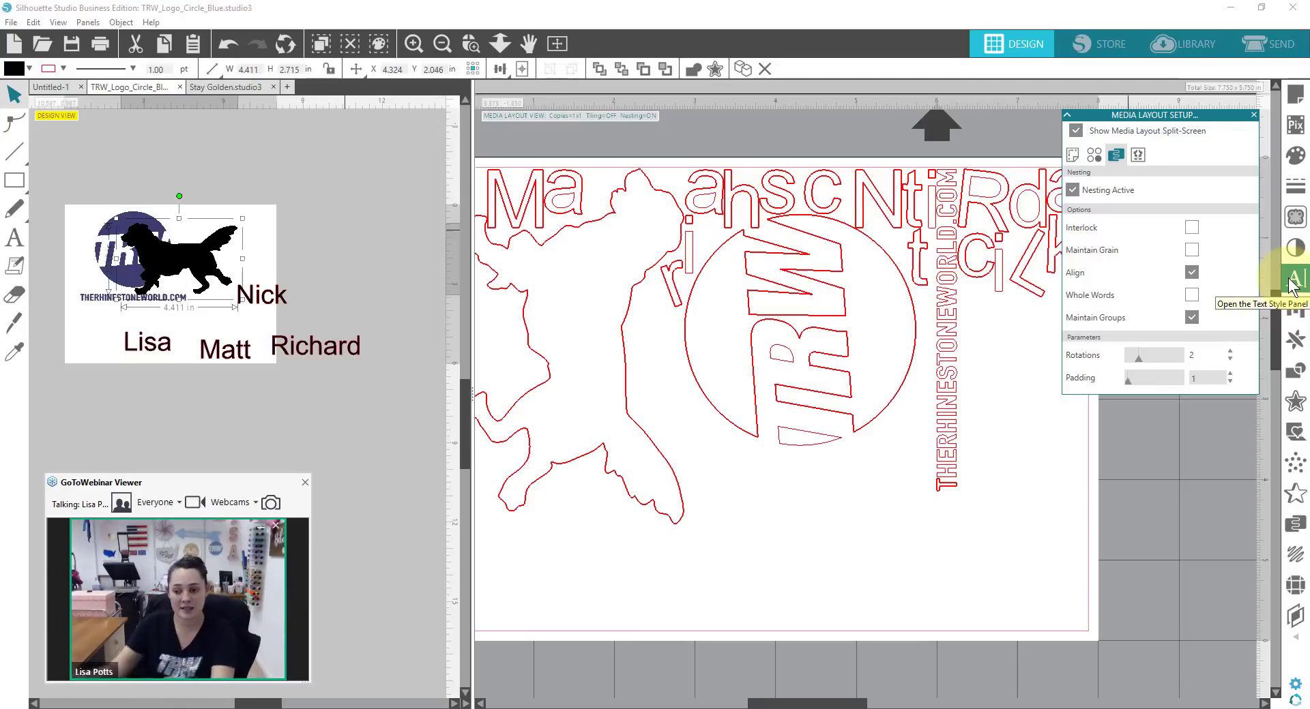
click(1191, 251)
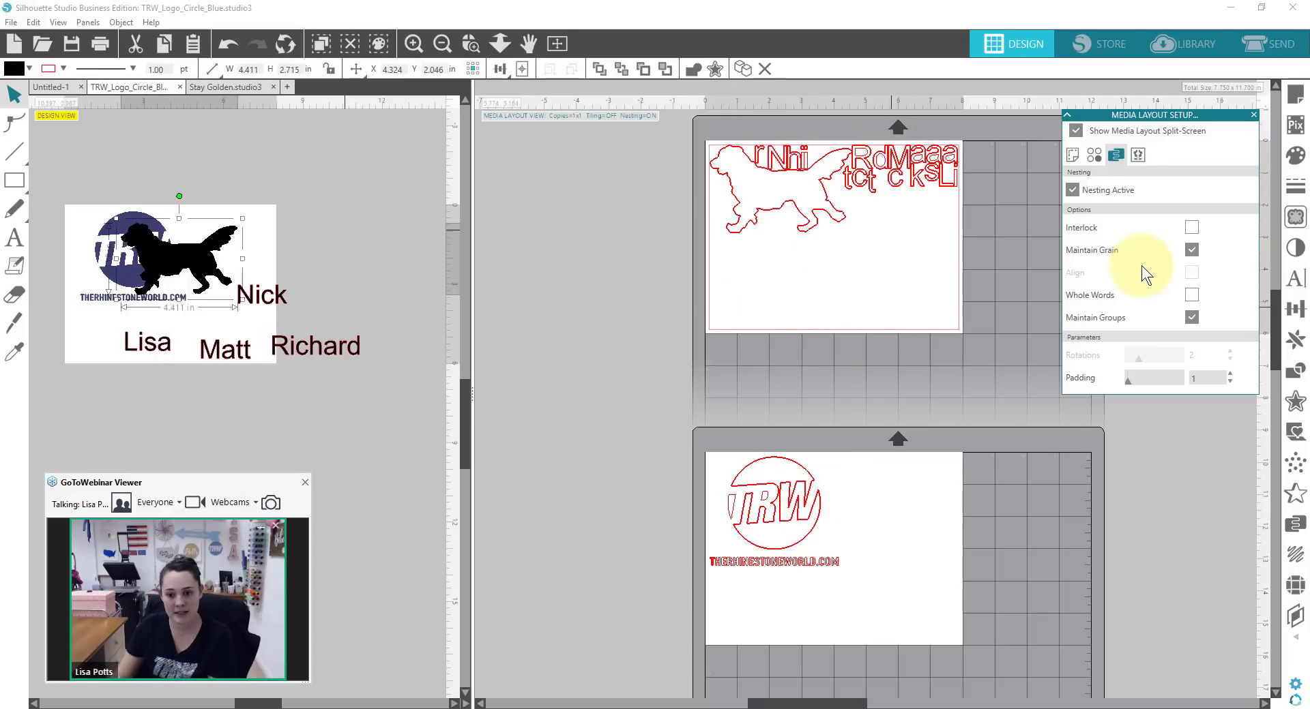
click(1192, 251)
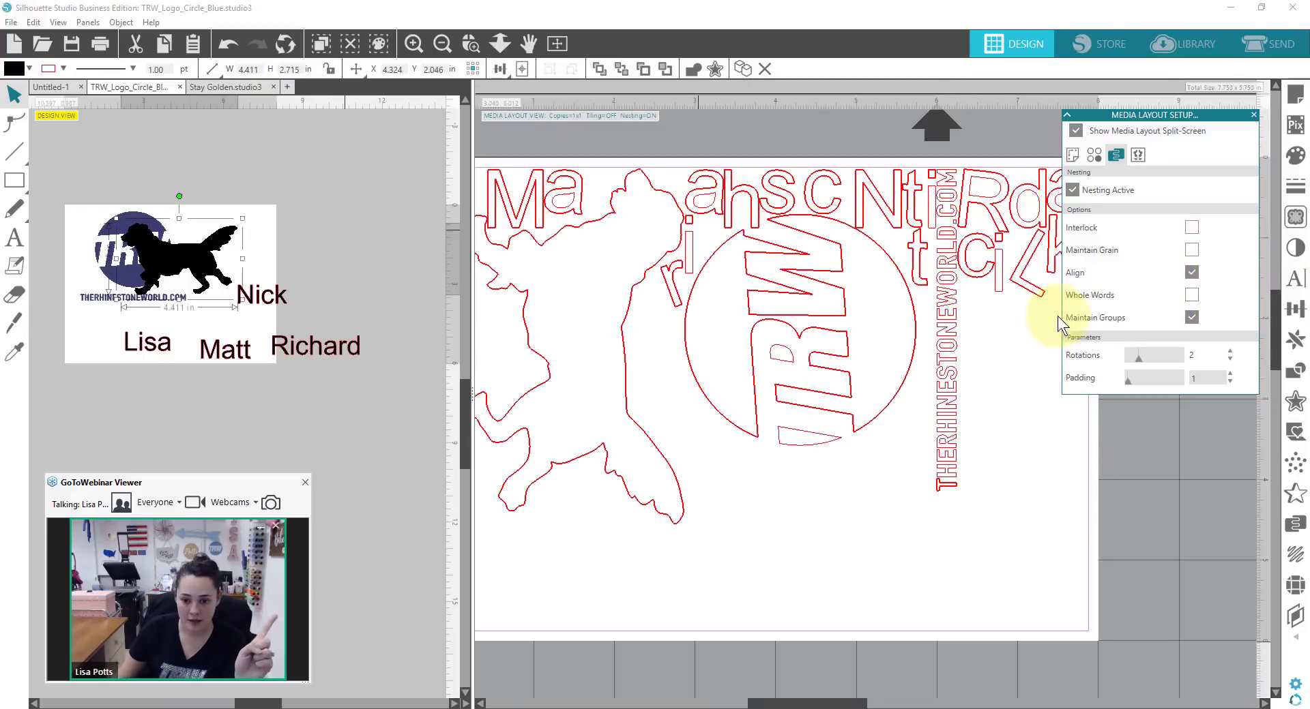
Enable Whole Words for the nesting and move the leftmost name up beneath the dog, overlapping the logo's web address
click(1195, 299)
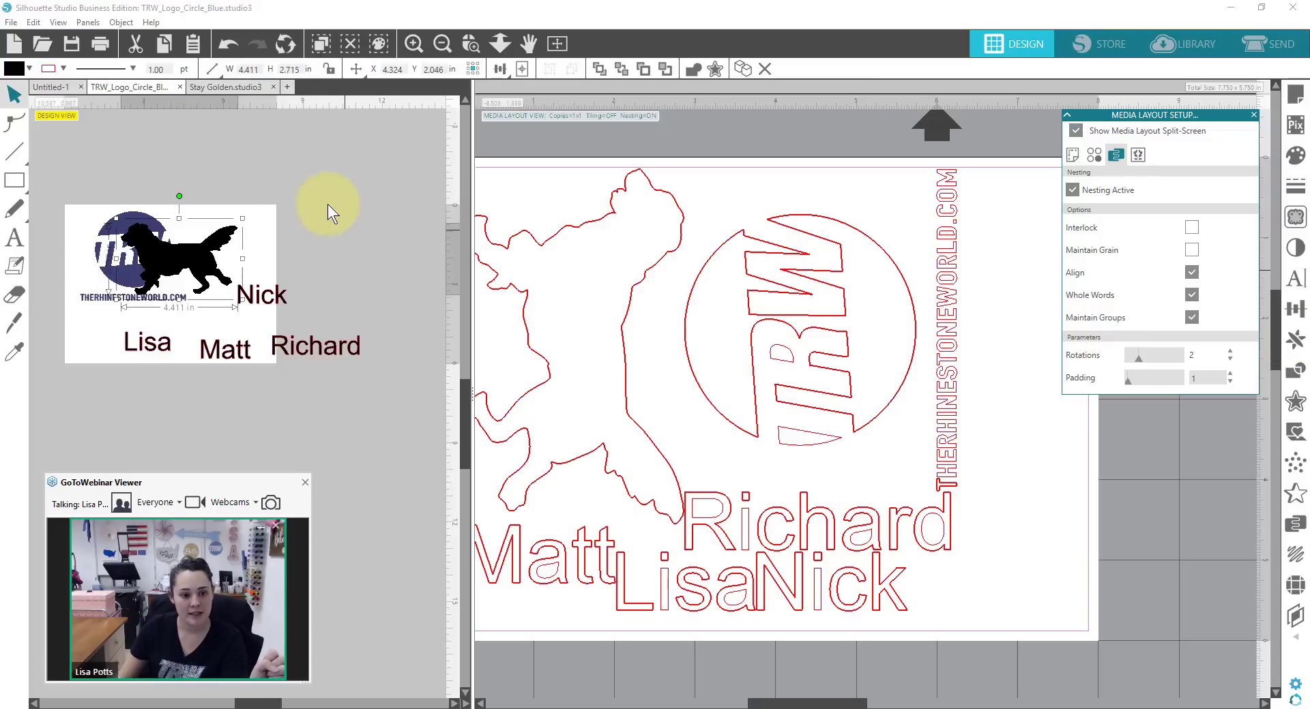
click(211, 305)
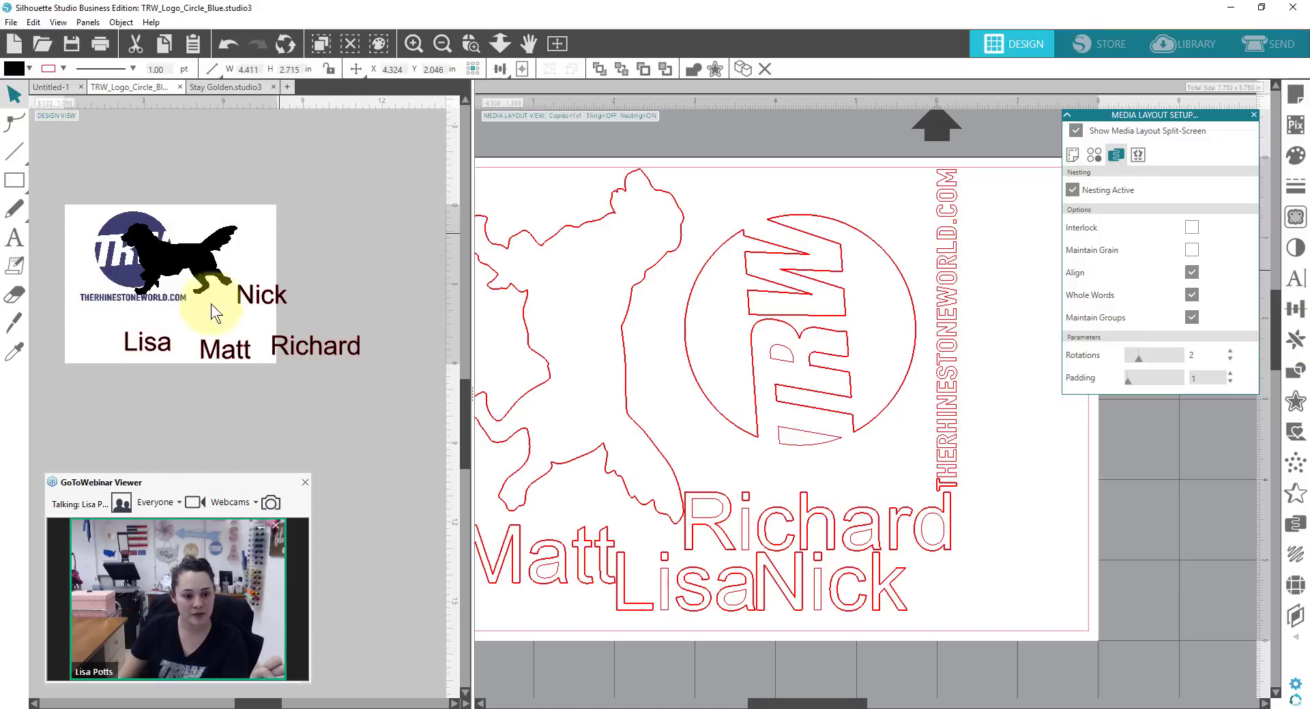
drag(164, 346, 194, 313)
click(362, 166)
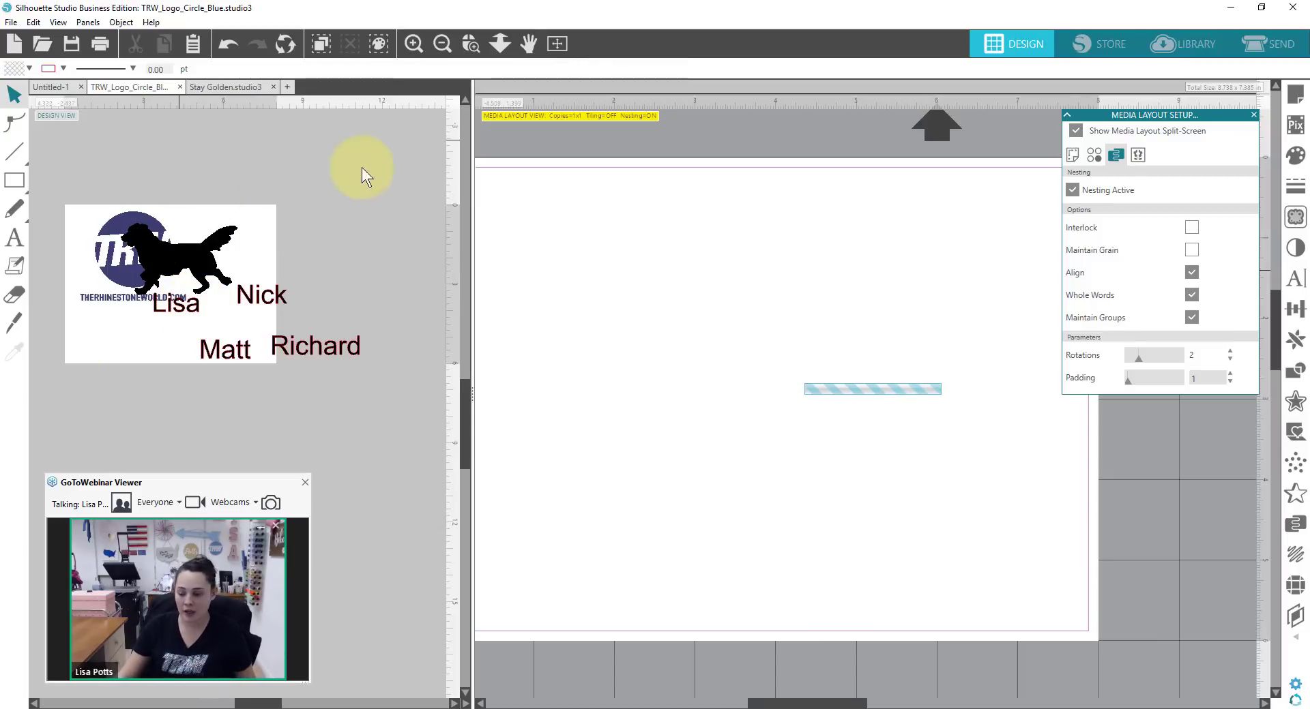
Select the dog silhouette together with the name beneath it and group them so they nest as one object
click(196, 314)
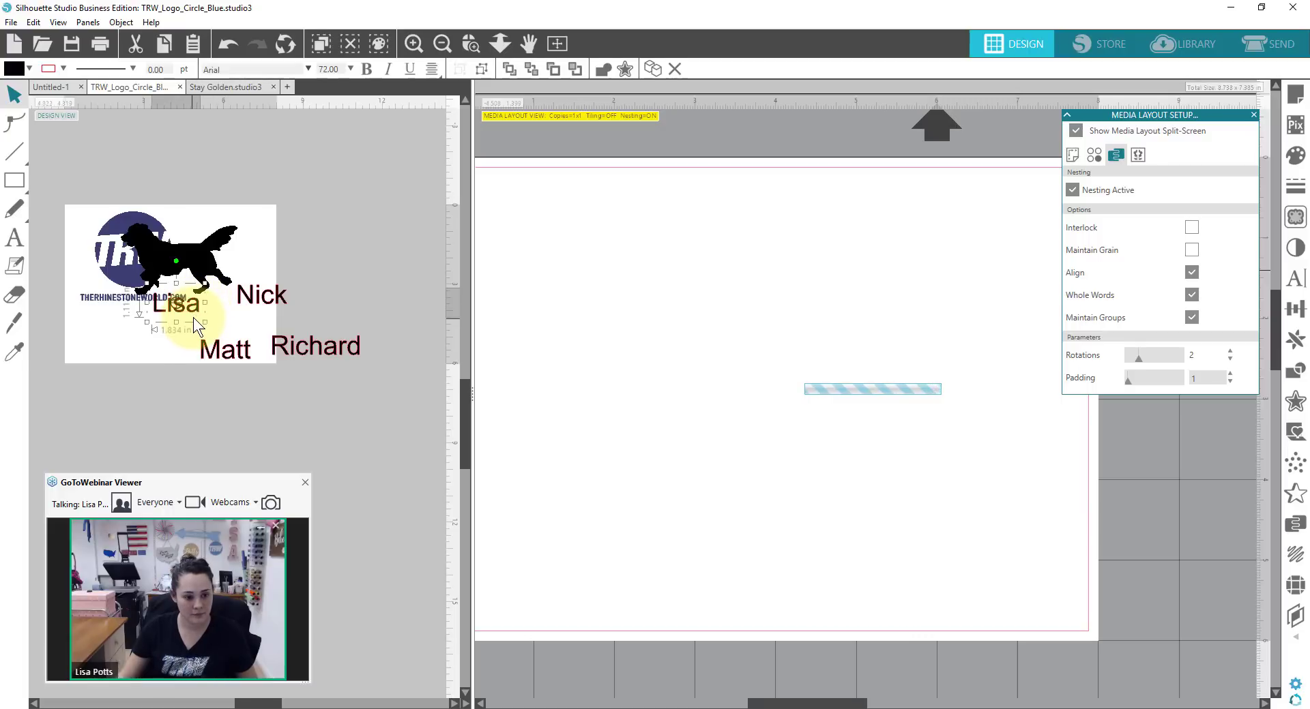
click(212, 263)
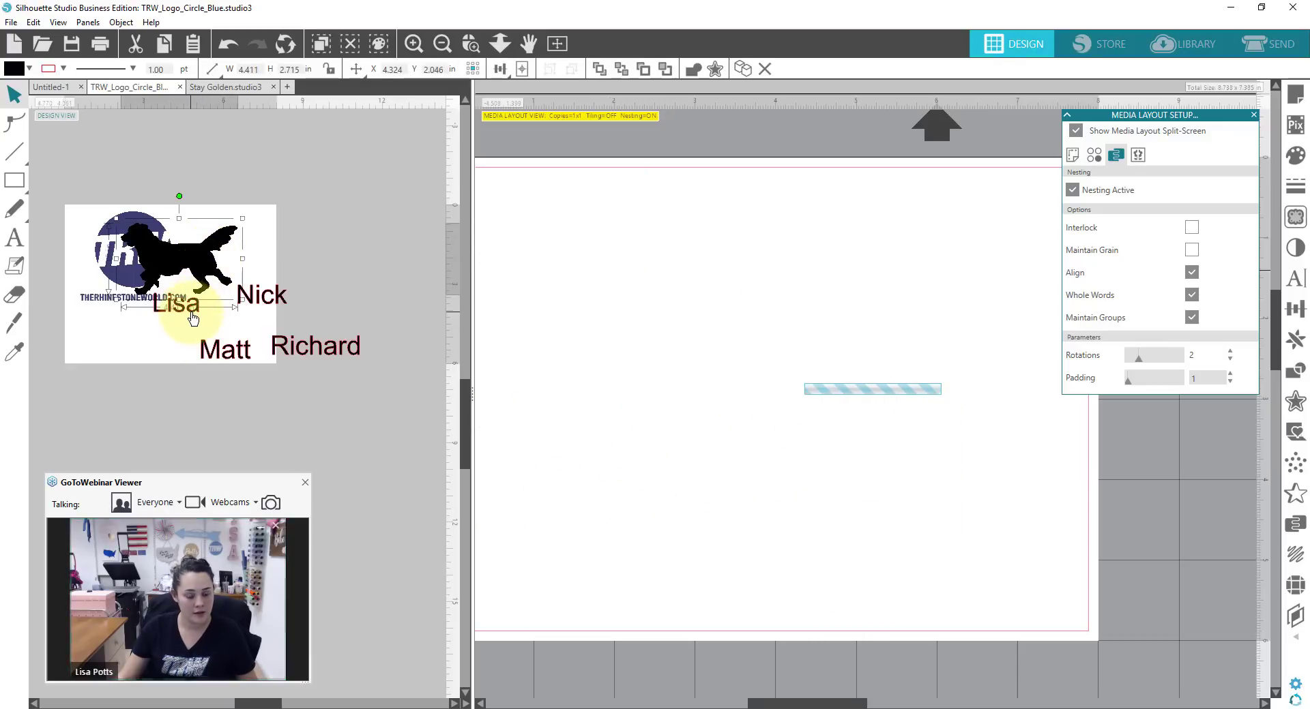
click(165, 387)
click(170, 300)
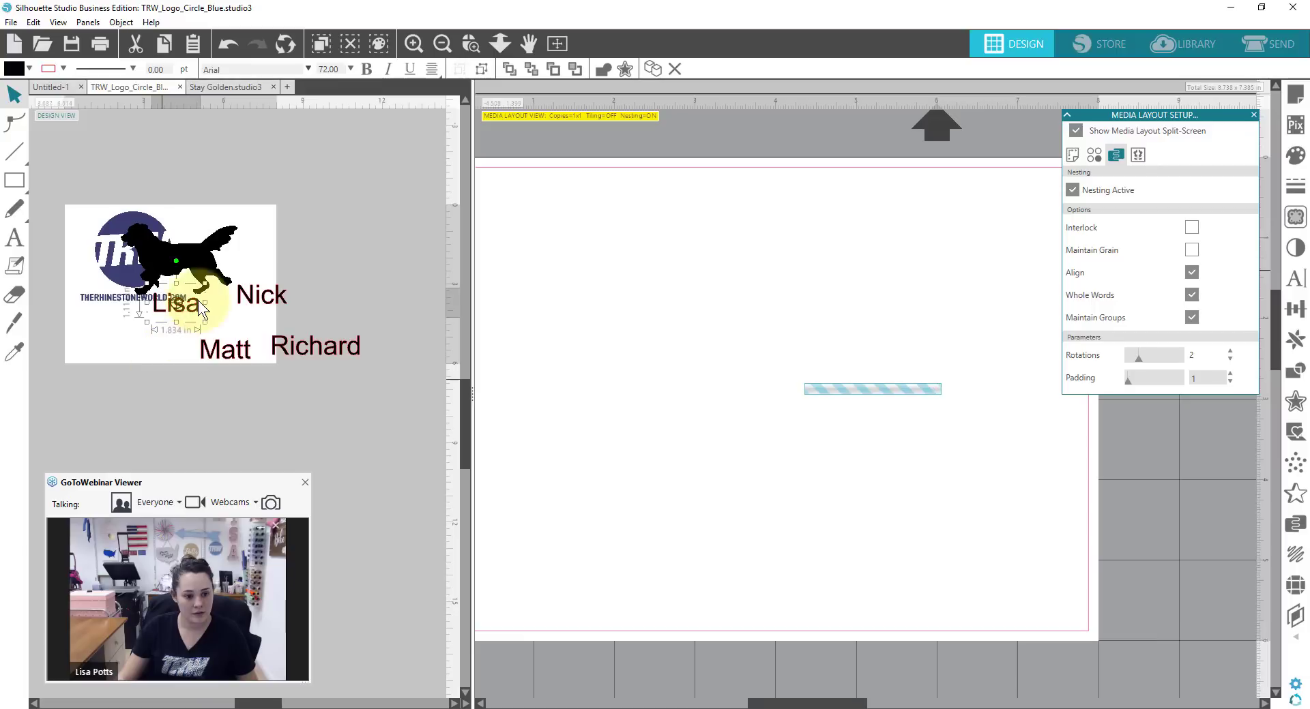
click(209, 266)
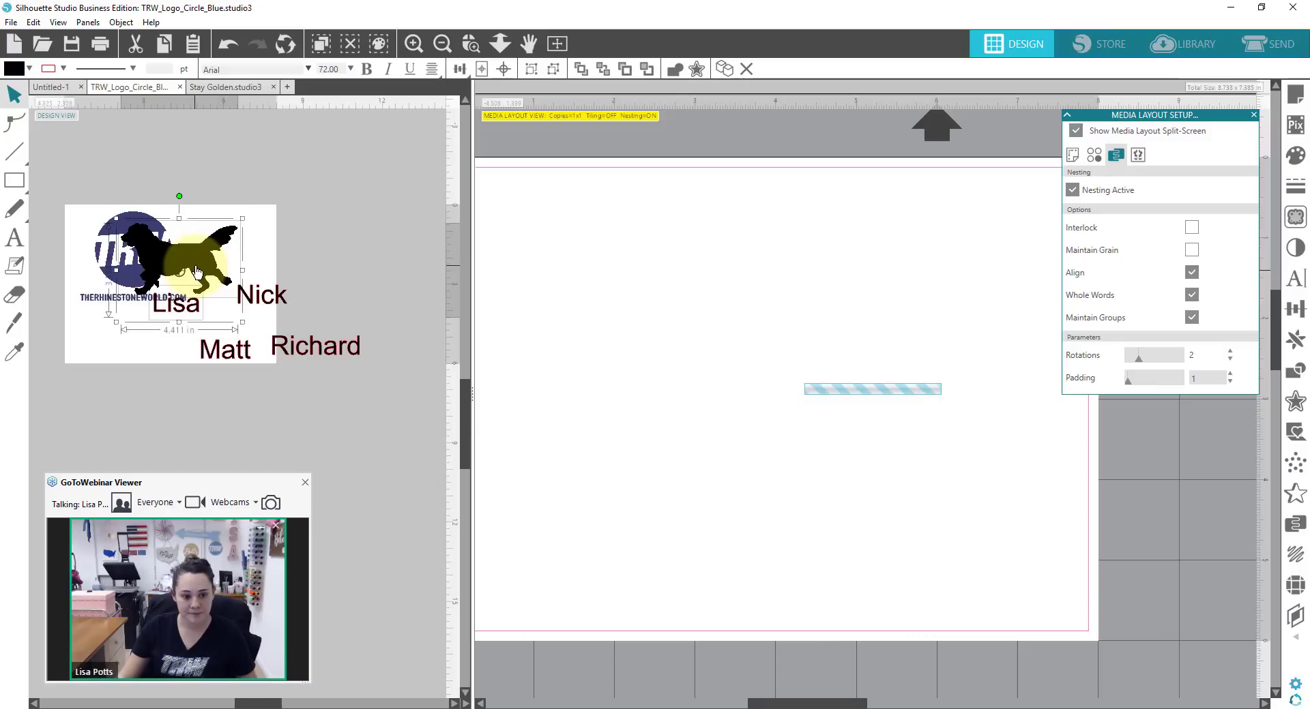
right_click(197, 270)
click(223, 486)
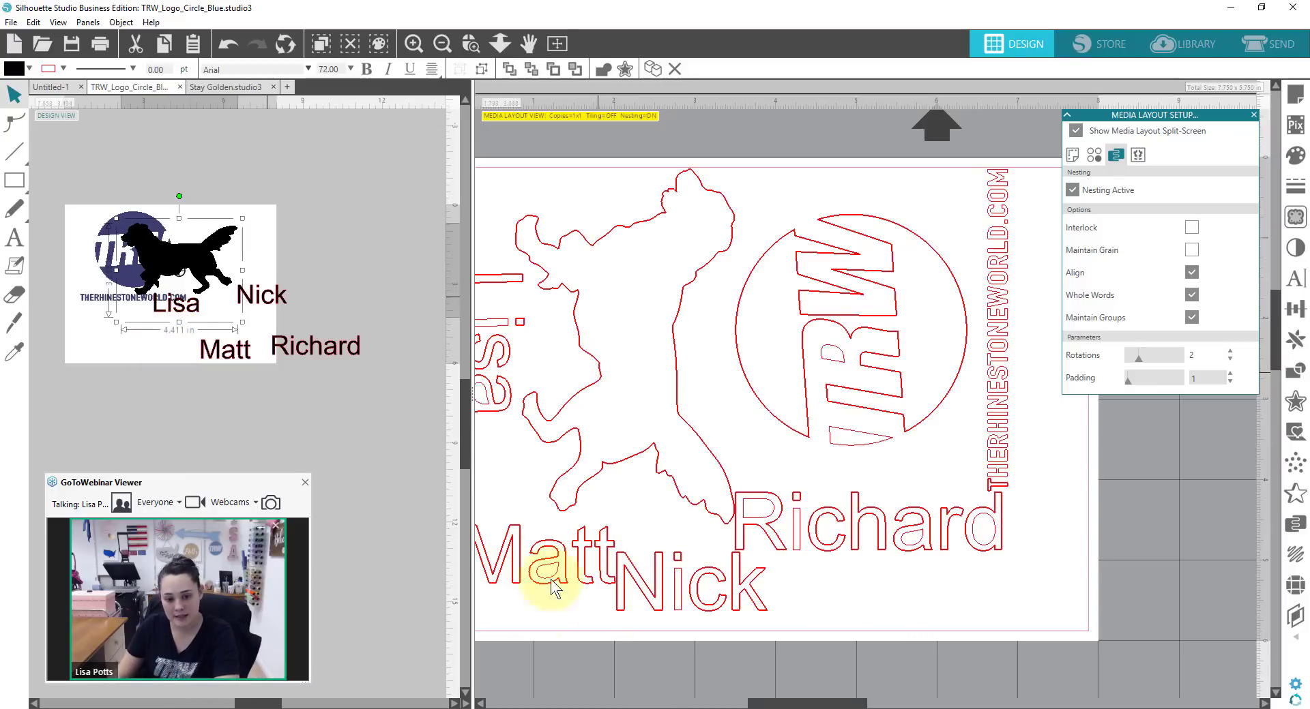
Set the nesting parameters to 16 rotations and a padding of 3, and look over the resulting layout
drag(753, 705, 729, 704)
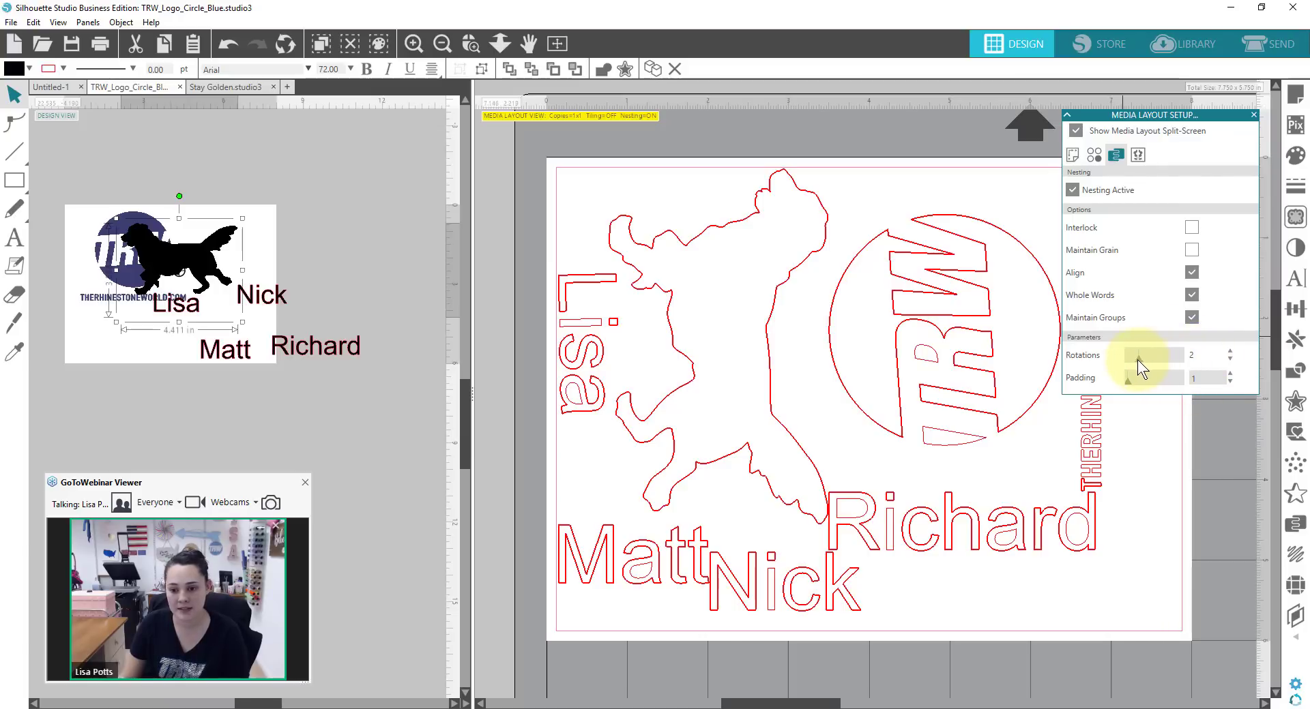
drag(1137, 359, 1230, 375)
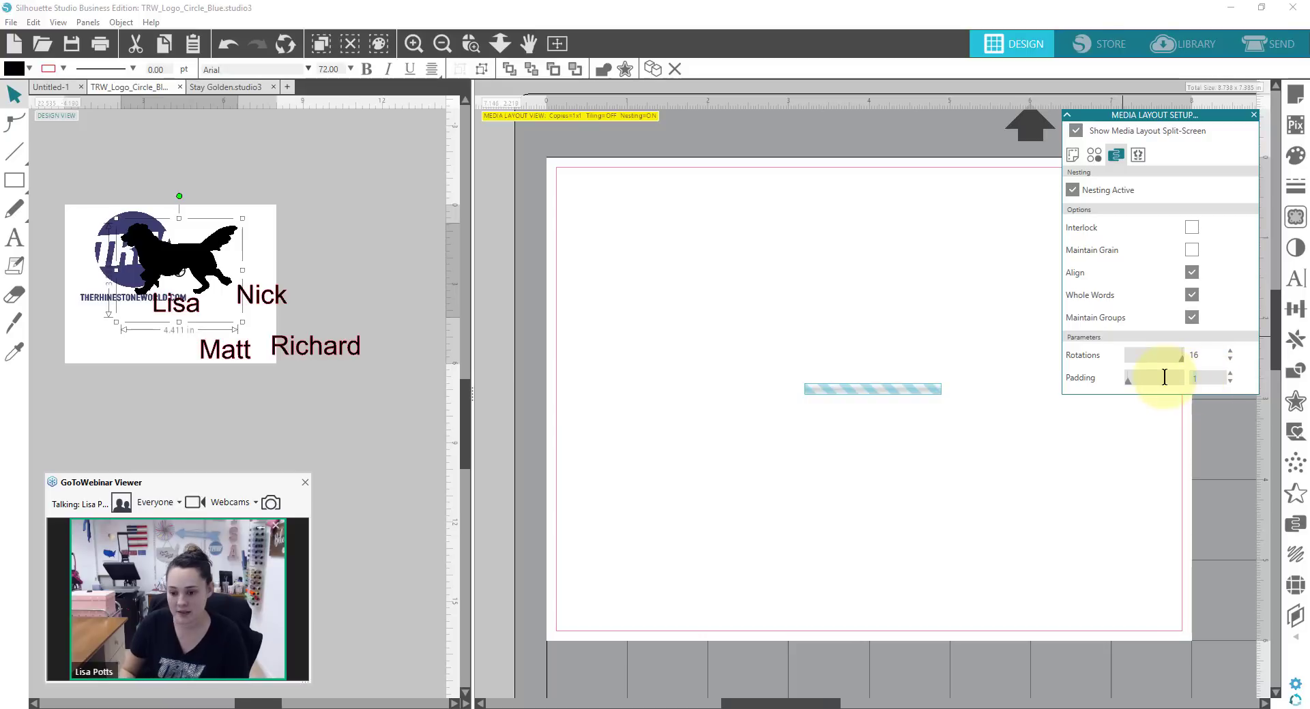
scroll(1164, 377, up, 2)
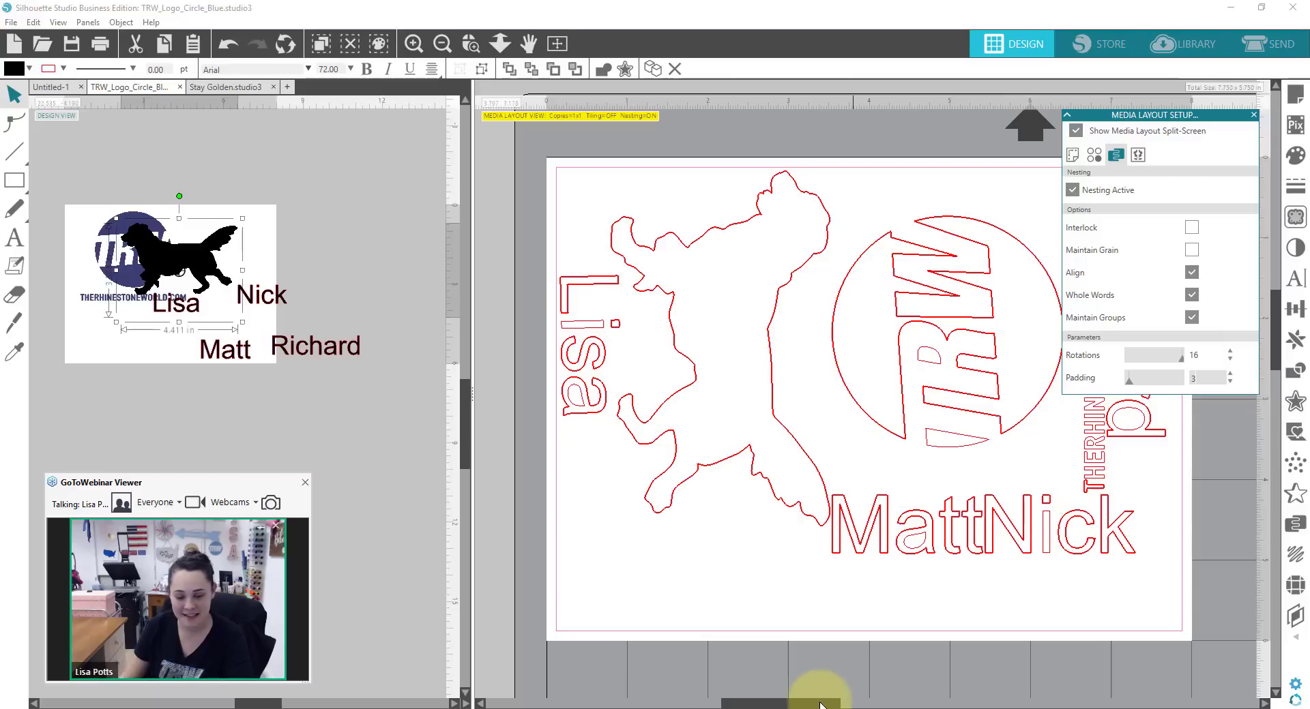
drag(829, 706, 869, 706)
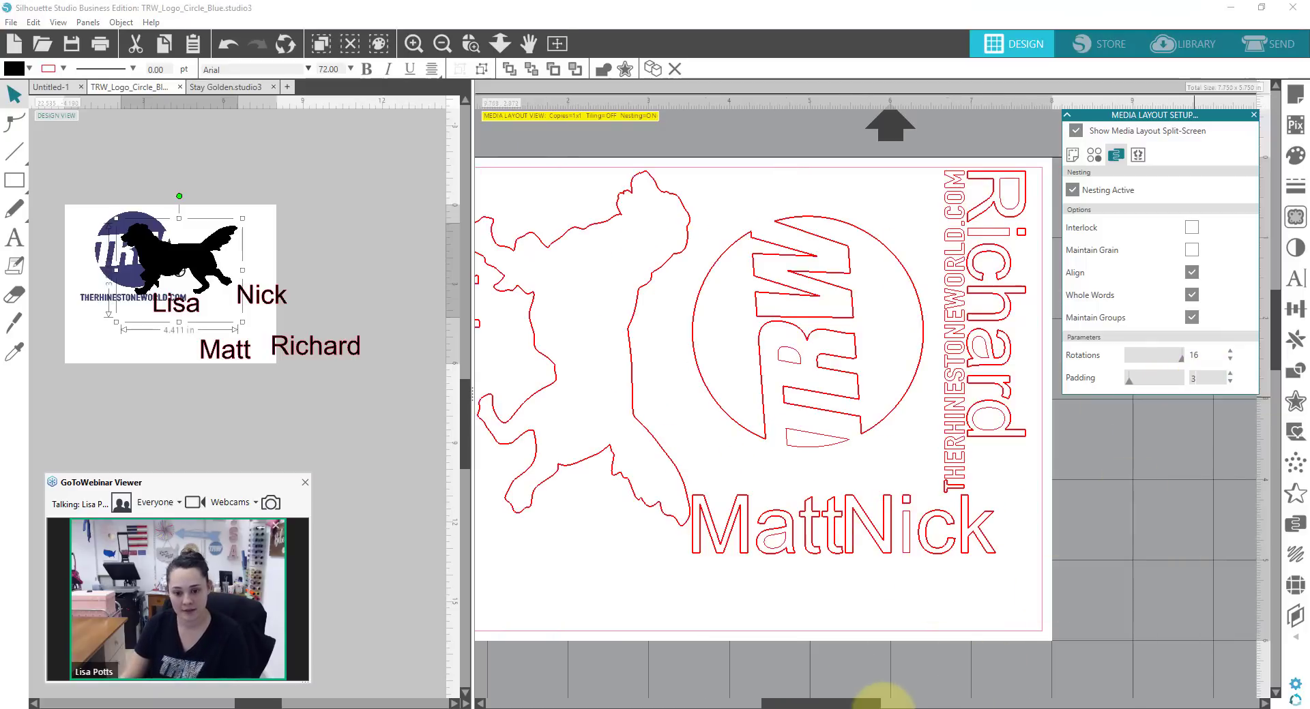
drag(856, 699, 844, 696)
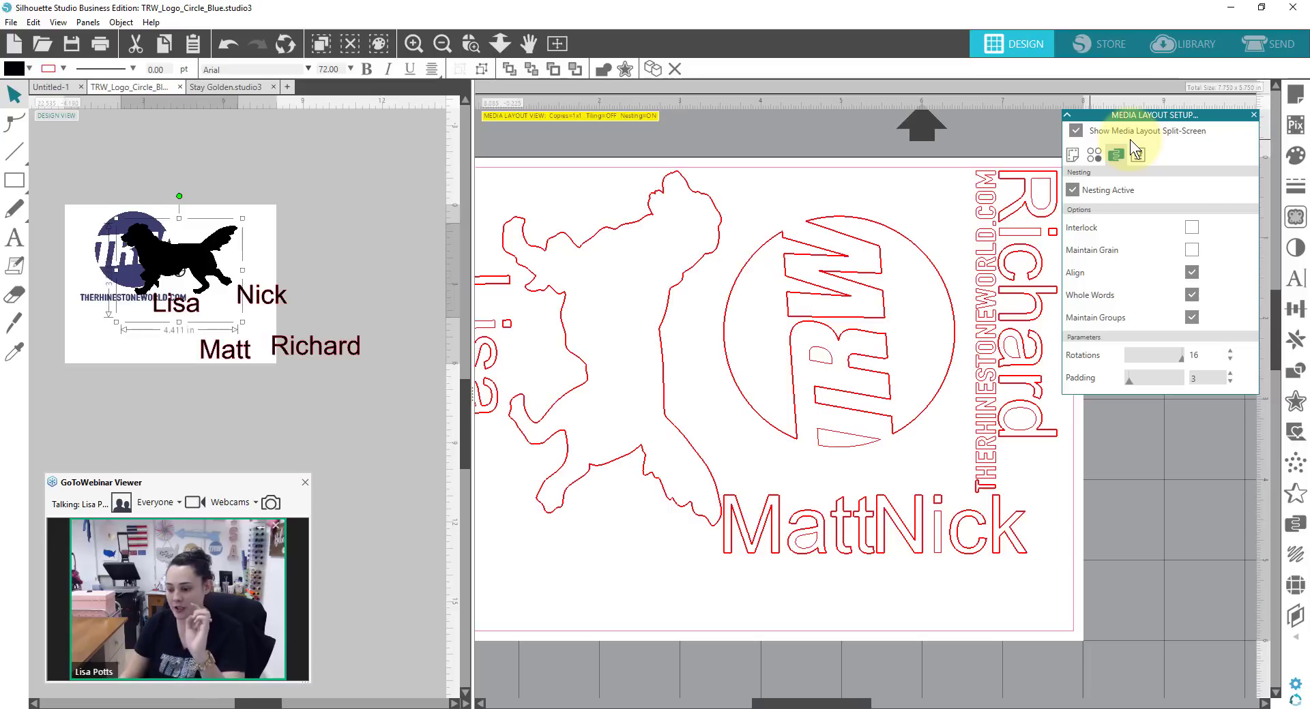
Deactivate nesting and hide the media layout split-screen so only the design page is shown
click(1070, 191)
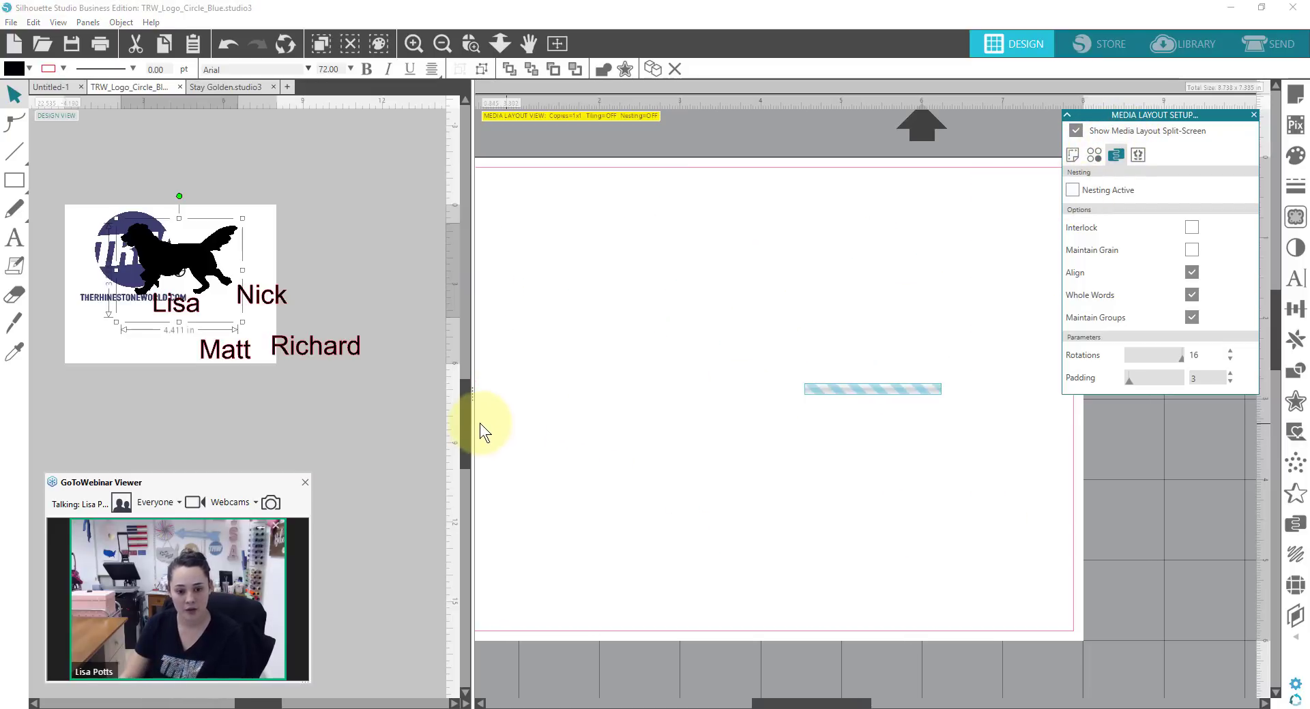
drag(476, 431, 796, 417)
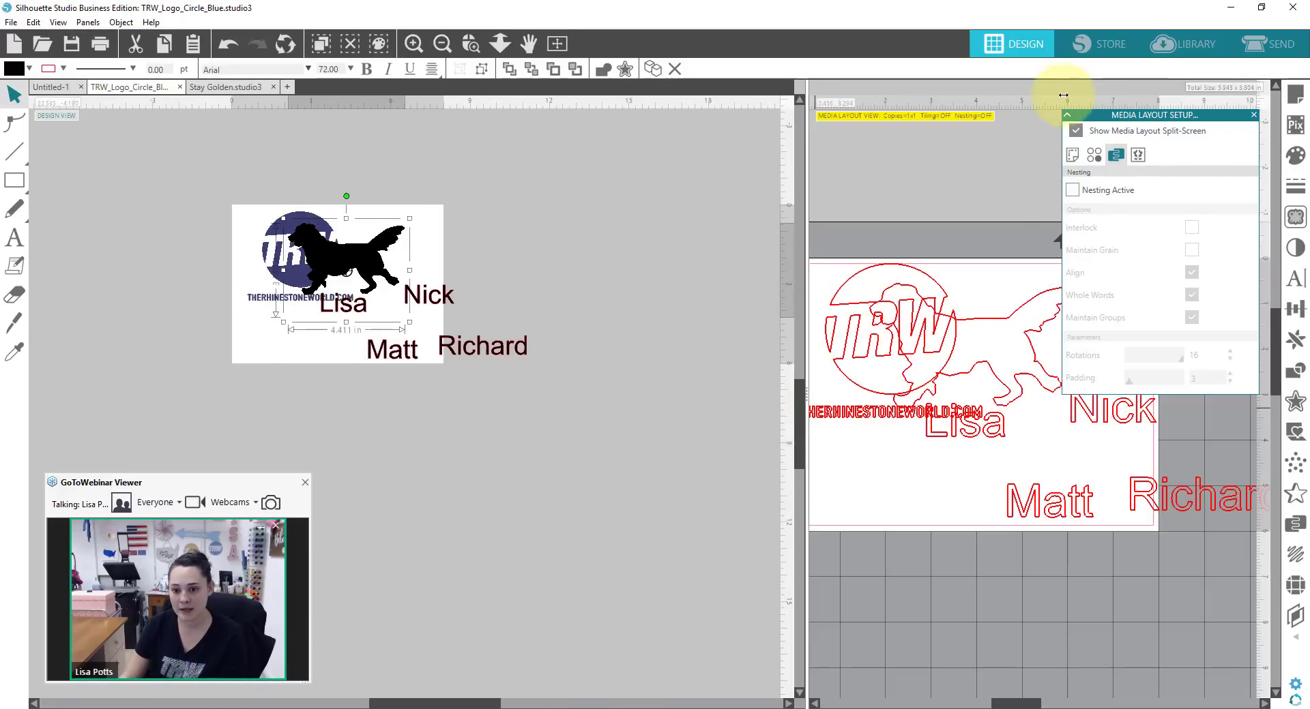
click(1076, 131)
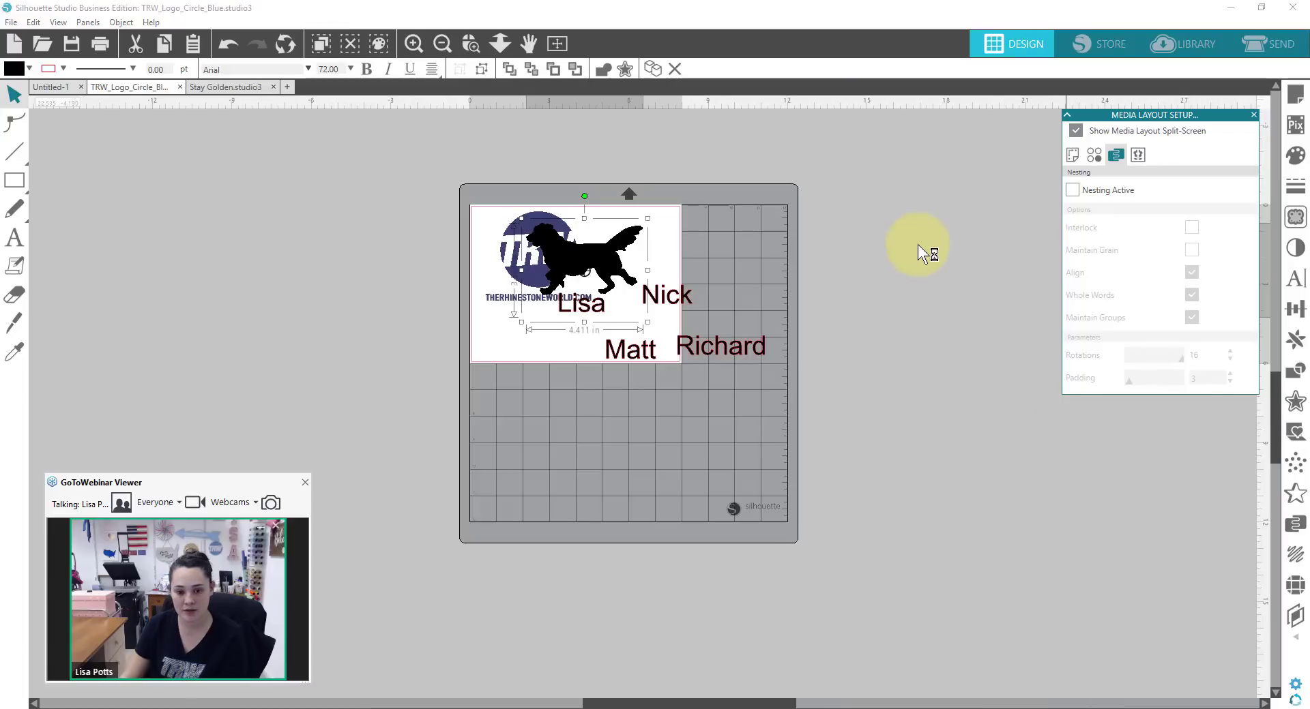
Delete the dog silhouette and all four names, keeping only the circular TRW logo
key(ctrl+a)
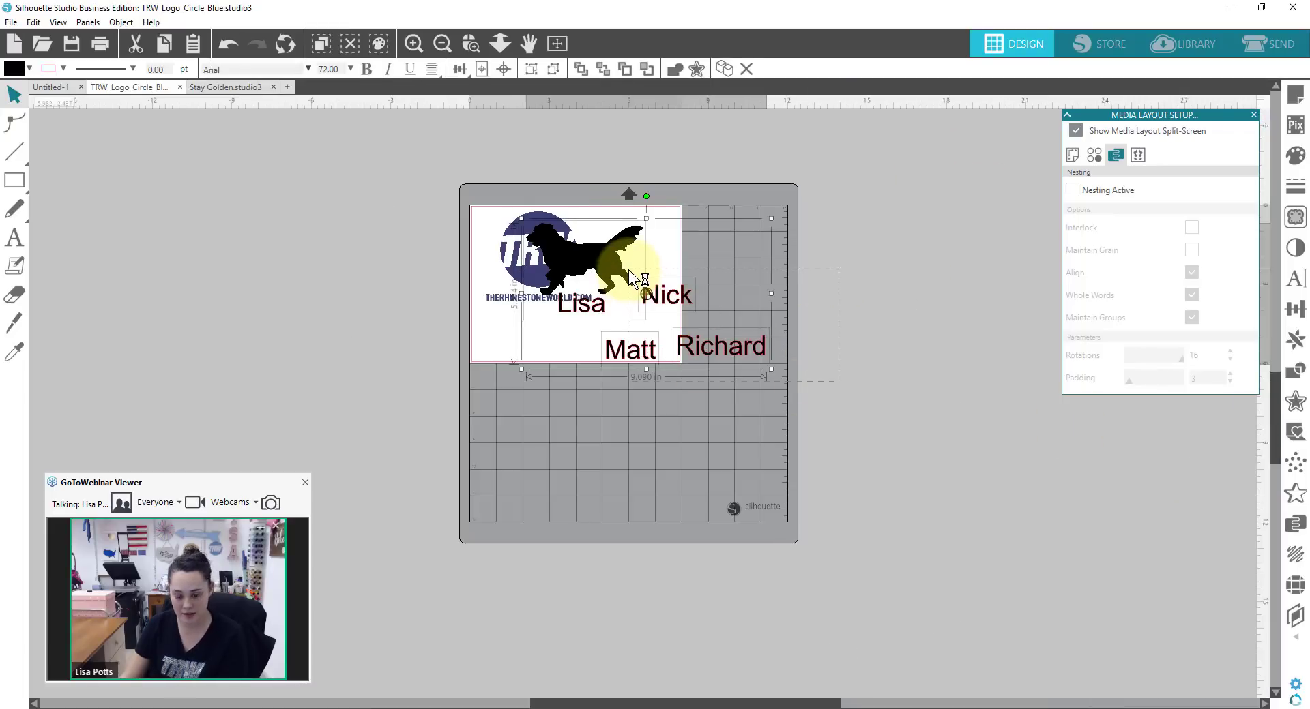
key(Delete)
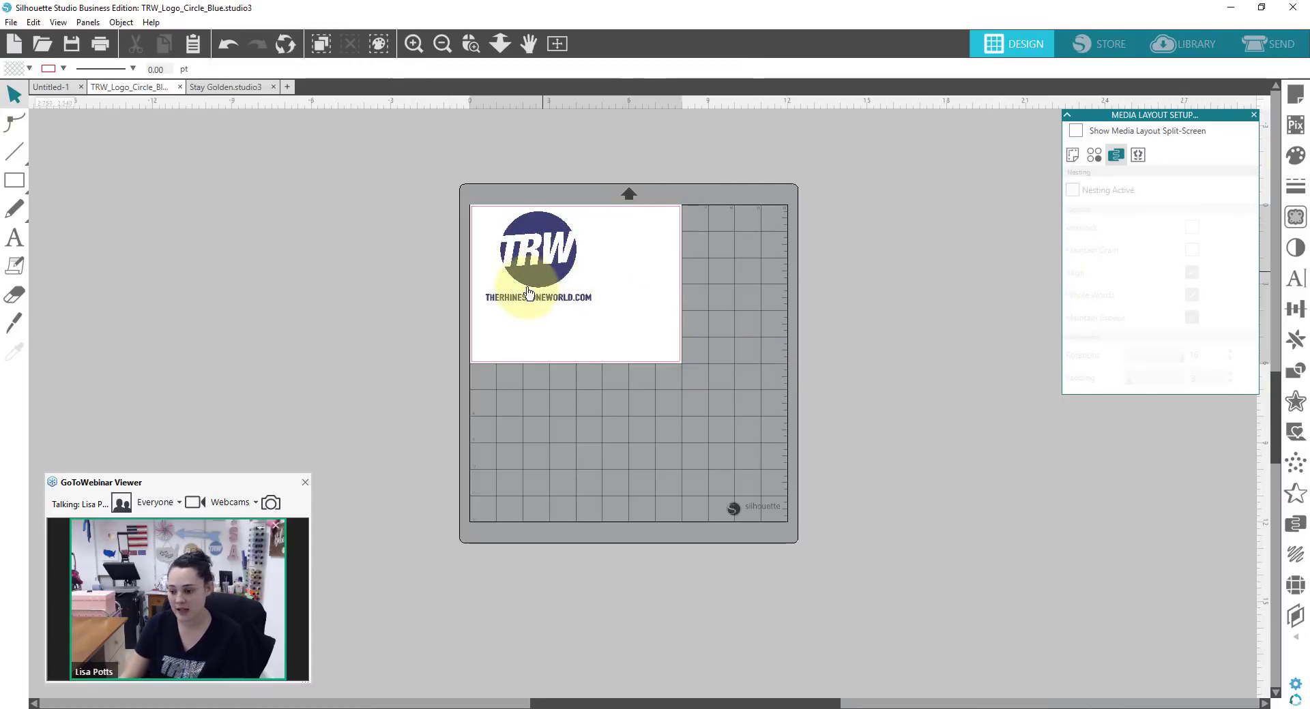
Set the page size to 12 in wide and 12 in high
click(1296, 96)
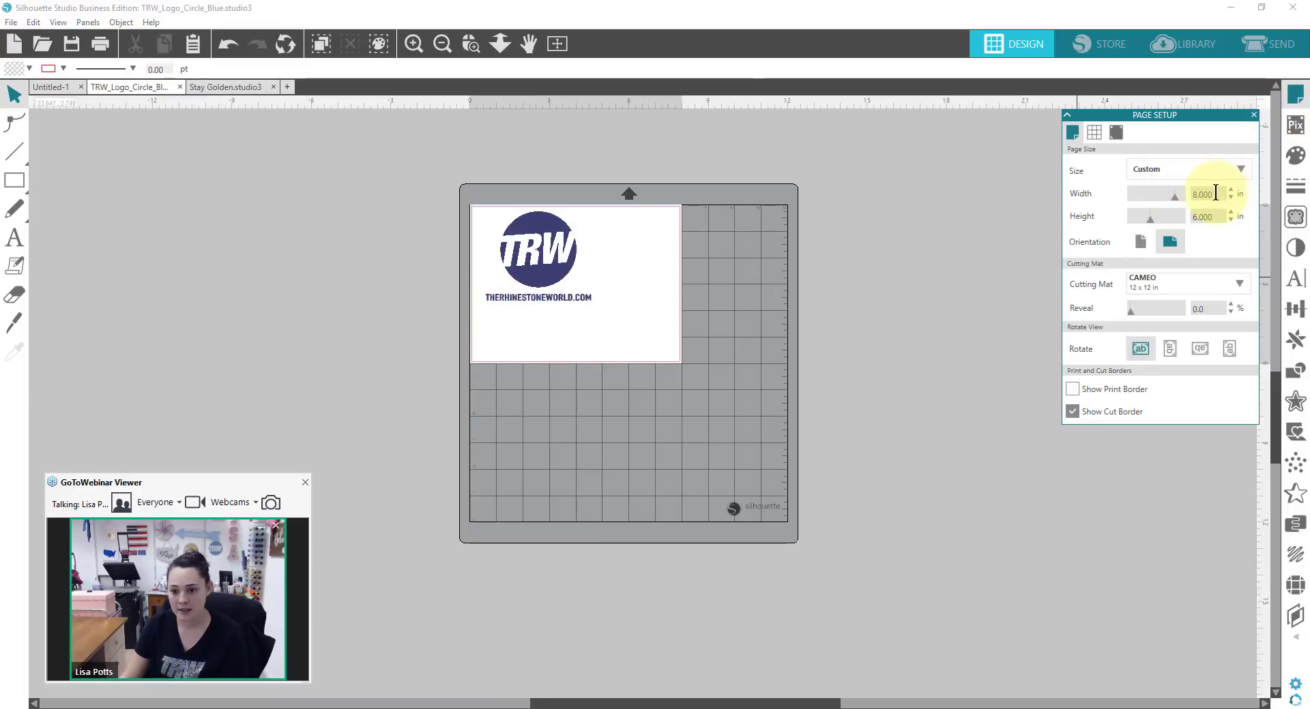
drag(1218, 195, 1145, 195)
text(12)
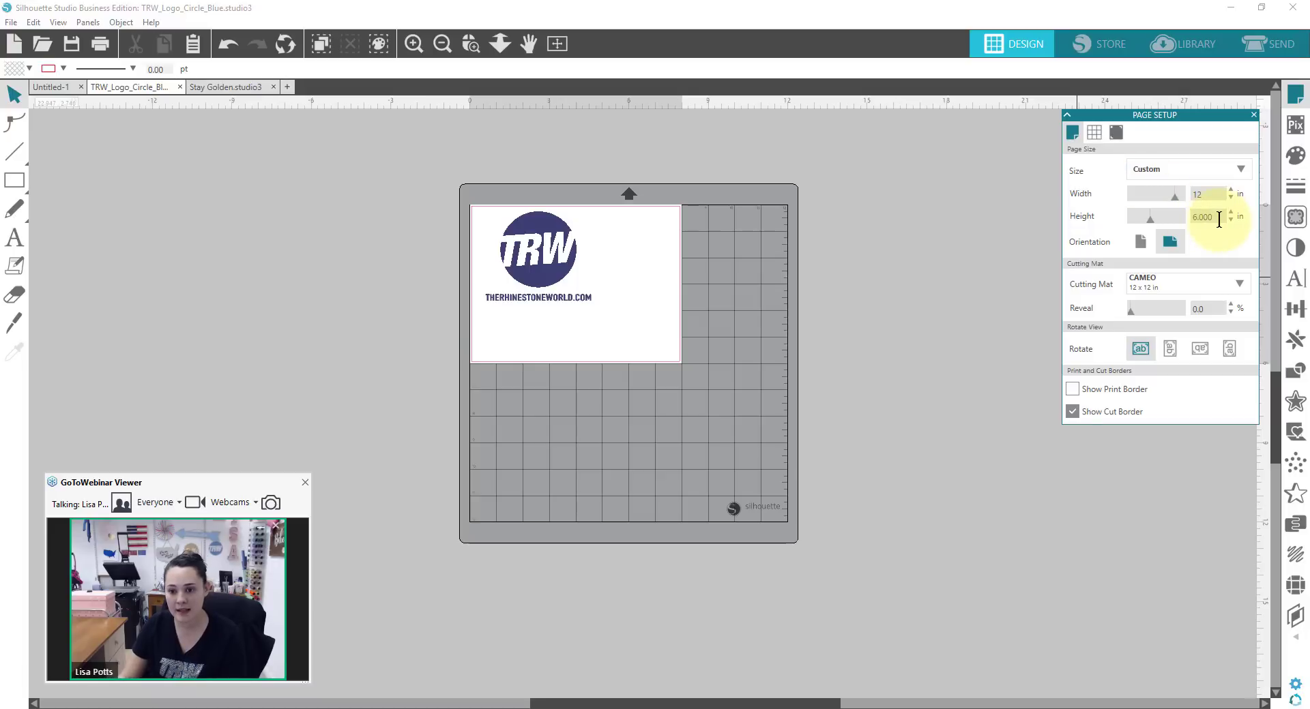
key(Tab)
text(12)
key(Tab)
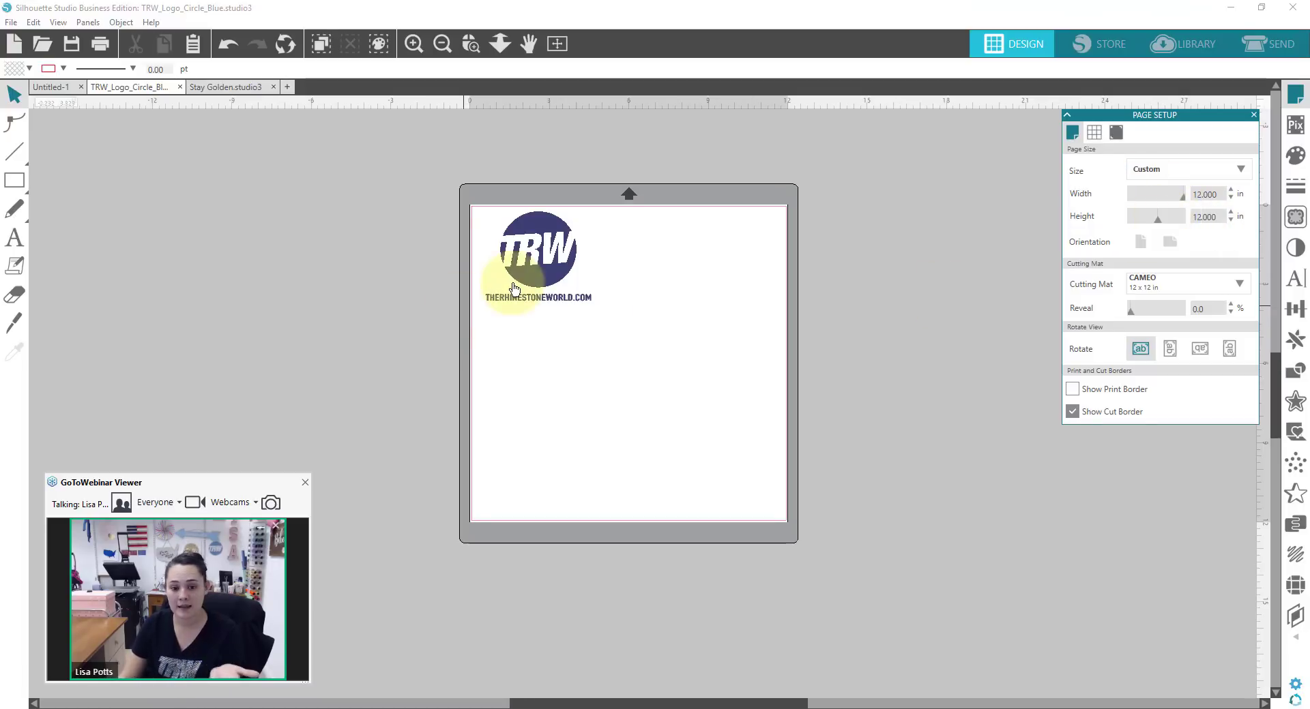
Enlarge the TRW logo to about 19 in wide and centre it over the cutting mat
click(518, 283)
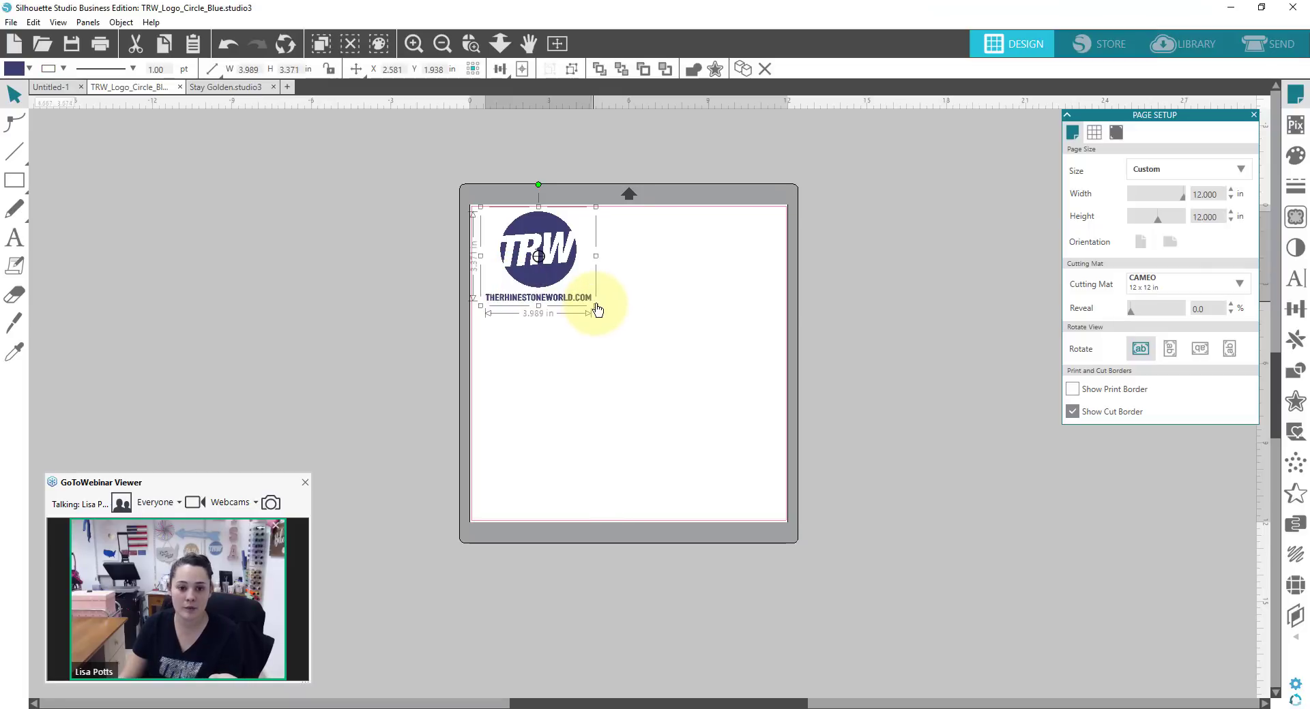
drag(596, 308, 837, 510)
drag(964, 611, 991, 638)
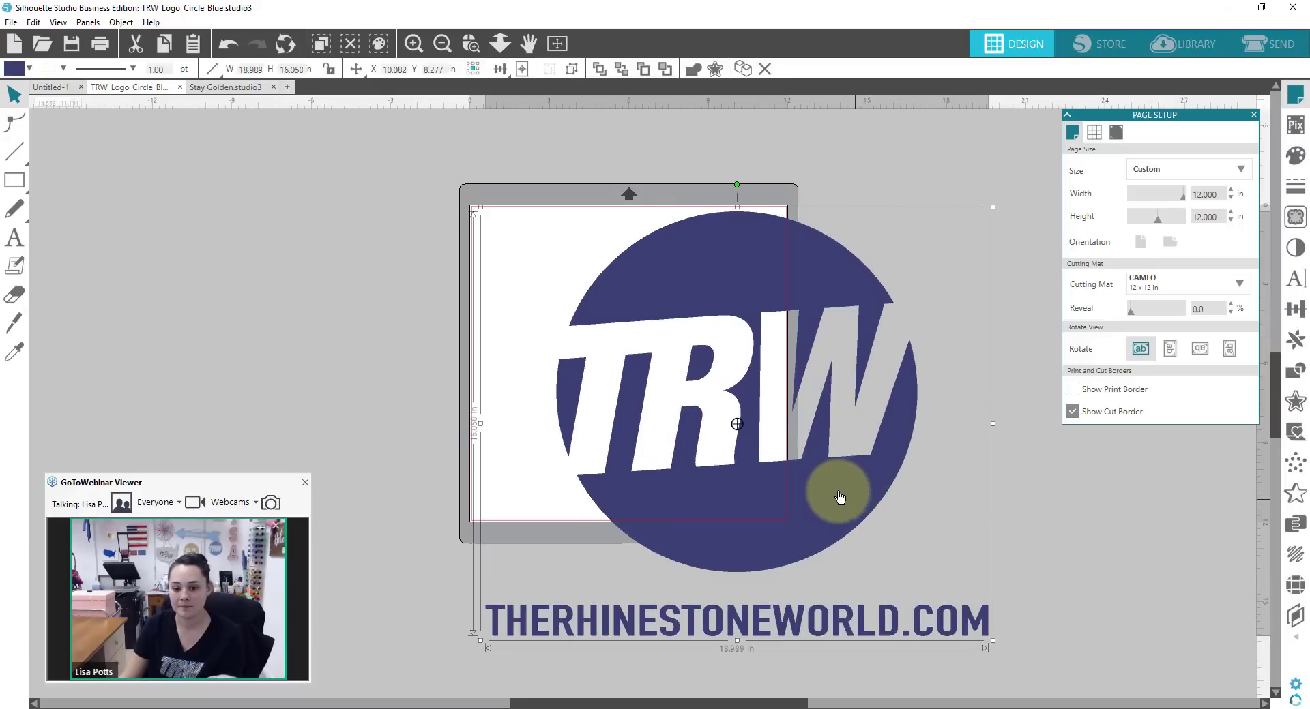
drag(839, 497, 739, 455)
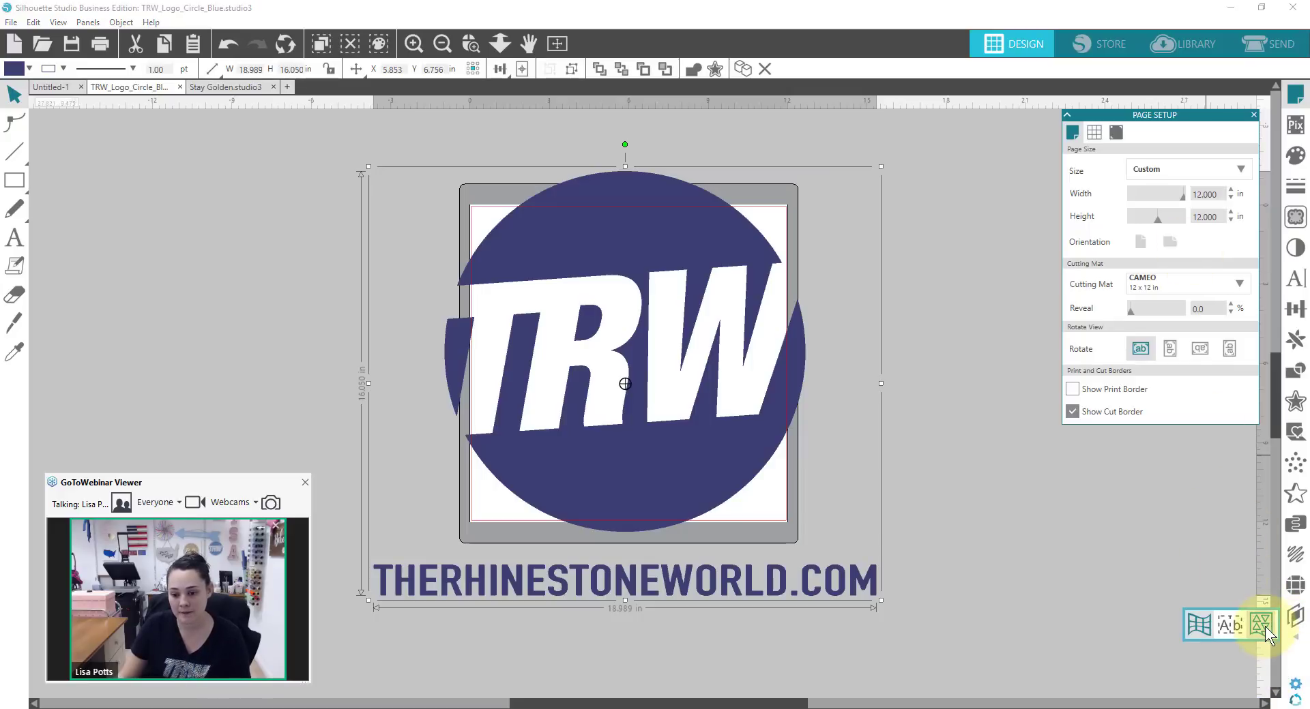
Open the media layout setup and briefly preview the oversized logo in the split-screen before hiding it again
click(1263, 624)
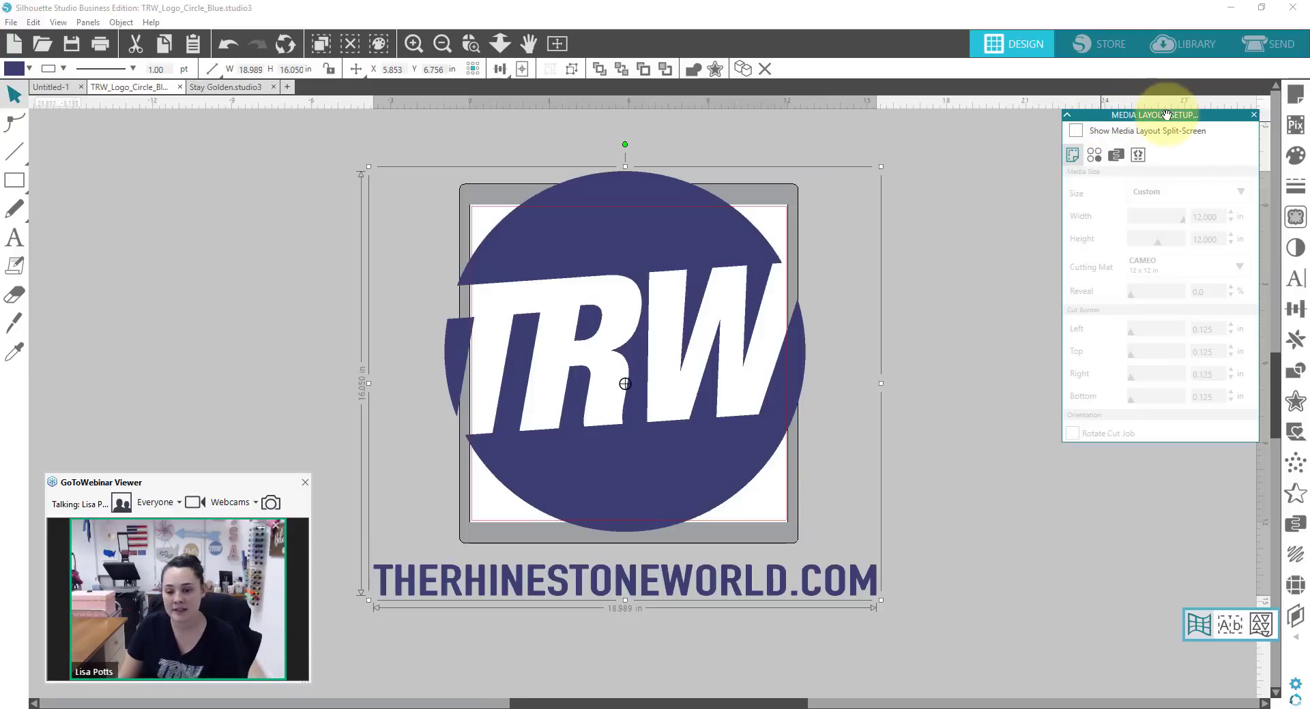
click(1075, 130)
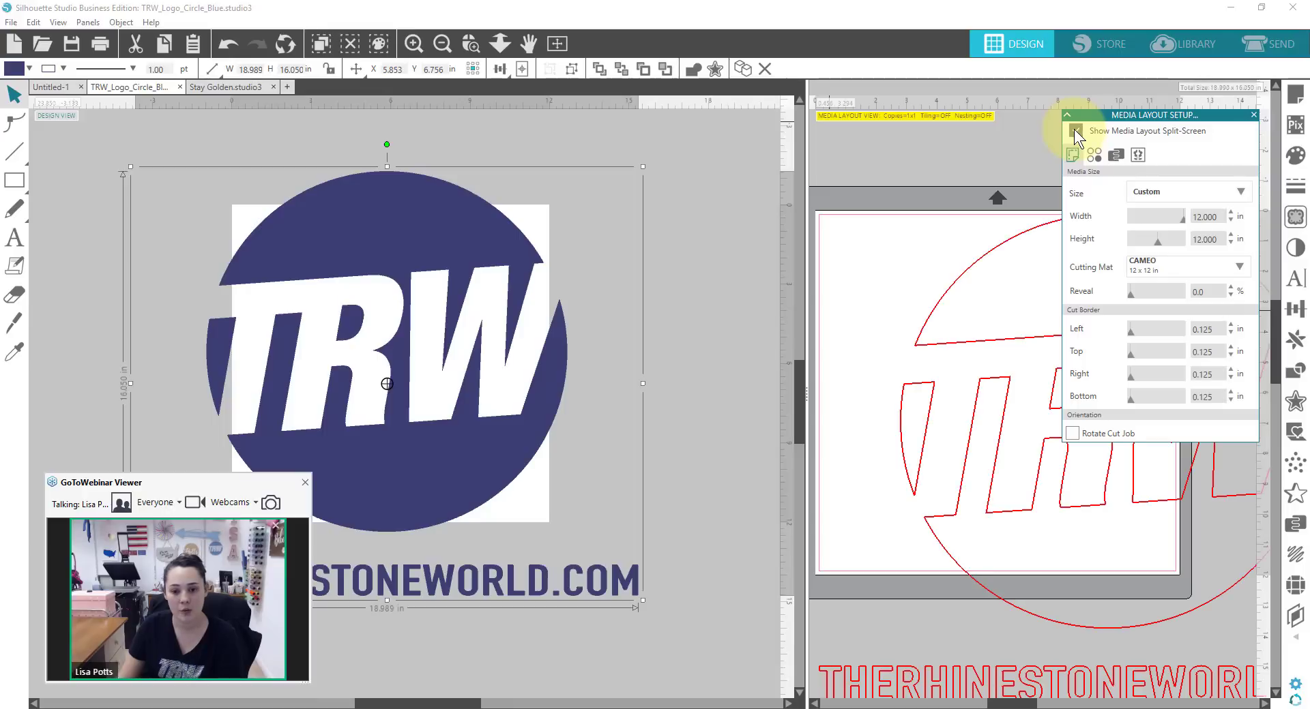
click(1075, 130)
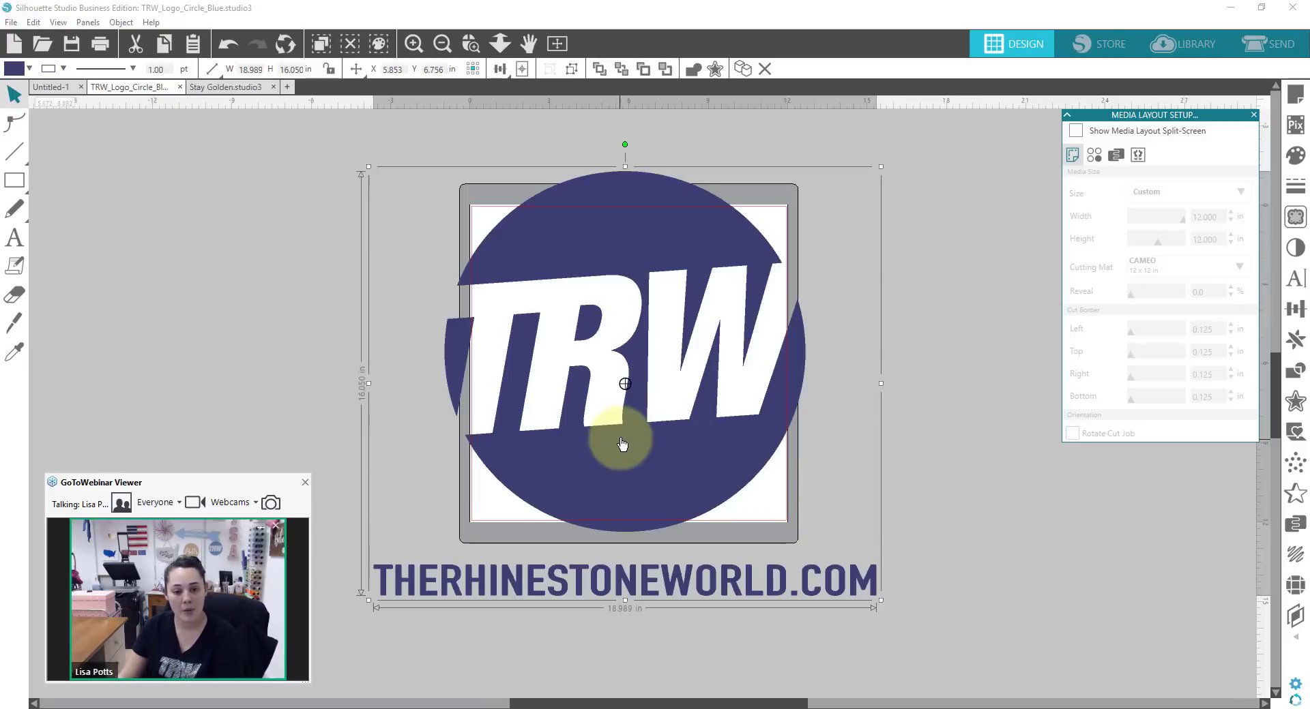
Lock the logo's aspect ratio, set its width to 24 in, and shift the logo slightly down over the mat
click(330, 69)
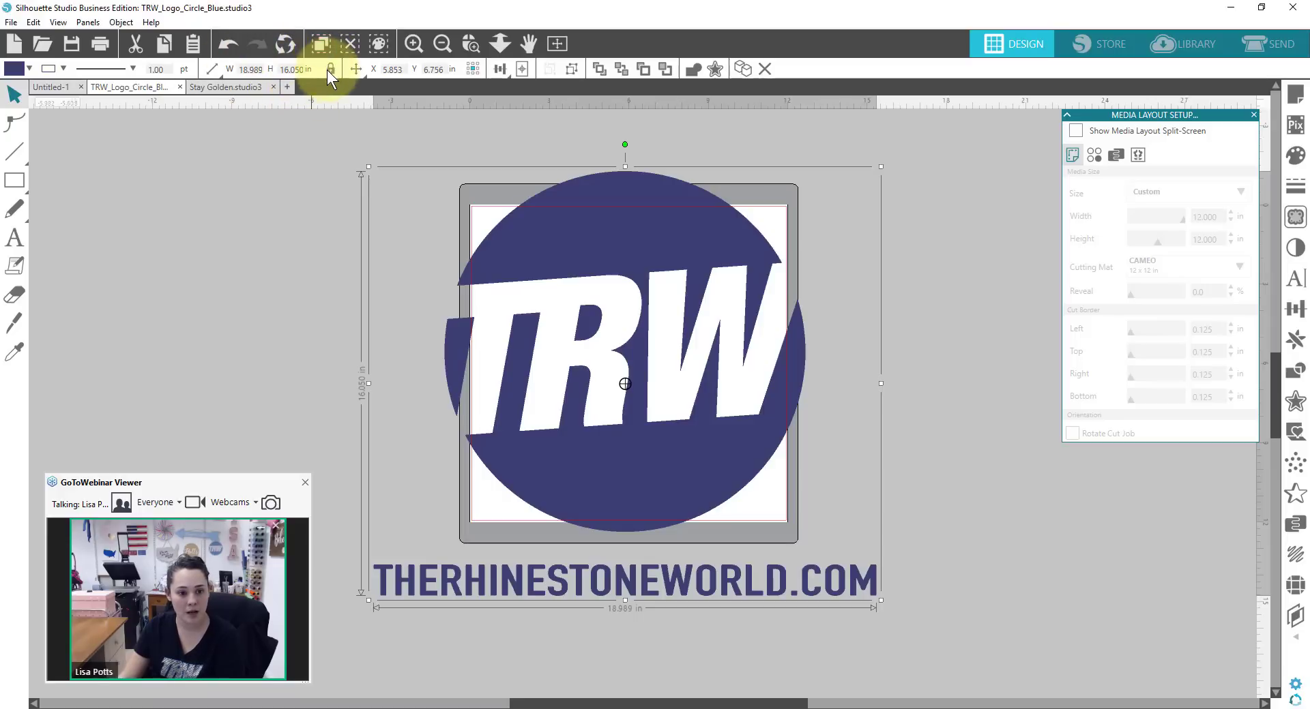
click(237, 71)
text(24)
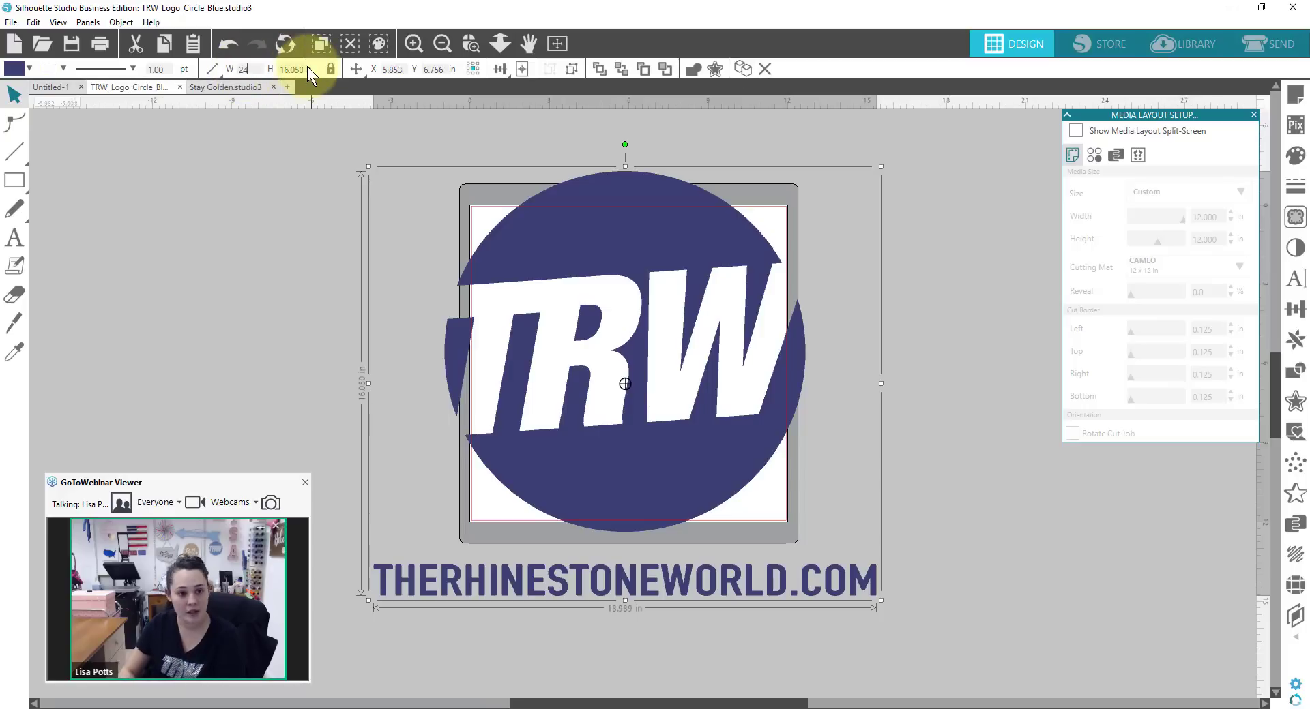
key(Tab)
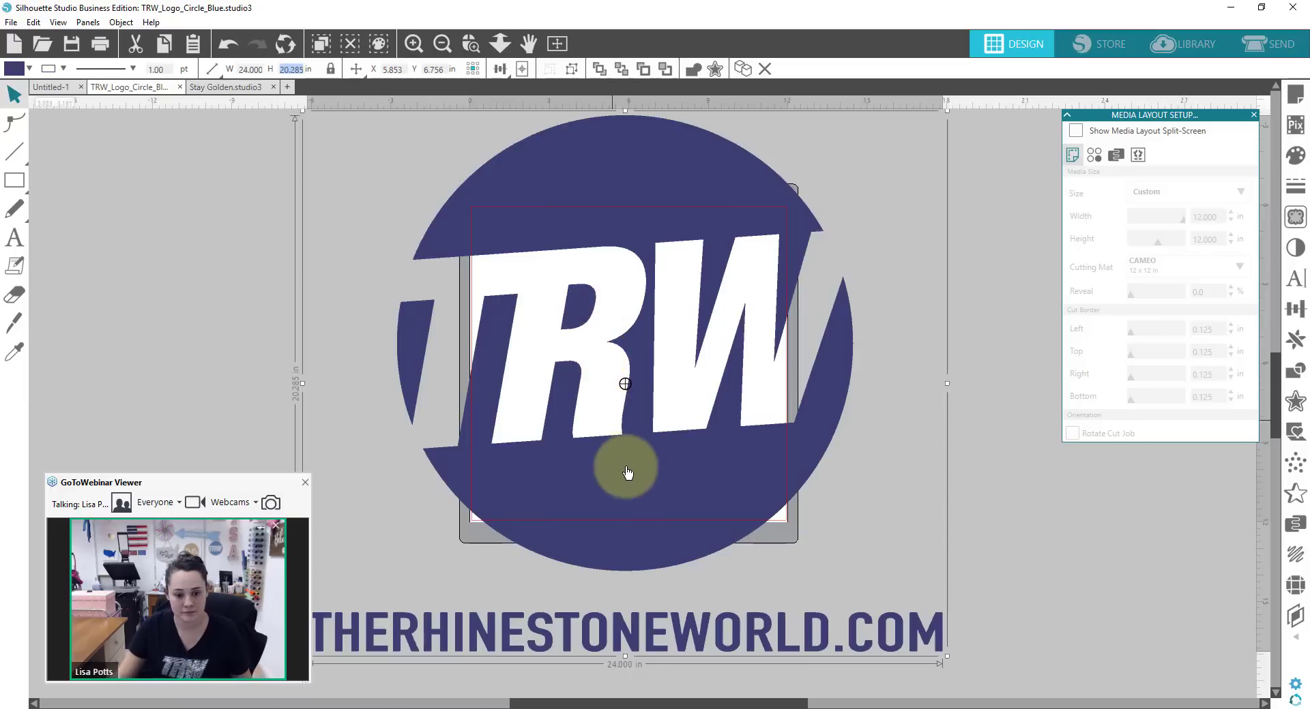
drag(625, 520, 626, 520)
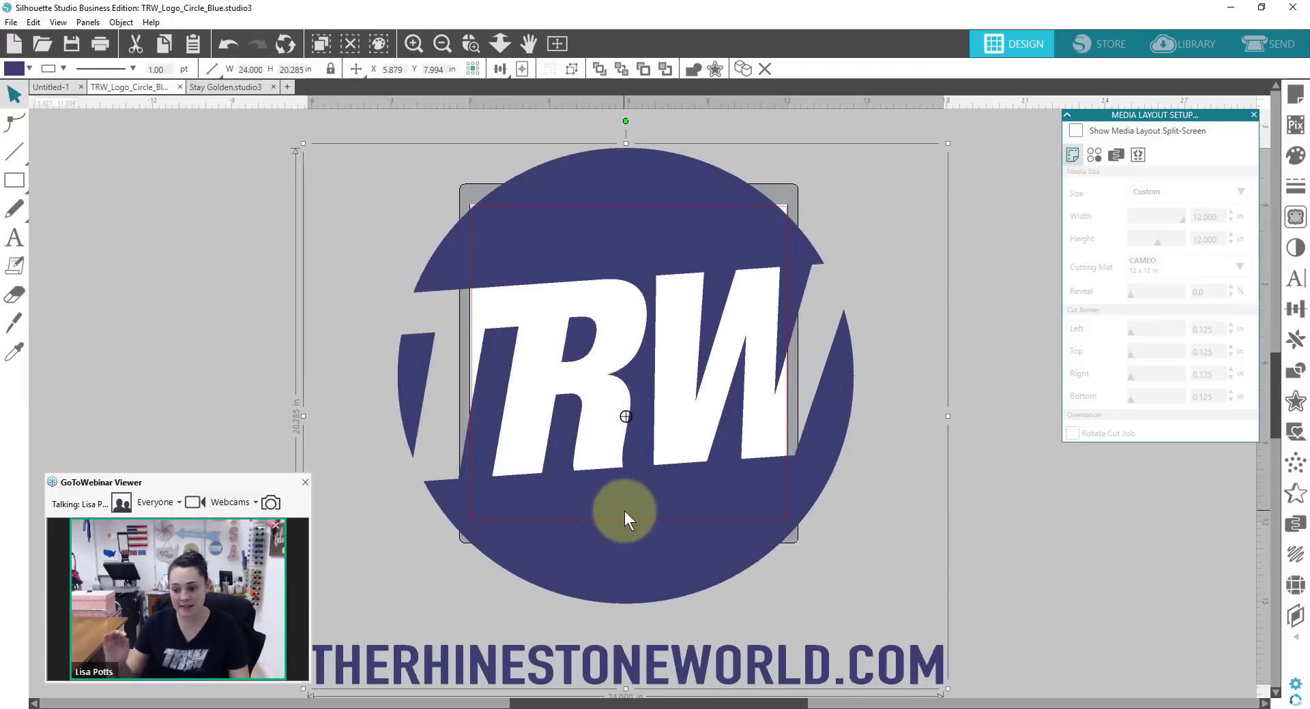
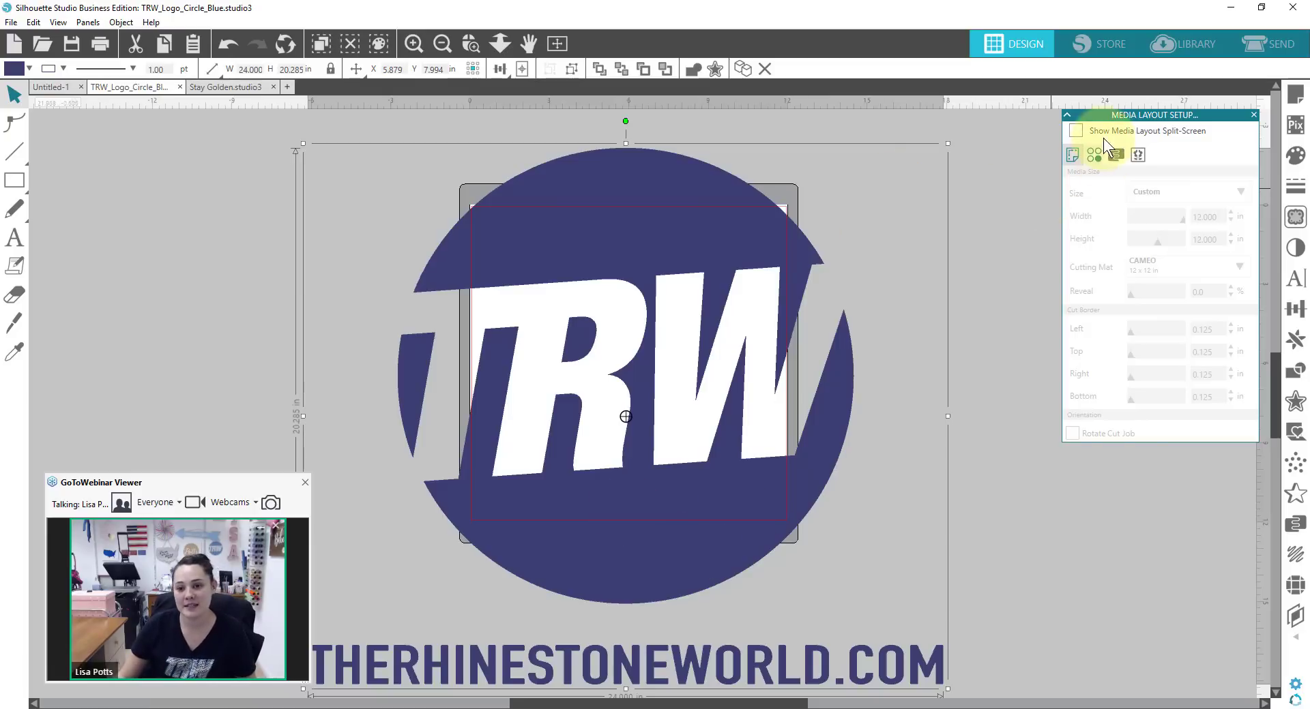
Show the media layout split-screen and activate tiling for the oversized logo
click(1075, 133)
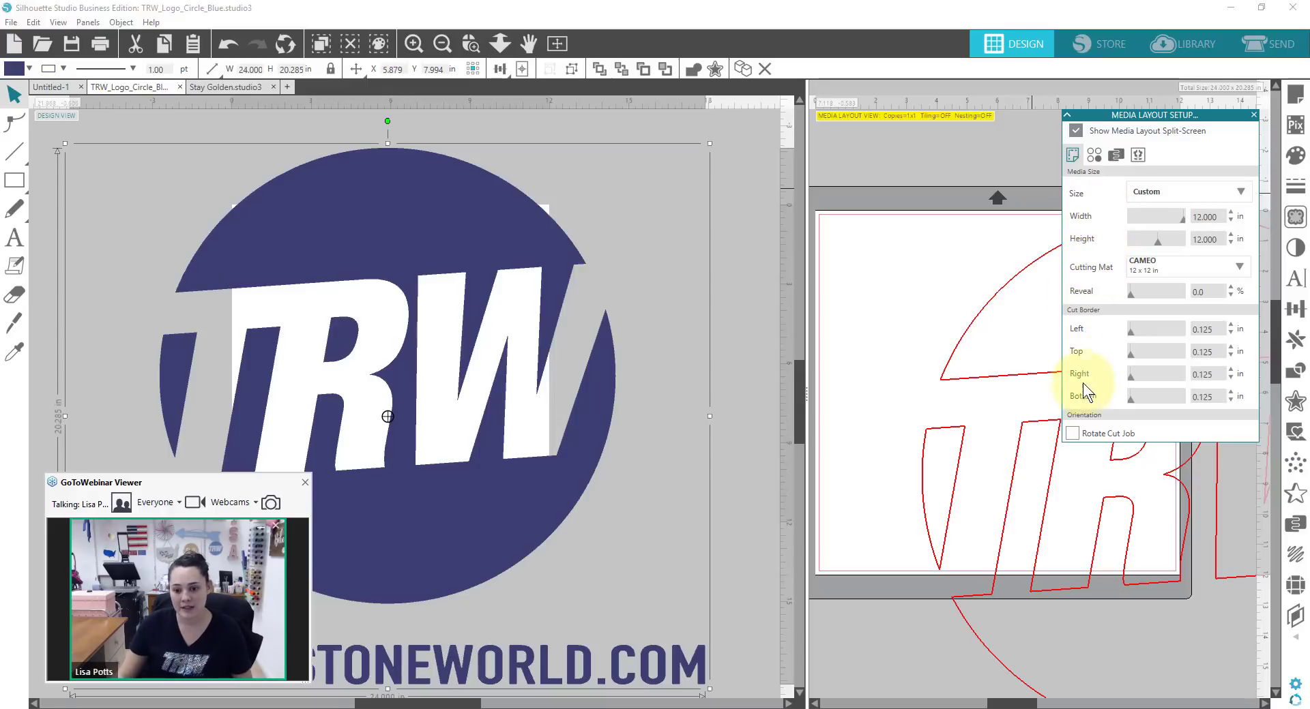
click(1138, 154)
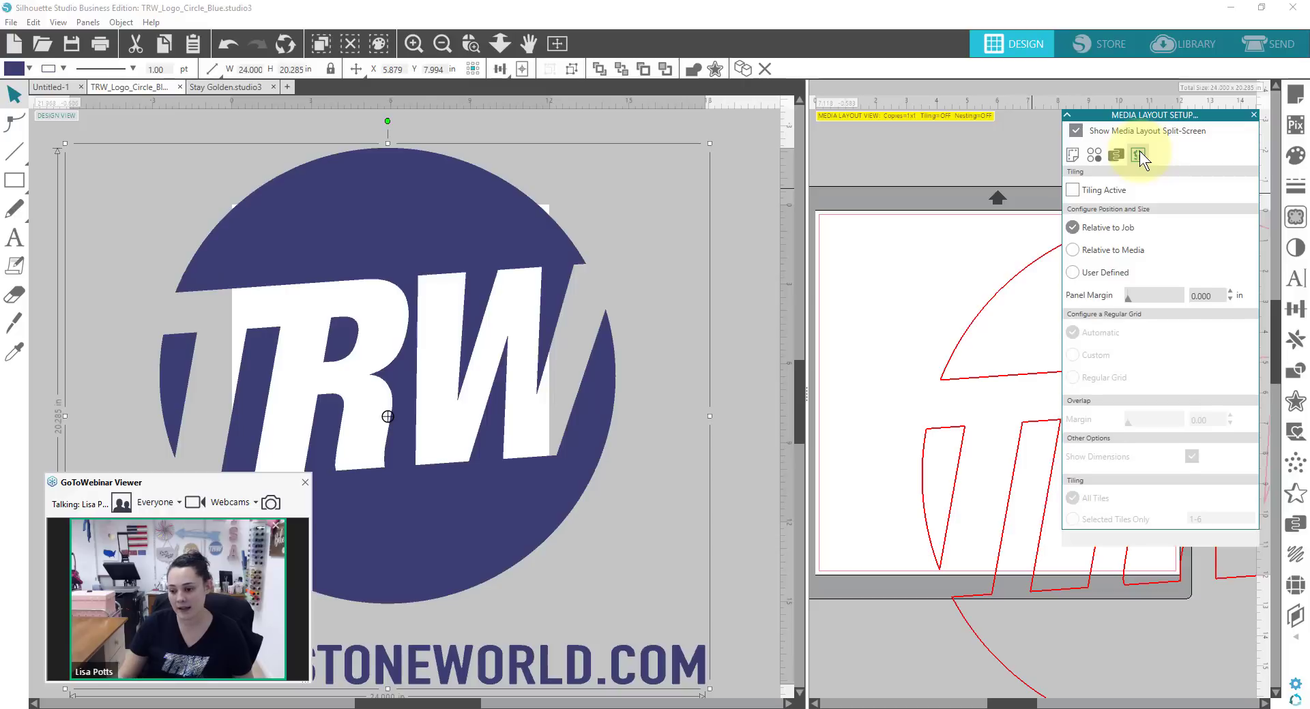
click(1072, 190)
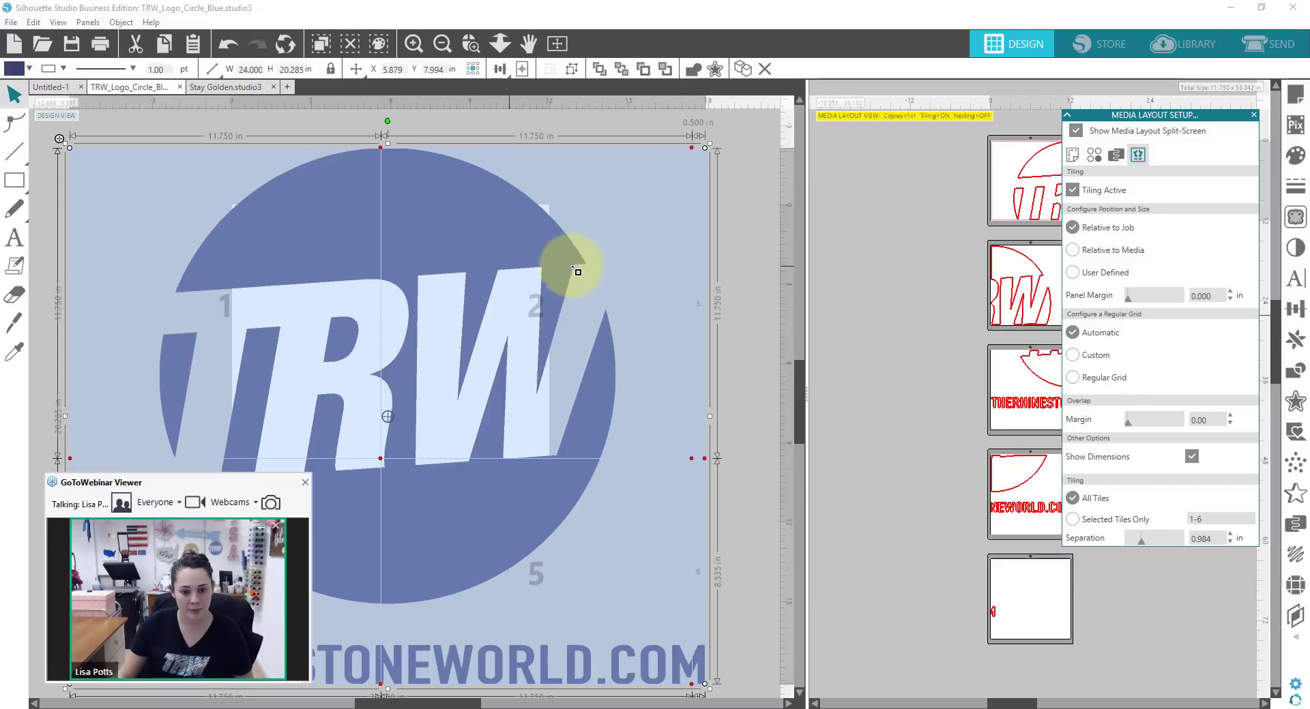
Switch the tiling to User Defined with a Custom grid, and move the webinar viewer off the logo's lower tiles
scroll(804, 431, down, 2)
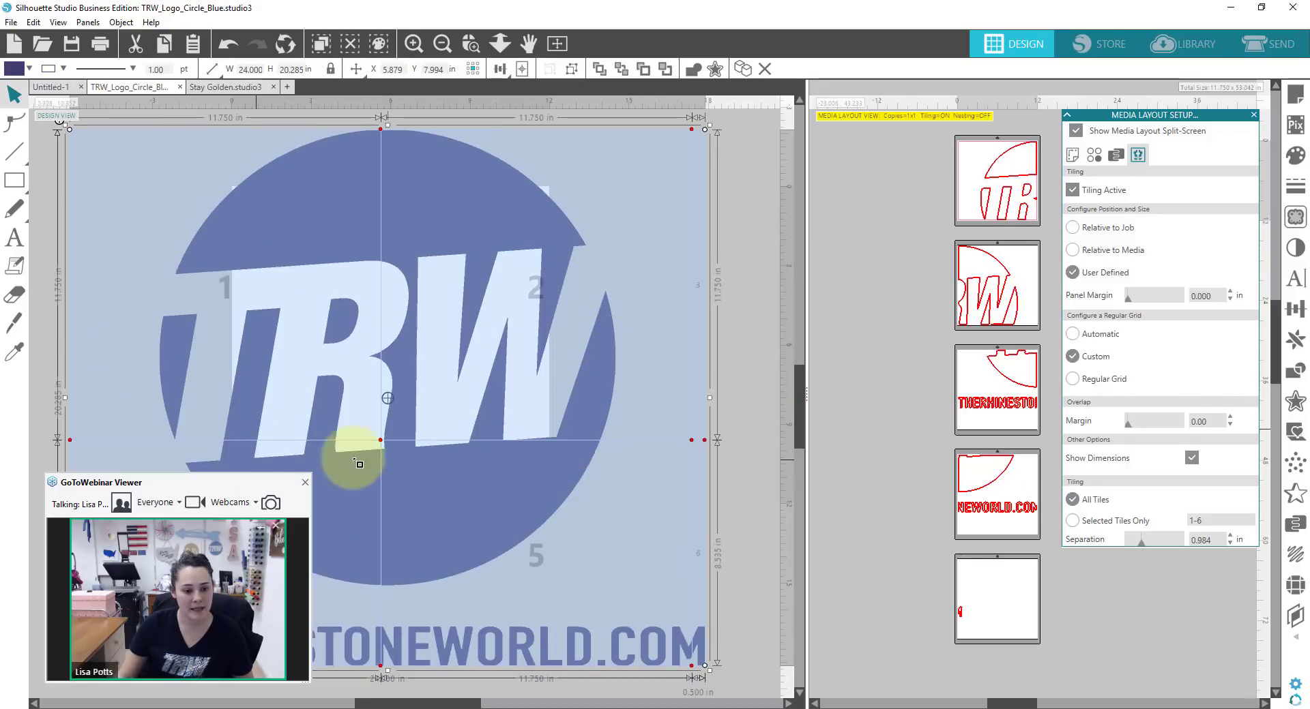
click(387, 398)
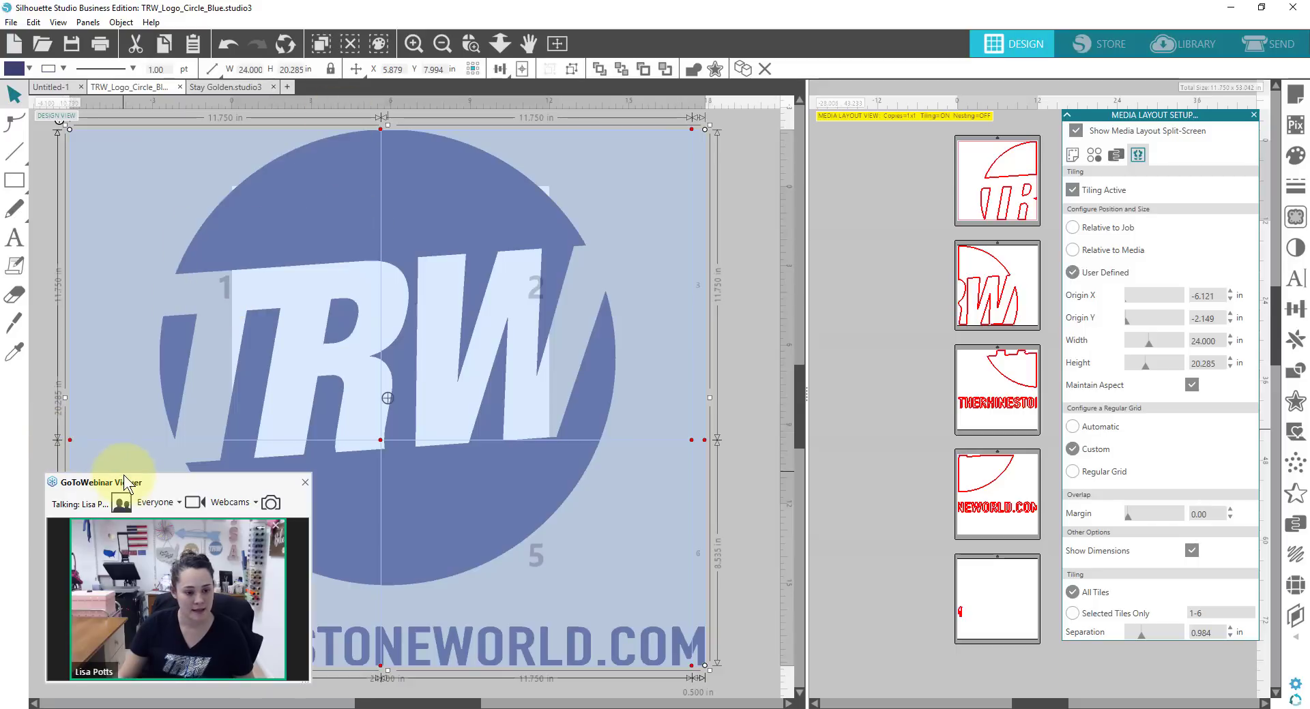
drag(123, 486, 714, 337)
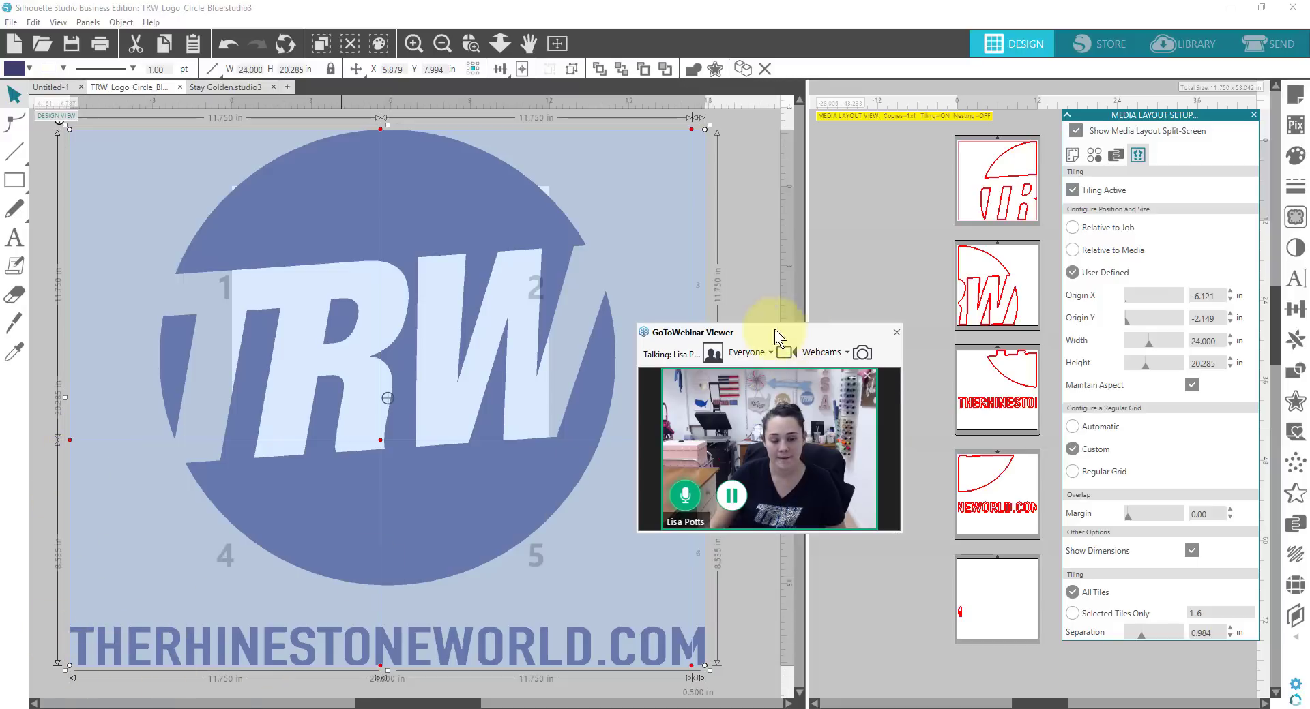
Move the webinar viewer off the lower tiles and, with the split-screen temporarily hidden, shrink the logo to about 21.8 by 18.4 in
drag(775, 329, 199, 486)
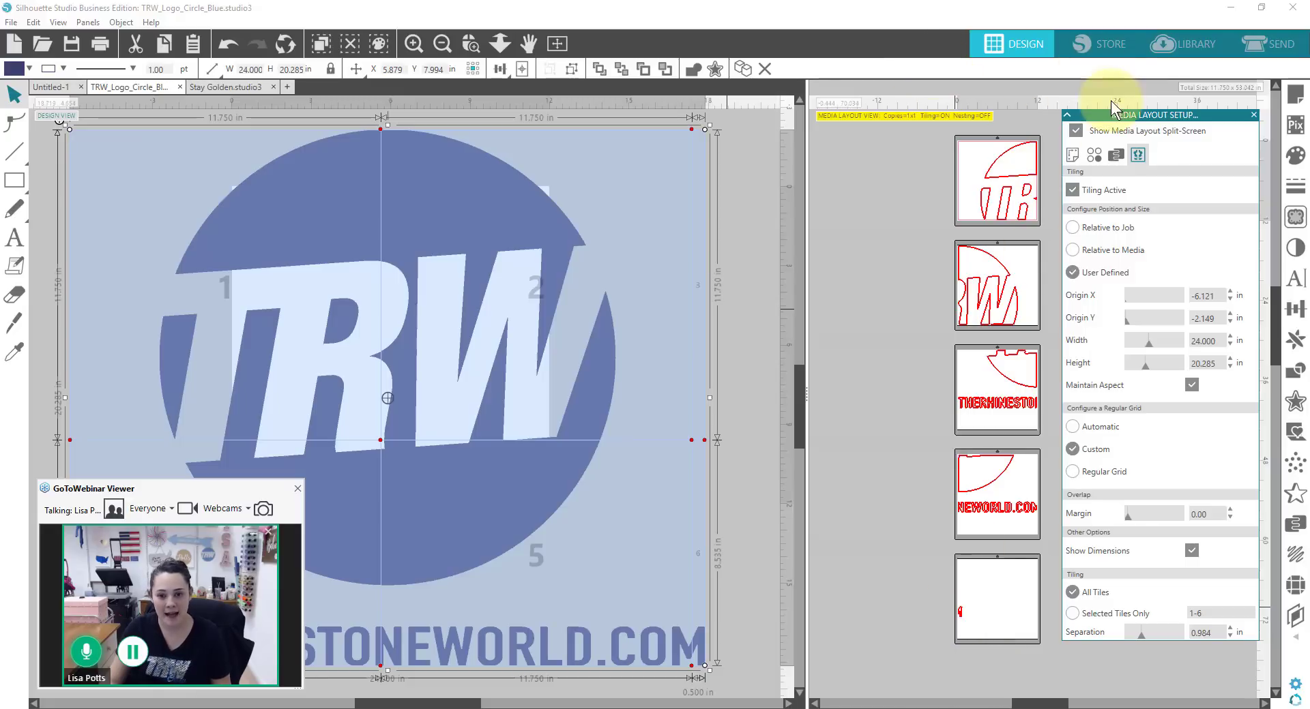
click(1075, 130)
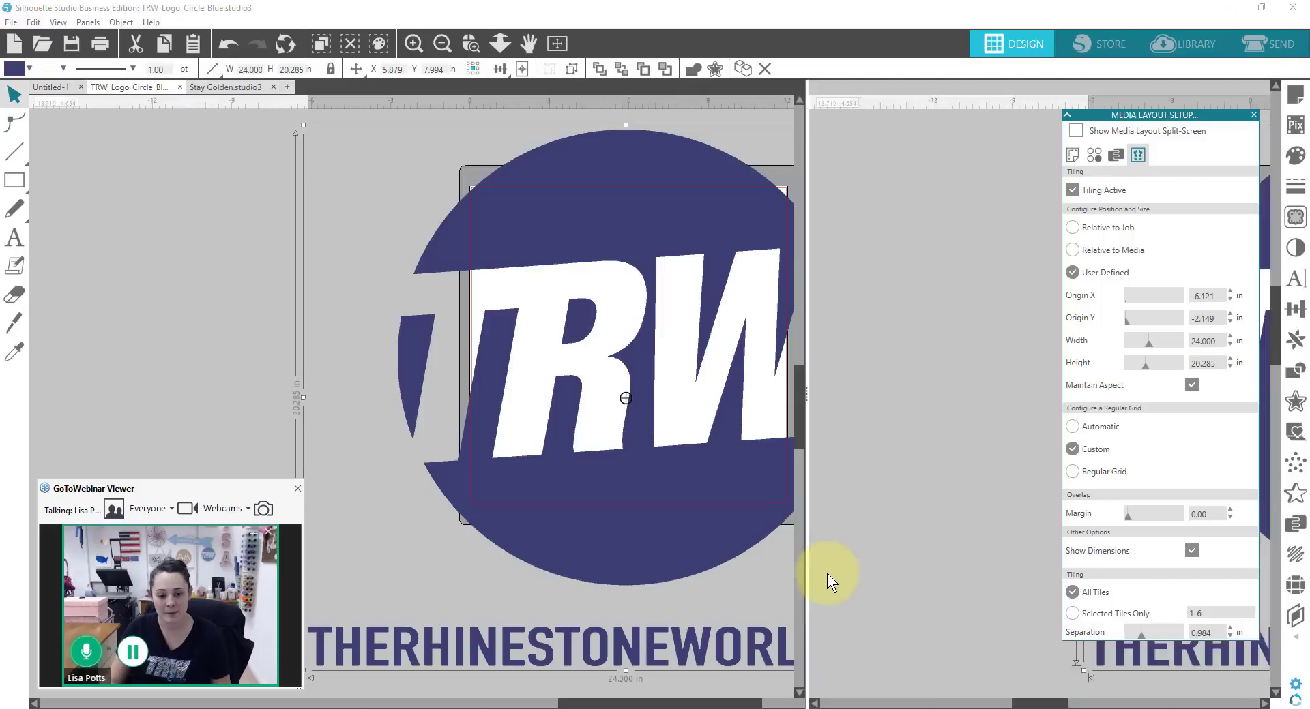
drag(947, 671, 870, 629)
click(1075, 131)
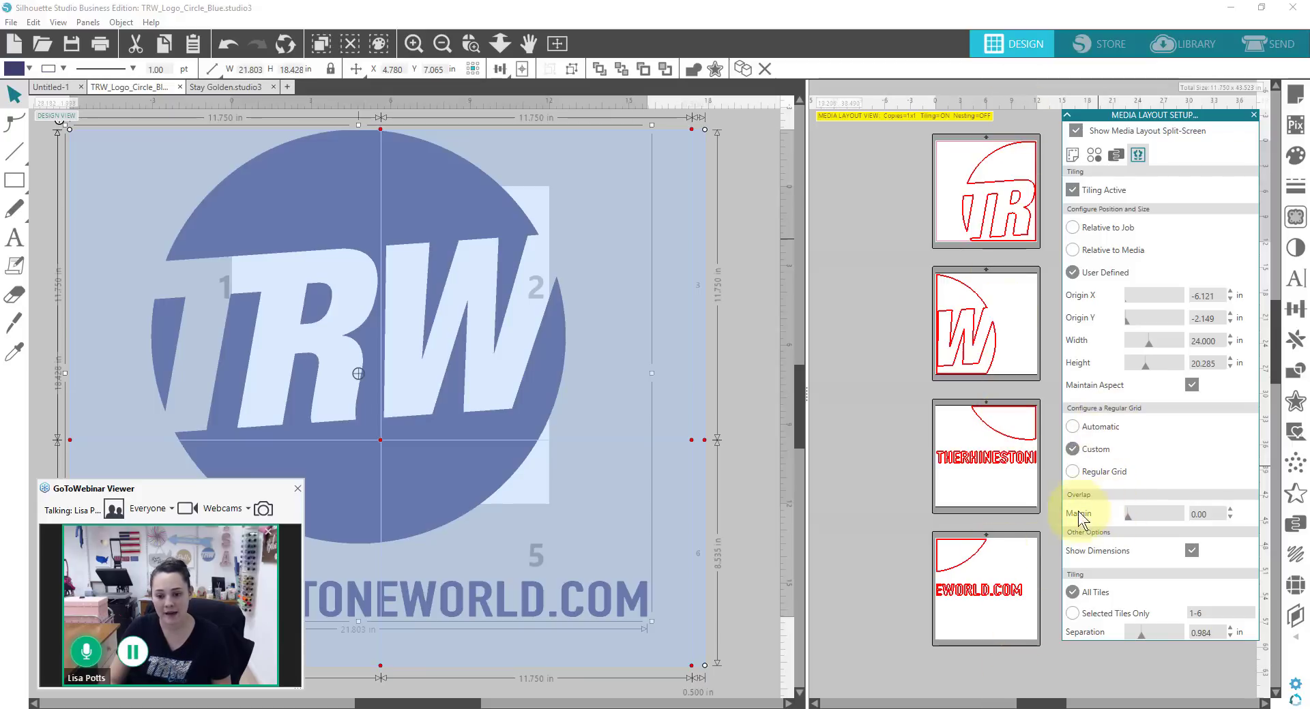
Set the overlap margin between the tiles to 0.00
double_click(1217, 513)
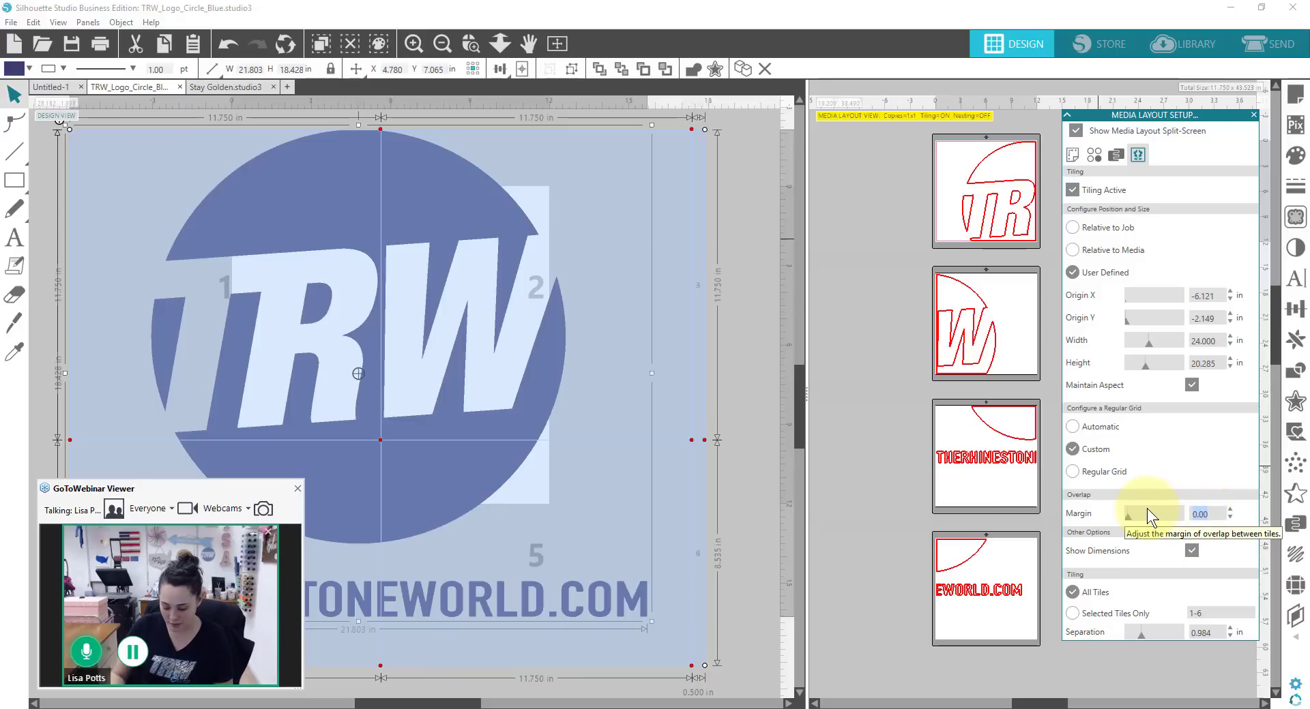
text(0.00)
key(Return)
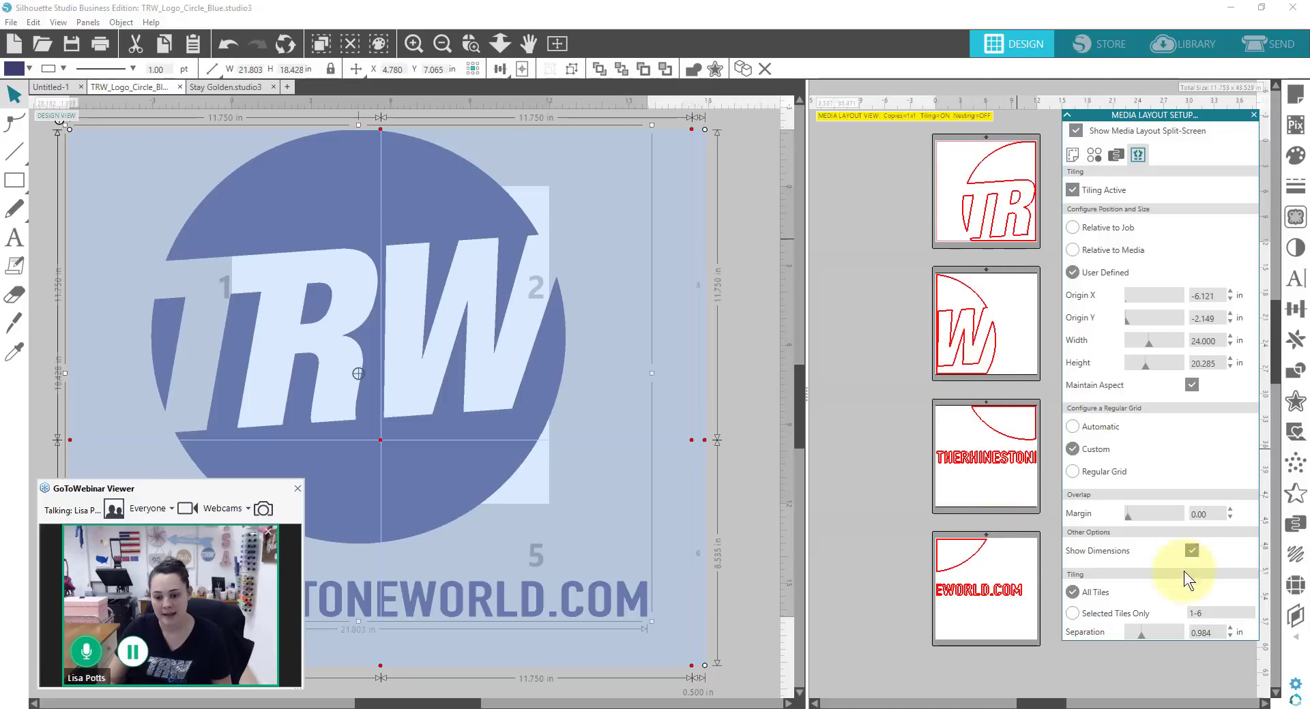
Switch the tile grid to Automatic and back to Custom, then raise the central division point so the upper tiles are about 10.15 in tall
click(1074, 429)
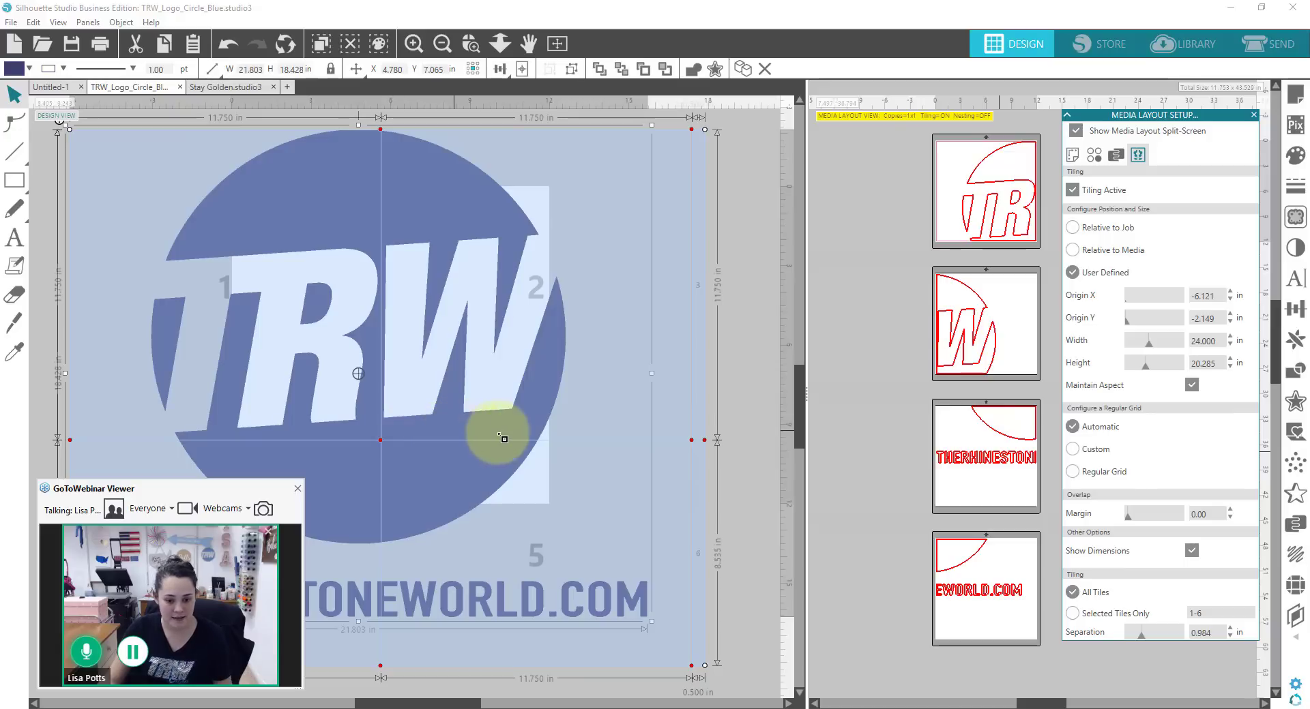
click(1074, 447)
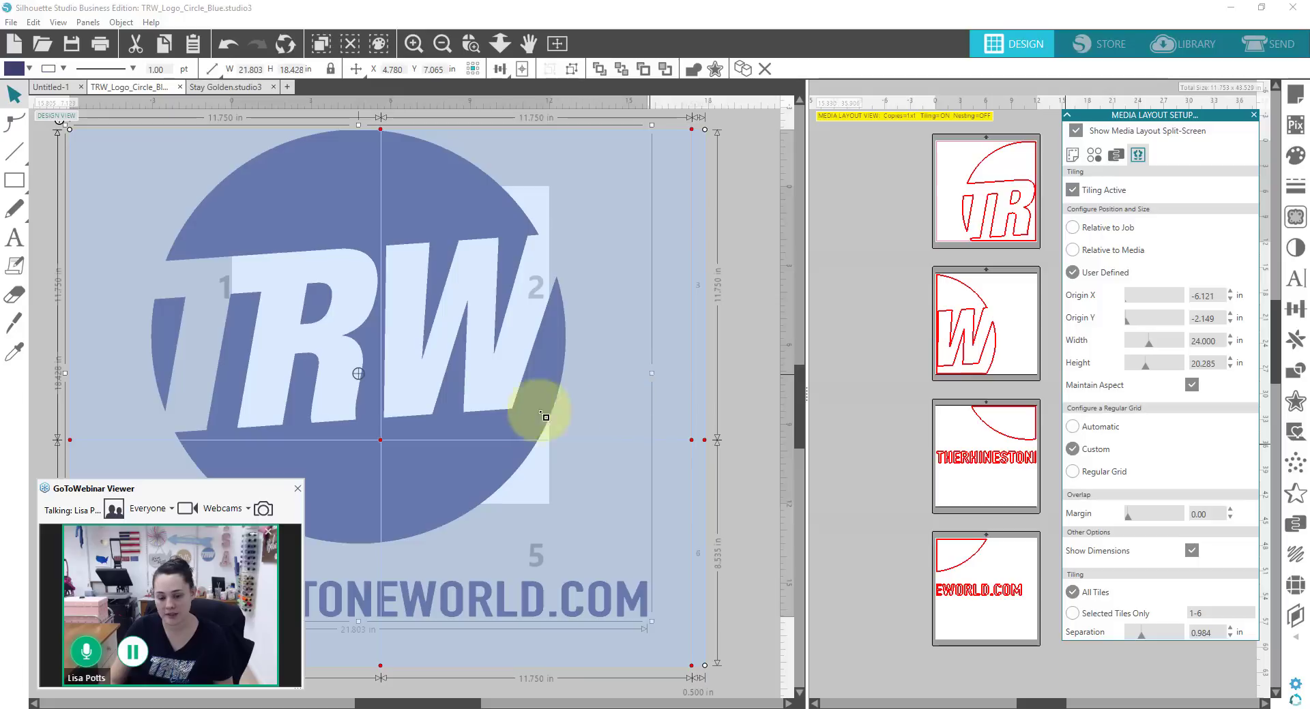
drag(382, 441, 379, 398)
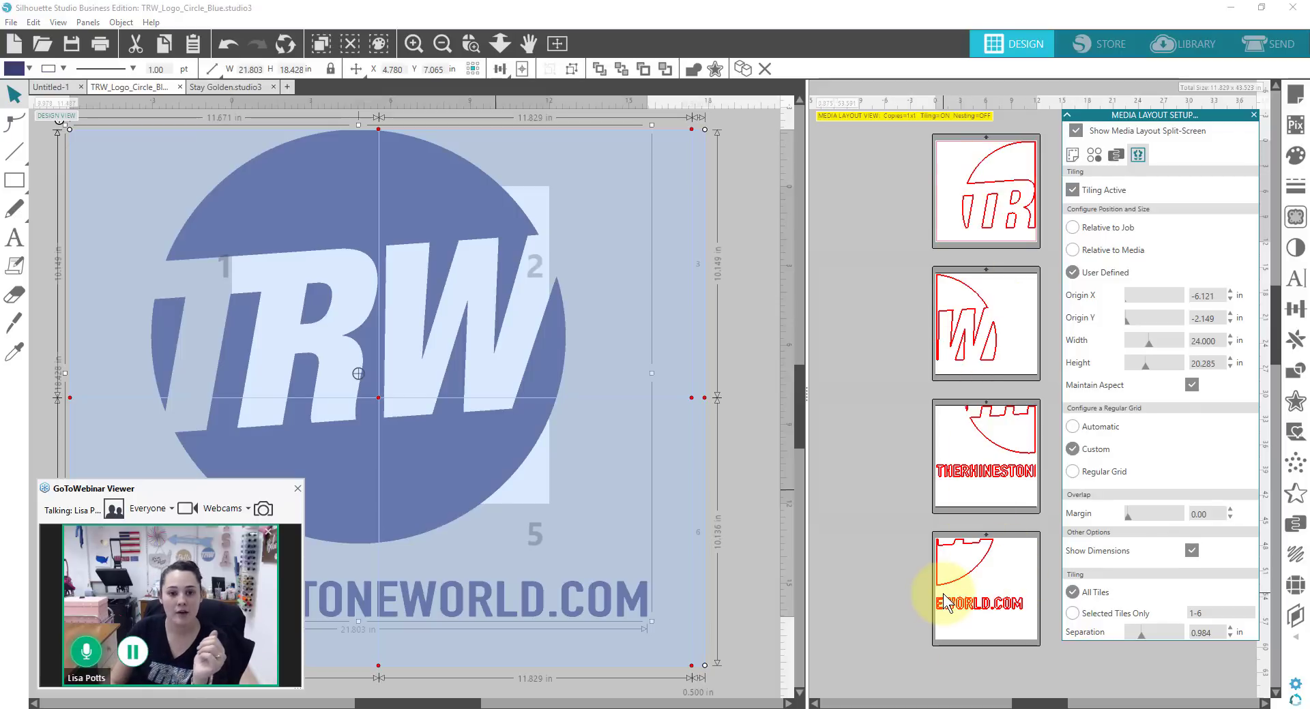
Open the send view for the tiled logo and set the Tool 1 material to the user-defined FDC
click(1270, 53)
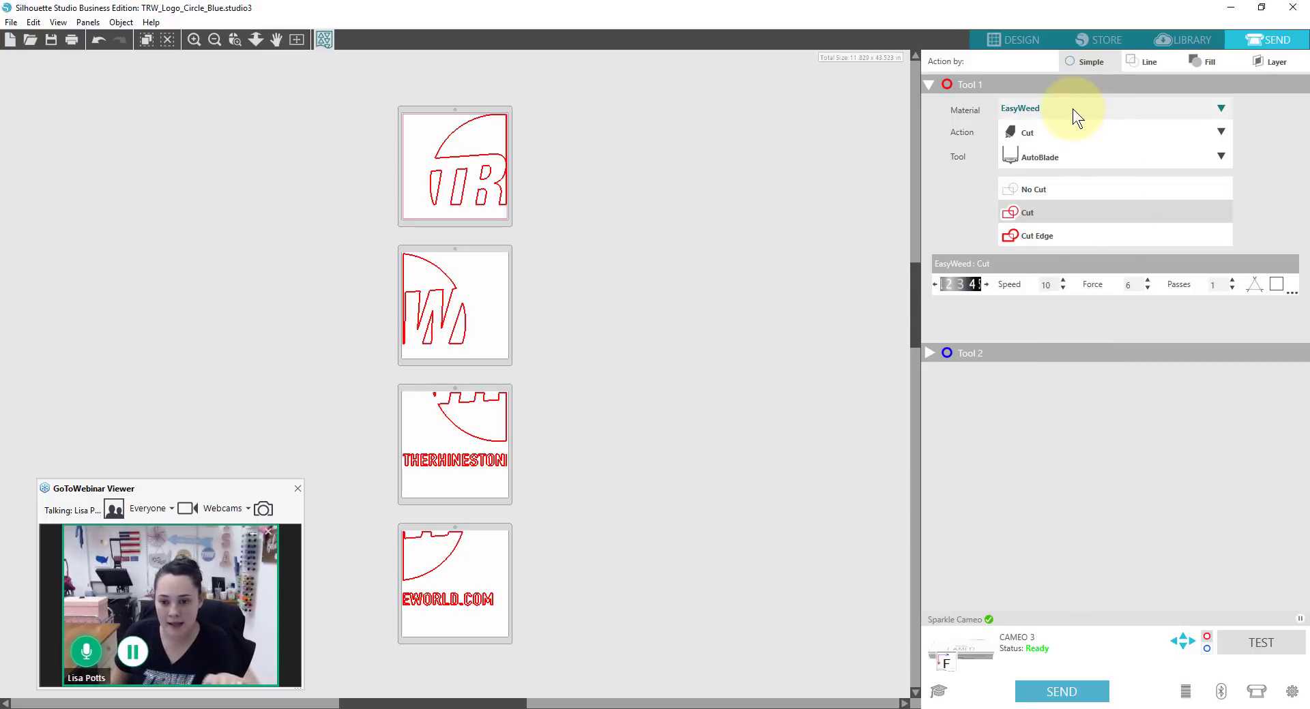
click(1221, 109)
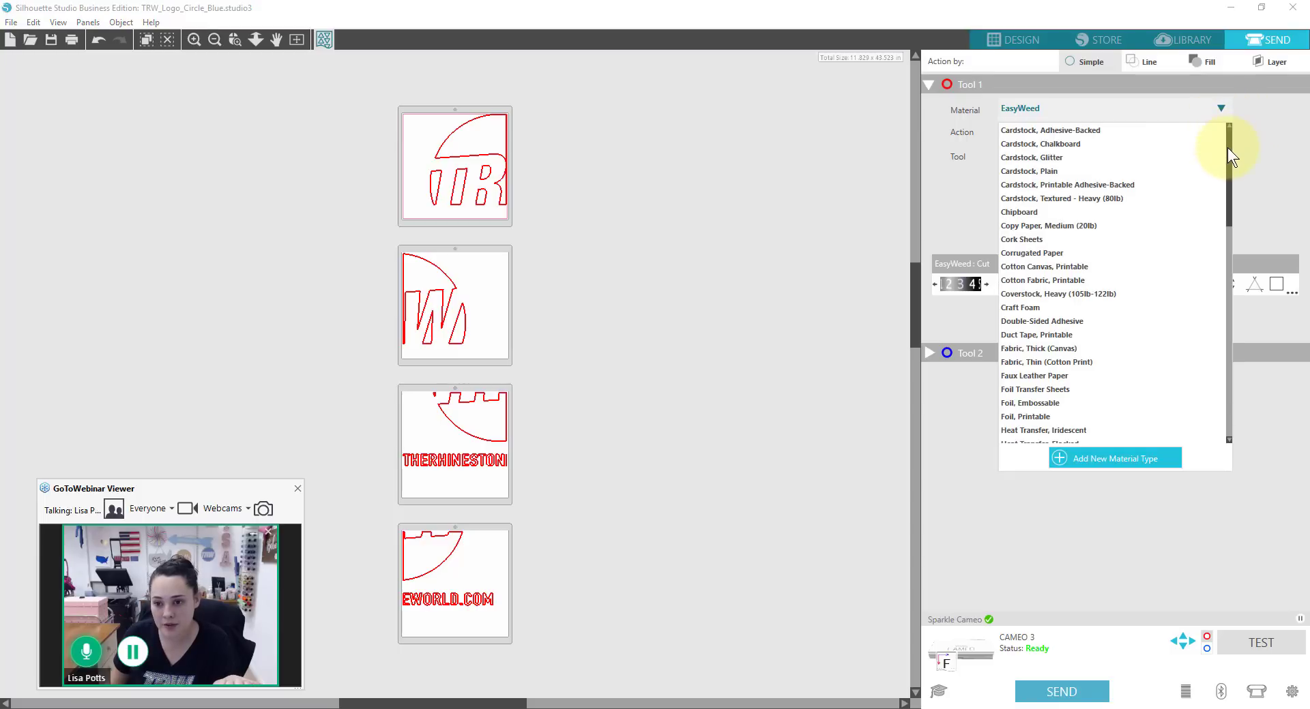
scroll(1224, 313, down, 10)
scroll(1234, 311, down, 3)
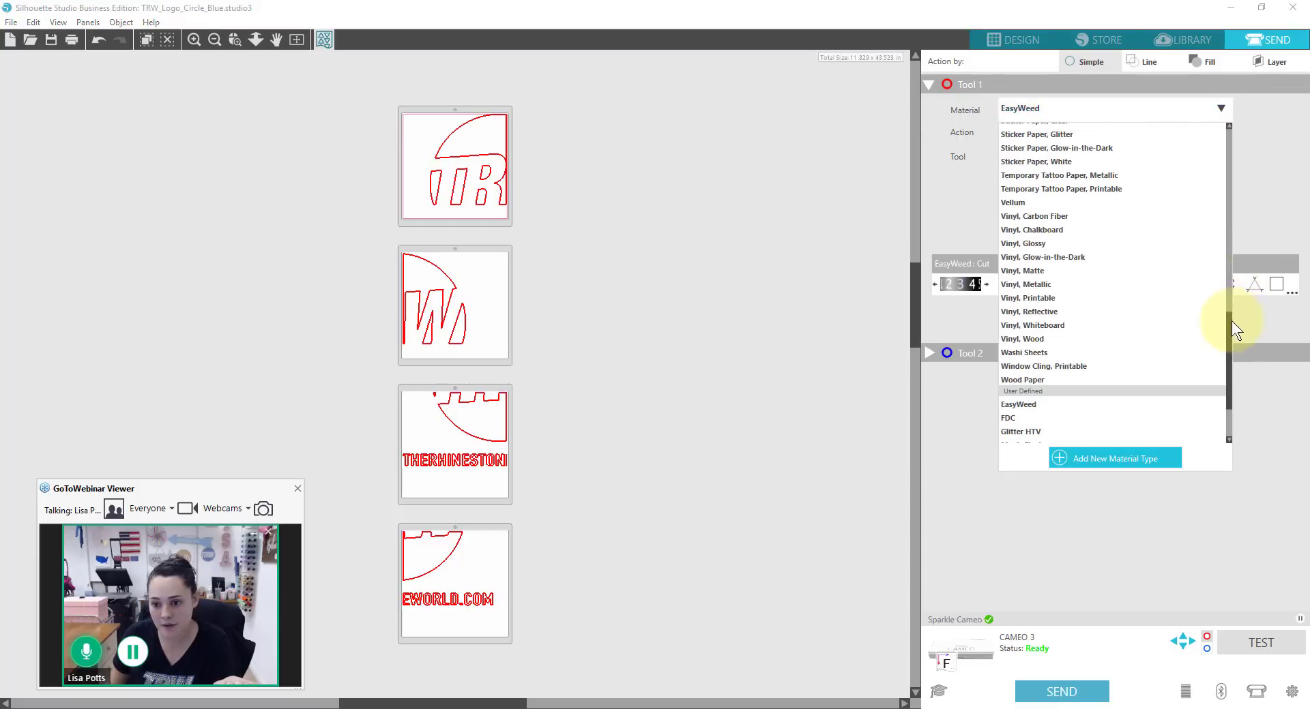
click(1022, 417)
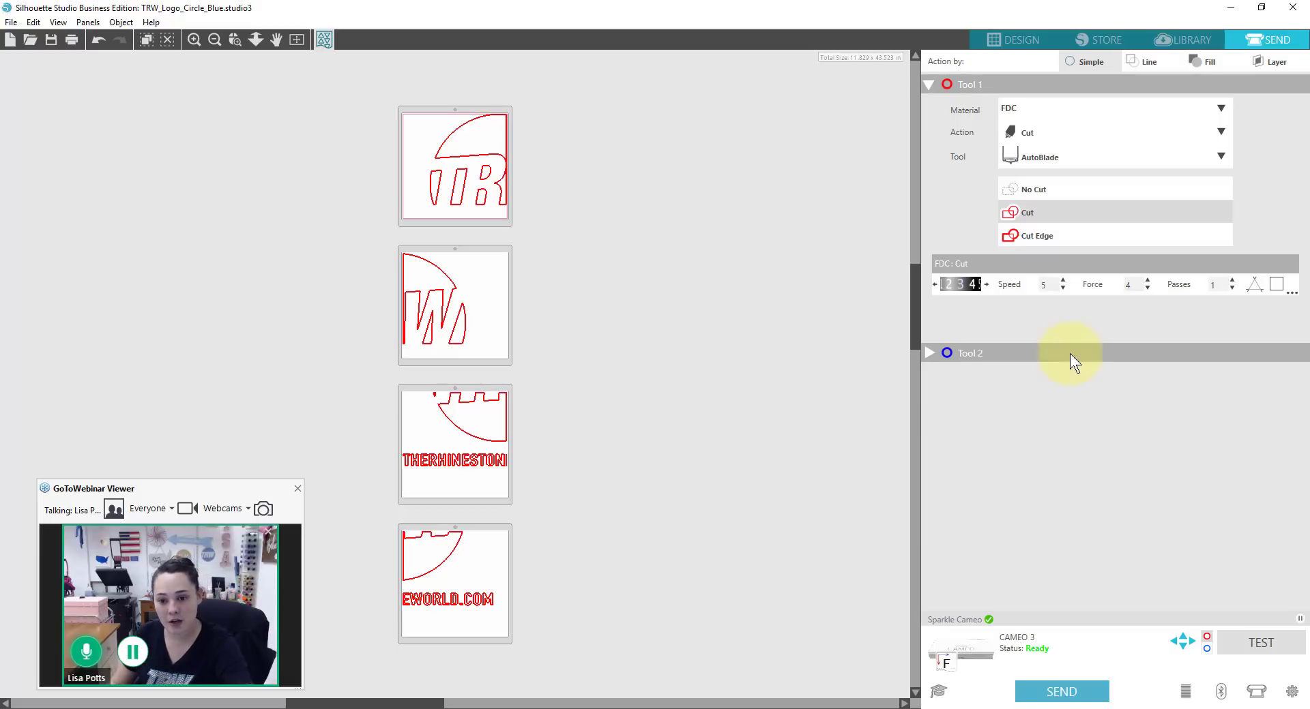
Send the tiled logo to the CAMEO 3 cutter and resume the paused job
click(1048, 698)
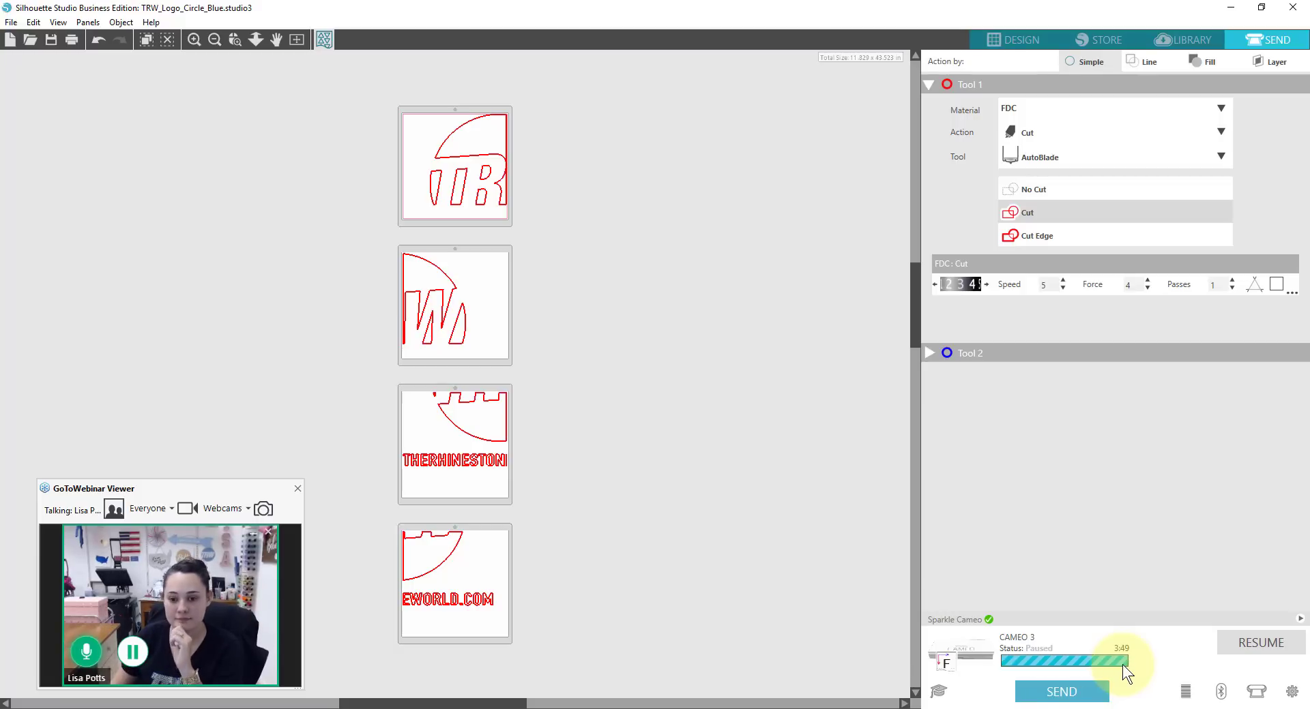
click(1239, 641)
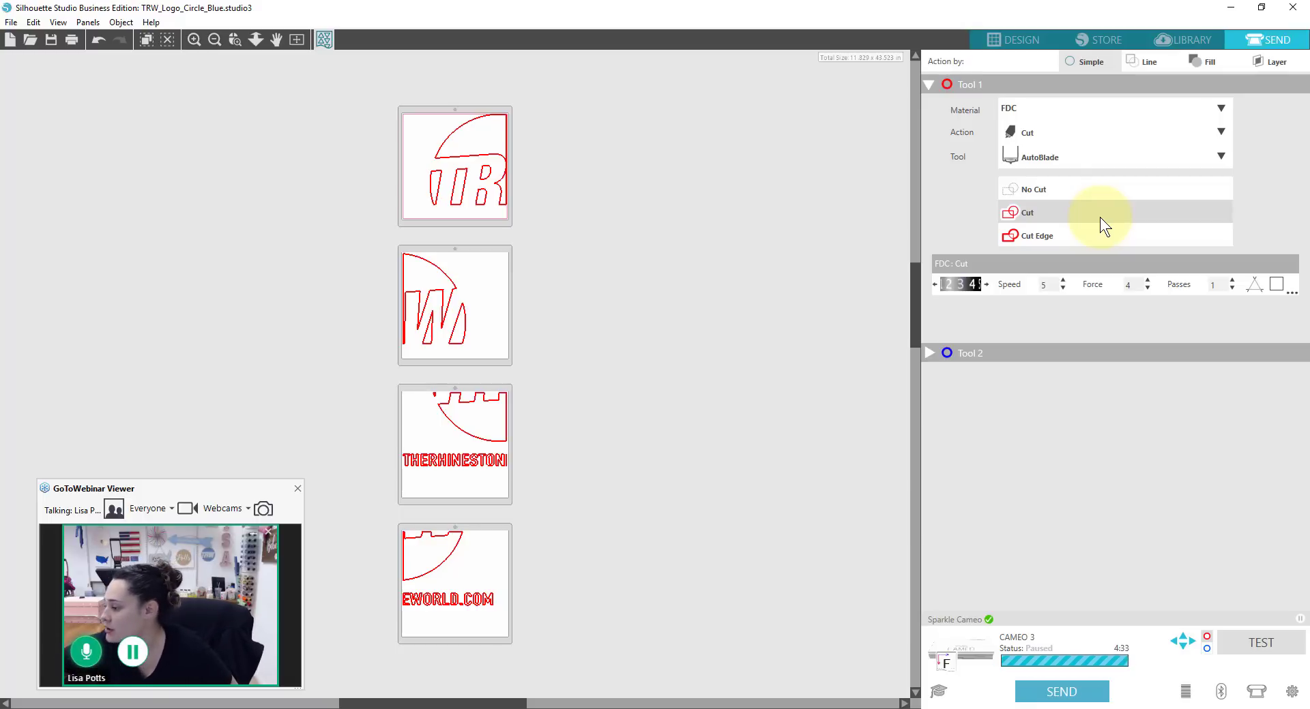
Return to the design view, widen the media layout pane, and restrict the output to selected tiles only, trying tile 3 before setting tile 4
click(1034, 45)
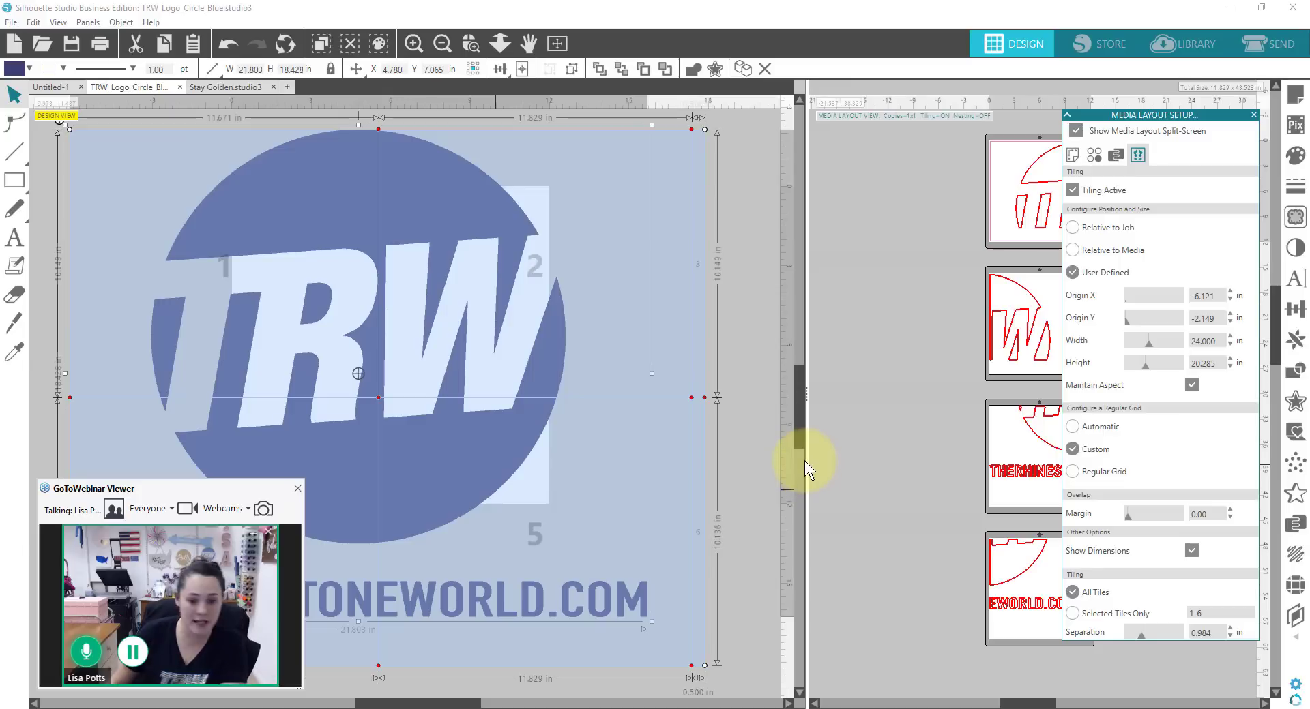
drag(805, 461, 645, 464)
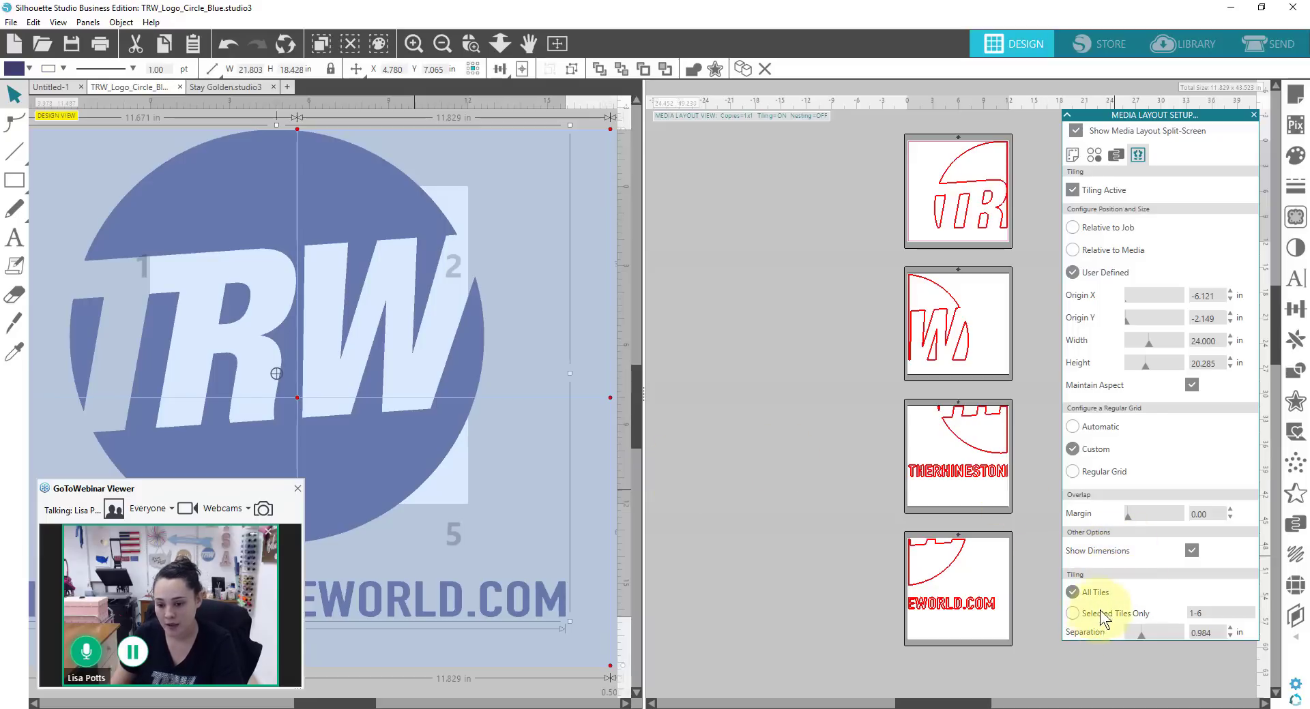
click(1074, 614)
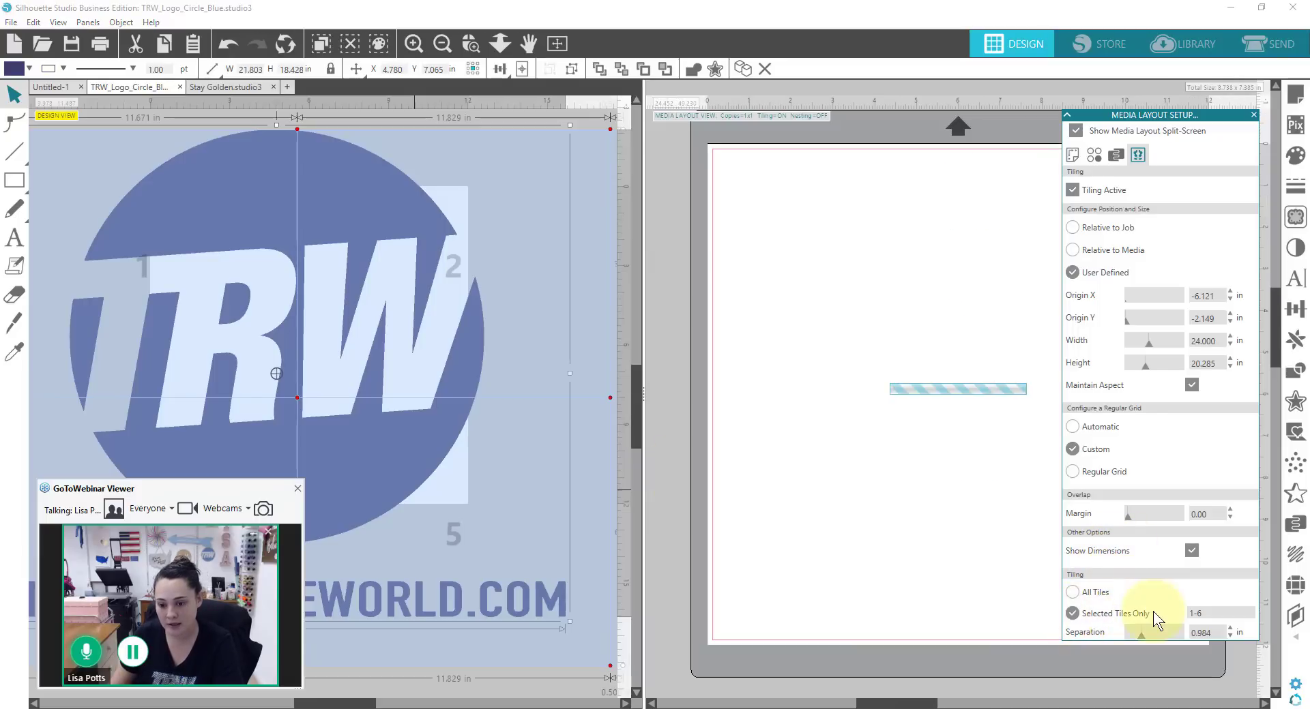
drag(1201, 618, 1153, 614)
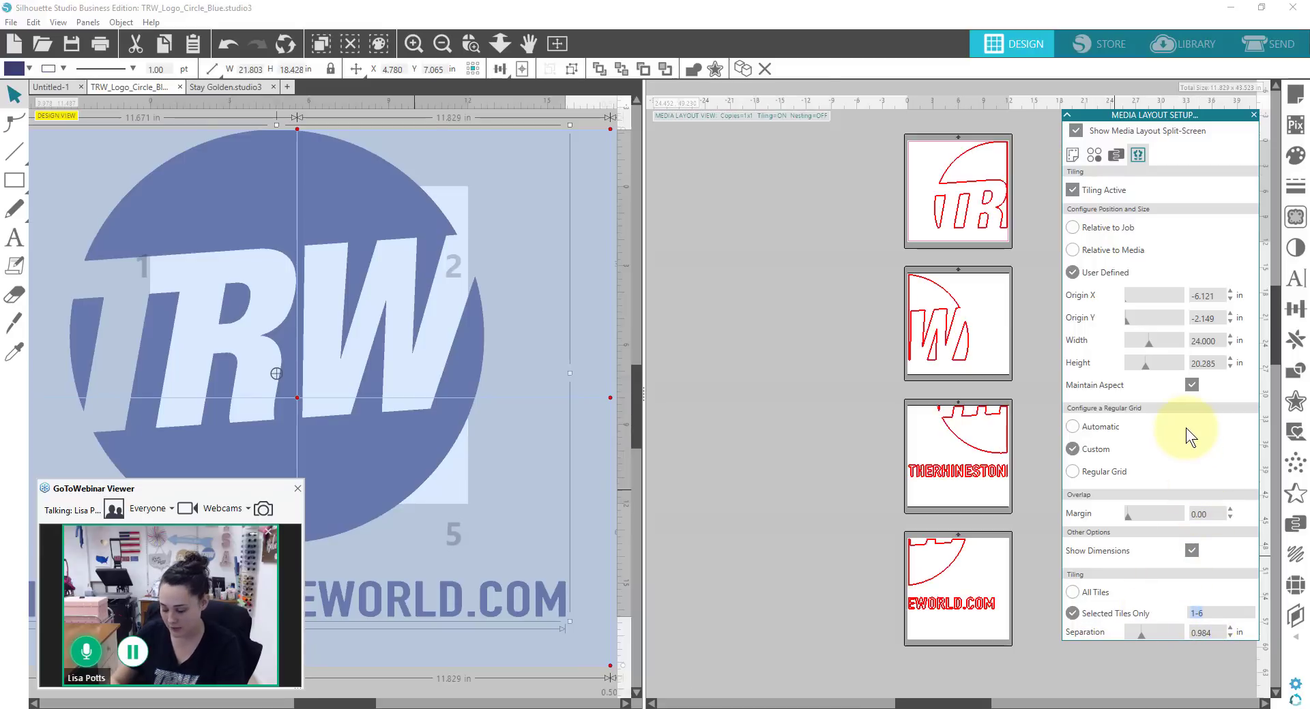
text(3)
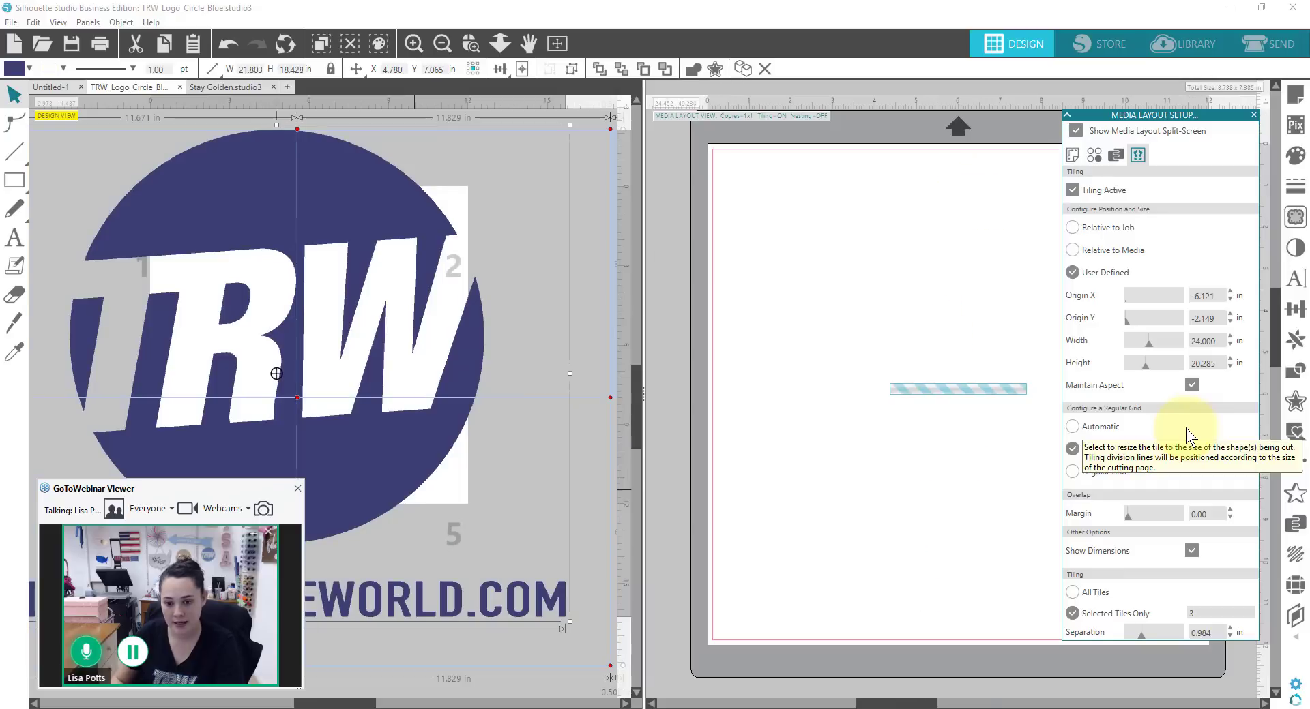
drag(902, 706, 937, 704)
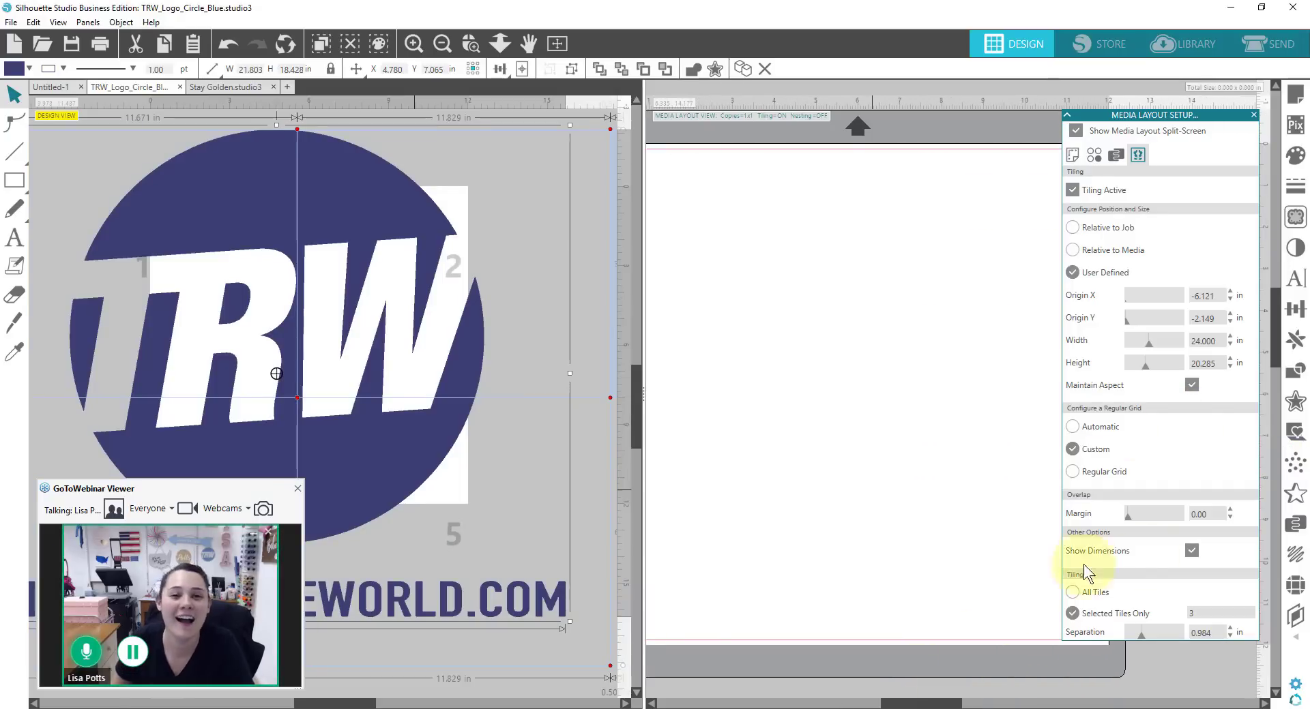
text(4)
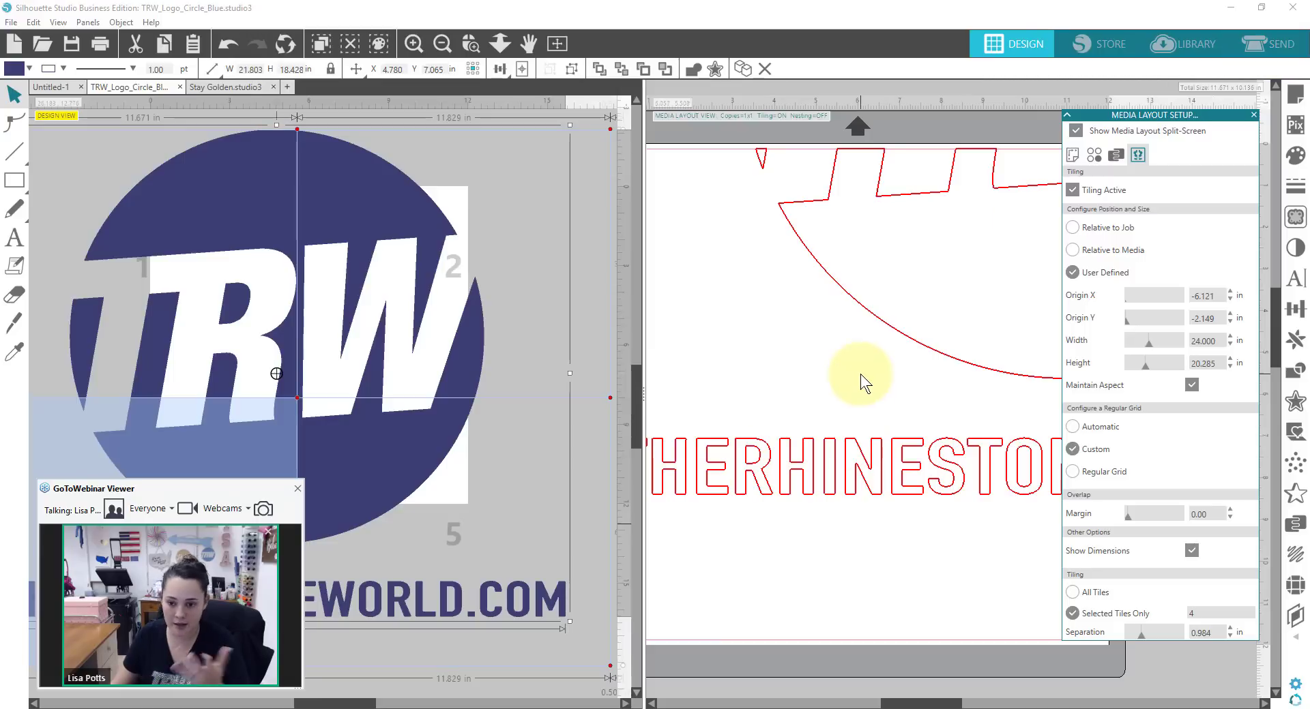
Open the send view for the single selected tile and resume the paused cutter
click(1283, 47)
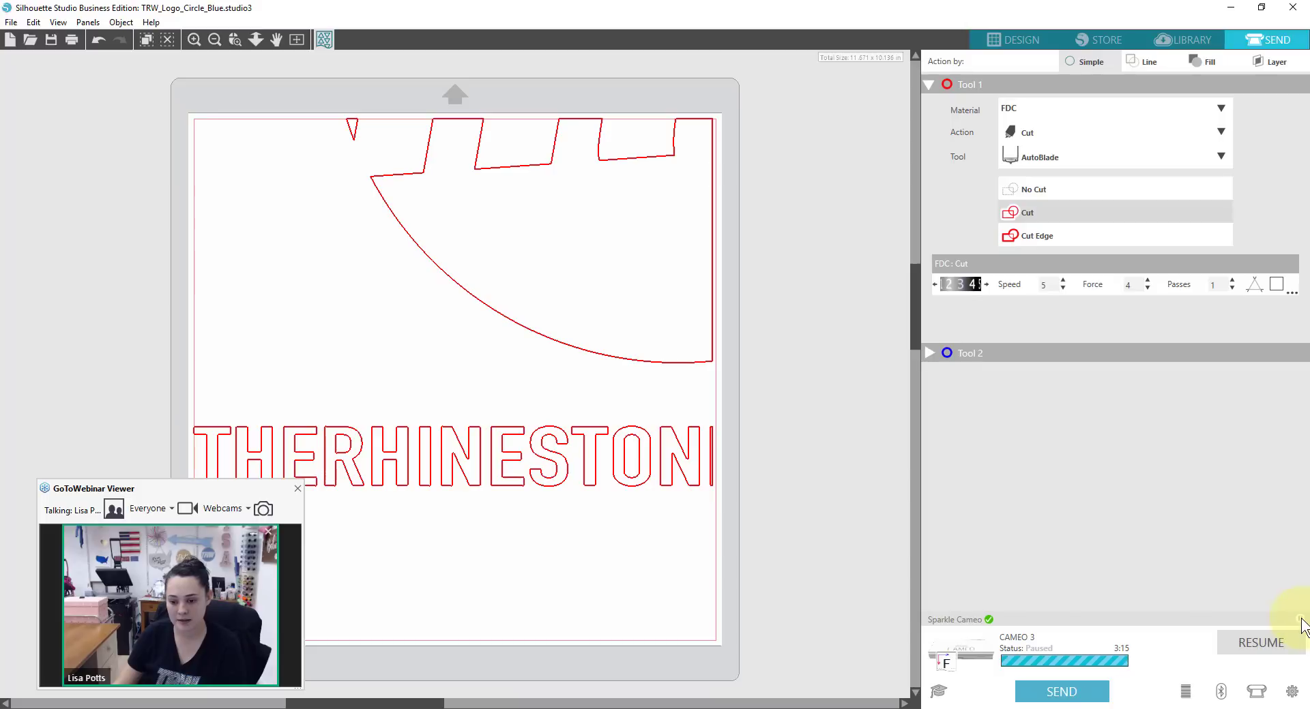
click(1261, 643)
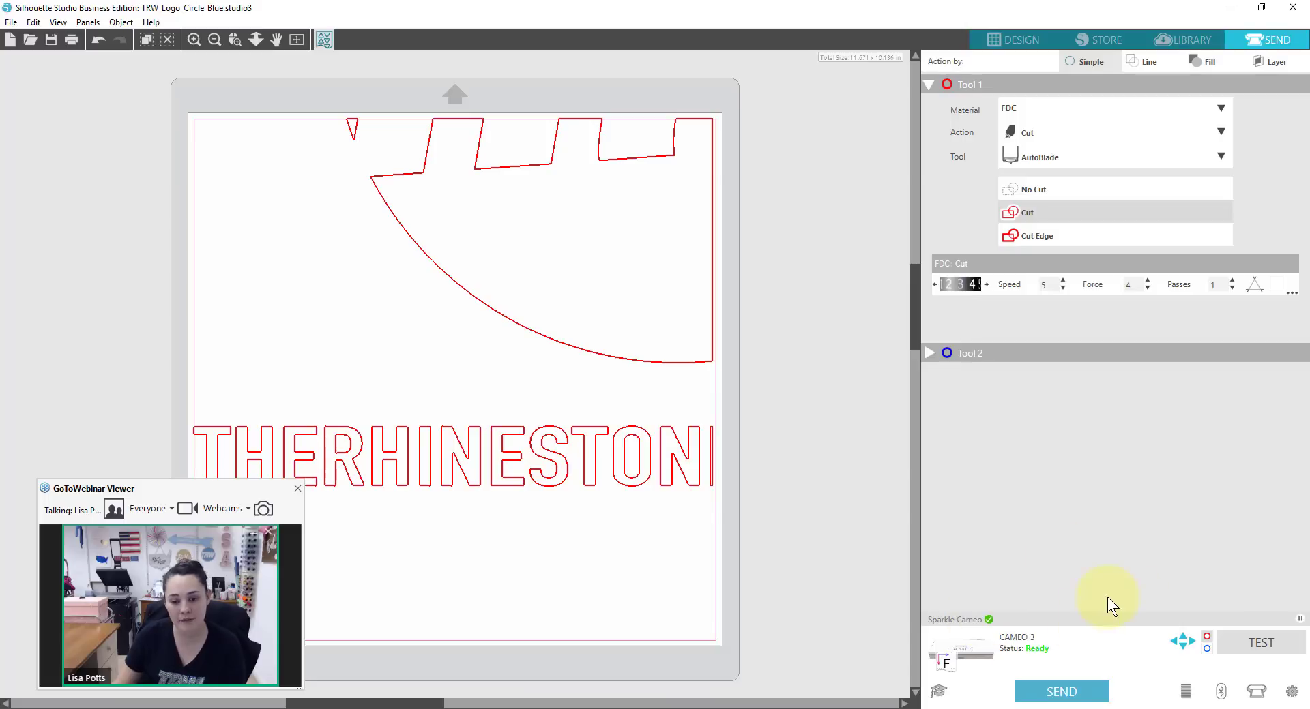
Hide the media layout split-screen, shrink the logo to about 7.4 by 6.3 in, and position it in the upper part of the mat
click(997, 41)
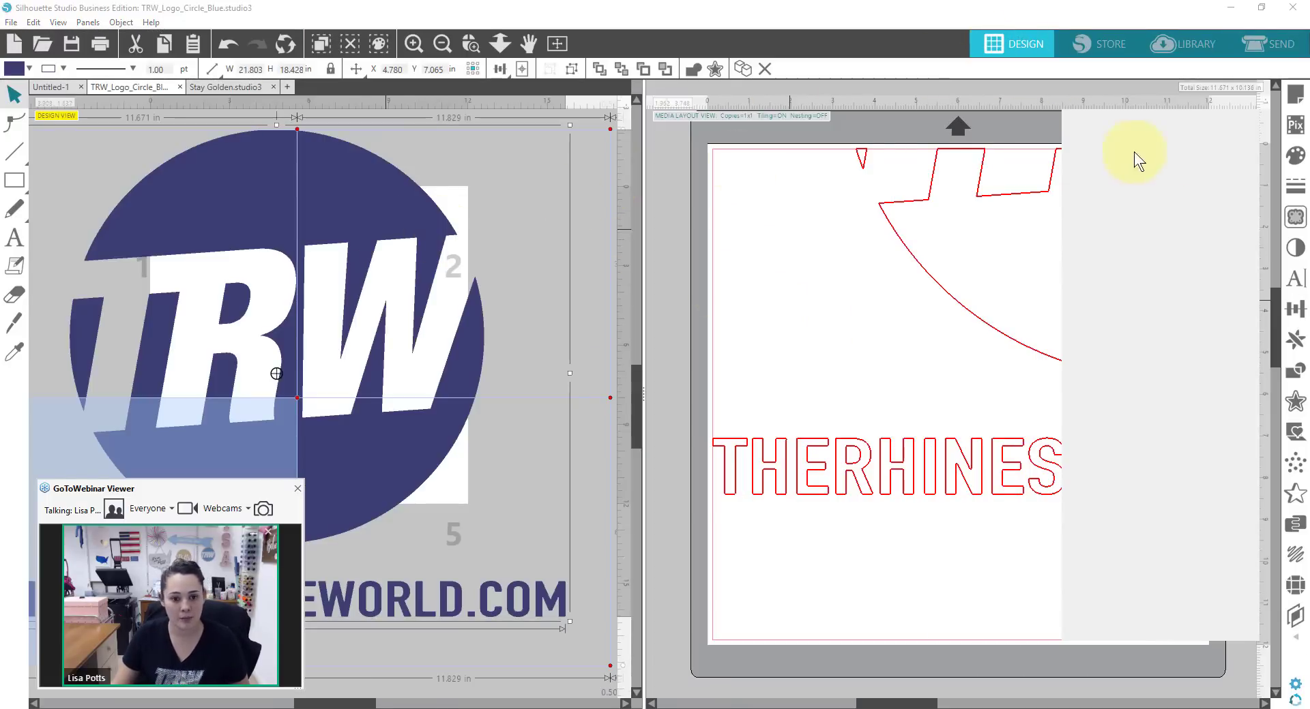
click(1077, 131)
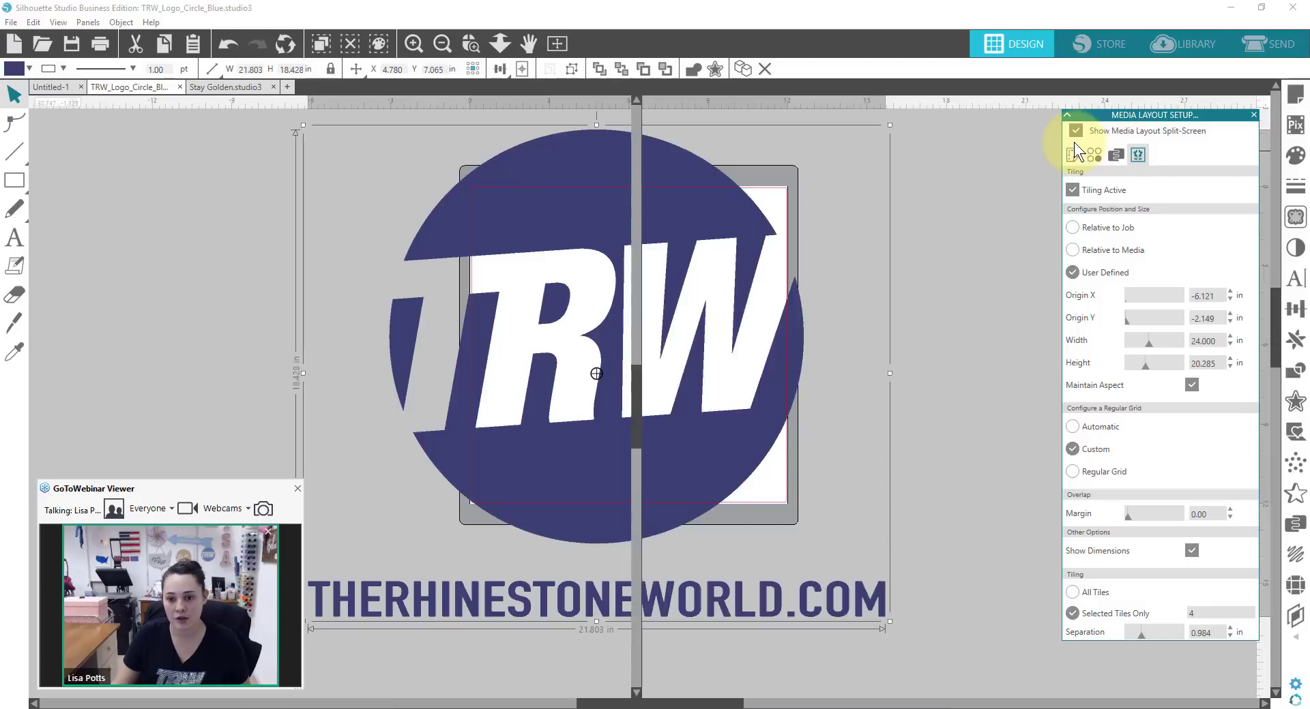
drag(887, 624, 509, 300)
drag(405, 235, 592, 328)
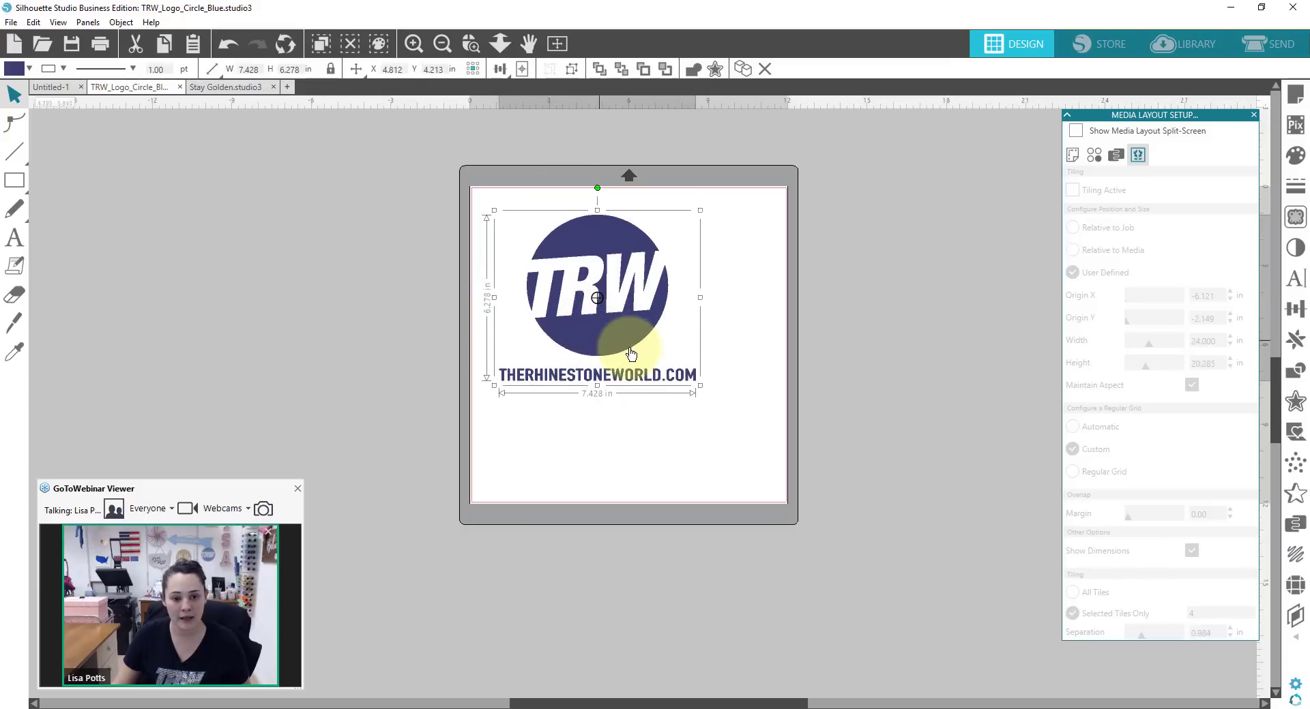
drag(631, 353, 624, 352)
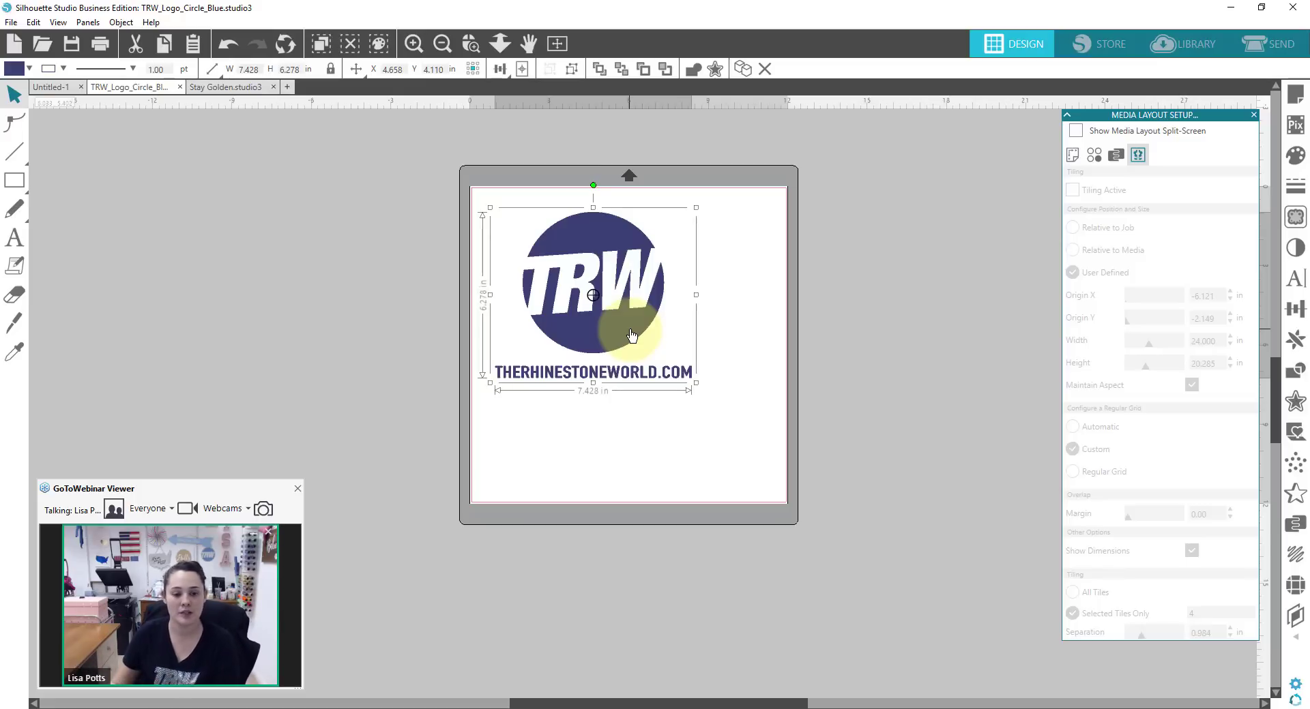
Open the send view, re-enter the connected cutter's name as Sparkle Cameo, and return to the design view
click(1250, 45)
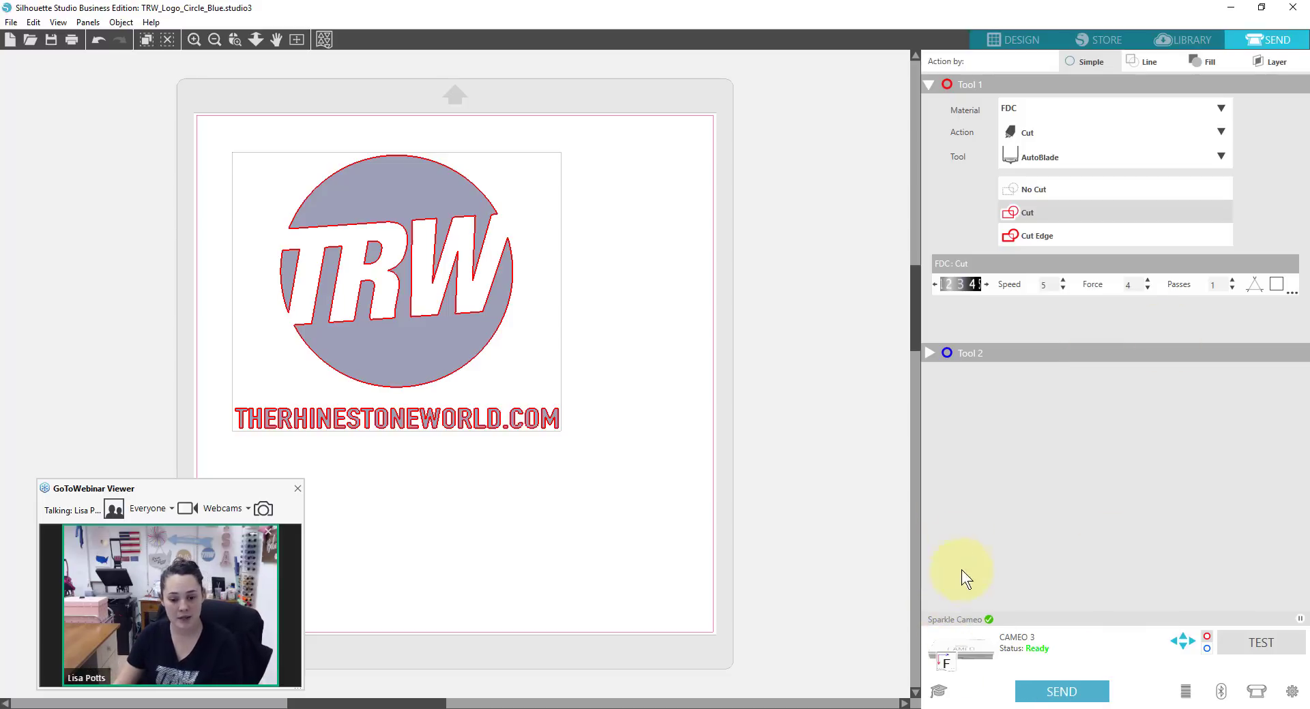
double_click(952, 621)
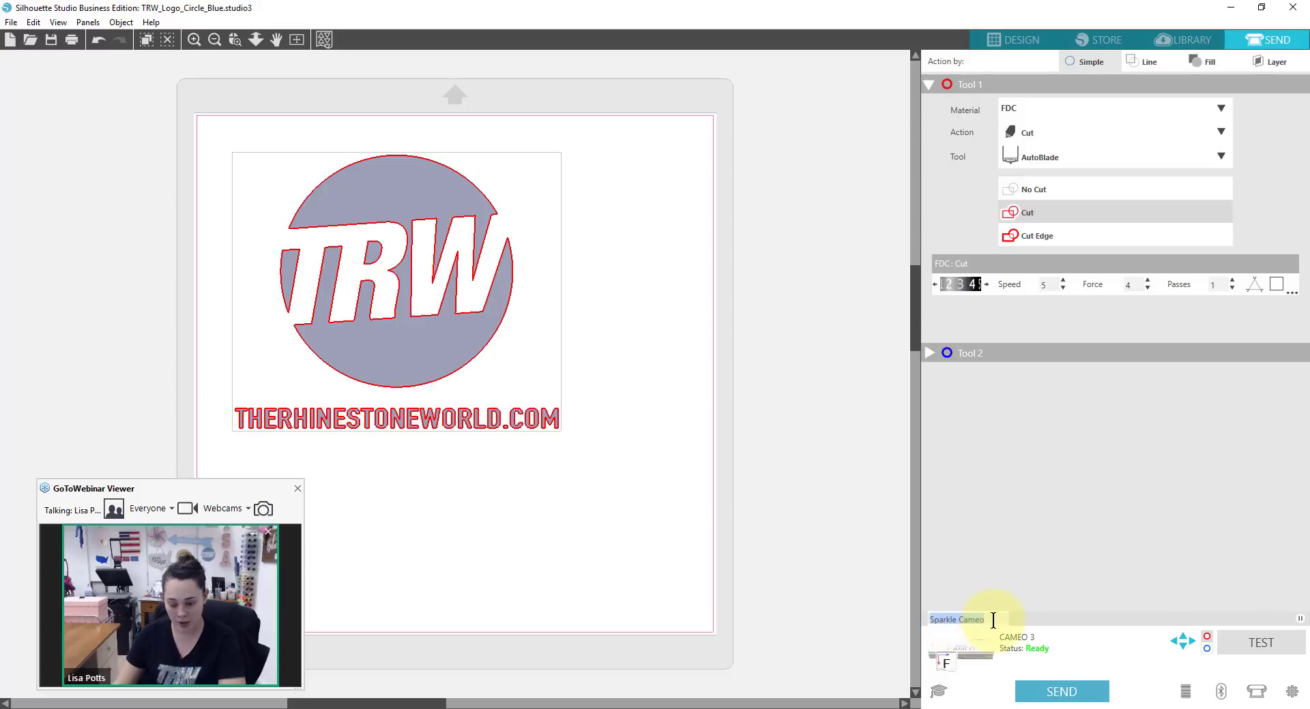
text(Spa)
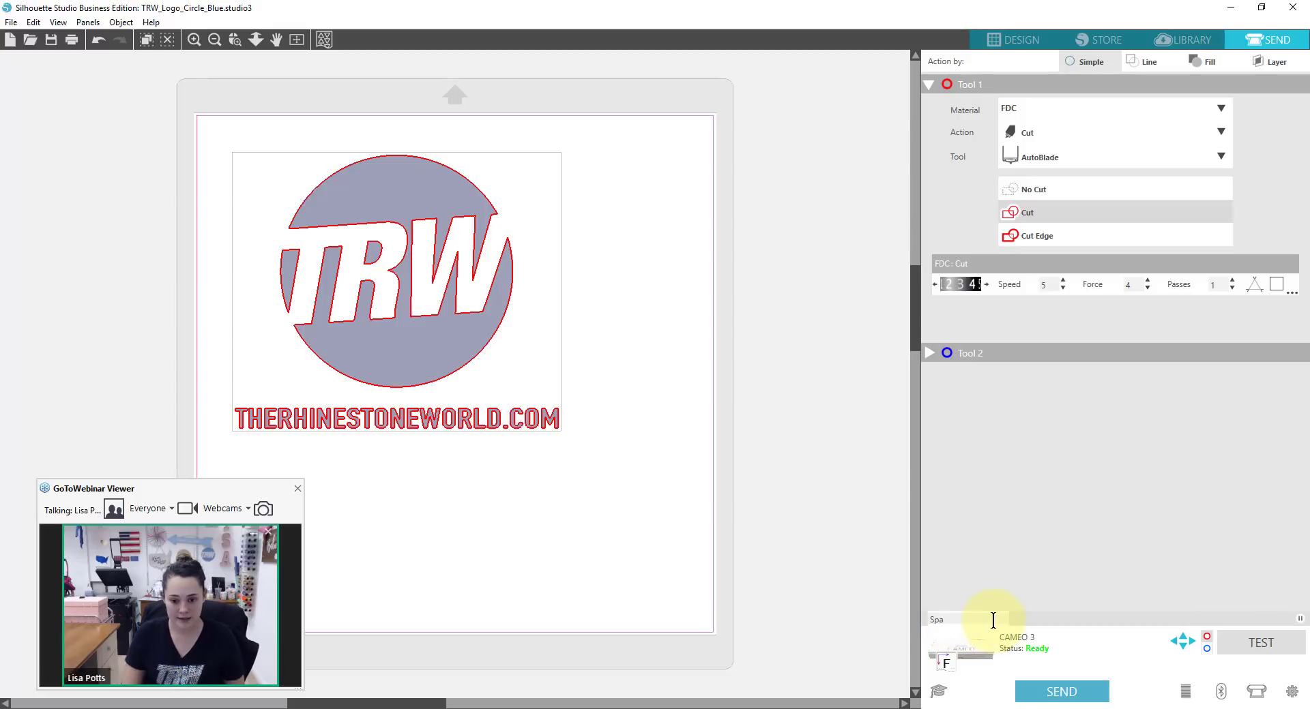
text(rkle Cameo)
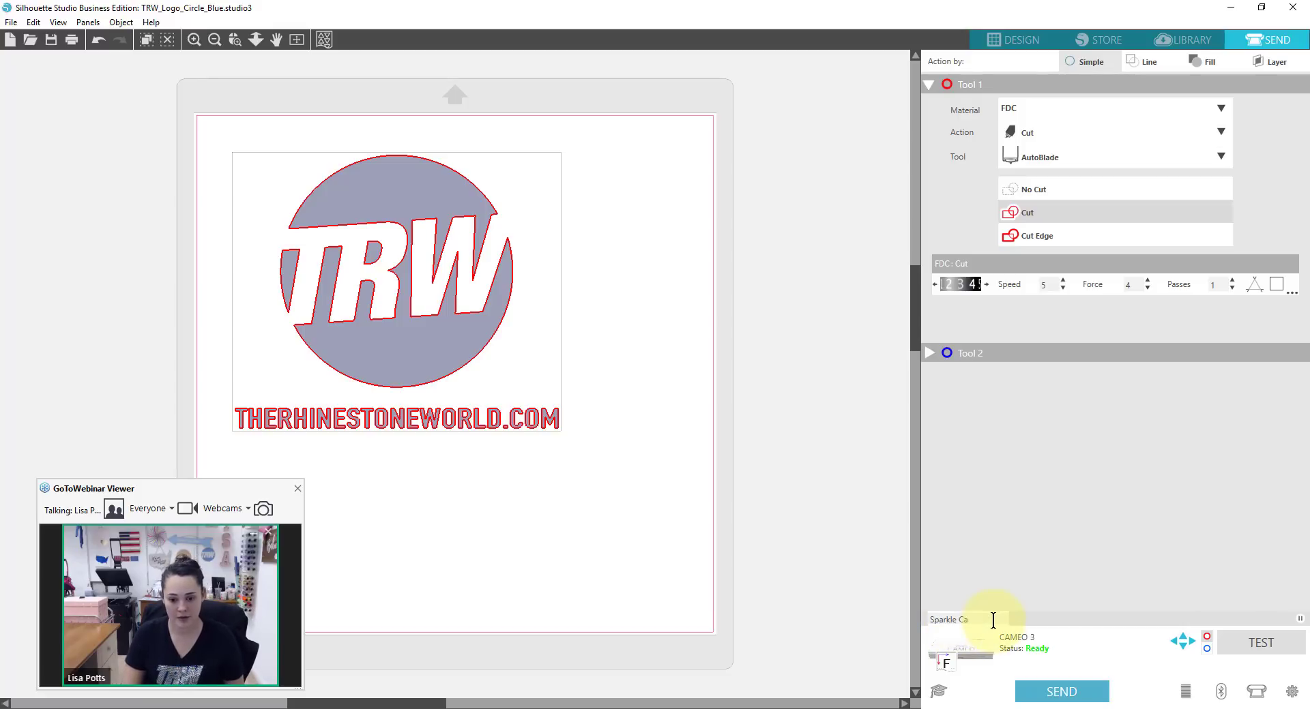
key(BackSpace)
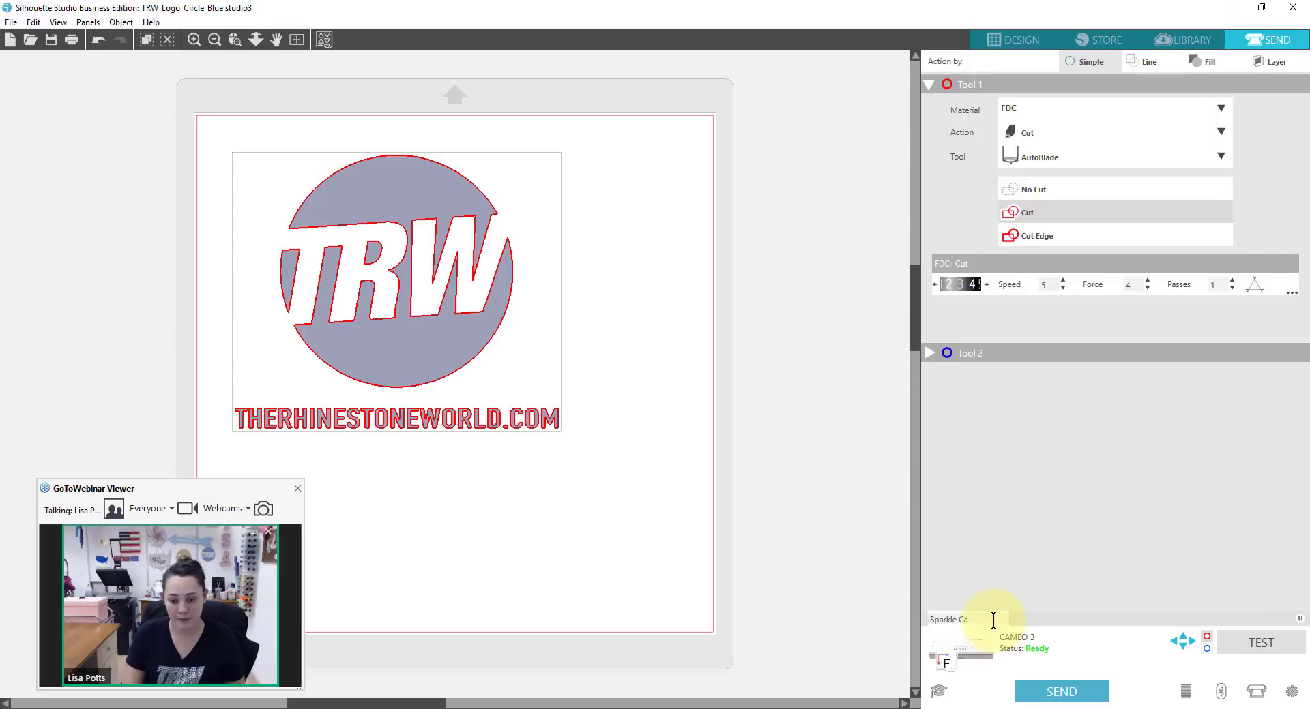
text(ameo)
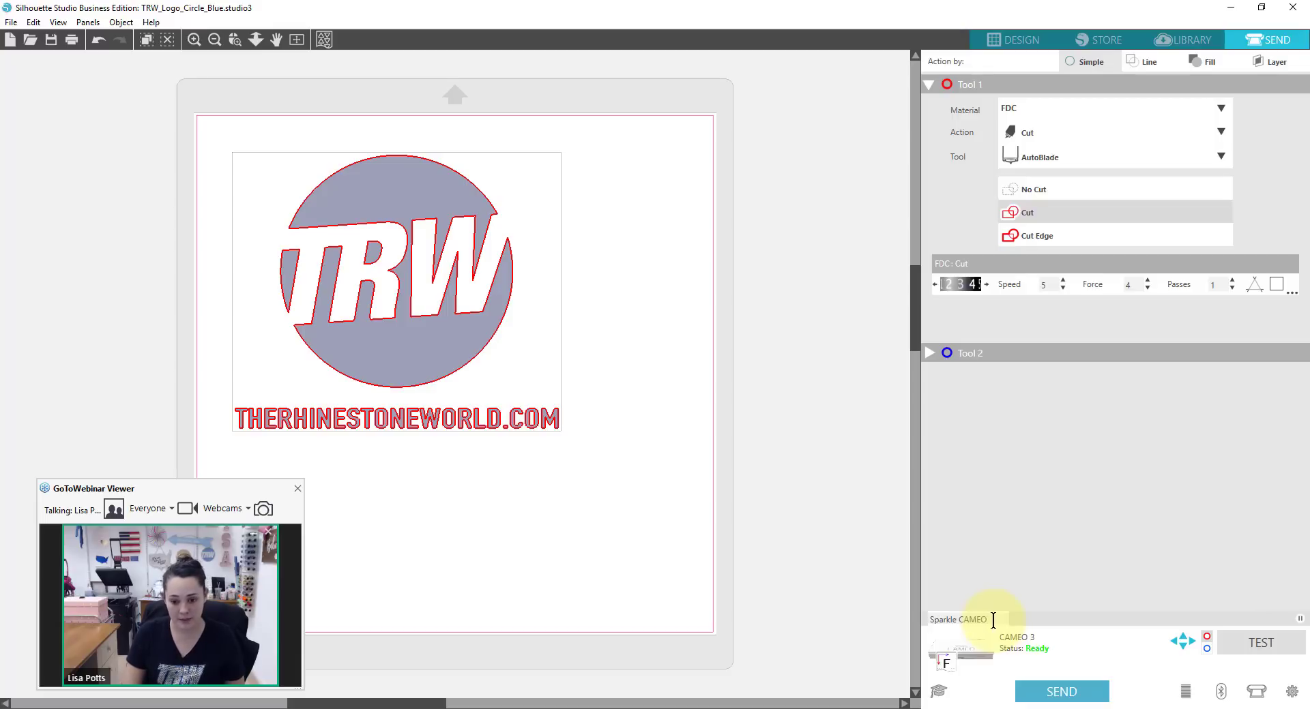
key(Return)
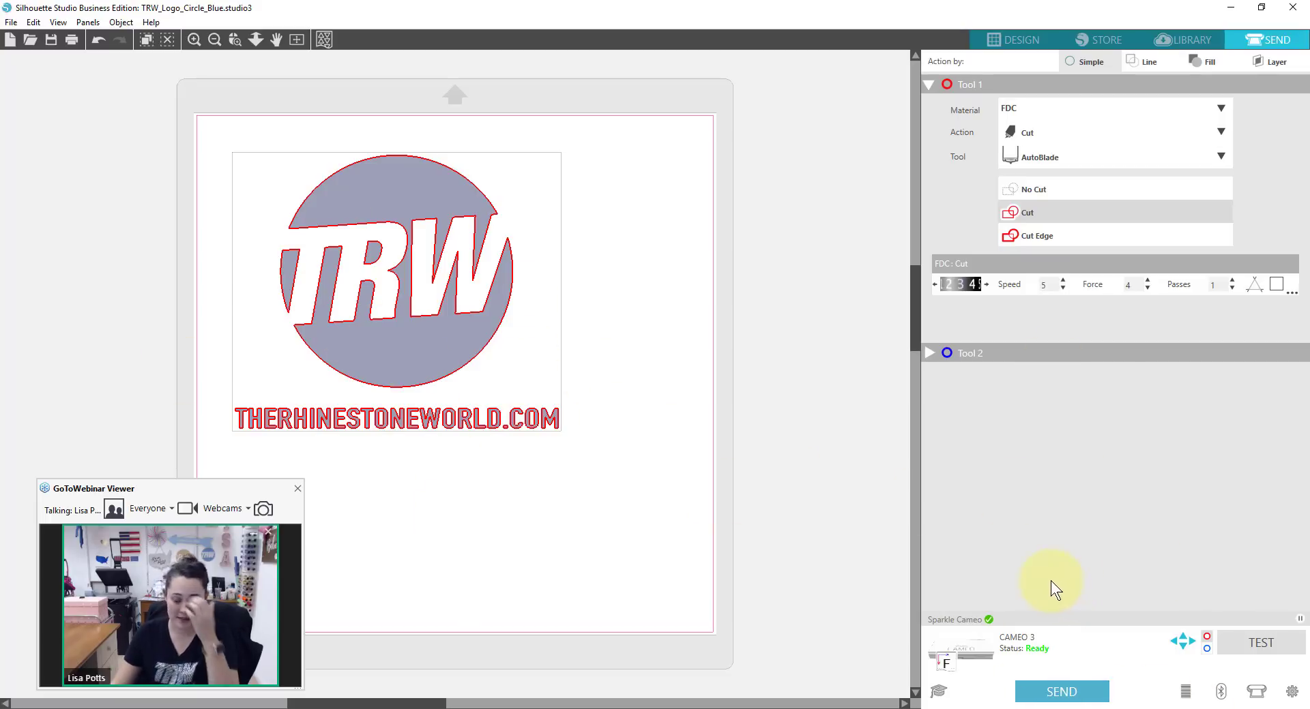
click(1030, 42)
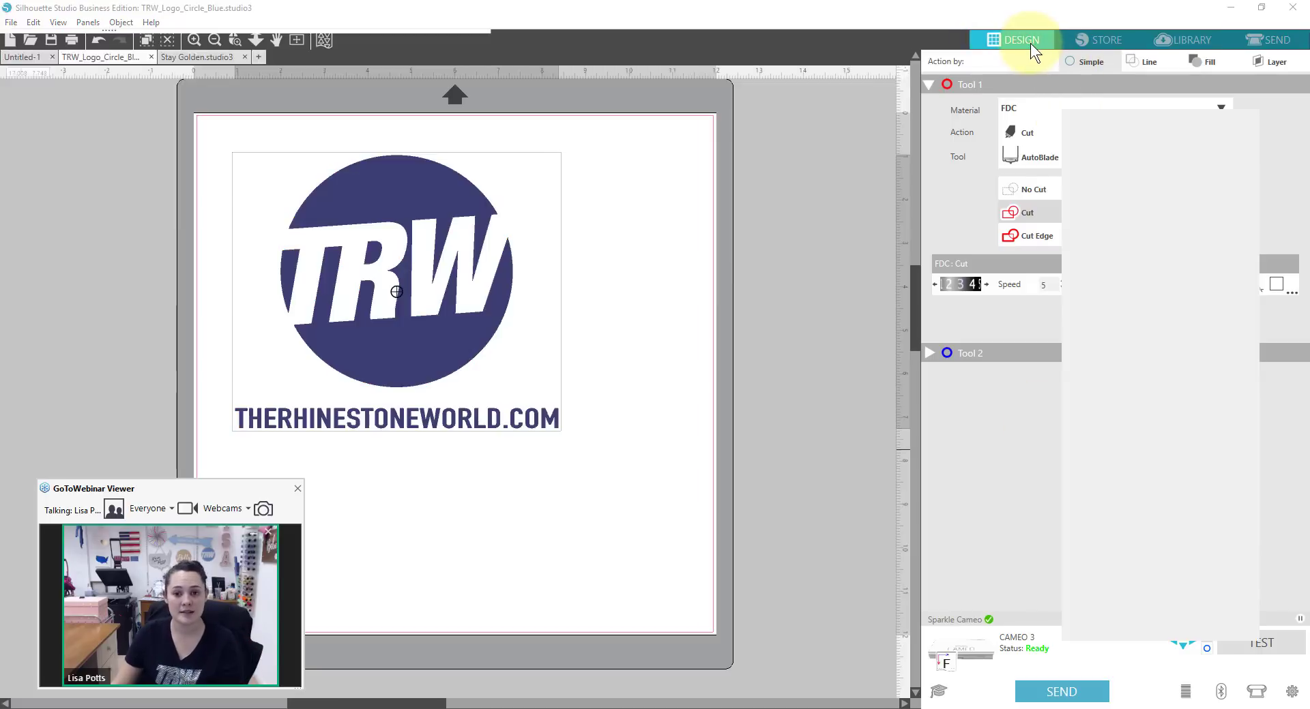
Switch to the Stay Golden design and check it in the send view
click(204, 88)
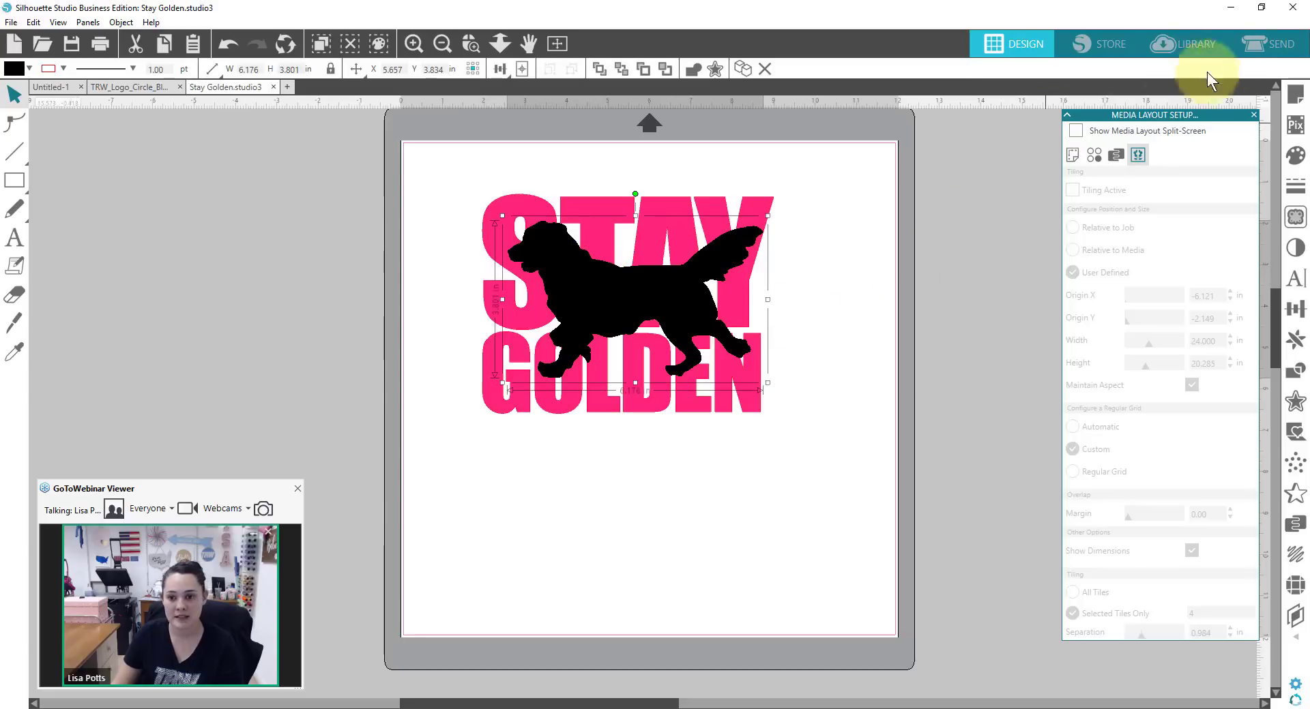
click(1236, 57)
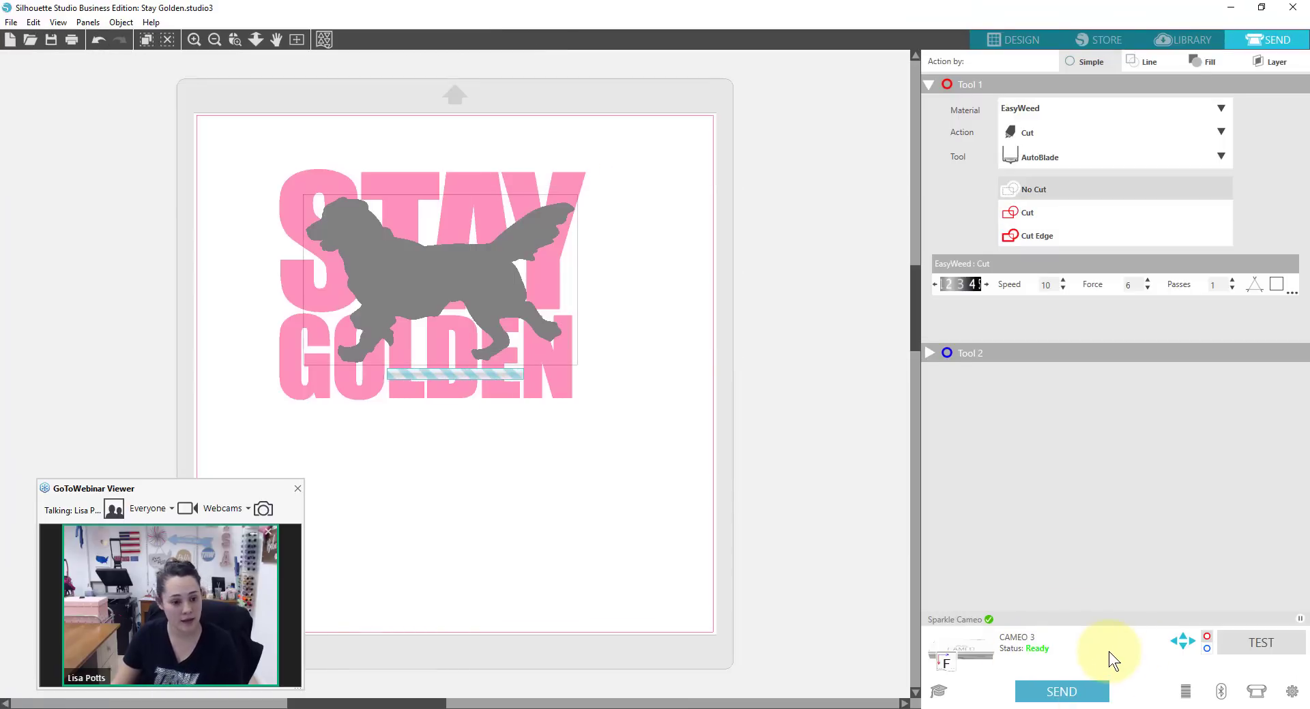
click(1009, 41)
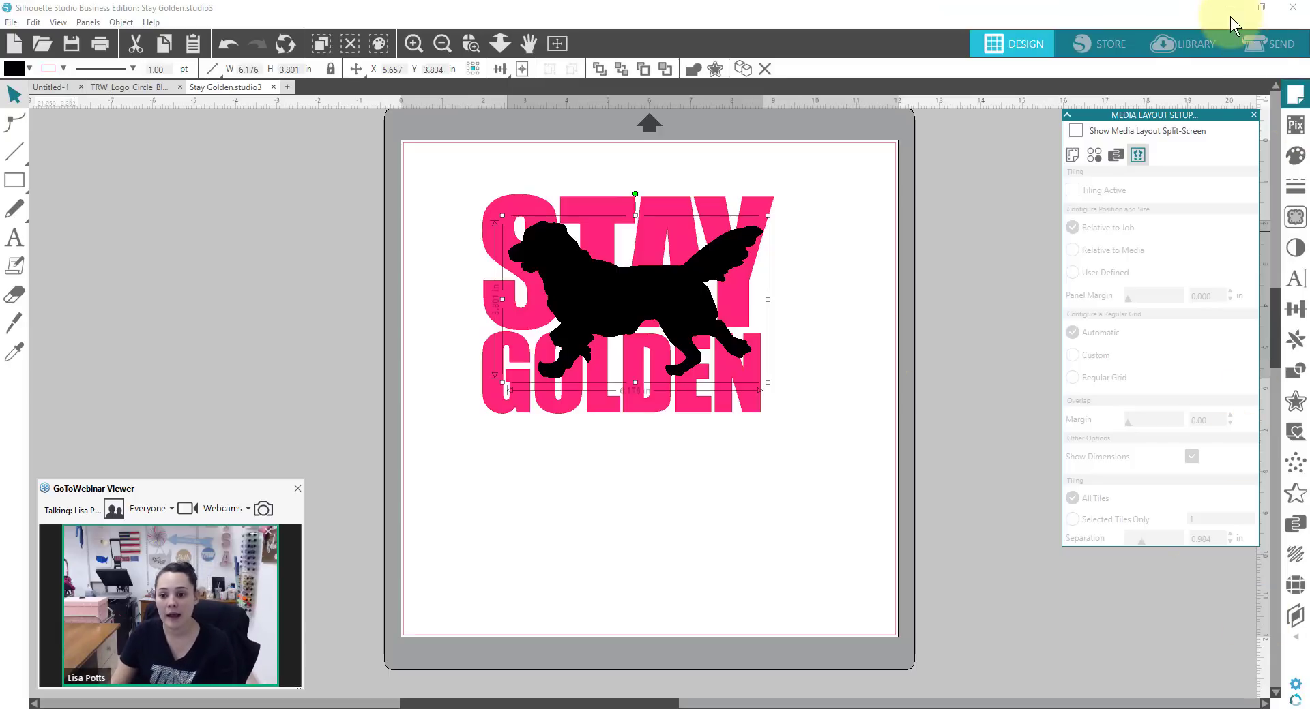
click(1254, 44)
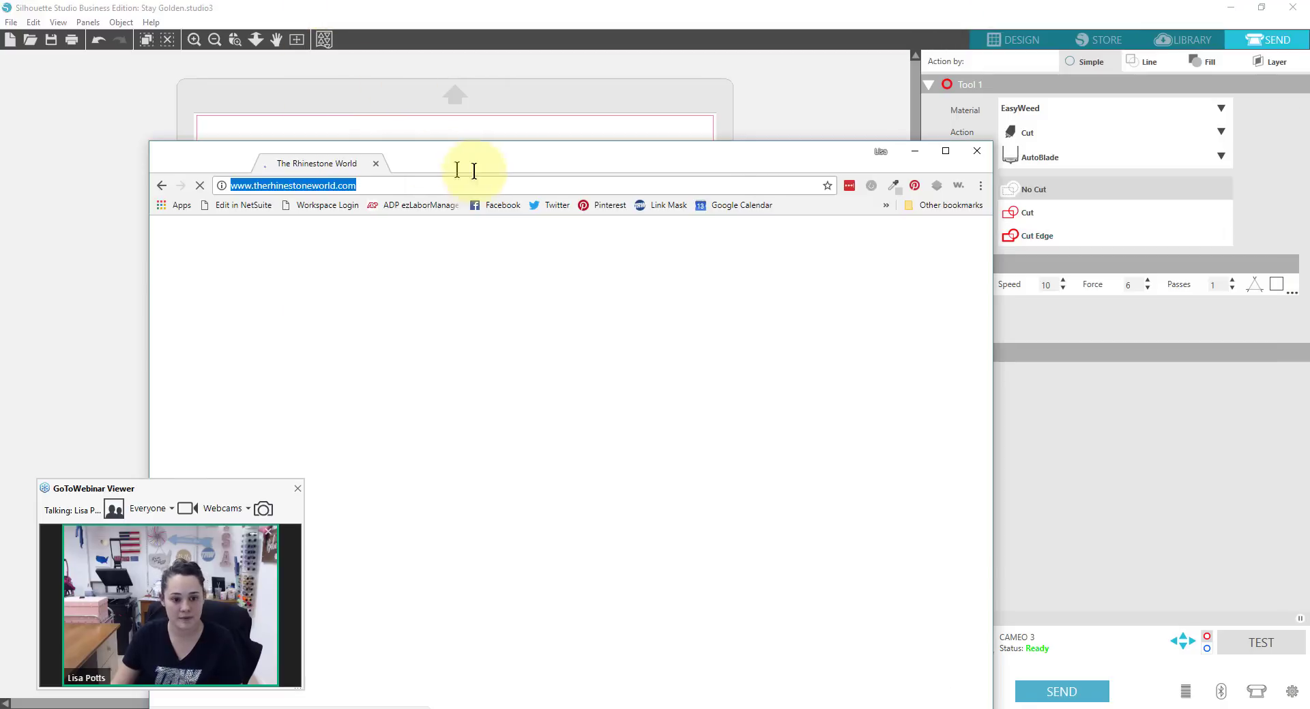
Switch to the web browser, maximize its window, and open the Documentation and FAQs page from TheRhinestoneWorld's support resources
double_click(910, 156)
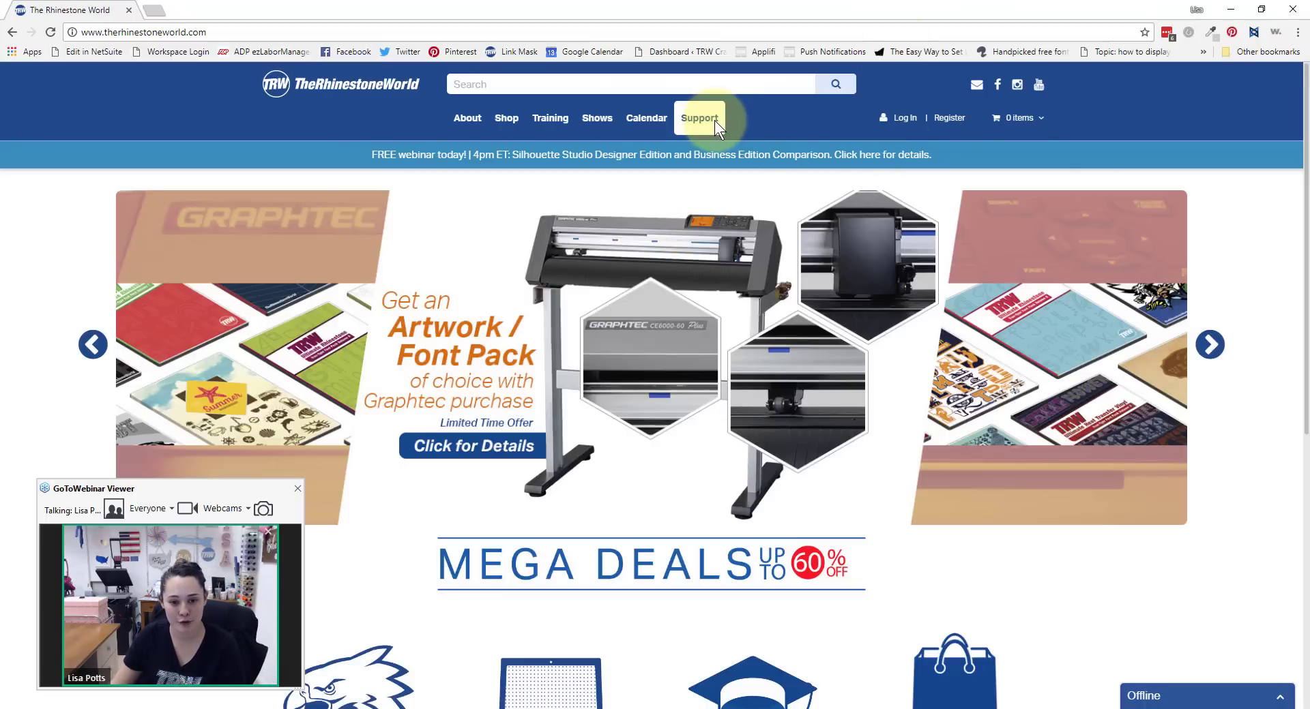
mouse_move(715, 120)
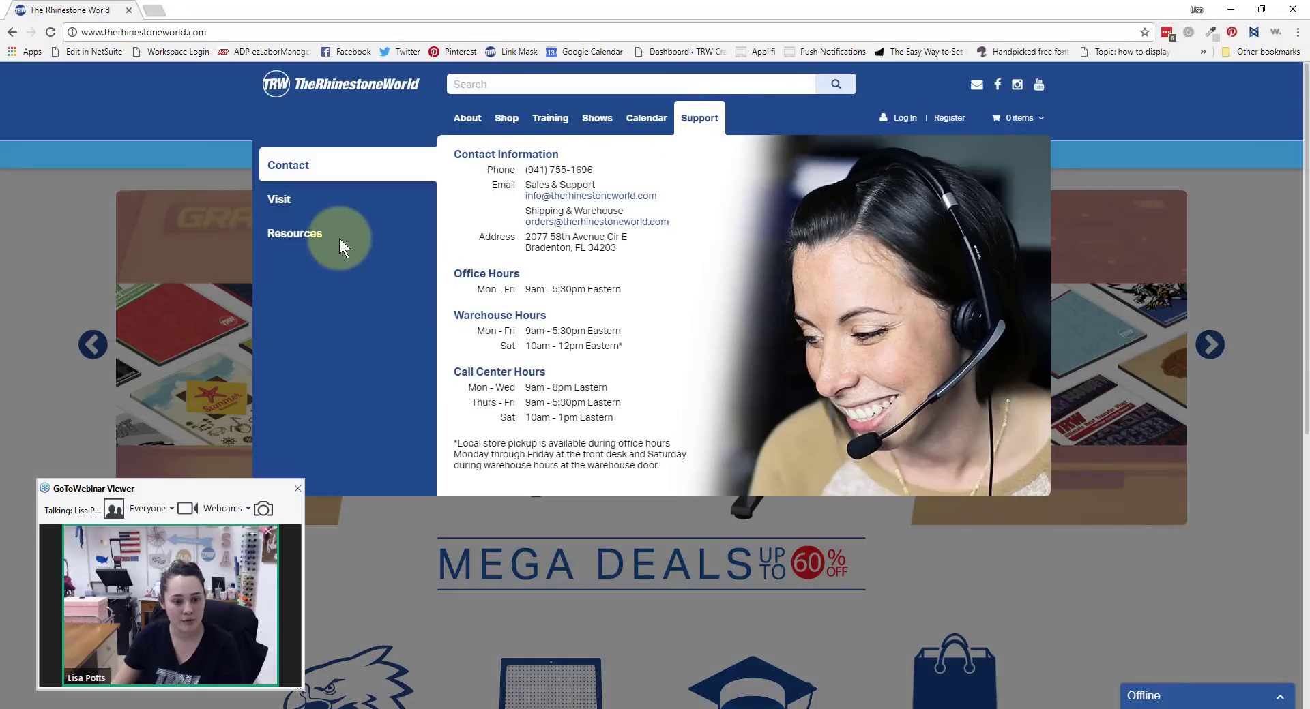
mouse_move(318, 235)
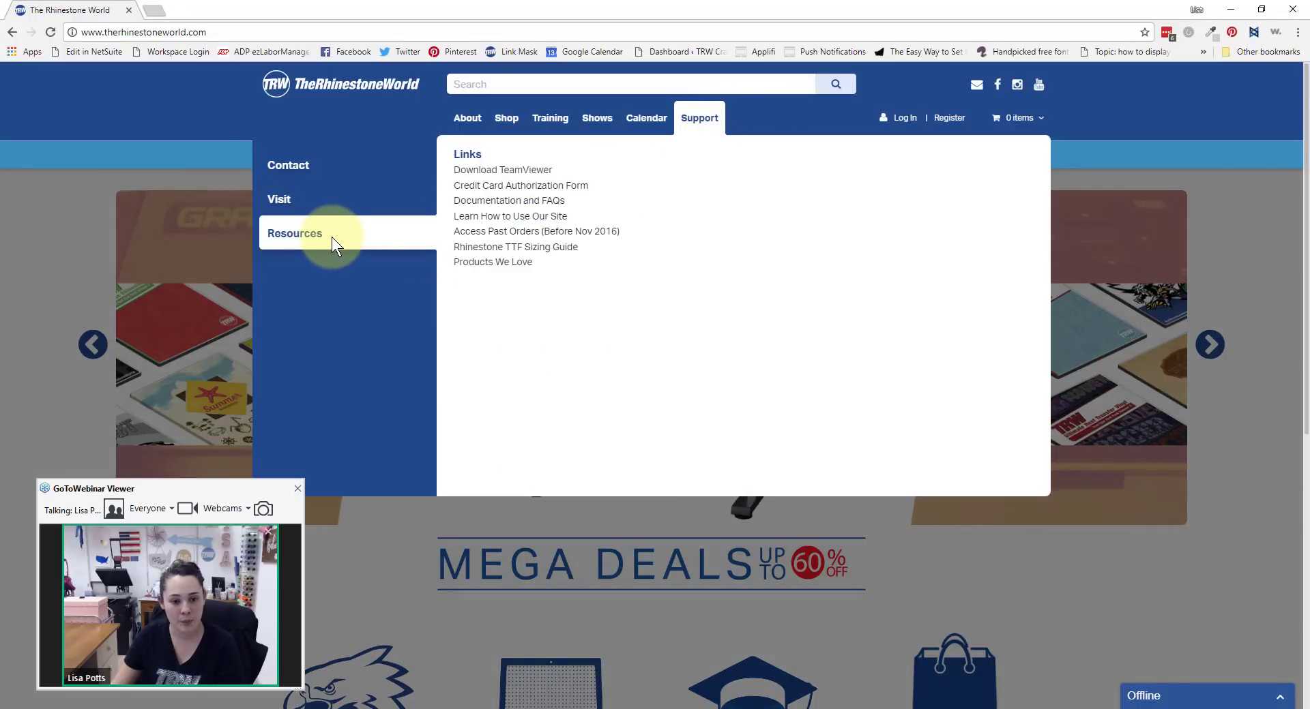
click(476, 201)
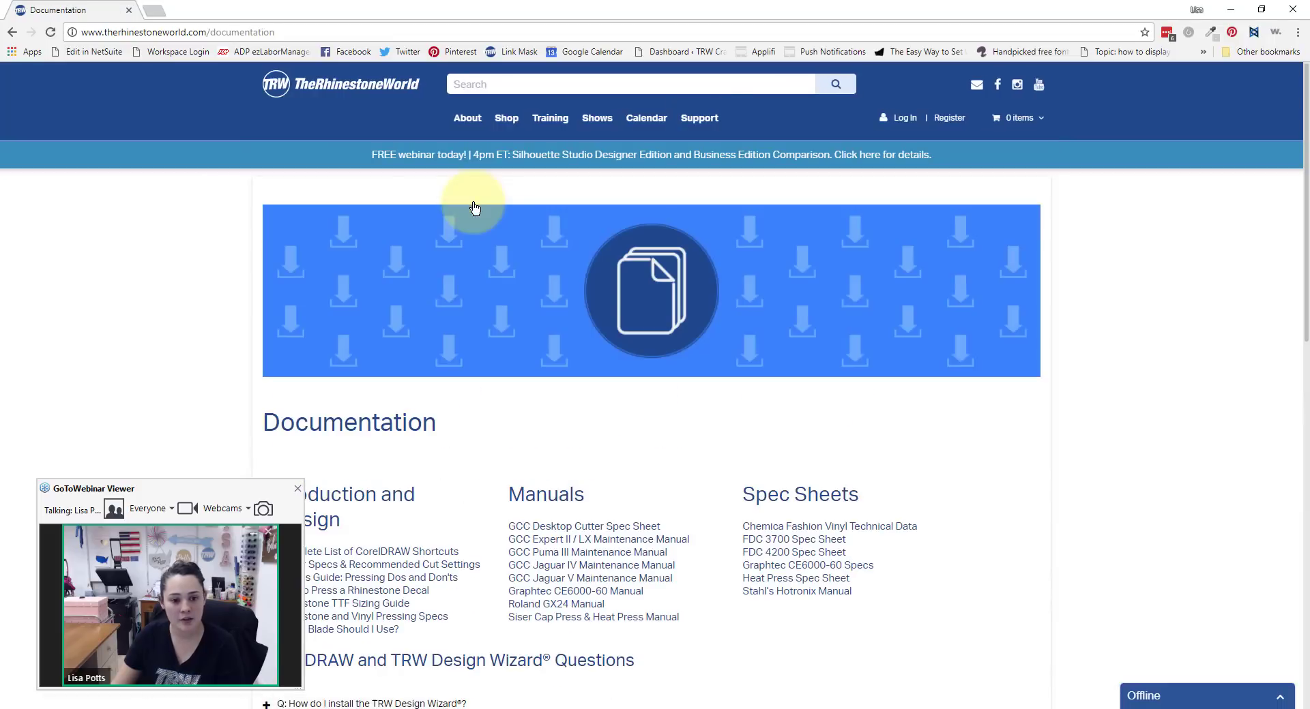
Open the Cutter Specs & Recommended Cut Settings guide and go to the page for the Silhouette CAMEO 3 and Portrait
scroll(523, 423, down, 4)
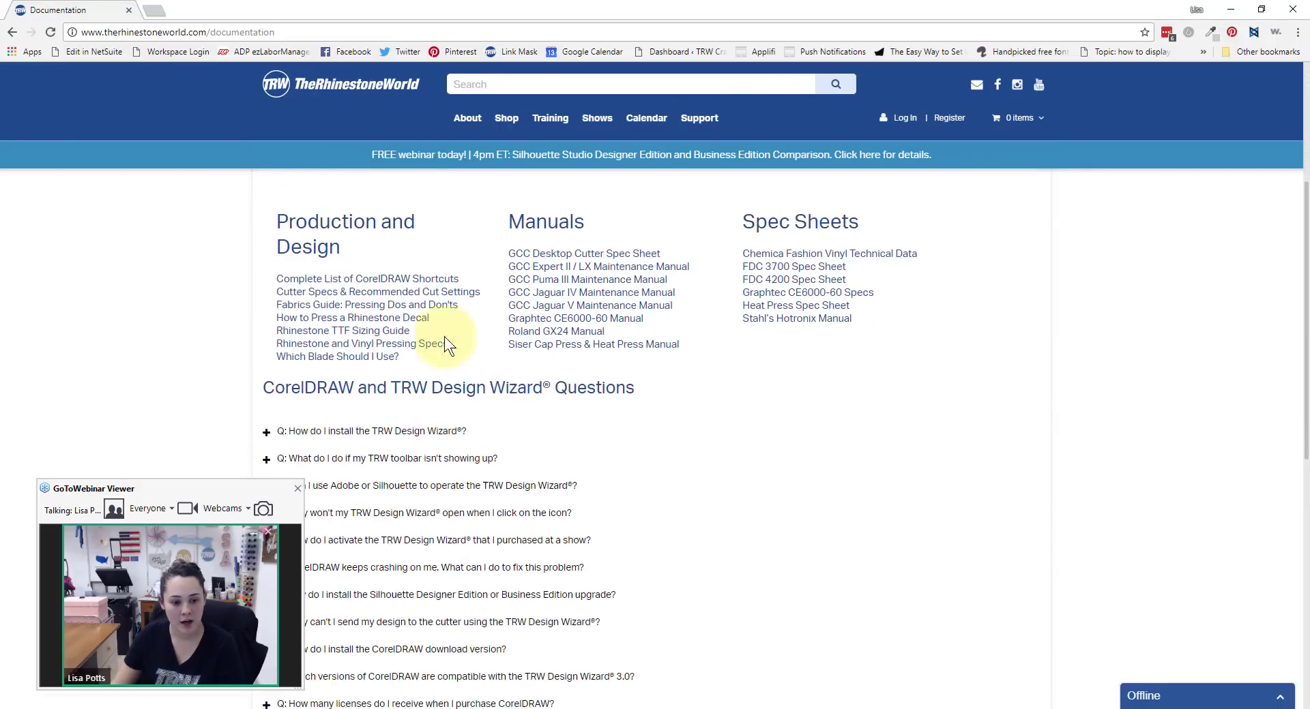
click(354, 292)
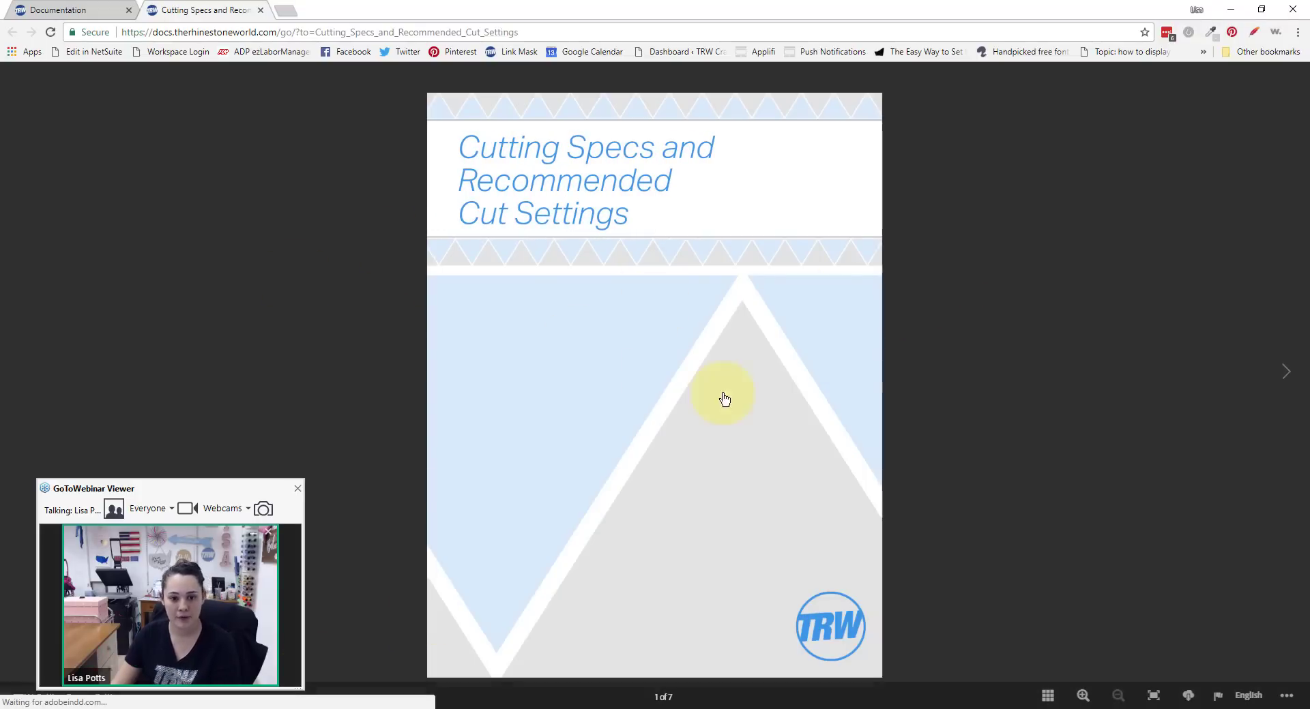
click(846, 401)
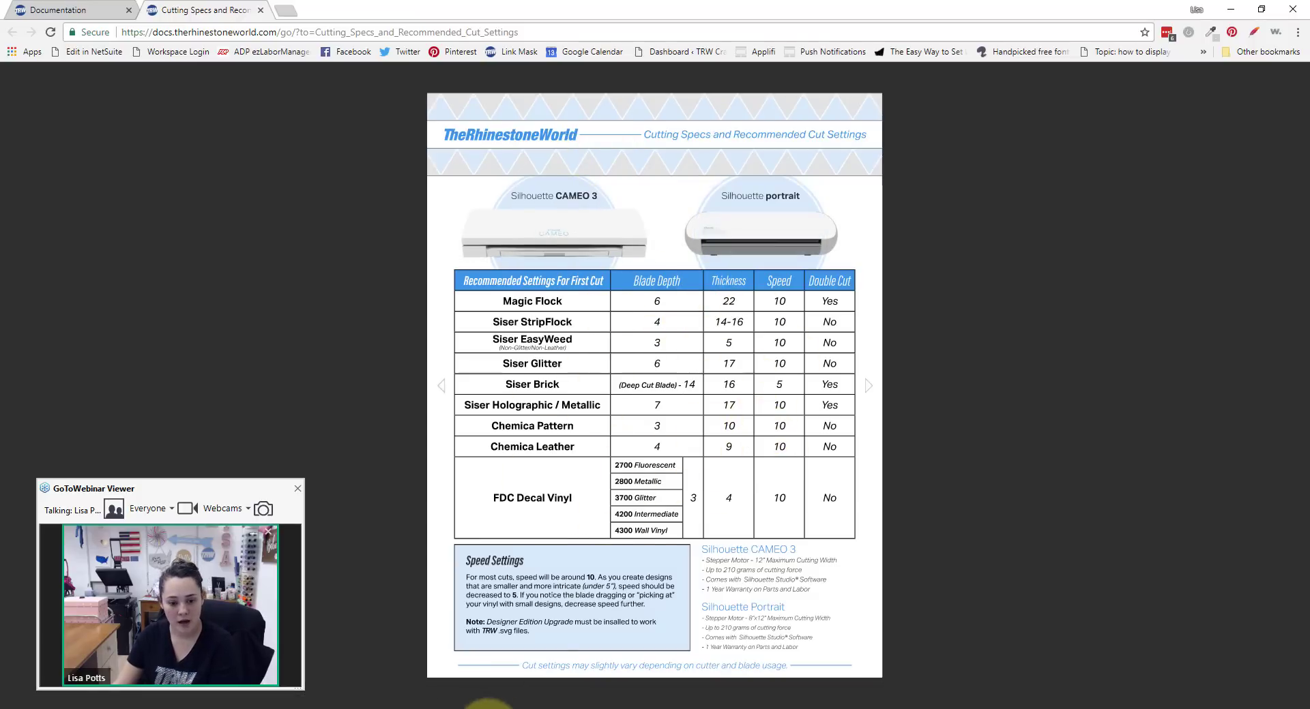
Switch back to Silhouette Studio's design view, nudge the STAY GOLDEN text upward, and move the dog silhouette off the mat
mouse_move(486, 699)
click(577, 606)
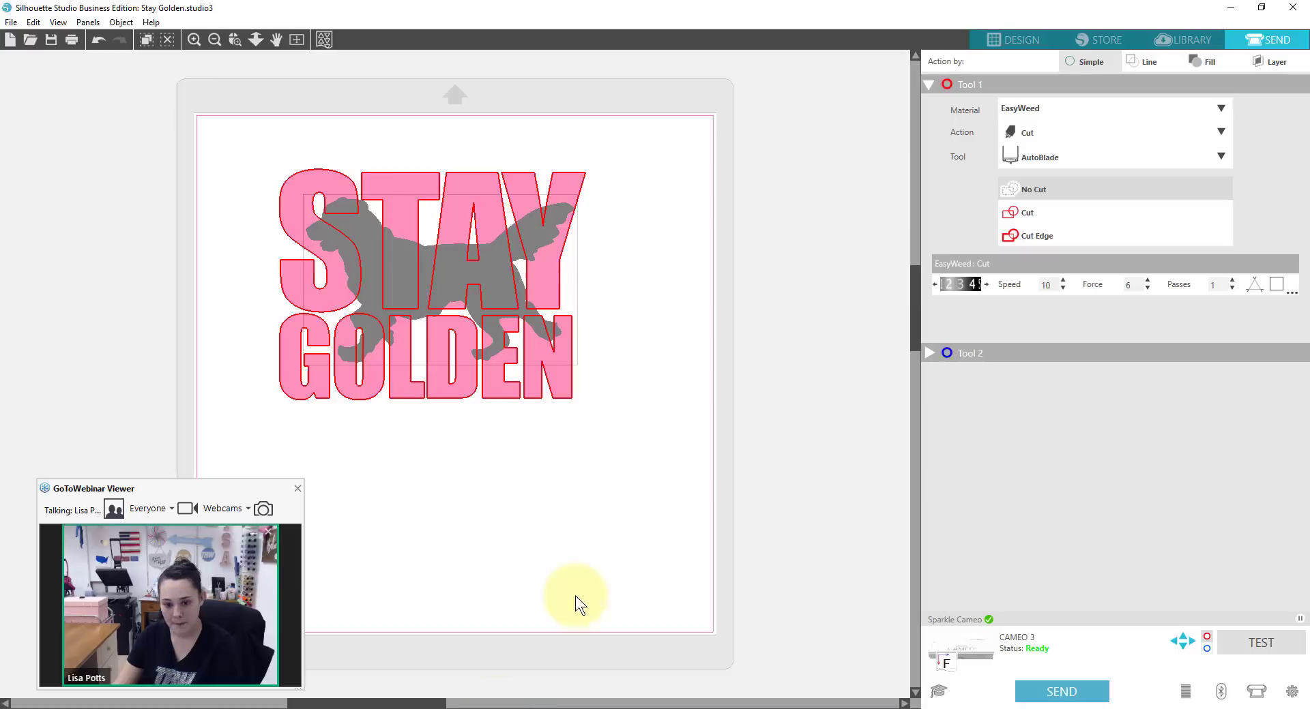
click(1016, 40)
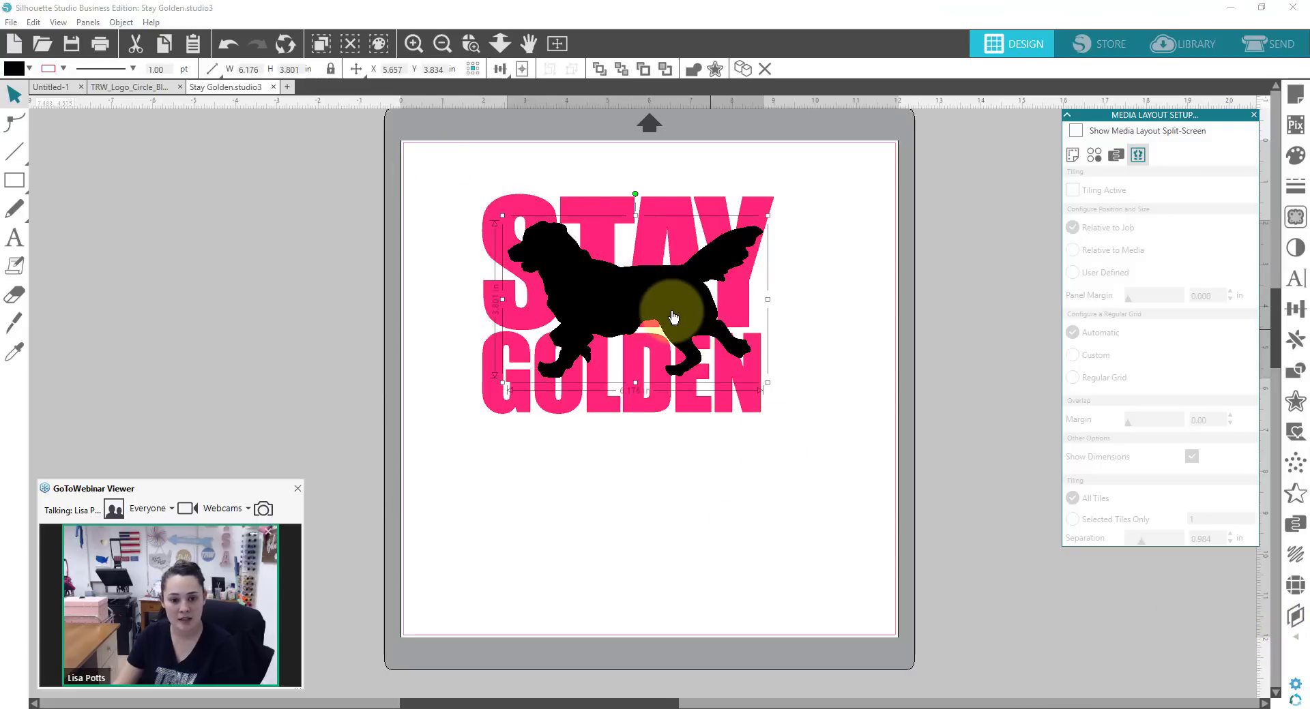
drag(626, 294, 622, 503)
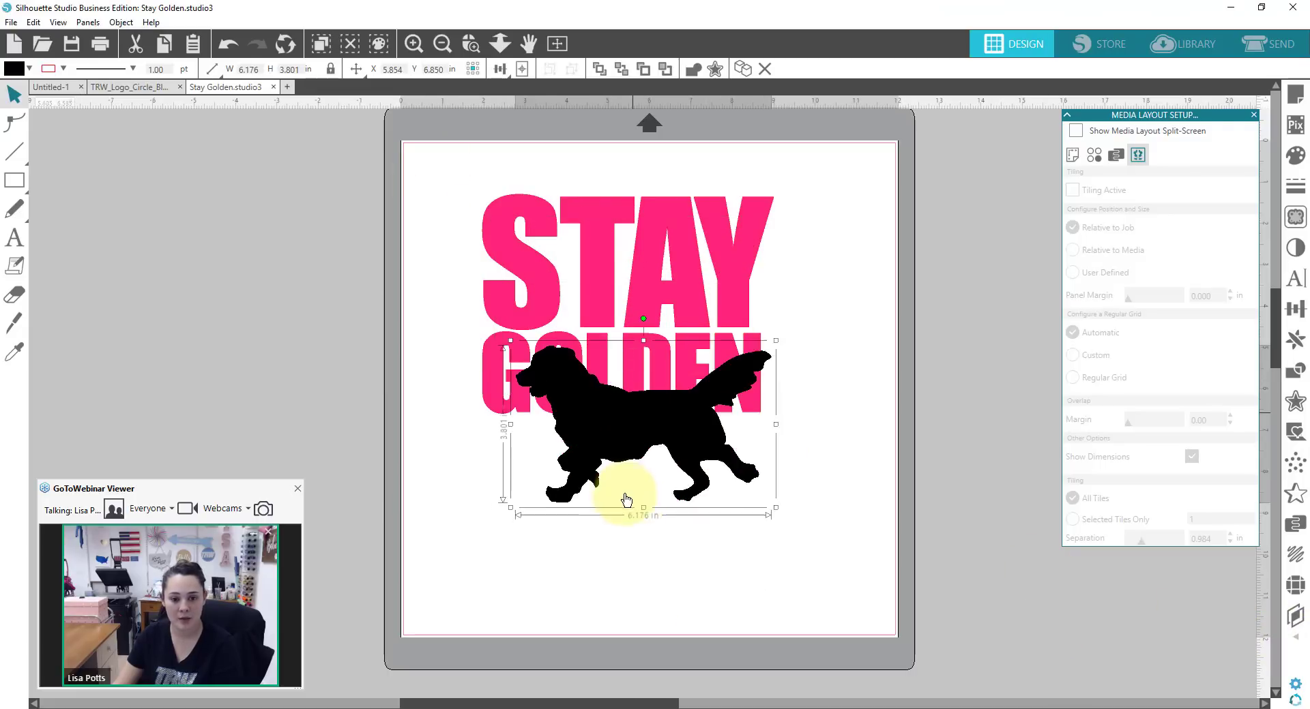
click(569, 254)
drag(570, 254, 558, 235)
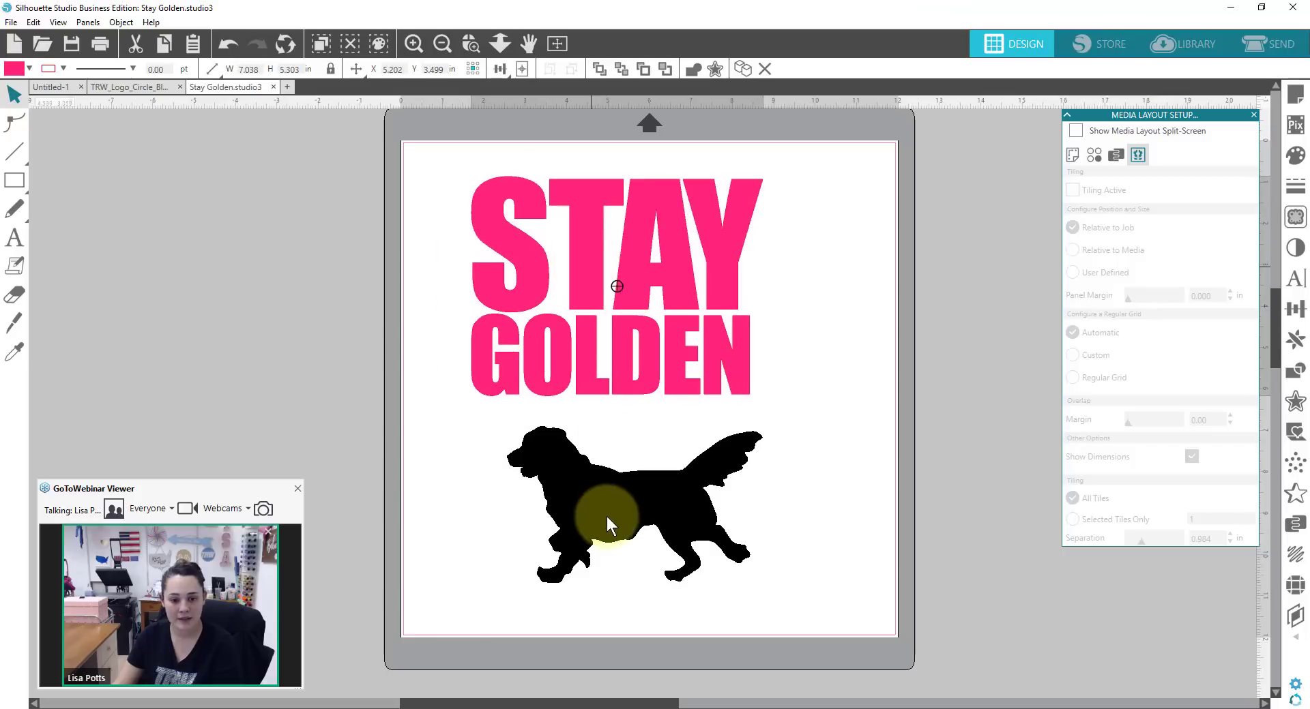
drag(604, 517, 112, 159)
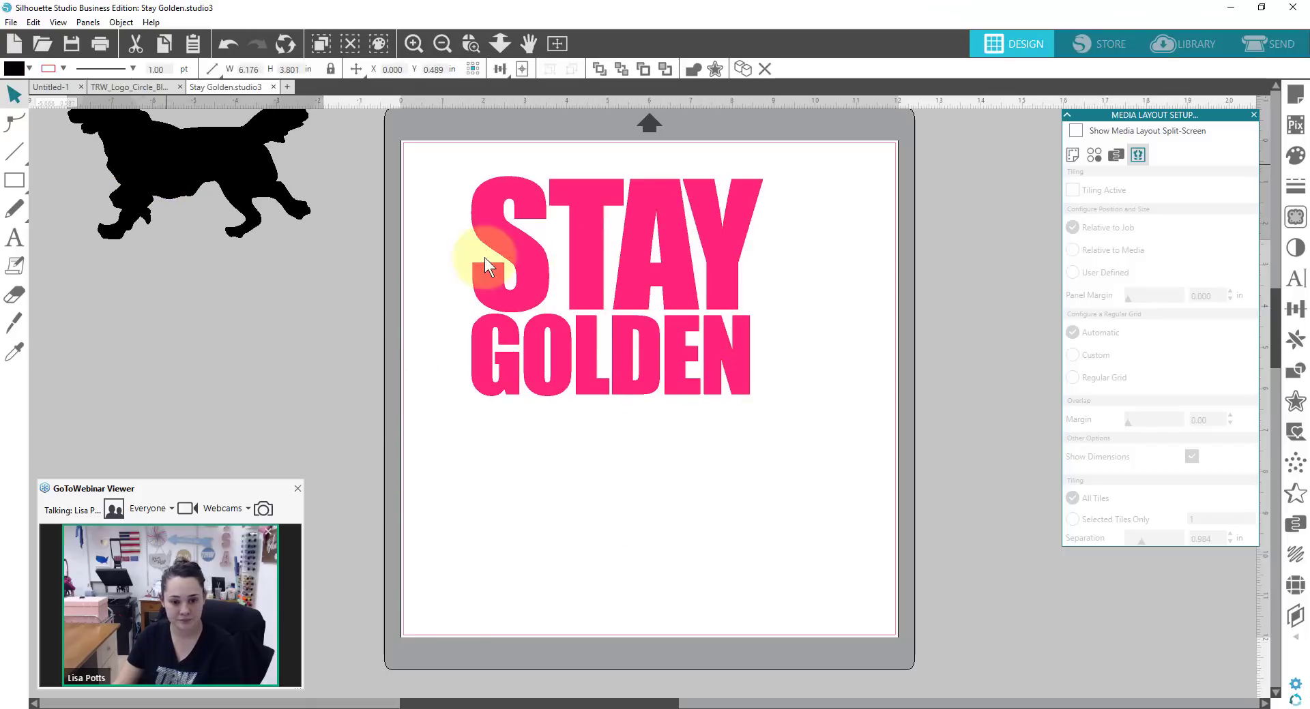
Place a copy of the STAY GOLDEN text below the original, and delete both from the mat
click(504, 257)
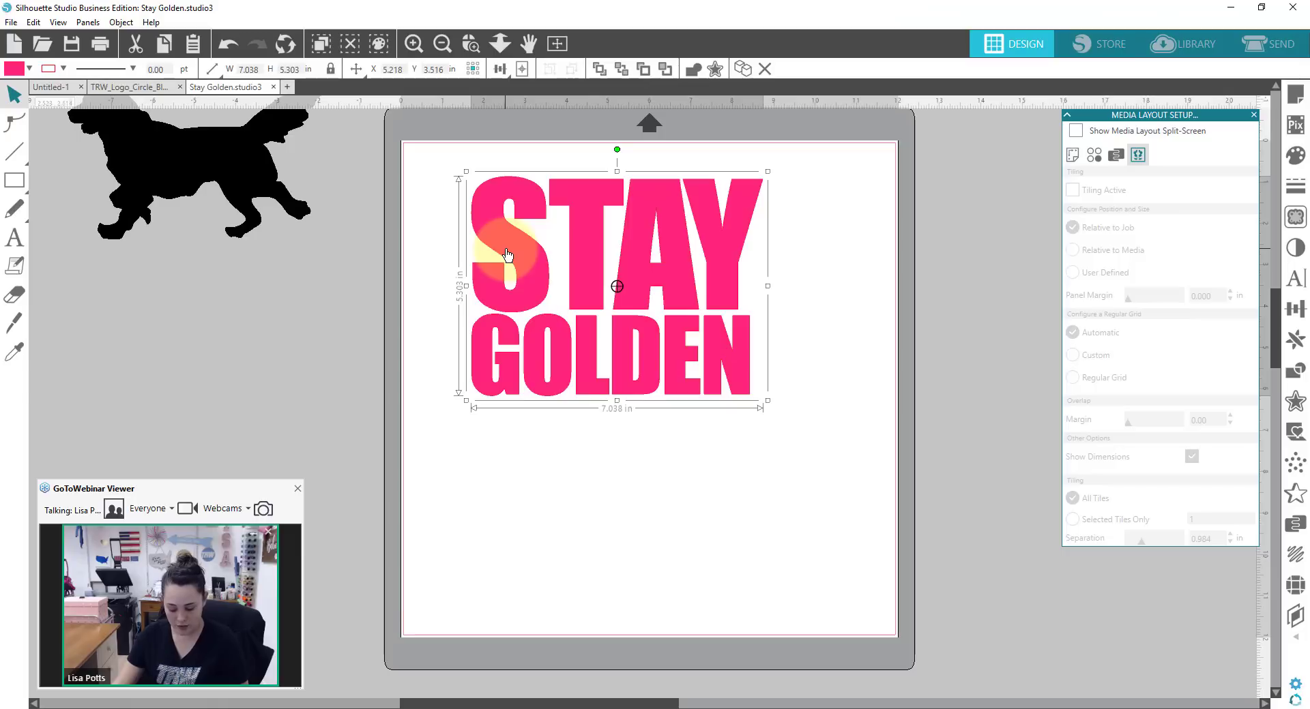
drag(507, 259, 514, 477)
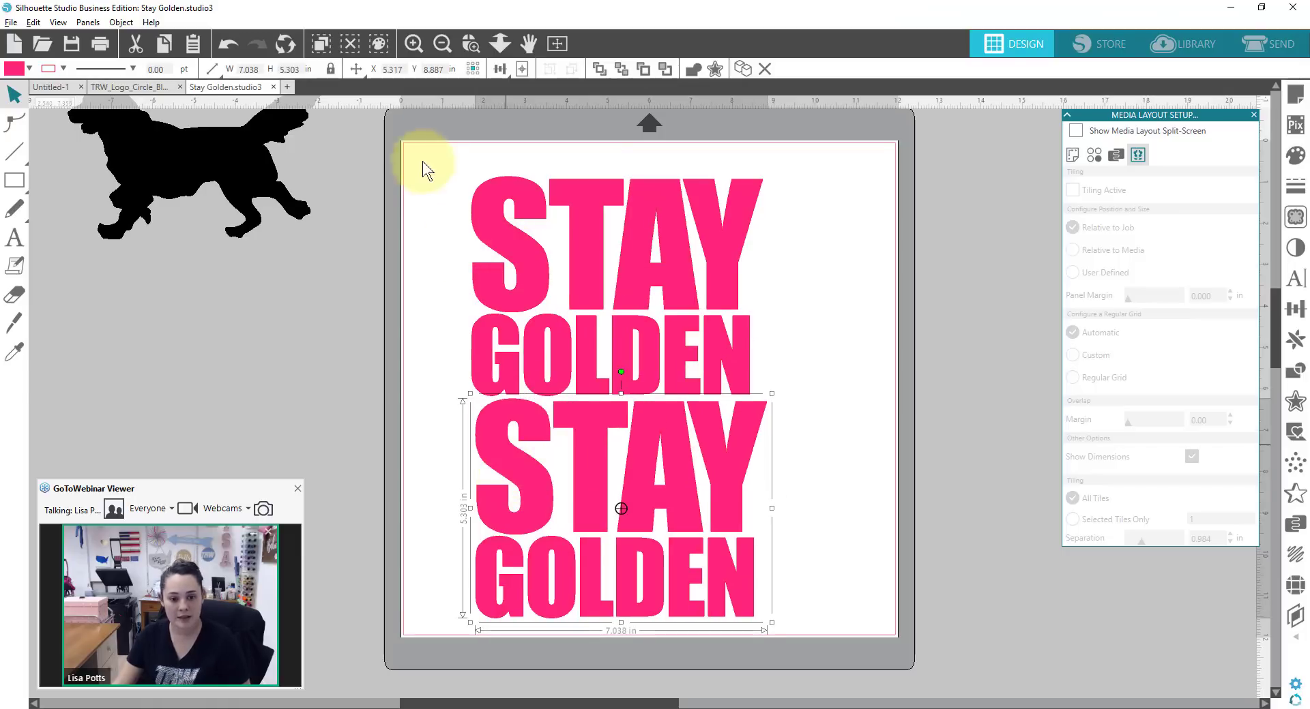
drag(424, 167, 621, 543)
key(Delete)
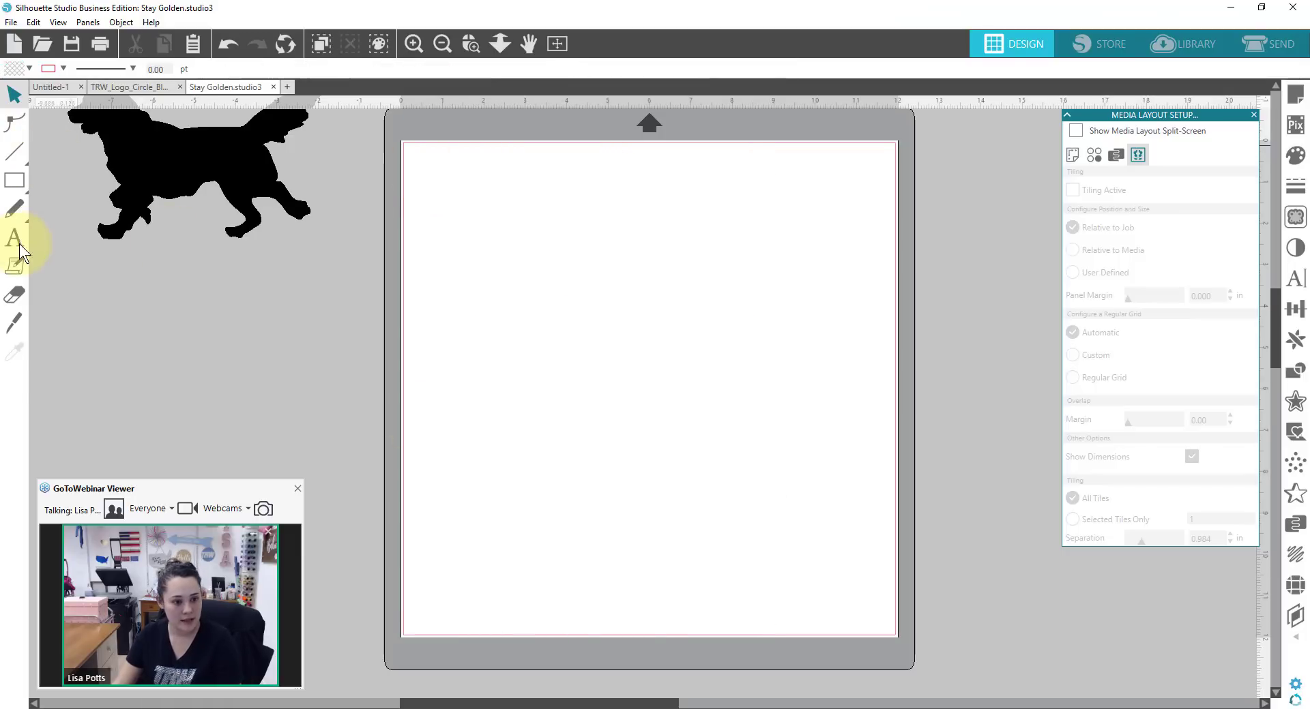
Add the text TEST near the upper-left corner of the mat
click(15, 239)
click(445, 212)
text(TEST)
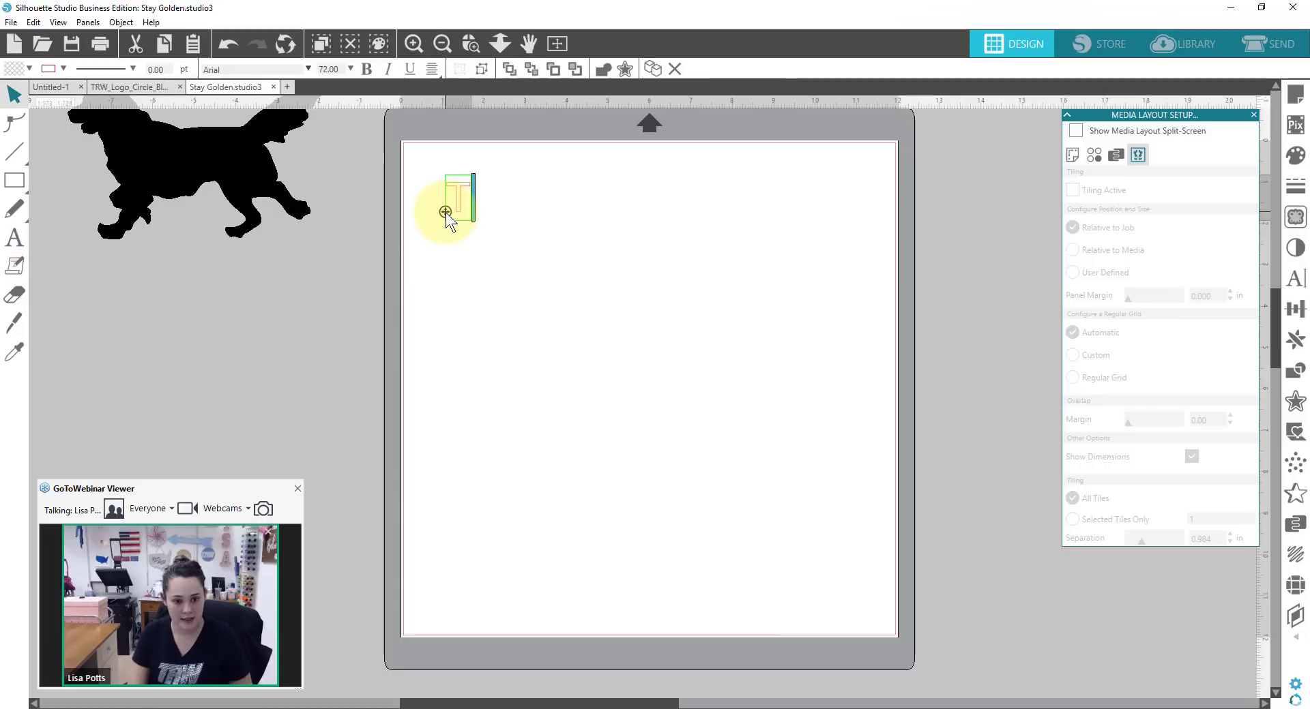
click(461, 280)
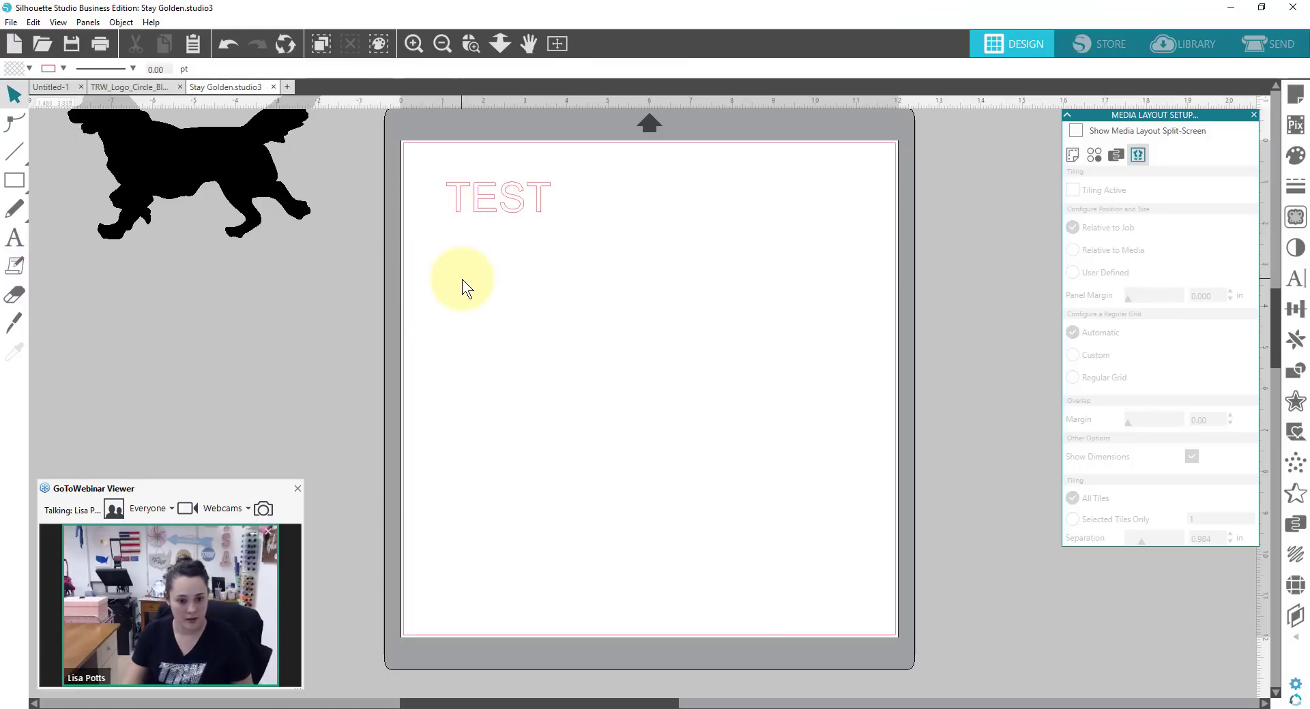
Duplicate the TEST text and arrange ten instances in two columns of five on the mat
click(477, 200)
key(ctrl+d)
key(ctrl+d)
key(ctrl+d)
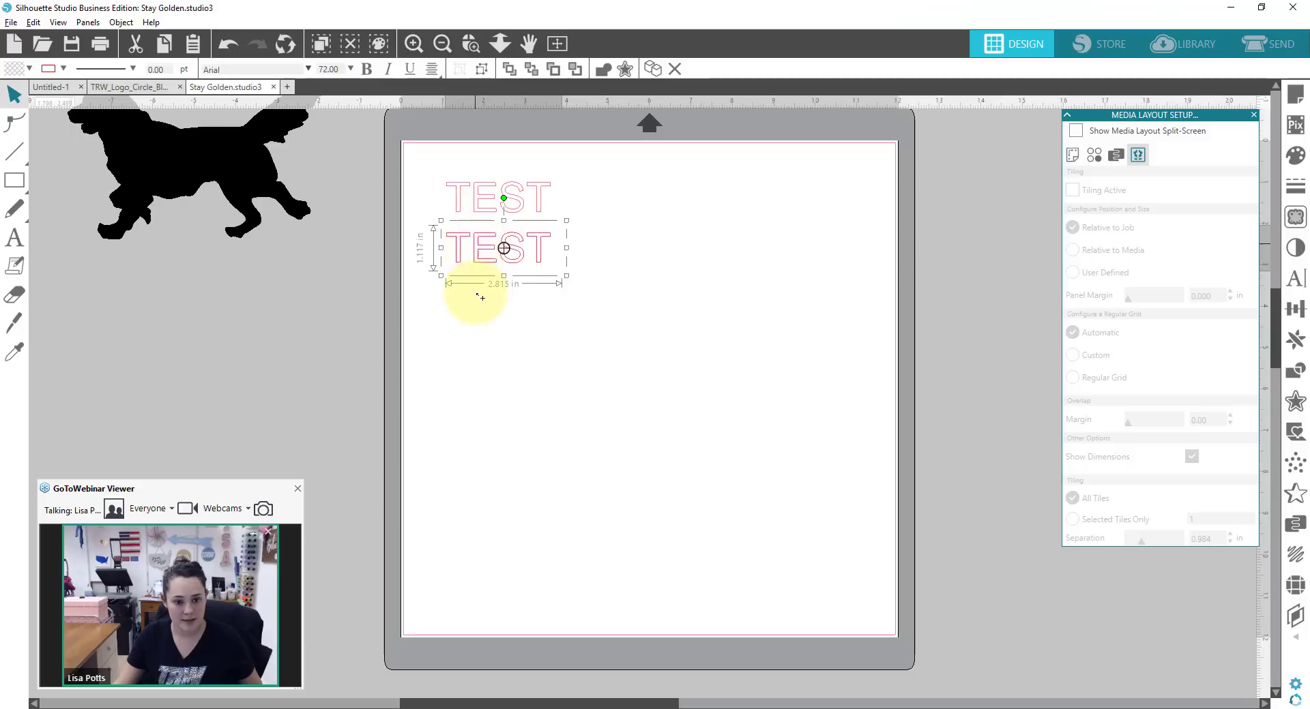
drag(482, 372, 607, 203)
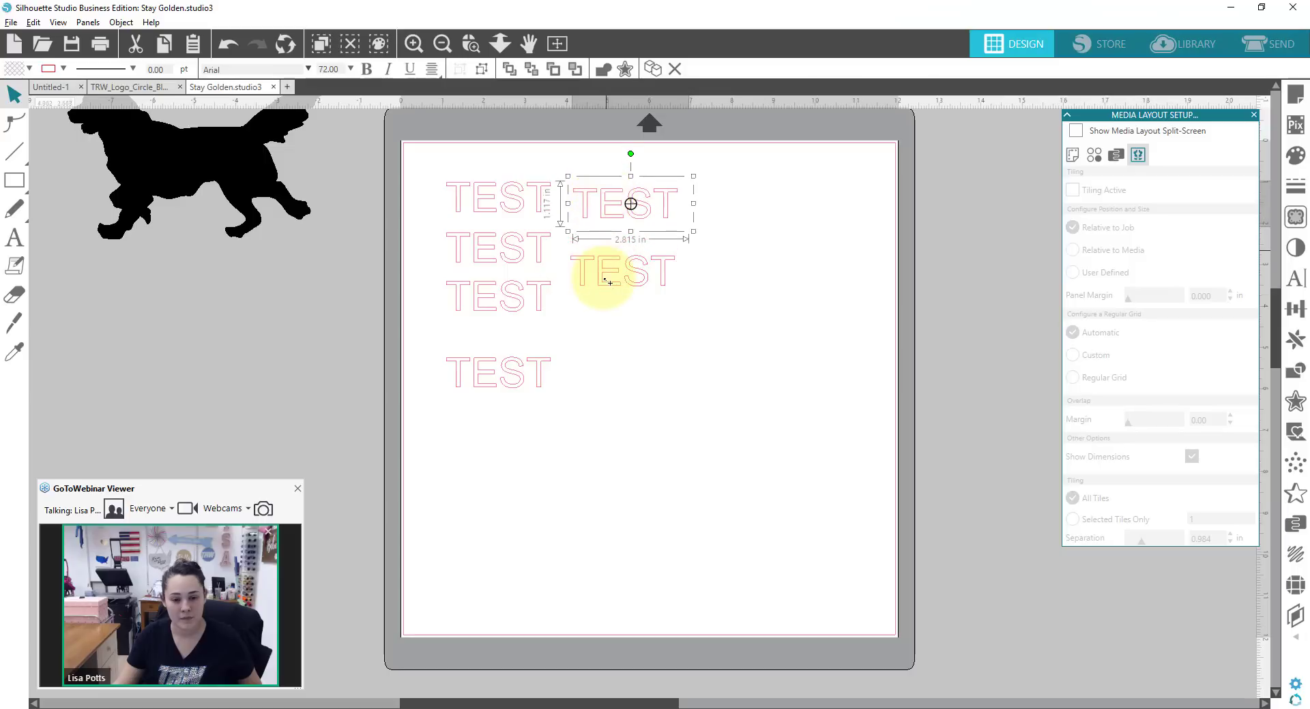
drag(600, 276, 605, 365)
drag(612, 290, 605, 319)
drag(599, 273, 606, 437)
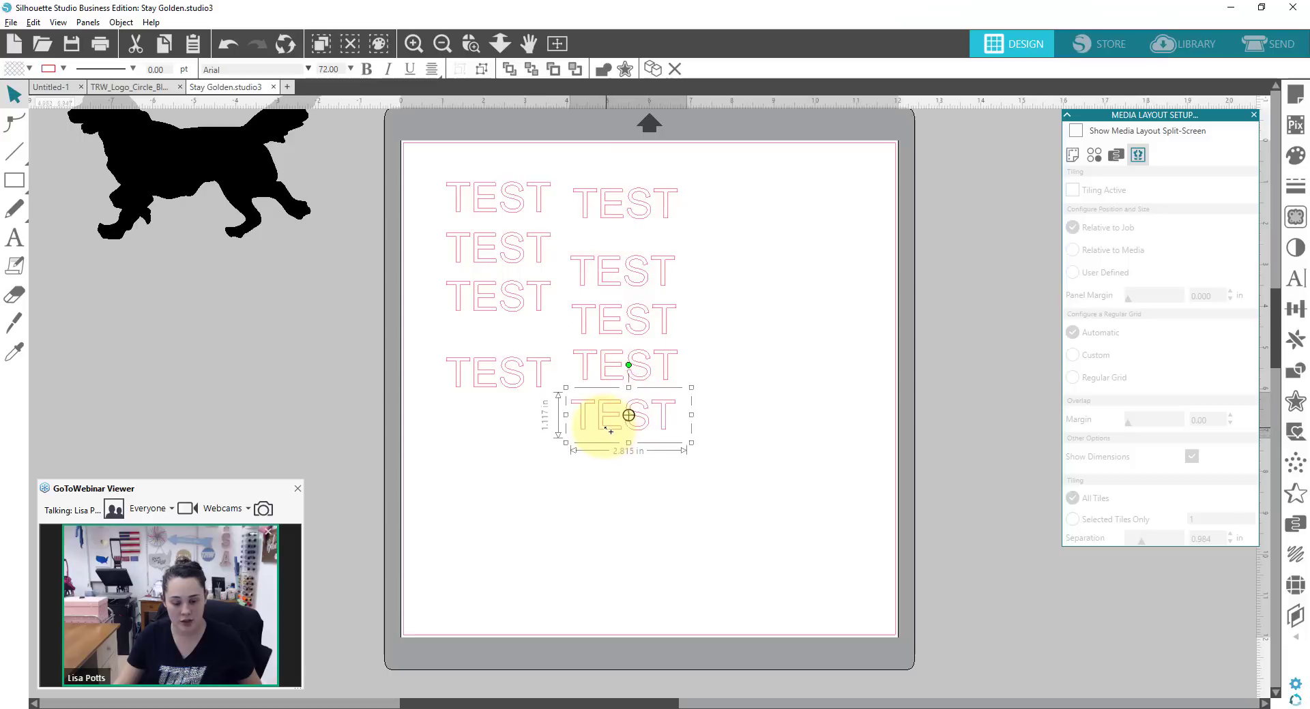
click(764, 509)
drag(638, 455, 532, 440)
drag(766, 505, 767, 468)
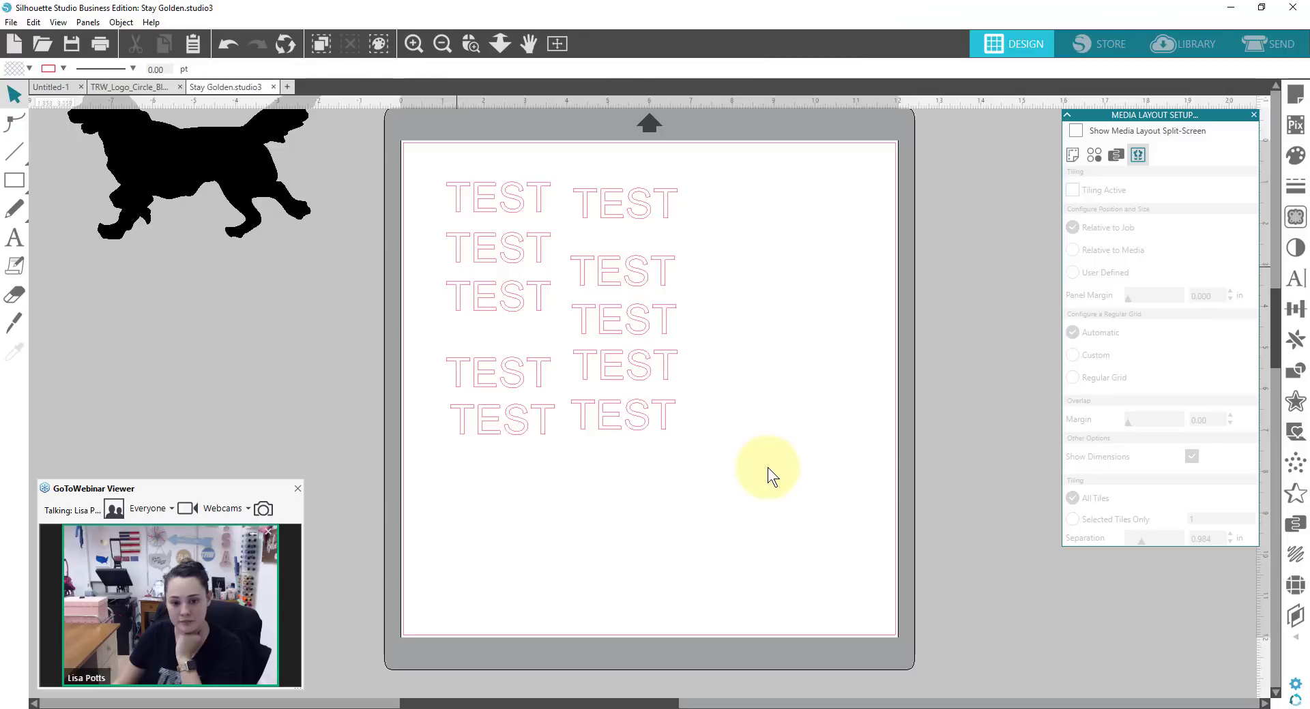
Select all the TEST texts and set their weed lines to Horizontal in the weed settings
key(ctrl+a)
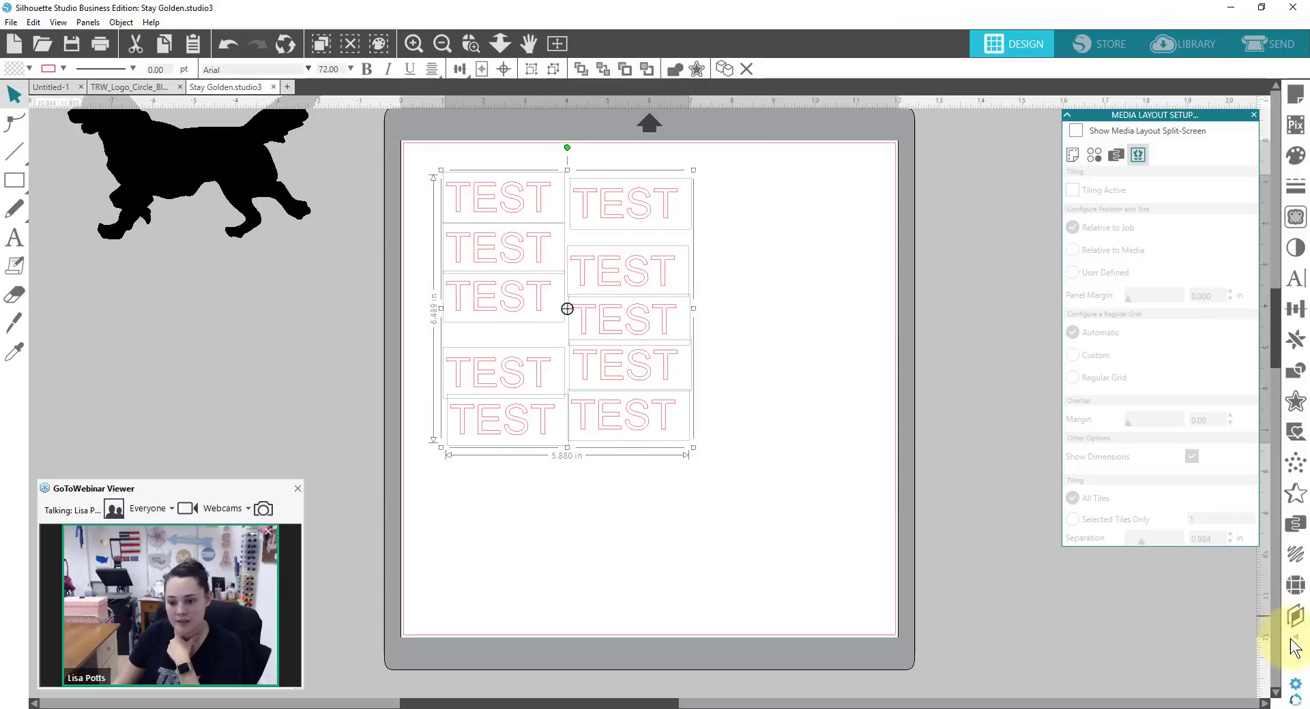
mouse_move(1294, 620)
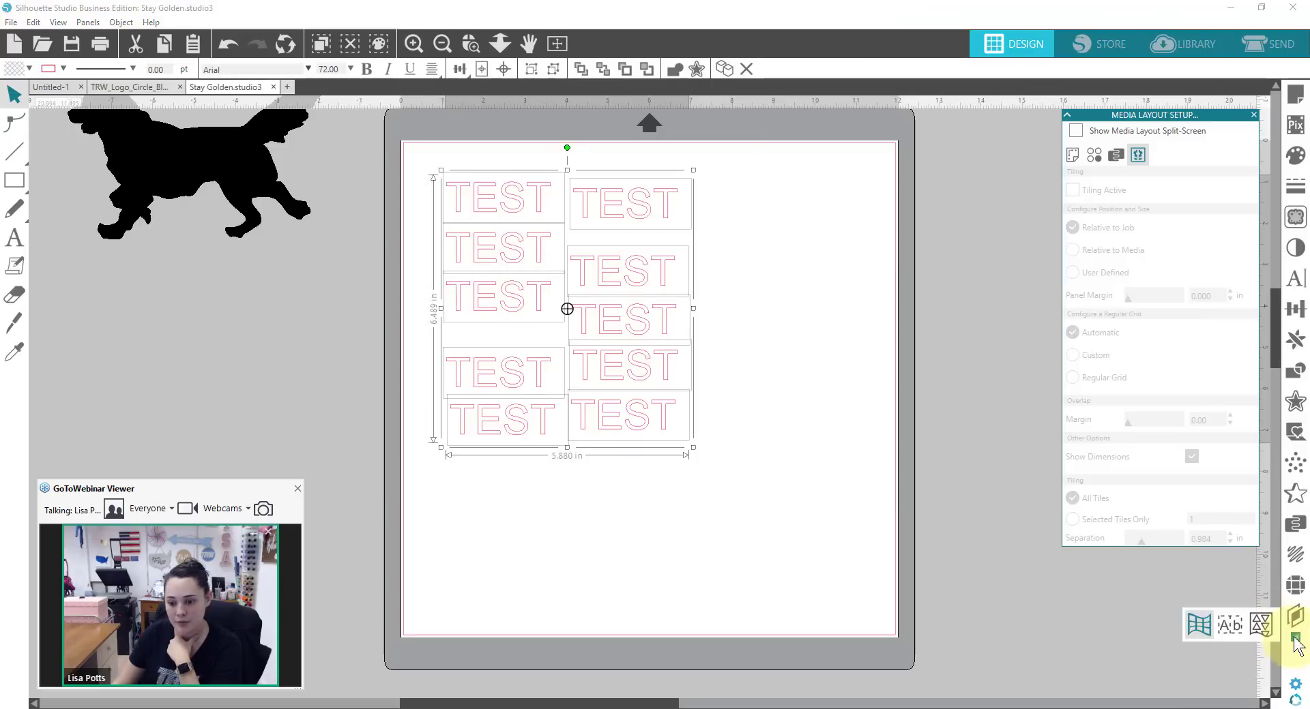
click(1251, 624)
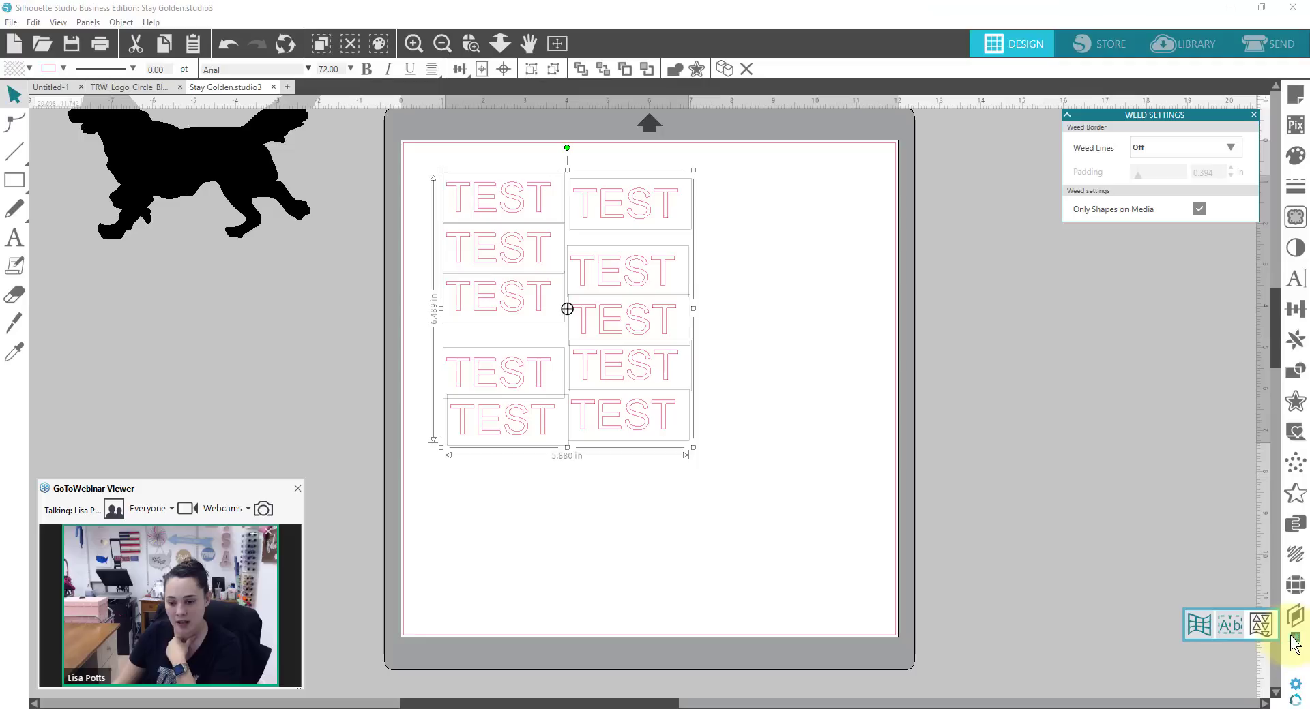
click(1266, 630)
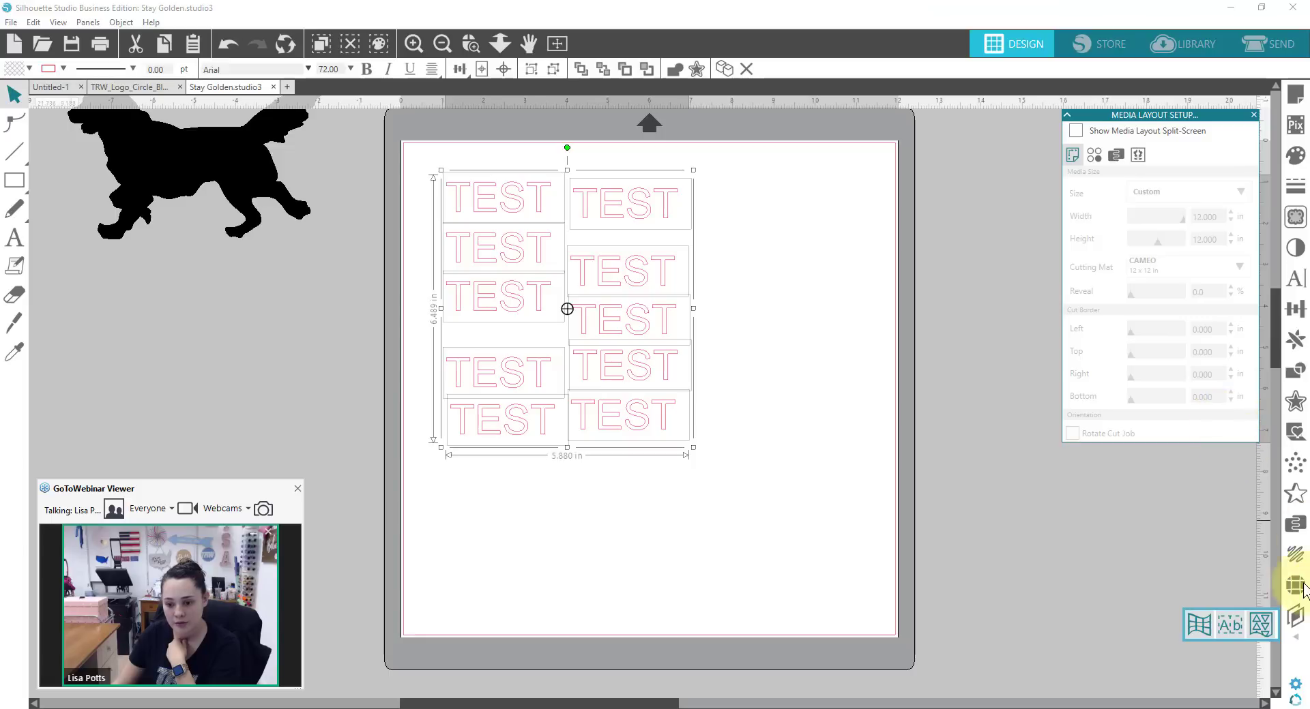
click(1224, 622)
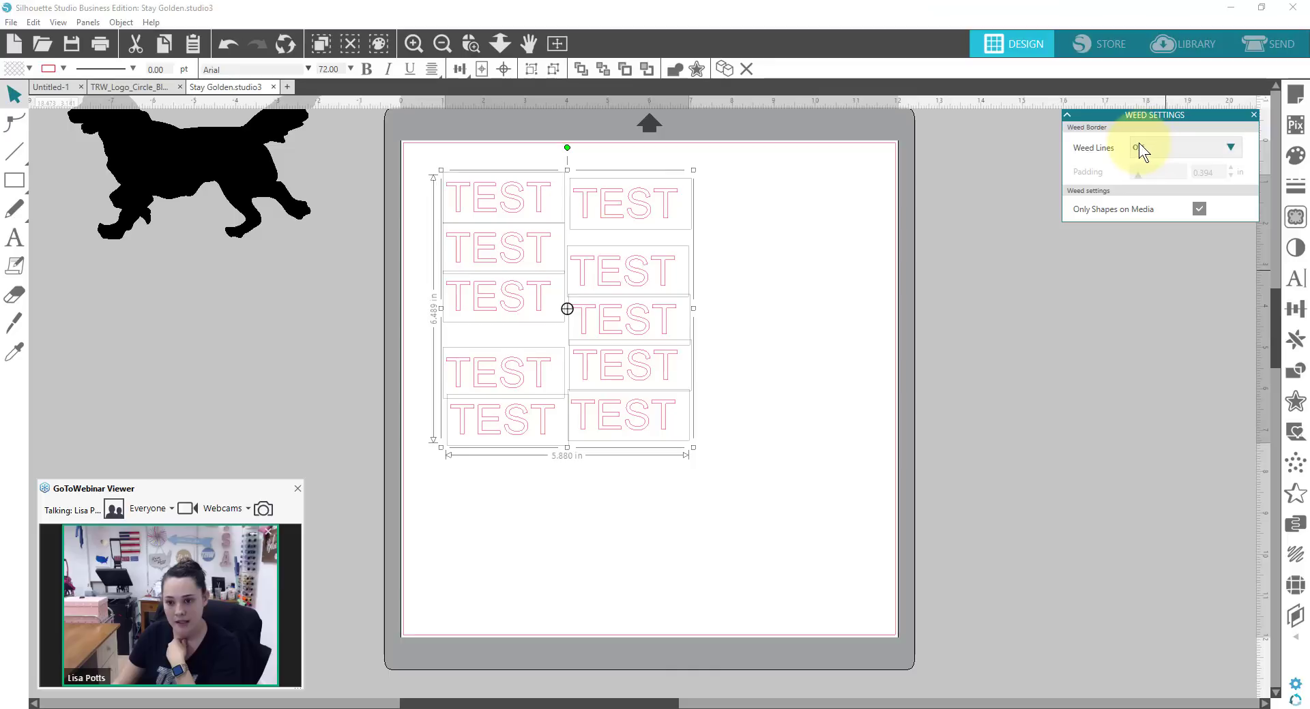
mouse_move(1296, 644)
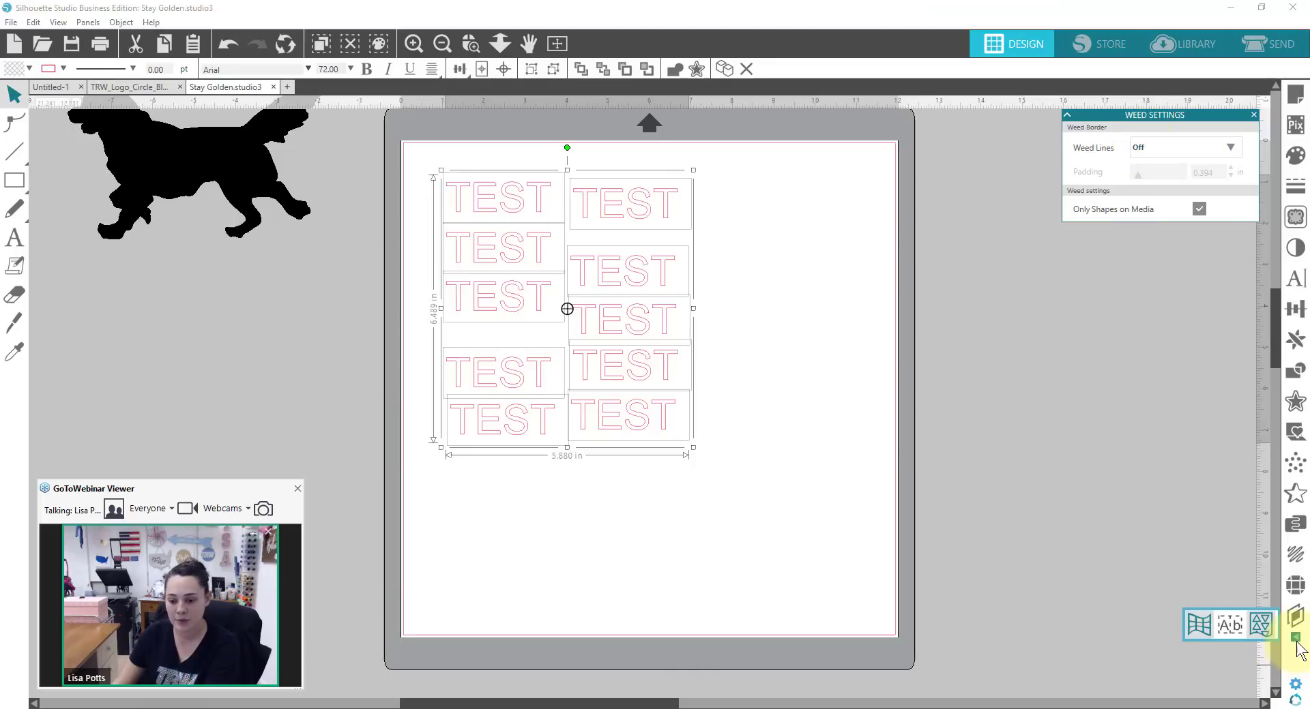
click(1230, 625)
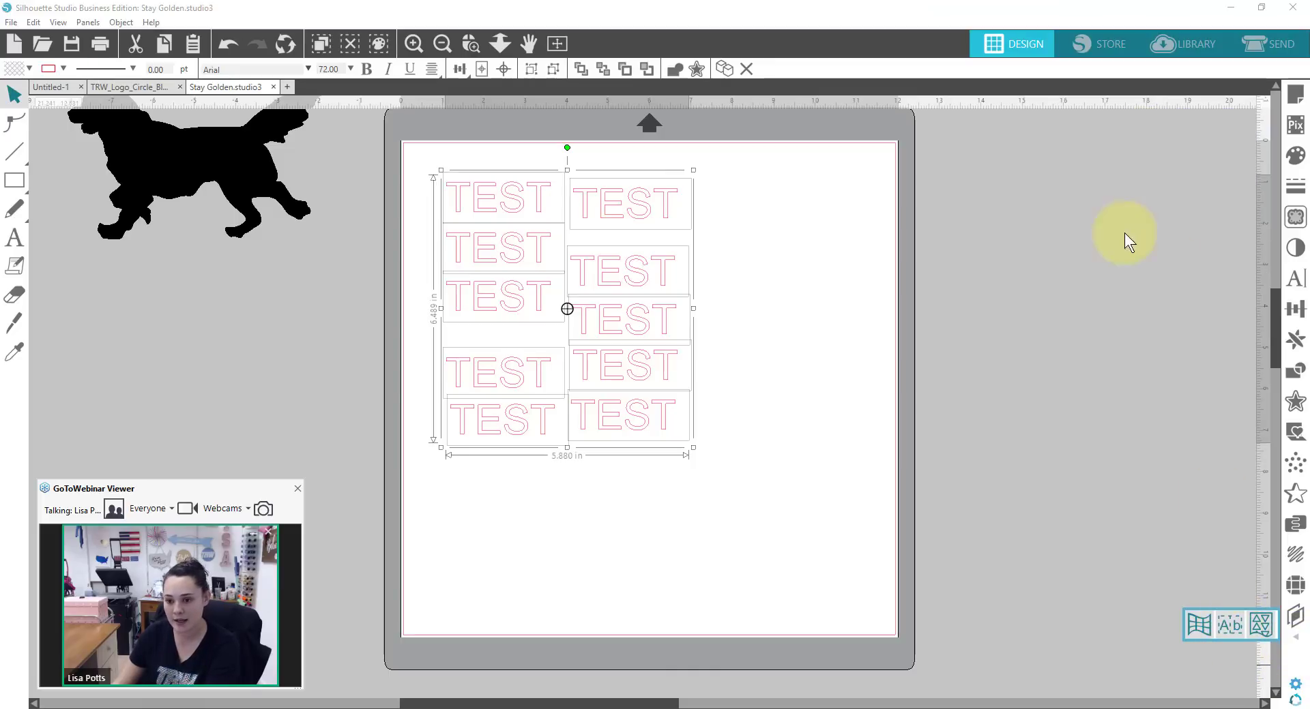
click(1230, 624)
click(1173, 146)
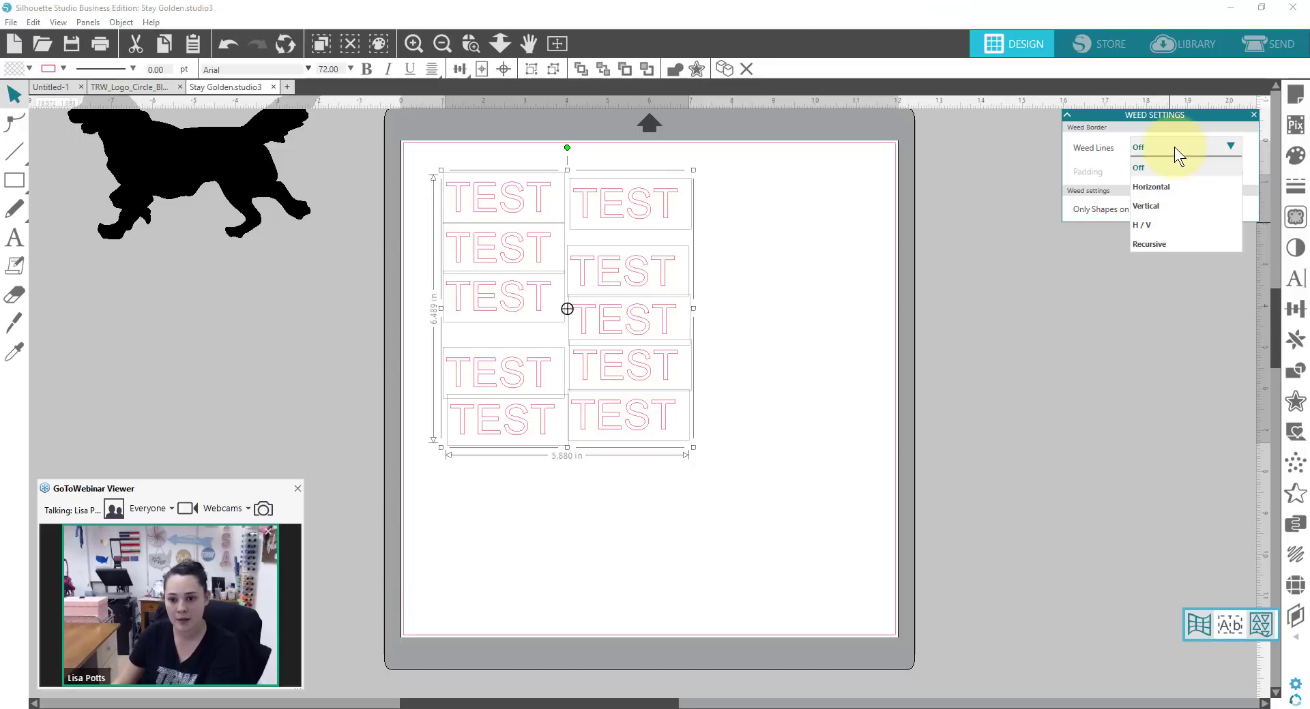
click(1160, 187)
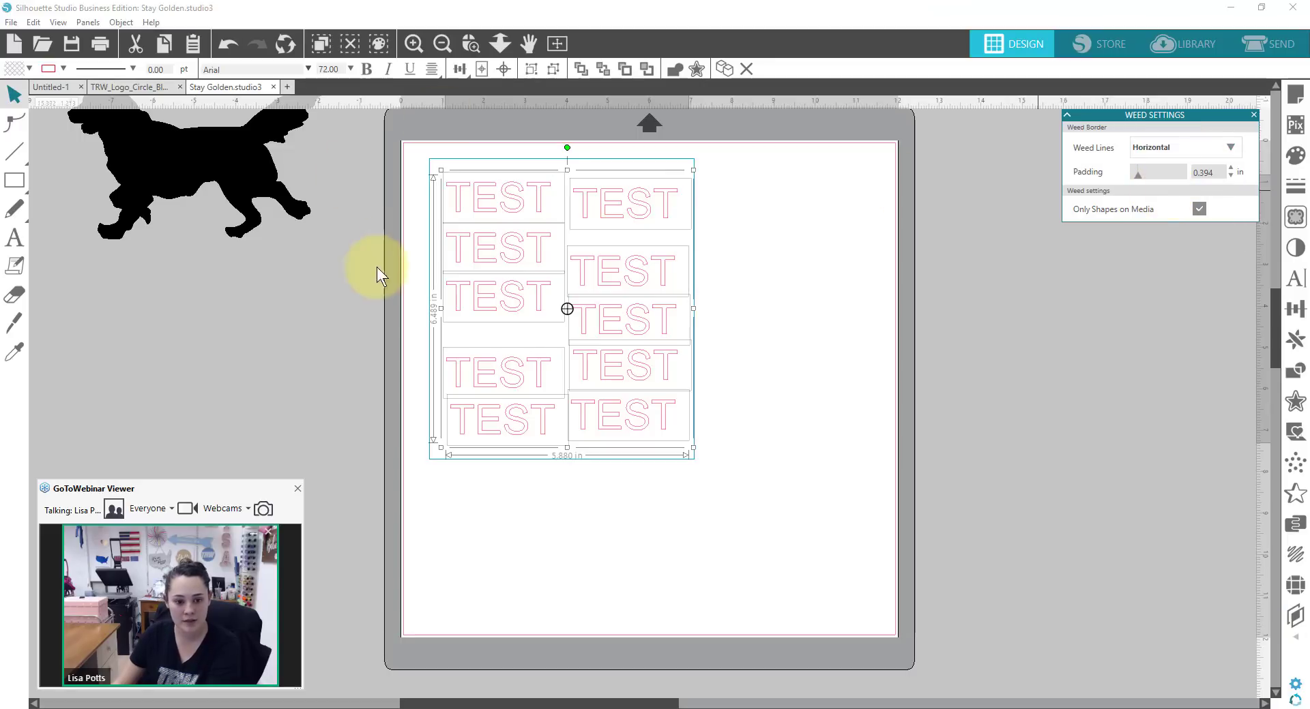
click(735, 239)
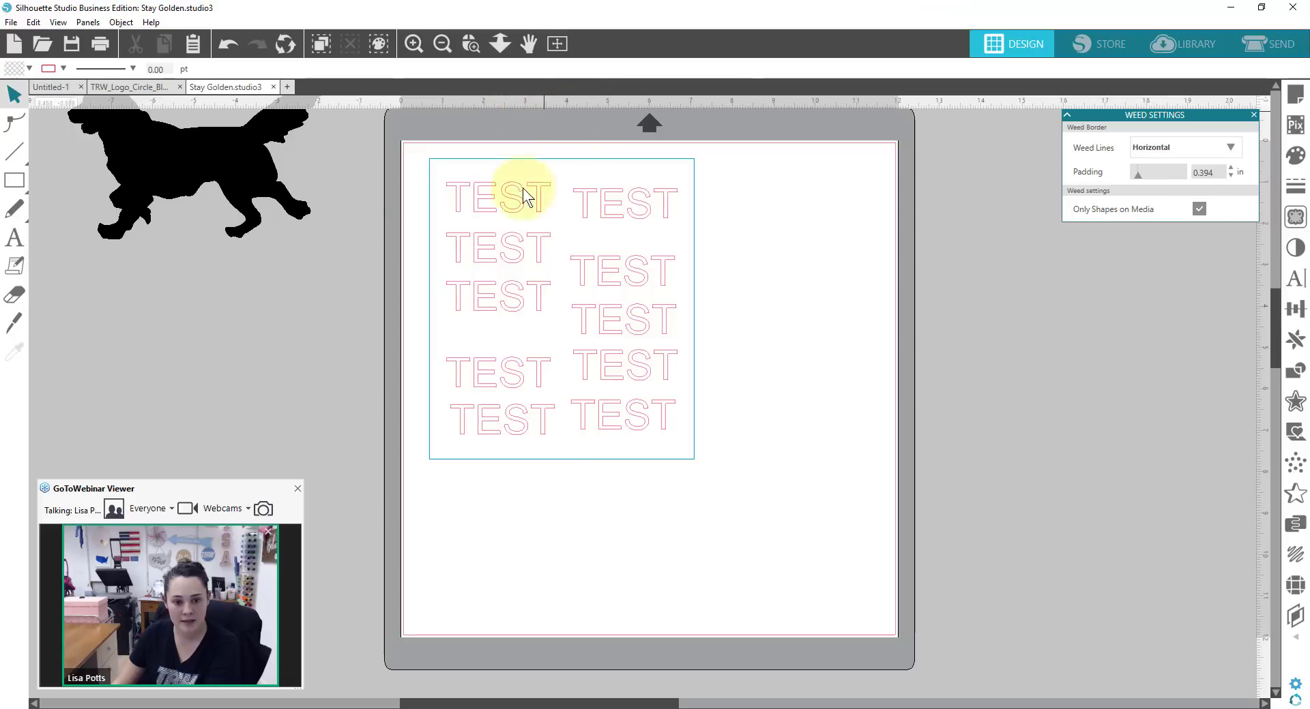
Try the Vertical weed lines and the H / V weed lines on the TEST texts
click(1160, 140)
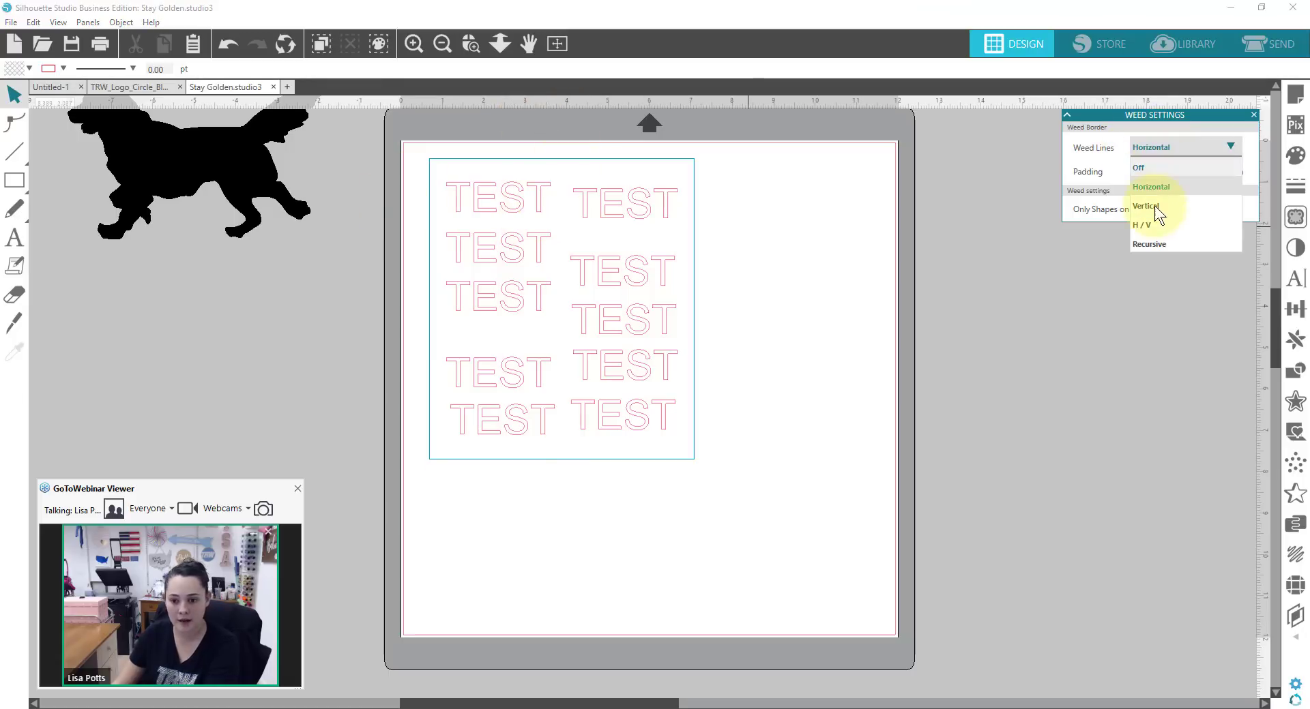
click(1152, 208)
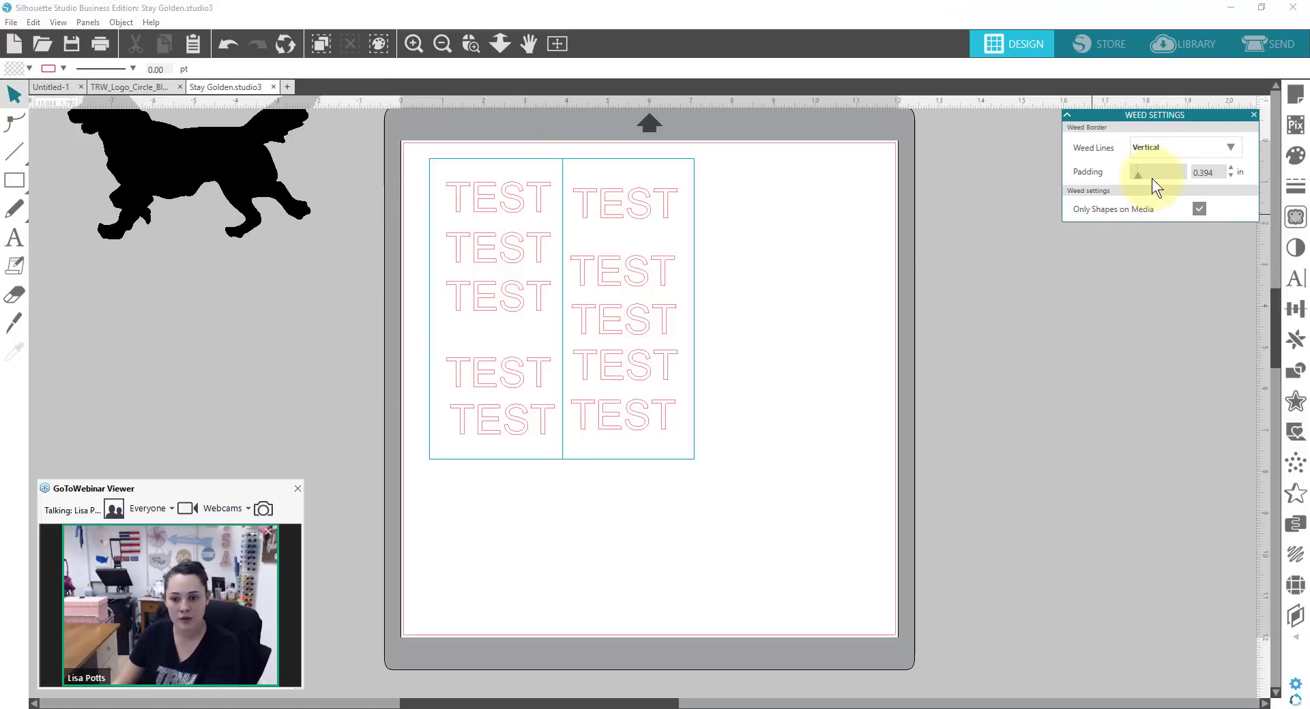
click(1156, 149)
click(1152, 224)
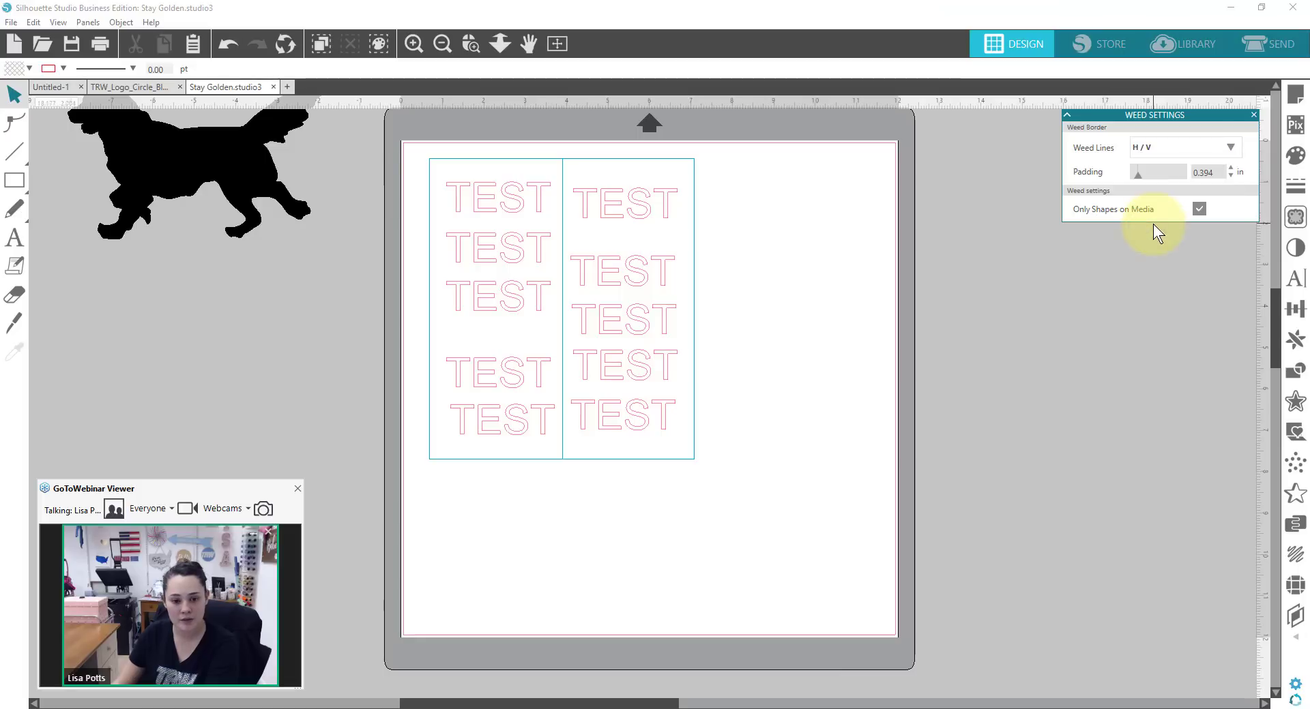
Set the weed lines around the TEST texts to Recursive and the weed border padding to 0.125 in
click(1159, 150)
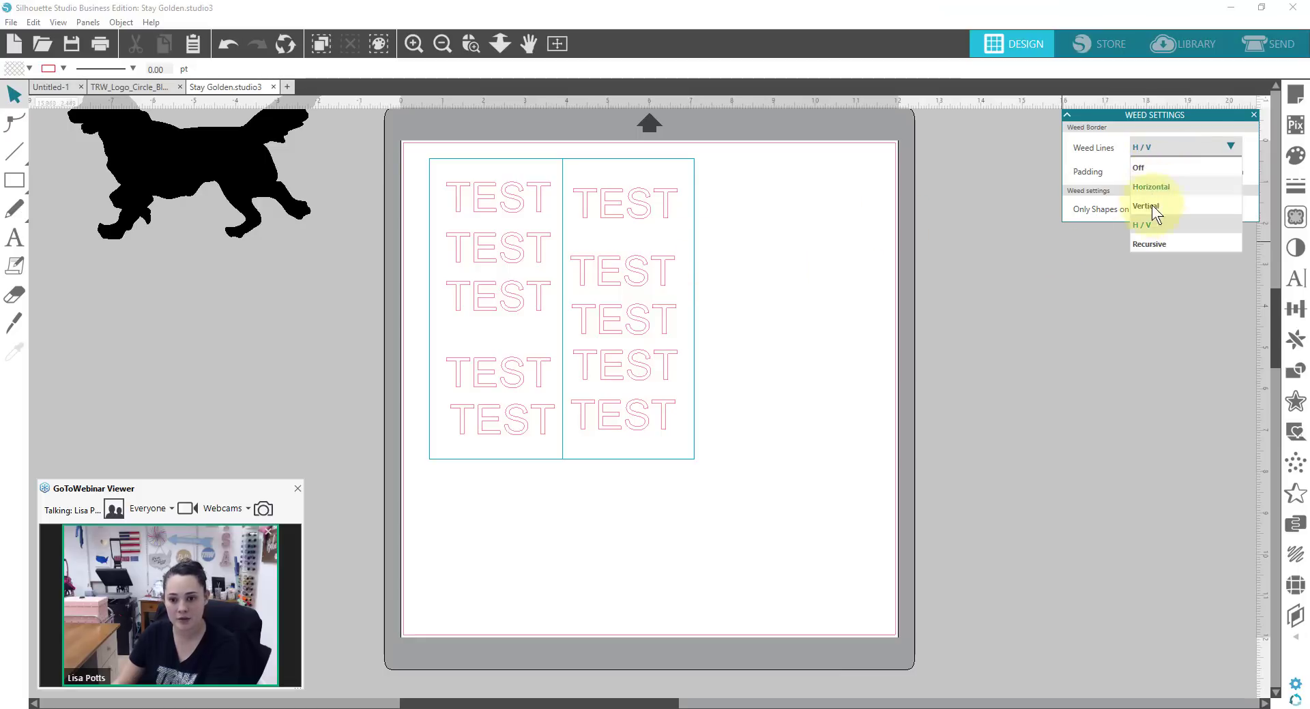
click(1144, 245)
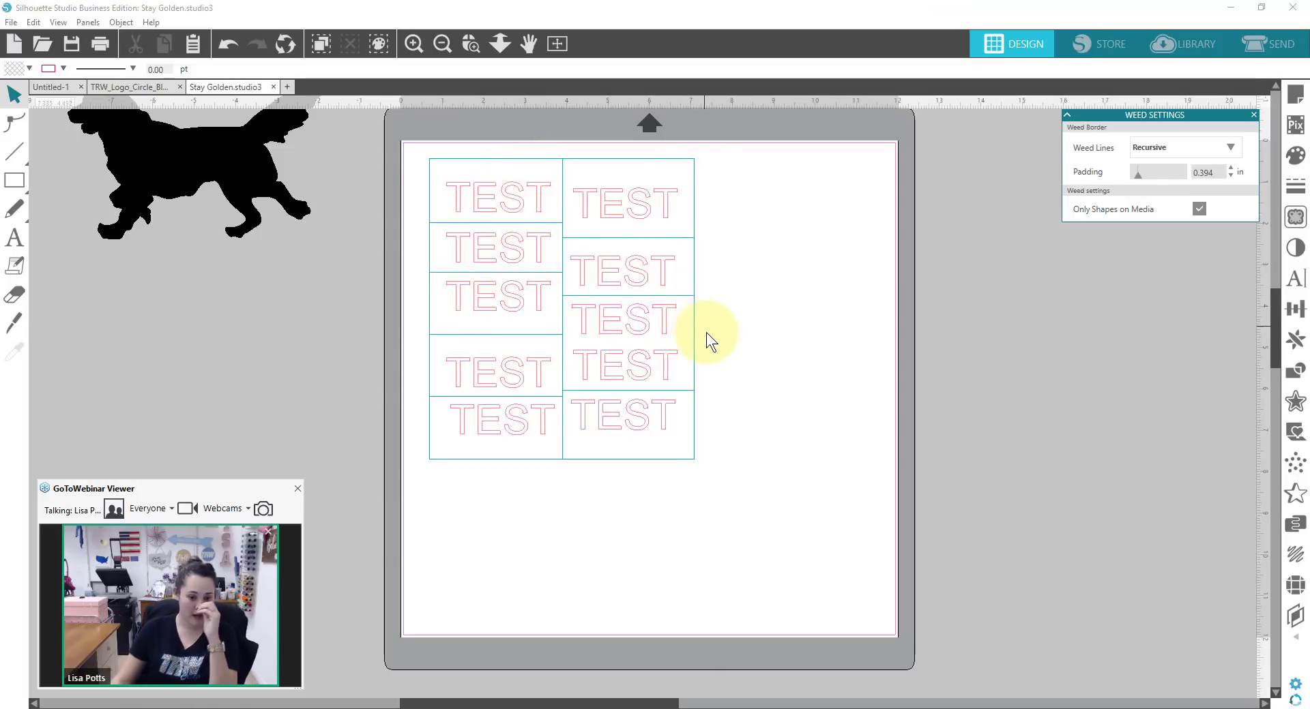
double_click(1214, 176)
text(.125)
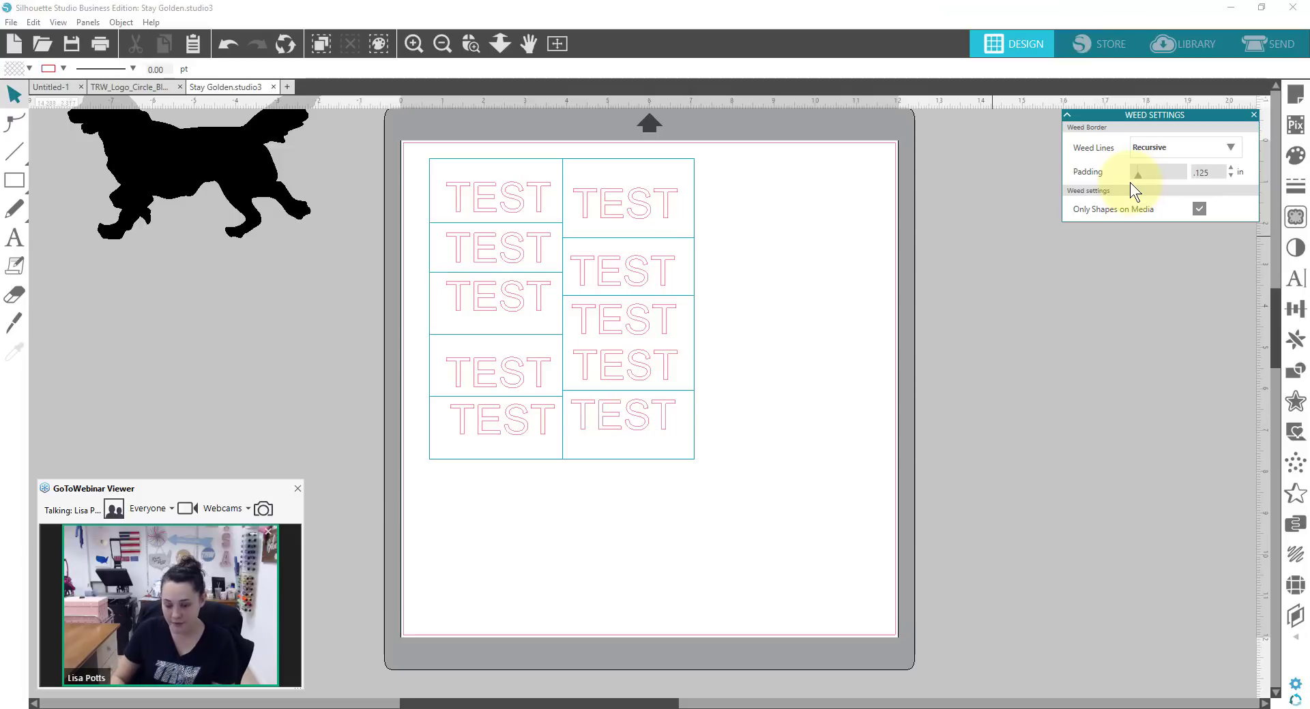
key(Return)
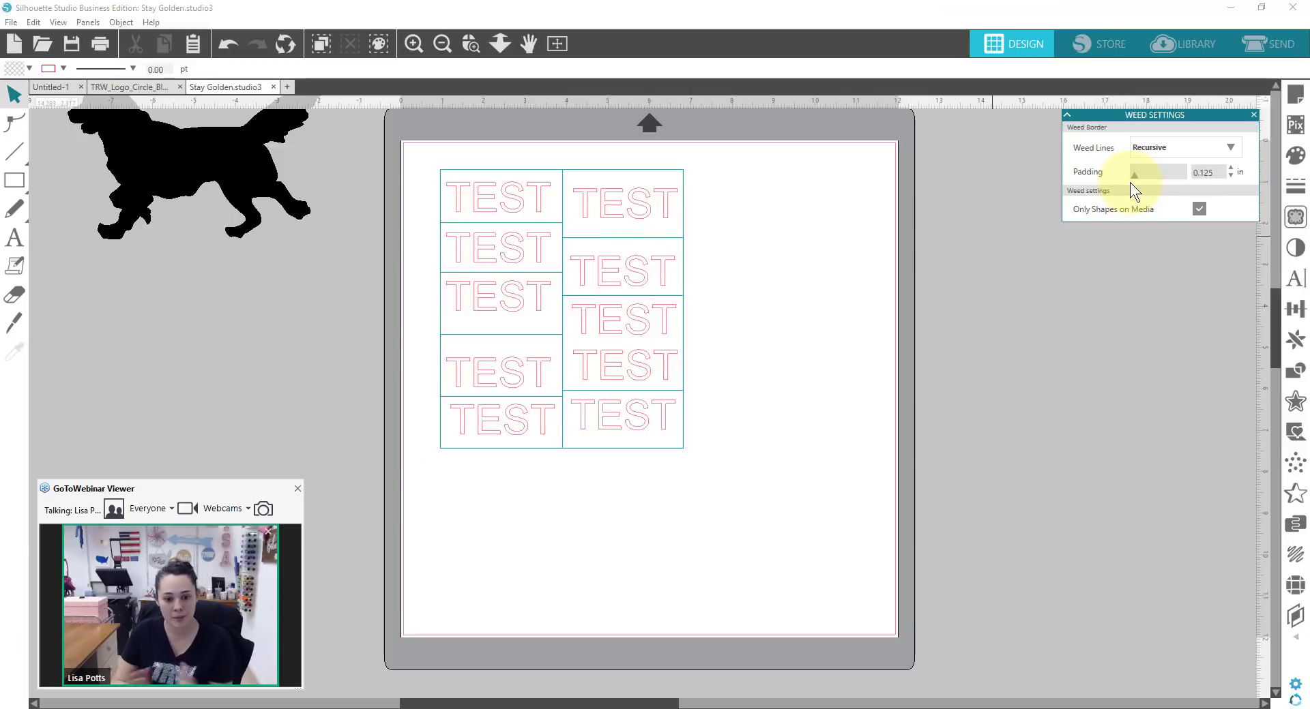